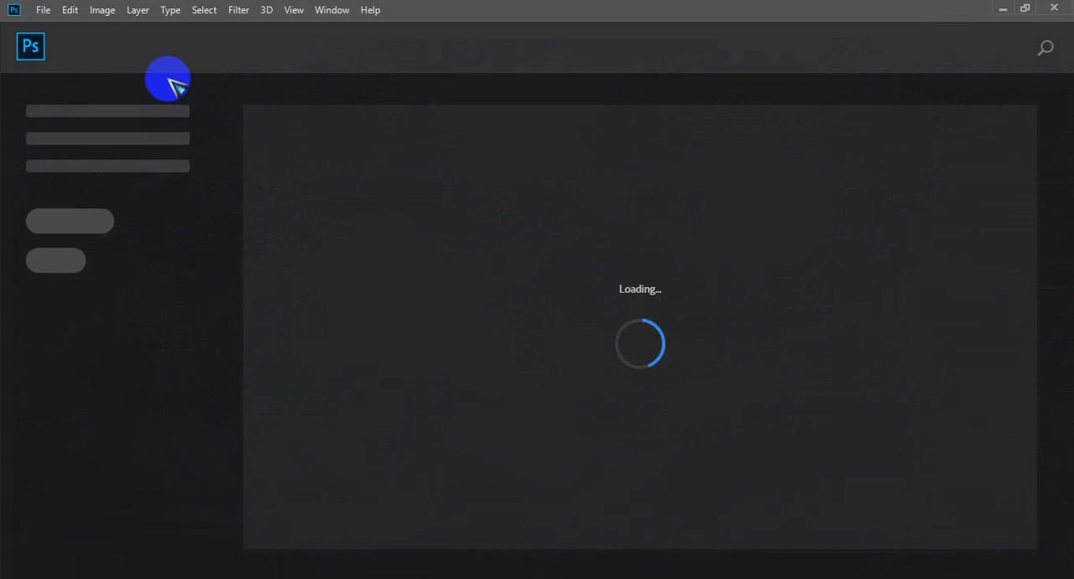
Step: Create a new document from the A4 print preset in landscape orientation at 300 pixels/inch
click(43, 10)
click(47, 29)
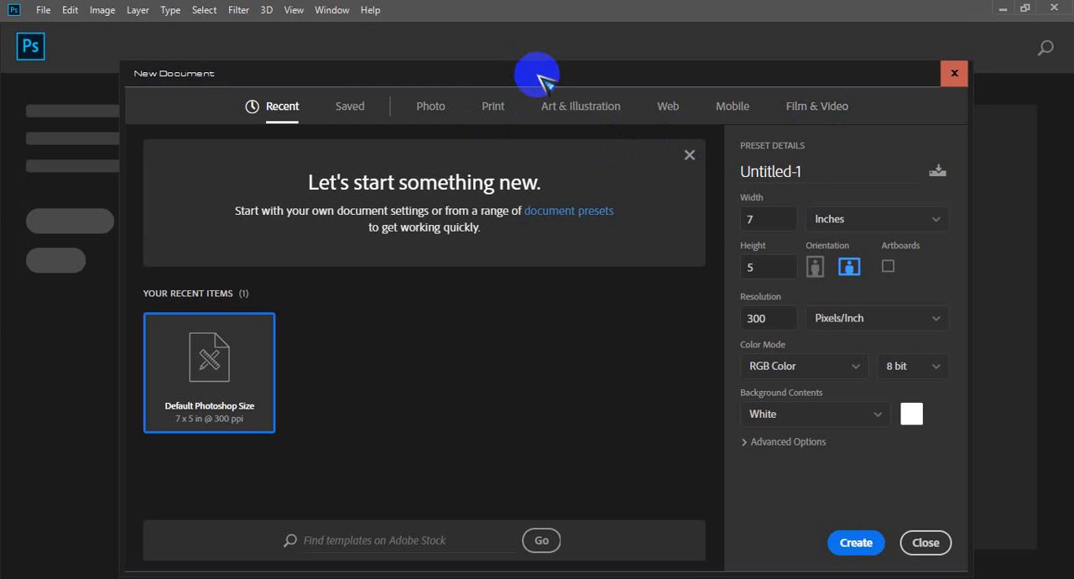
mouse_move(535, 75)
mouse_down()
mouse_move(529, 5)
mouse_move(532, 67)
mouse_up()
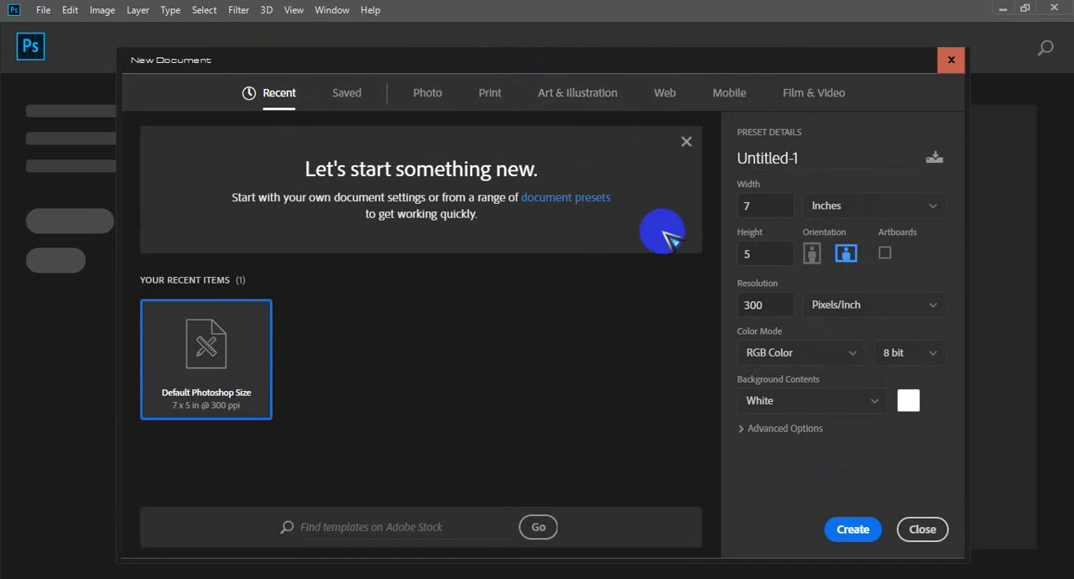
click(490, 94)
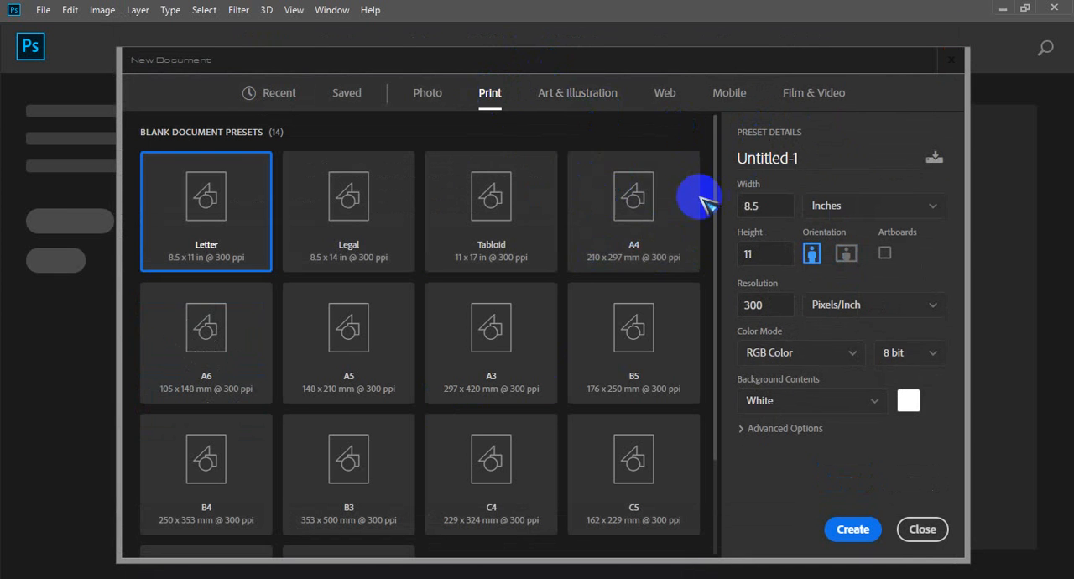
click(656, 206)
click(846, 252)
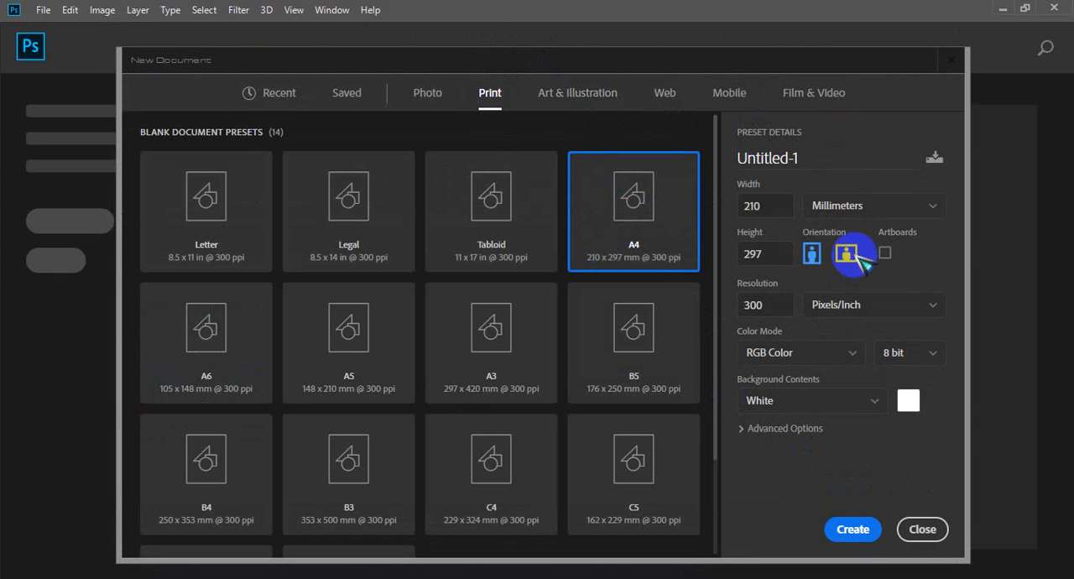
click(854, 529)
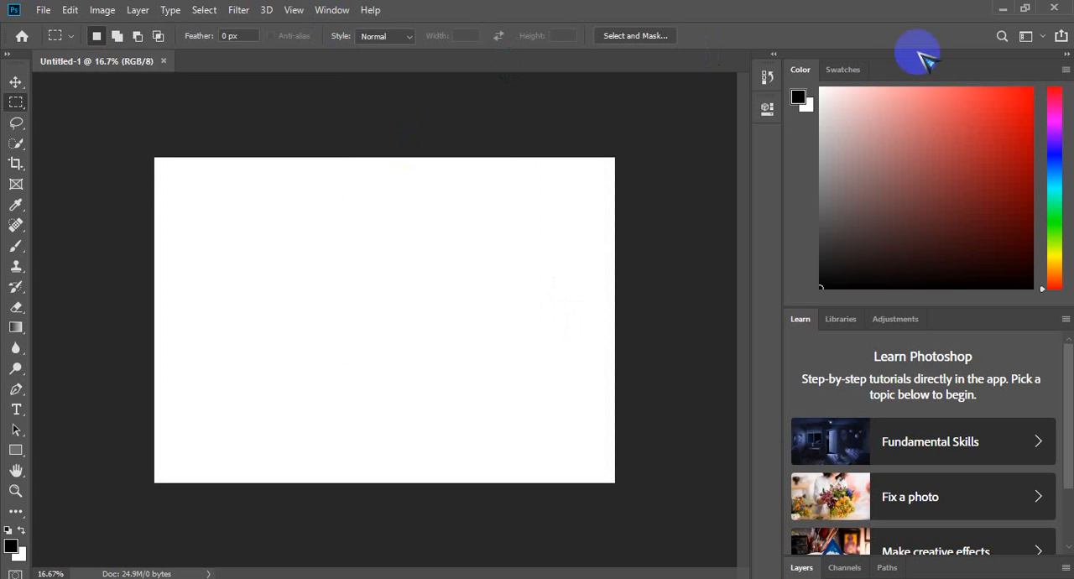
Step: Switch to the workspace layout with two-column tools and the full Layers list, and show the rulers
click(1031, 37)
click(1022, 40)
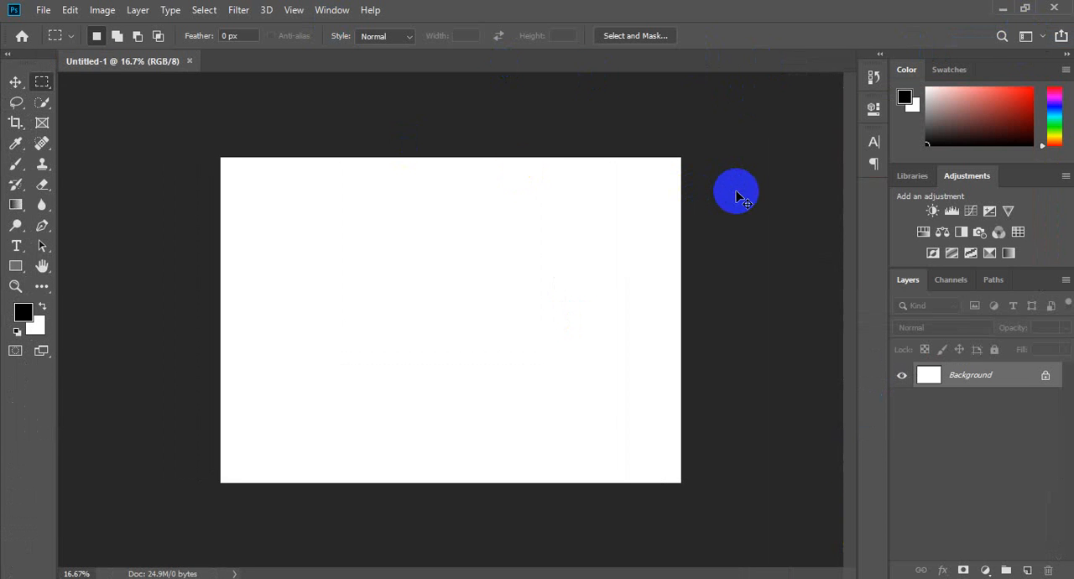
key(ctrl+r)
click(642, 231)
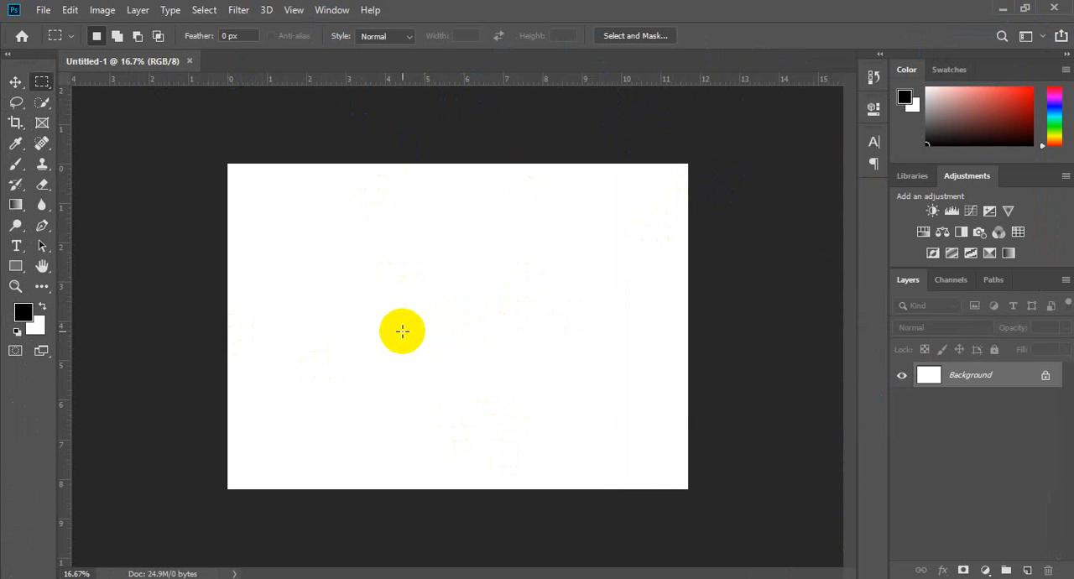
Step: Draw a rectangle shape about 2440 by 1530 px in the middle of the page and fill it with red
drag(314, 213, 591, 419)
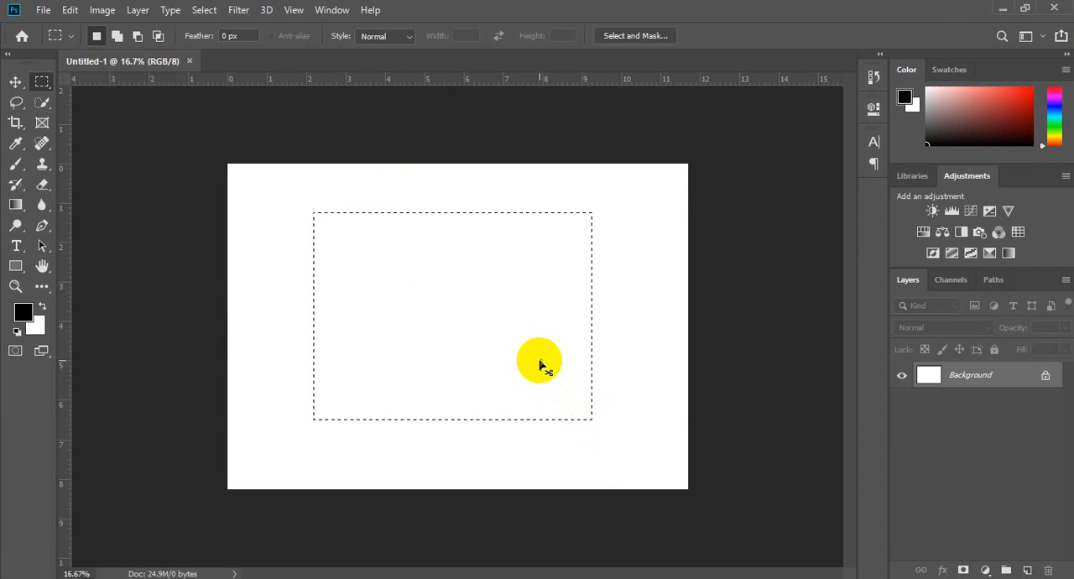
click(15, 266)
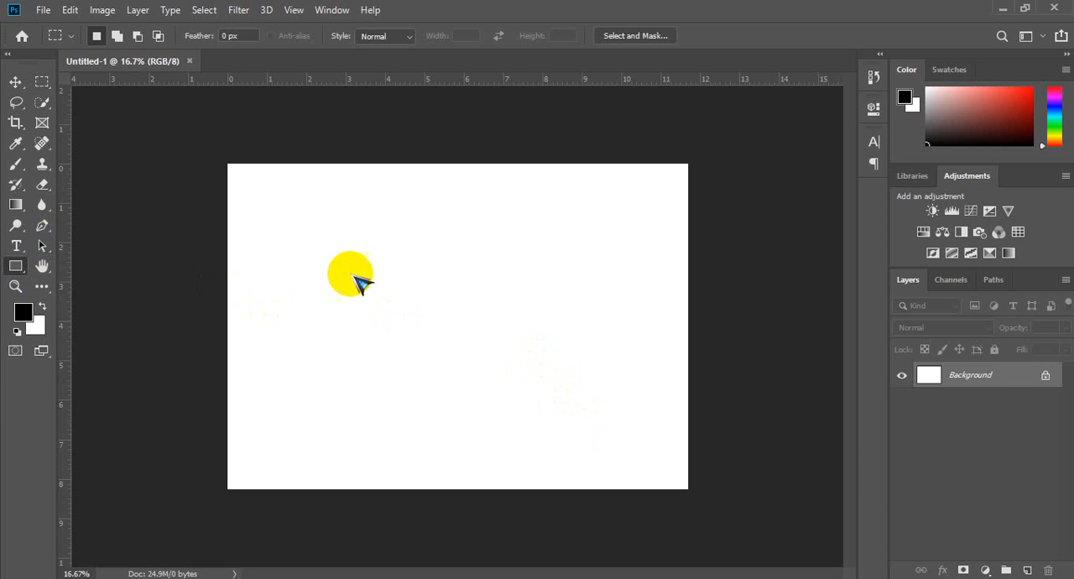
drag(303, 222, 620, 422)
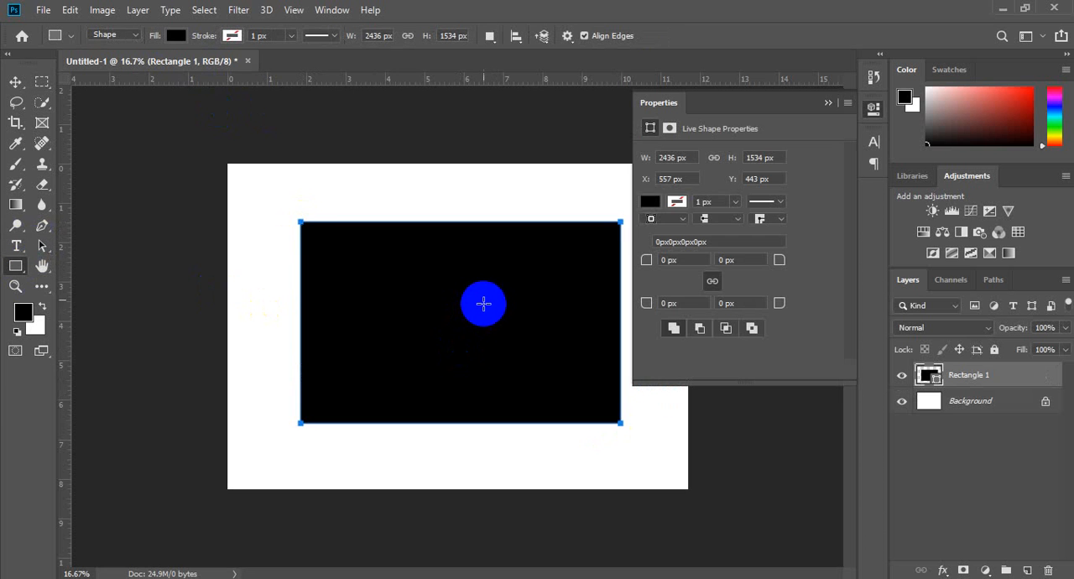
click(650, 201)
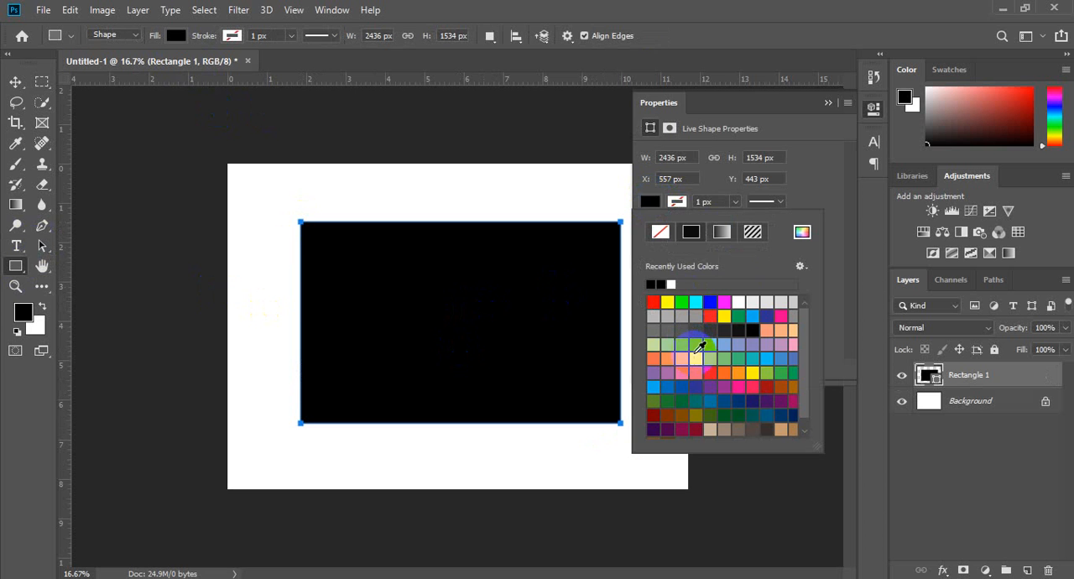
click(710, 316)
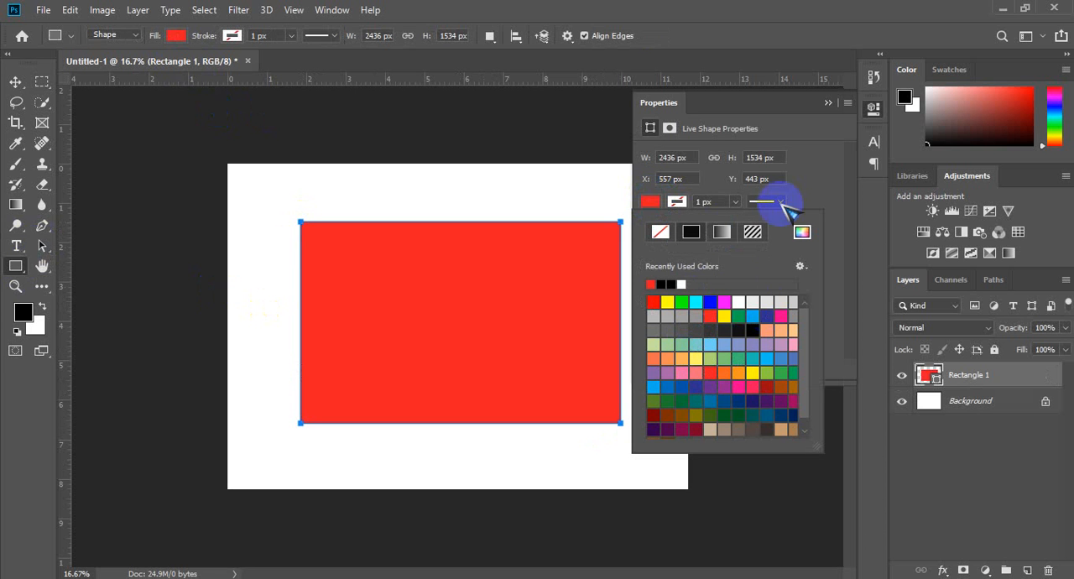
click(829, 103)
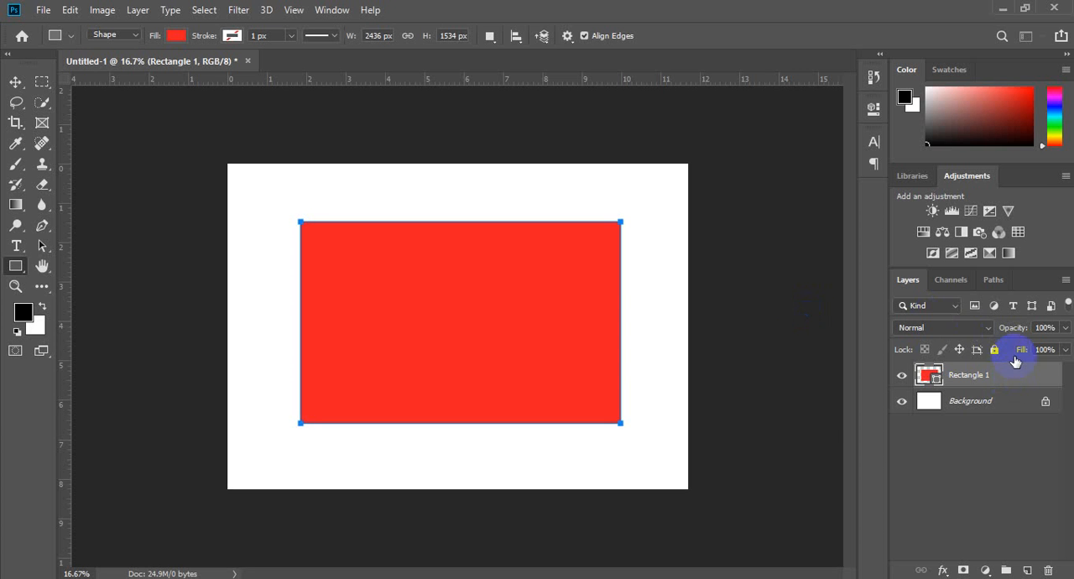
Step: Rename the rectangle's layer as "red Shape"
double_click(1032, 380)
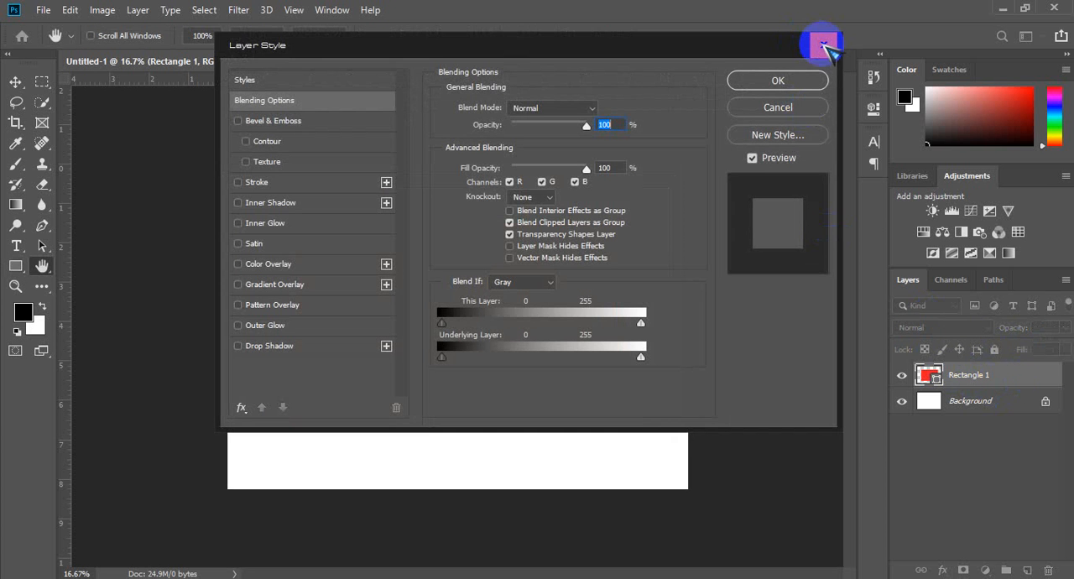
click(823, 44)
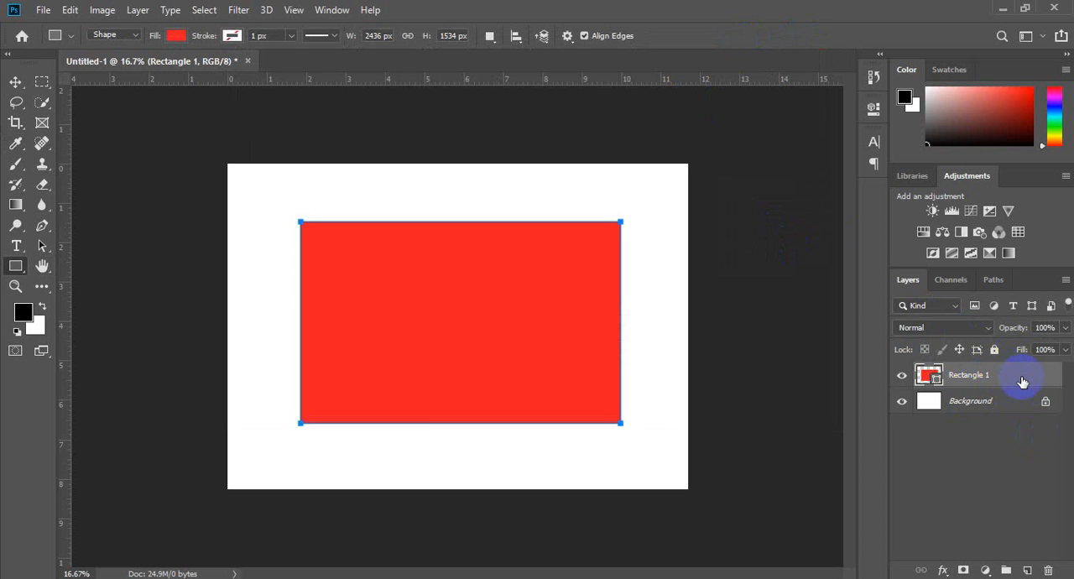
double_click(970, 376)
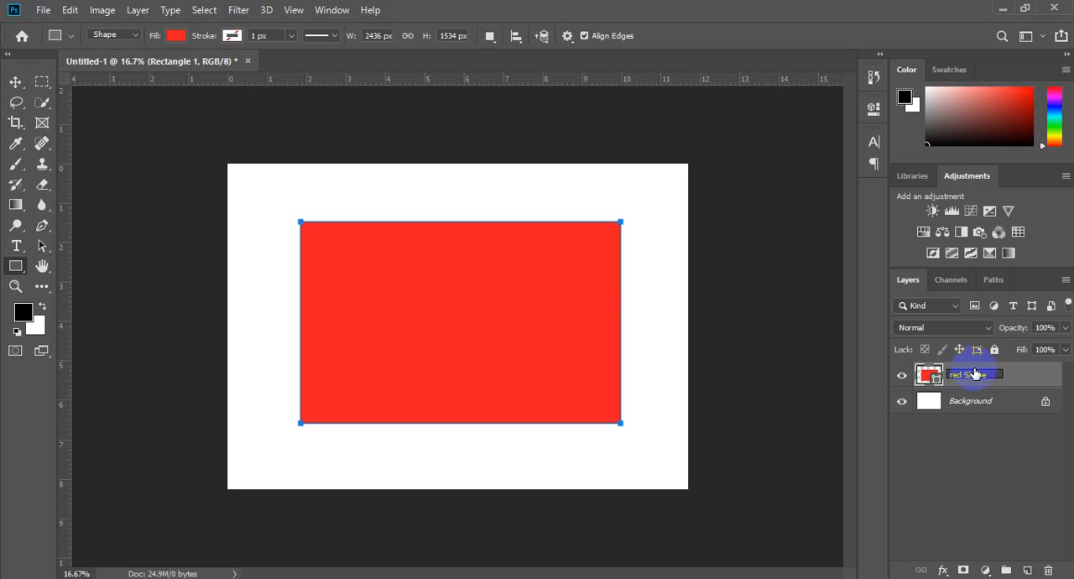
click(764, 420)
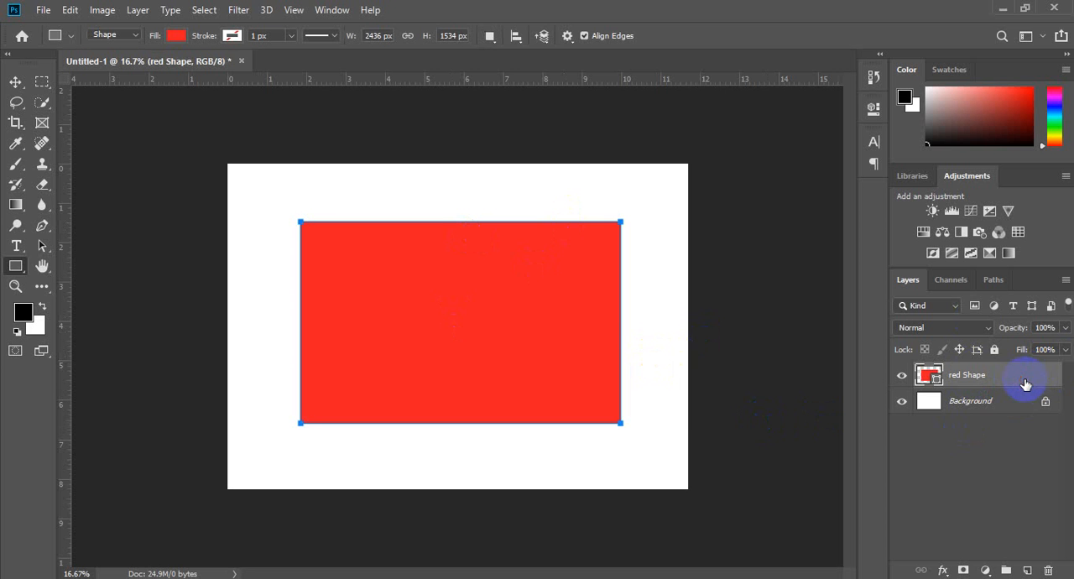
Step: Correct the rectangle layer's name to "Red Shape" with a capital R
double_click(1024, 381)
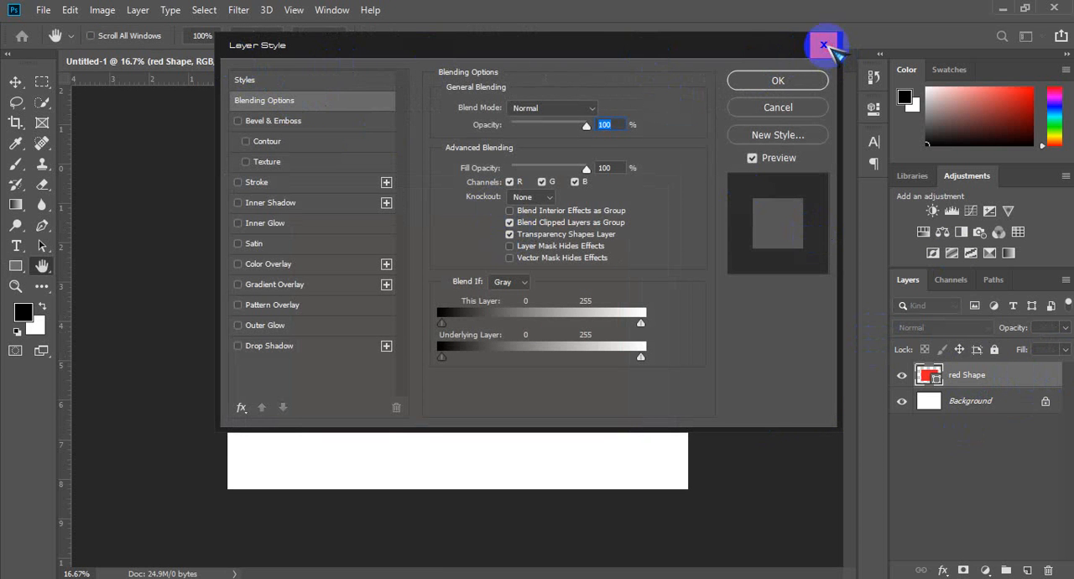
click(824, 45)
double_click(975, 375)
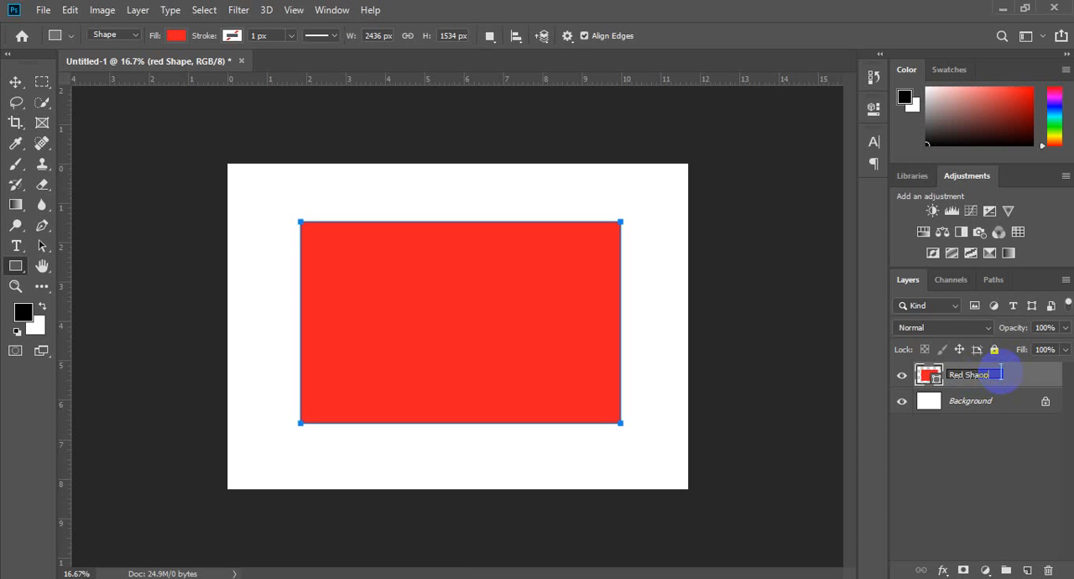
key(Return)
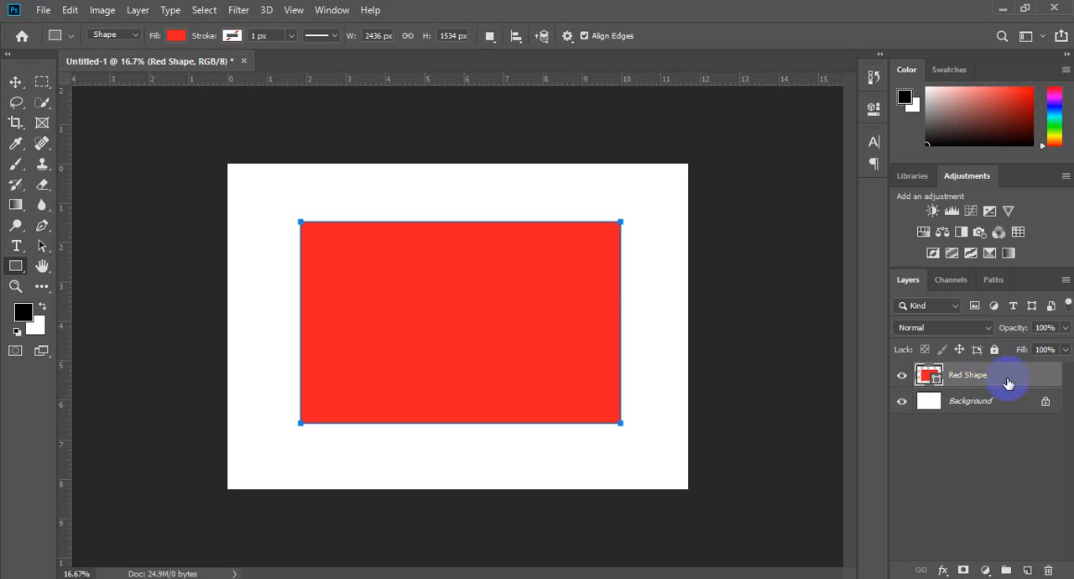
double_click(965, 378)
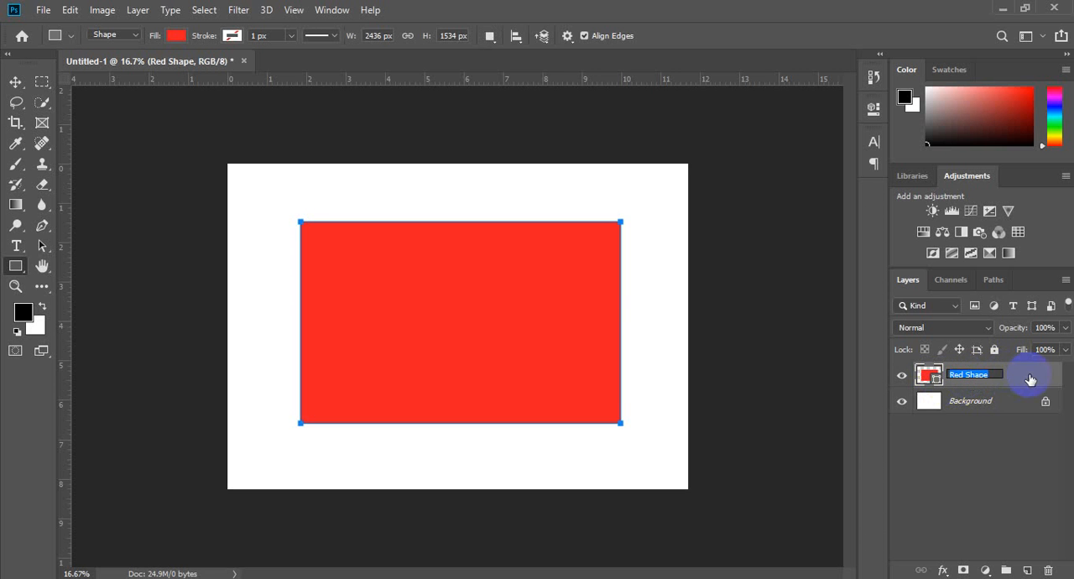
click(1037, 378)
double_click(1037, 377)
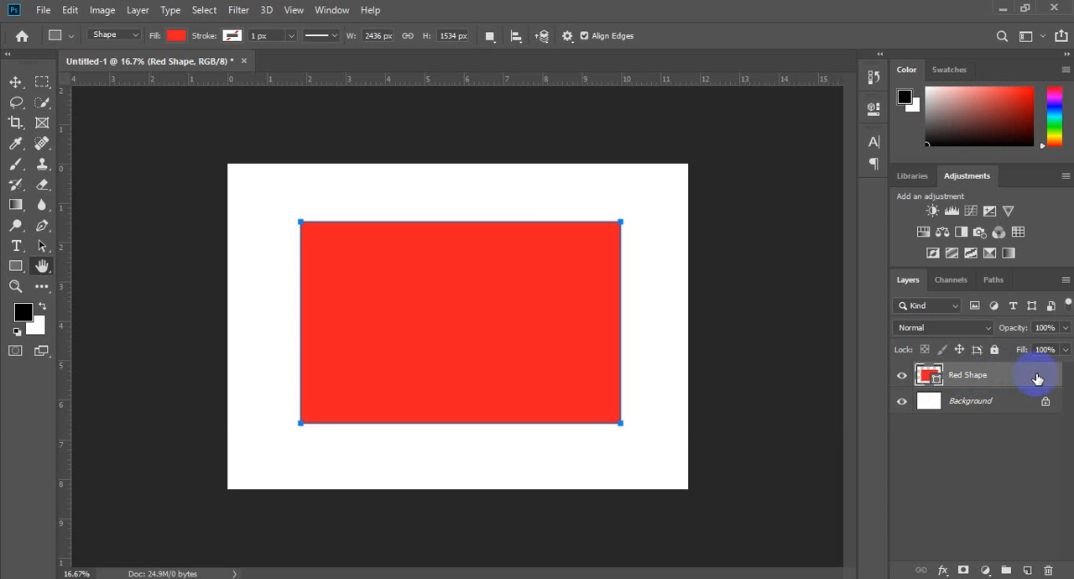
click(827, 41)
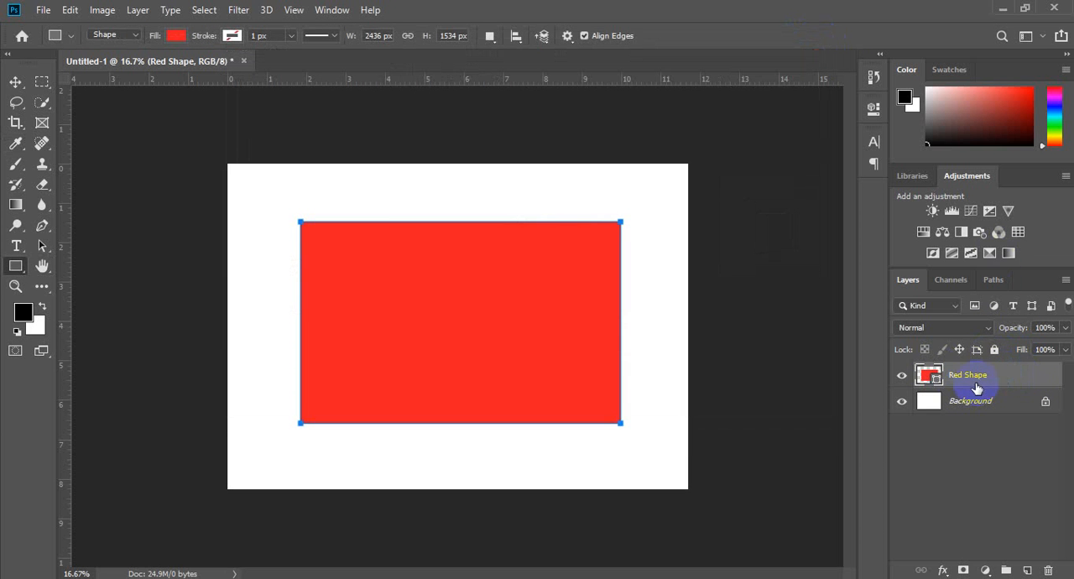
double_click(965, 376)
click(1038, 381)
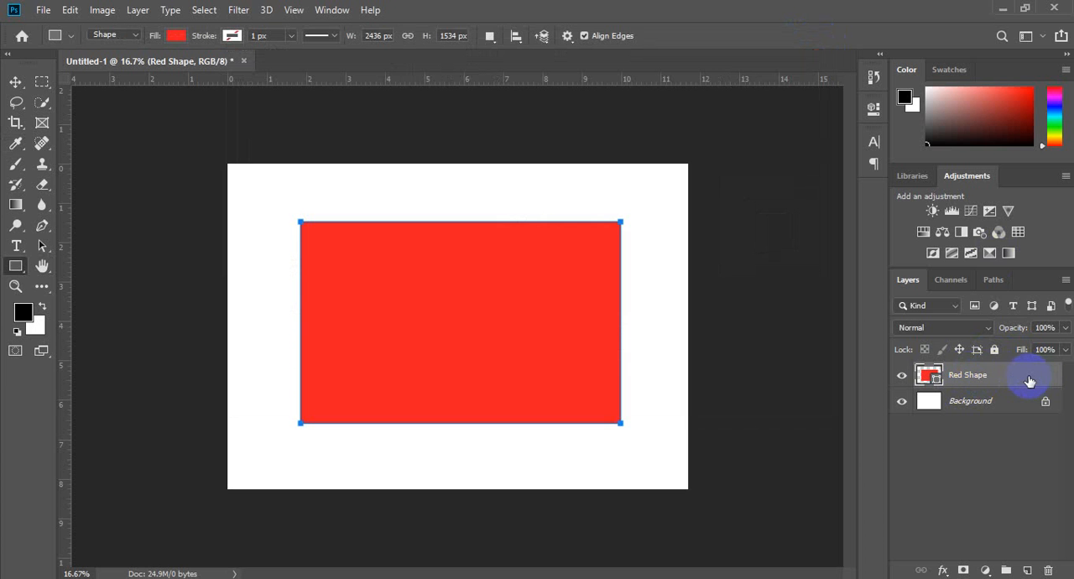
Step: Save the Red Shape layer's style as a new preset named Style 1, including layer effects and adding it to the current library
double_click(1029, 381)
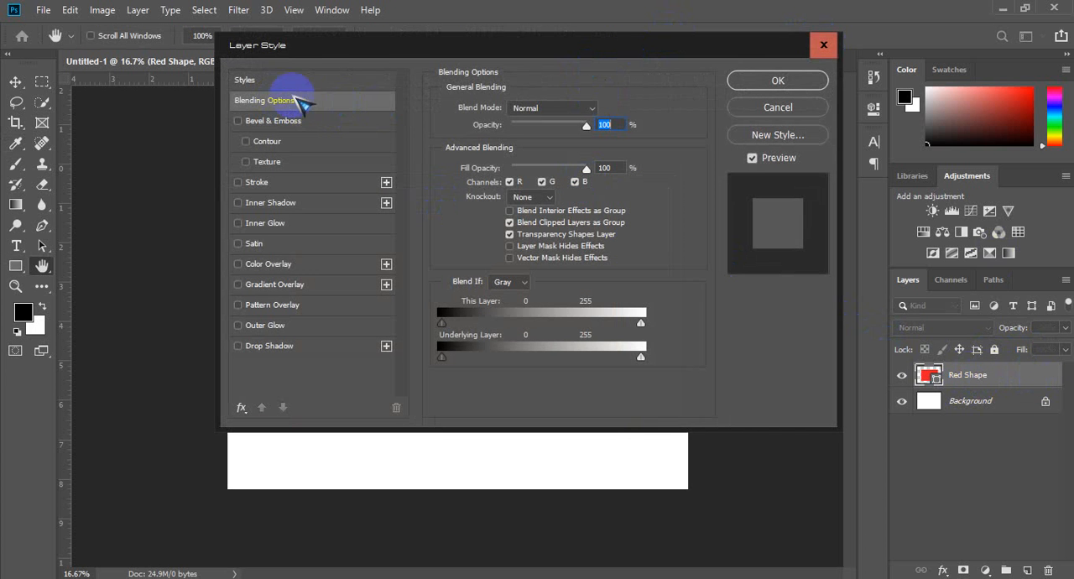
click(281, 80)
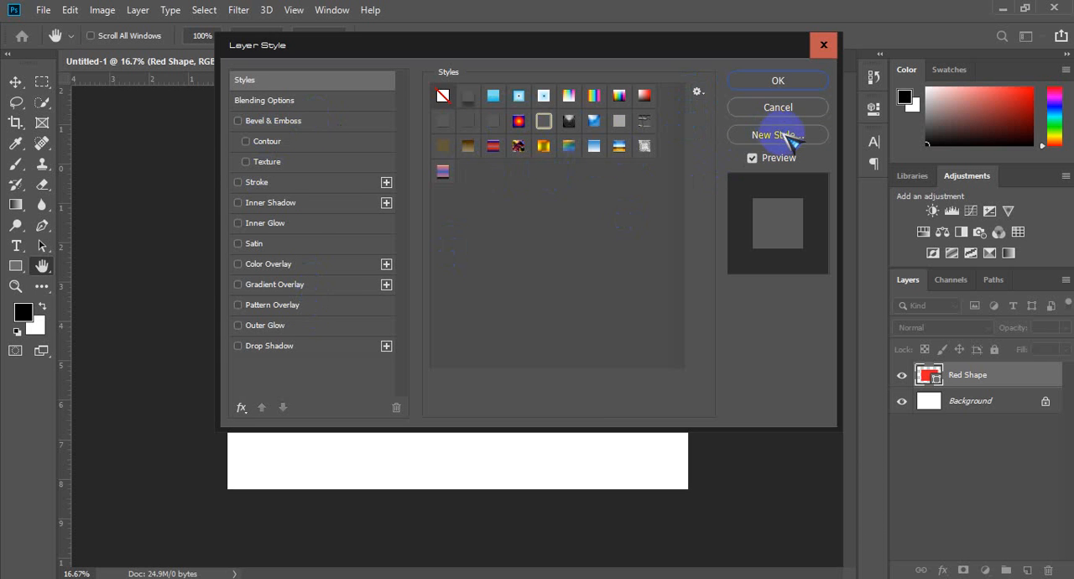
click(786, 138)
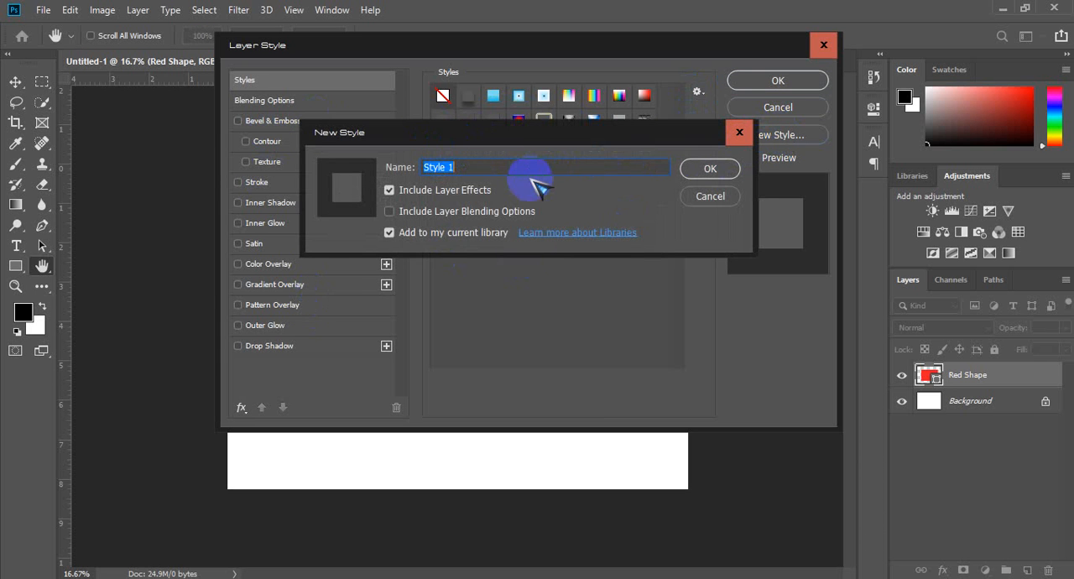
click(730, 134)
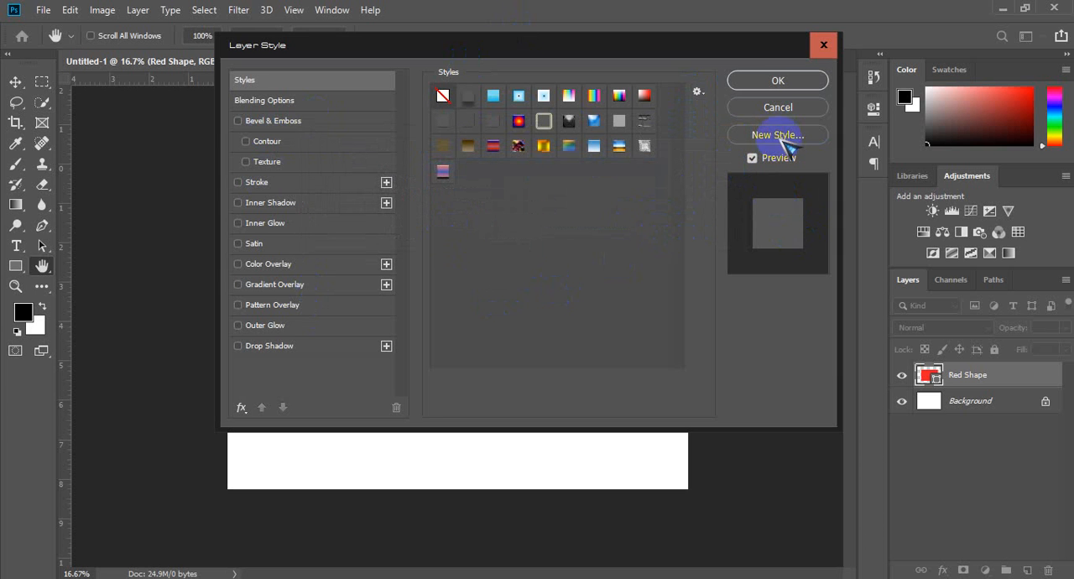
click(781, 138)
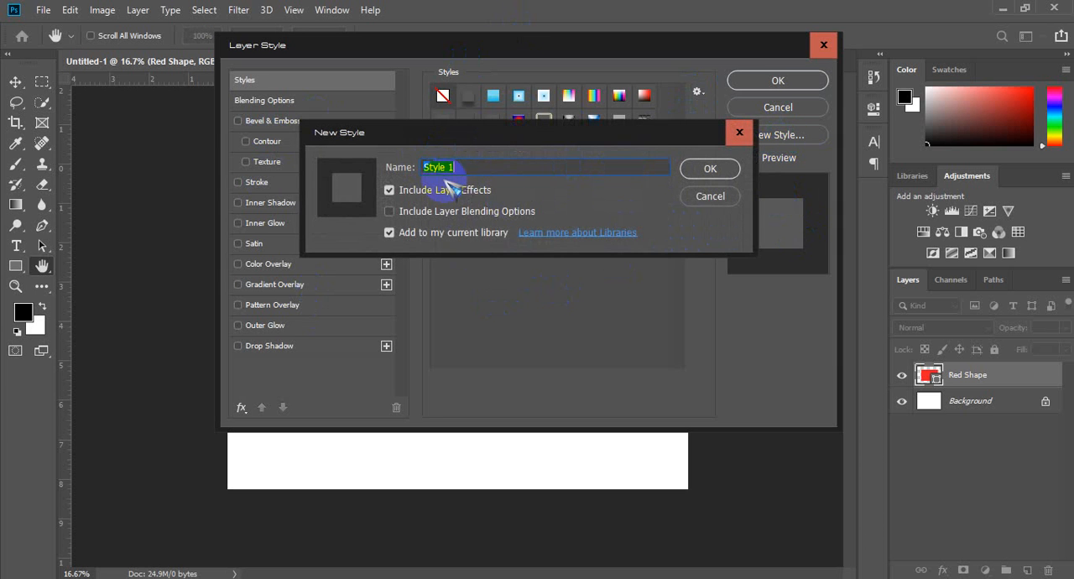
click(709, 169)
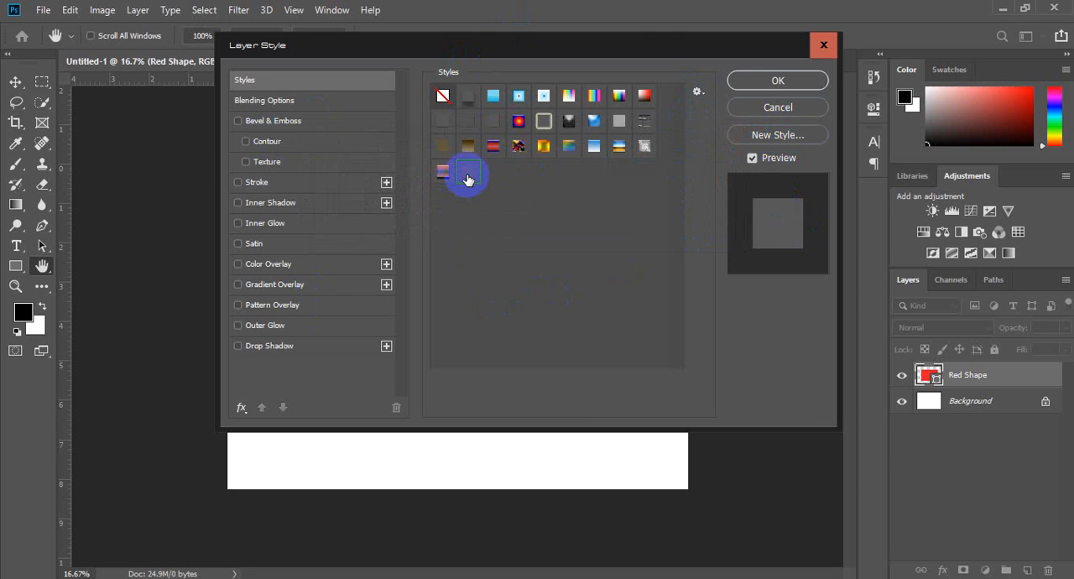
Step: Try the brown gradient style preset on the Red Shape layer and replace it with the new Style 1 preset
click(471, 148)
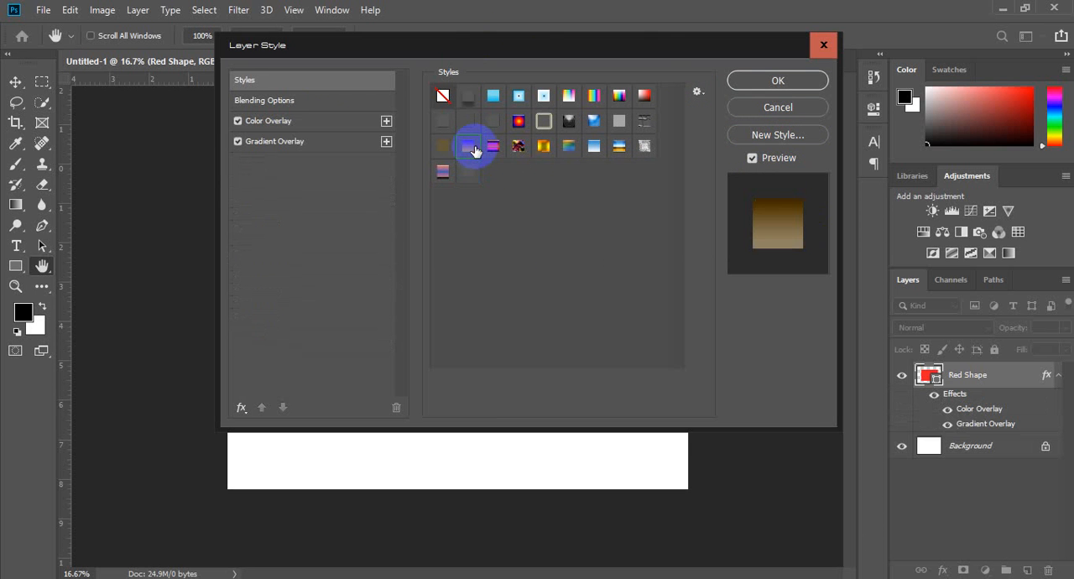
drag(510, 41, 846, 38)
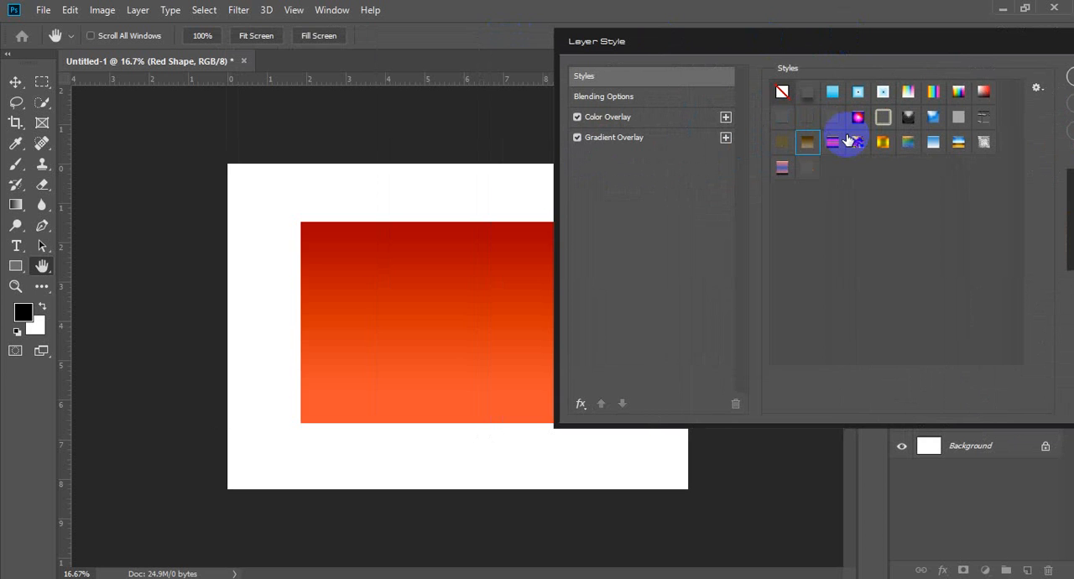
click(812, 168)
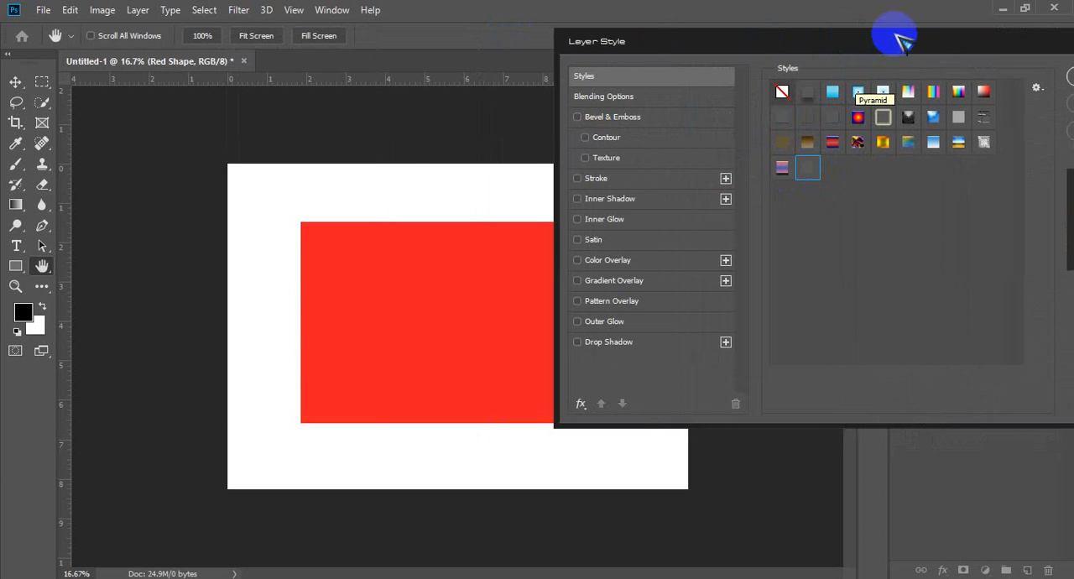
drag(894, 38, 757, 41)
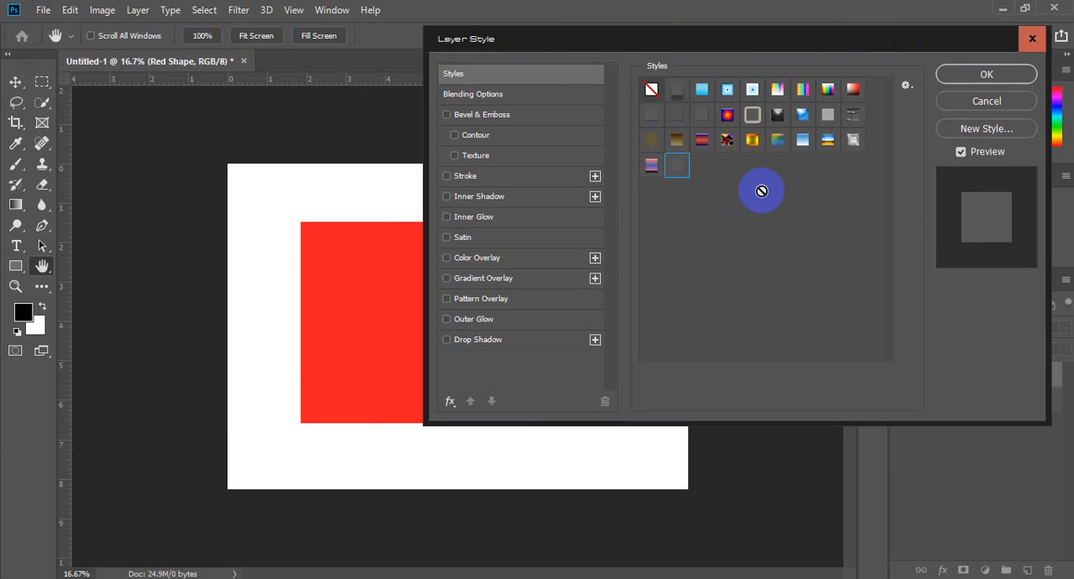
drag(655, 44, 681, 44)
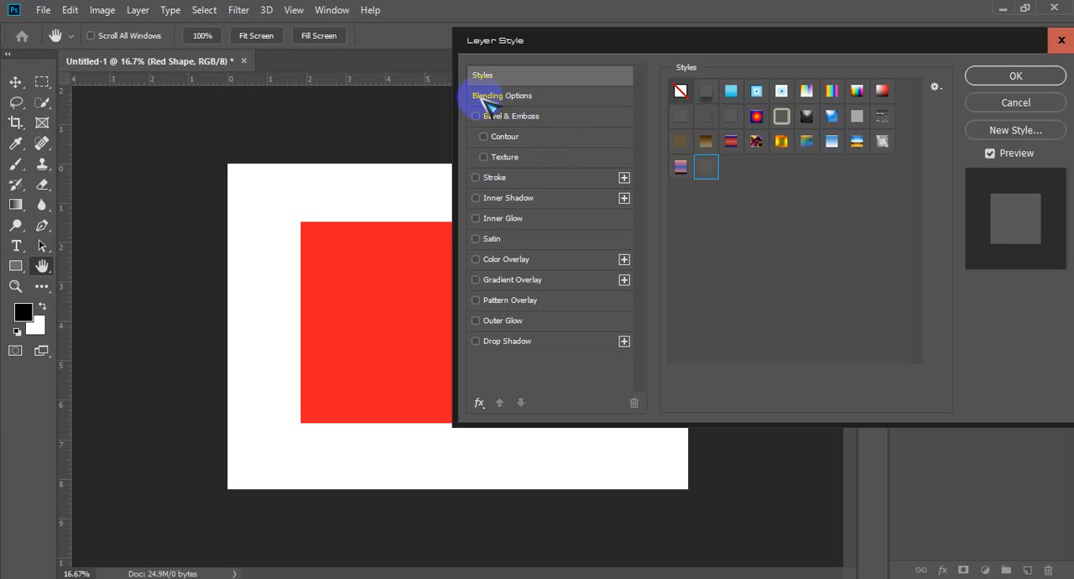
Step: Try the Red Shape layer's blending opacity at 0%, restore it to 100%, and test the fill opacity, returning it to 100%
click(539, 94)
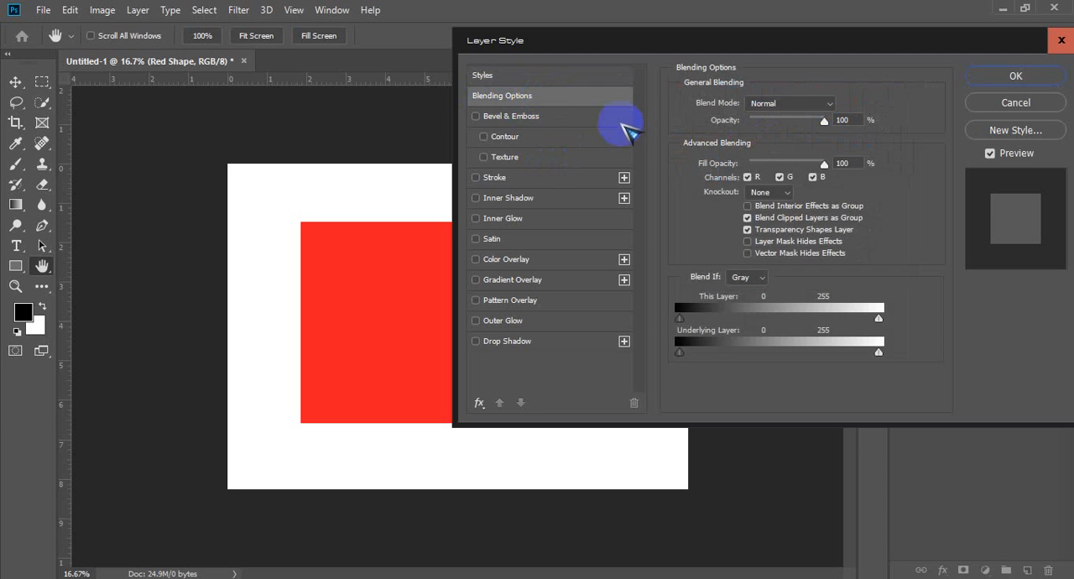
drag(750, 42, 755, 42)
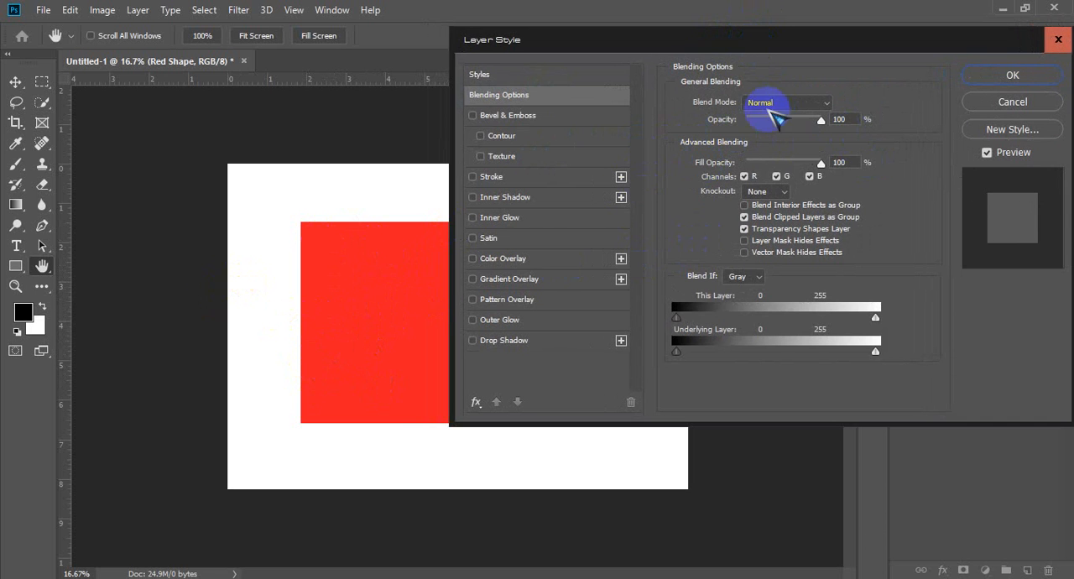
drag(824, 121, 735, 117)
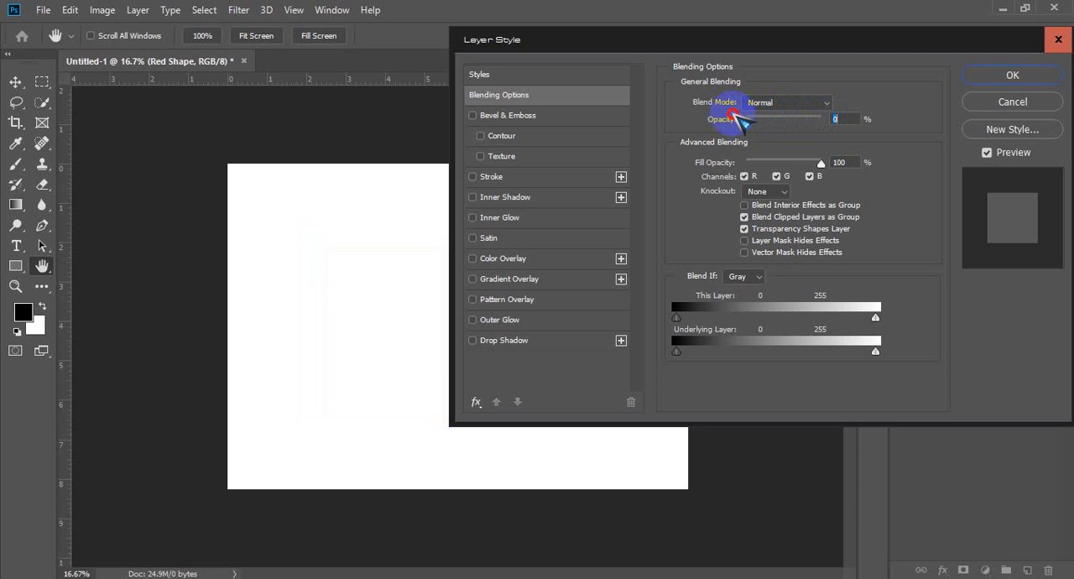
drag(736, 118, 843, 116)
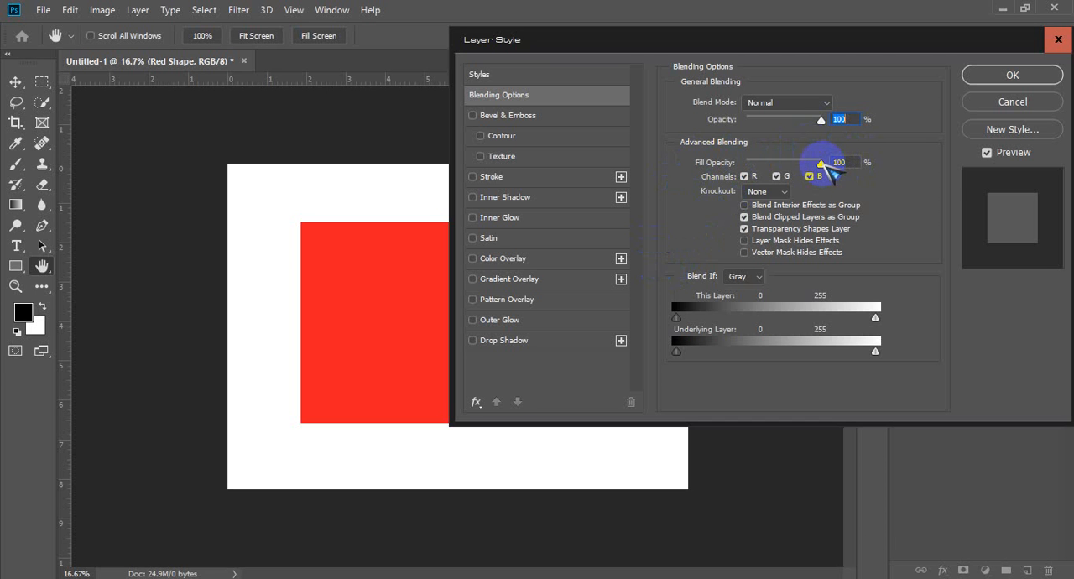
drag(821, 164, 854, 165)
drag(821, 120, 851, 114)
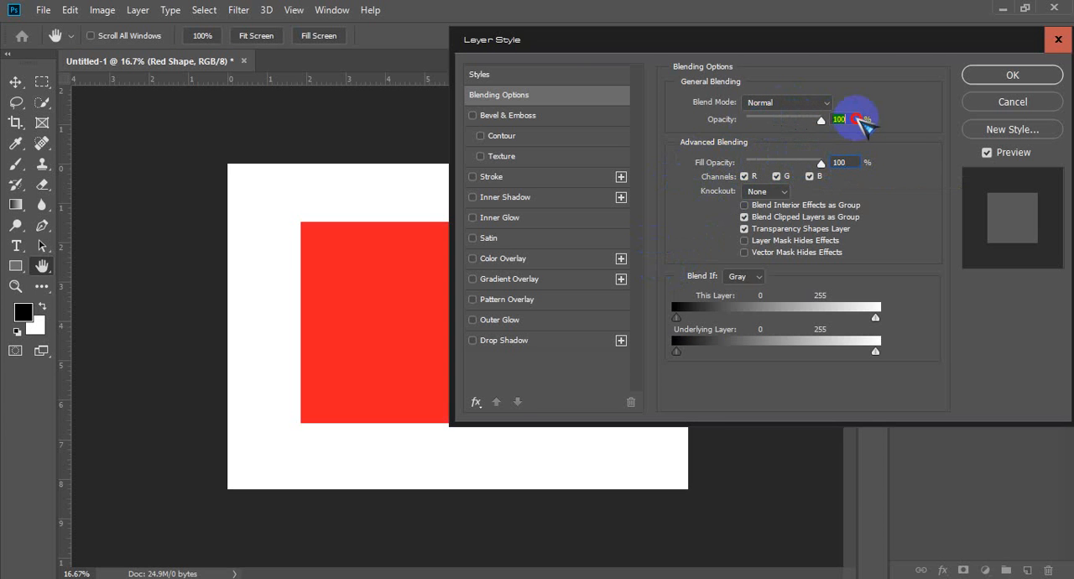
mouse_move(821, 165)
mouse_down()
mouse_move(783, 173)
mouse_move(839, 155)
mouse_up()
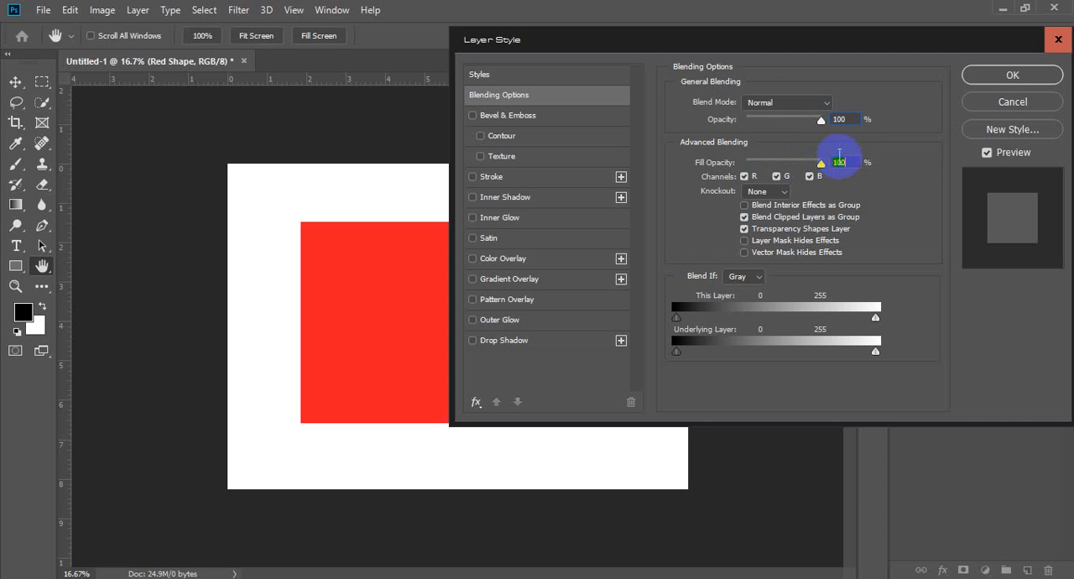
Step: Try excluding the G and R channels from the Red Shape layer's blending, and re-enable both
click(777, 176)
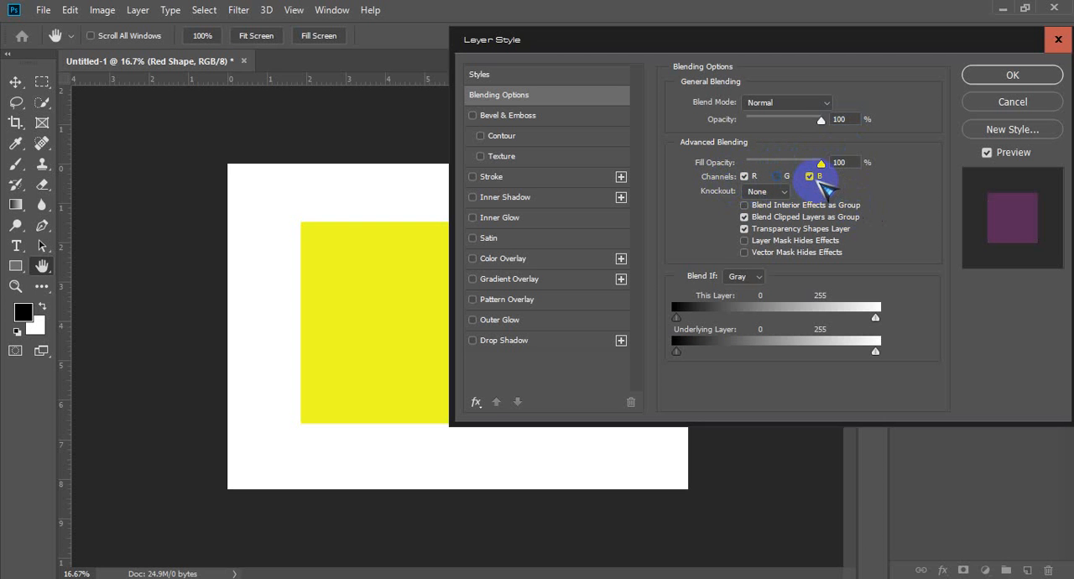
click(743, 177)
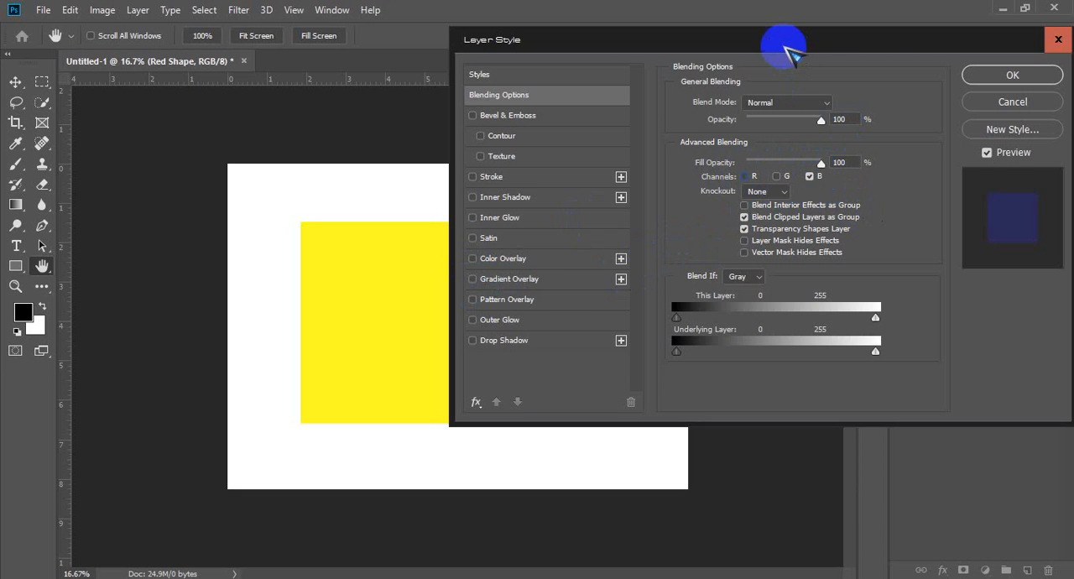
drag(786, 38, 899, 37)
mouse_move(931, 156)
mouse_down()
mouse_move(883, 160)
mouse_move(947, 160)
mouse_up()
click(890, 173)
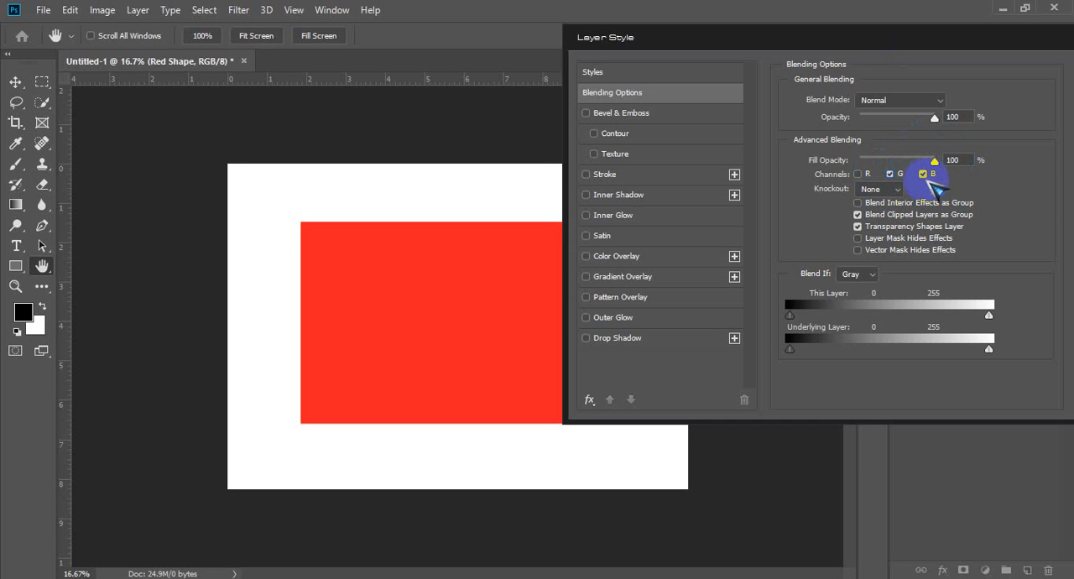
mouse_move(933, 161)
mouse_down()
mouse_move(887, 161)
mouse_move(942, 164)
mouse_up()
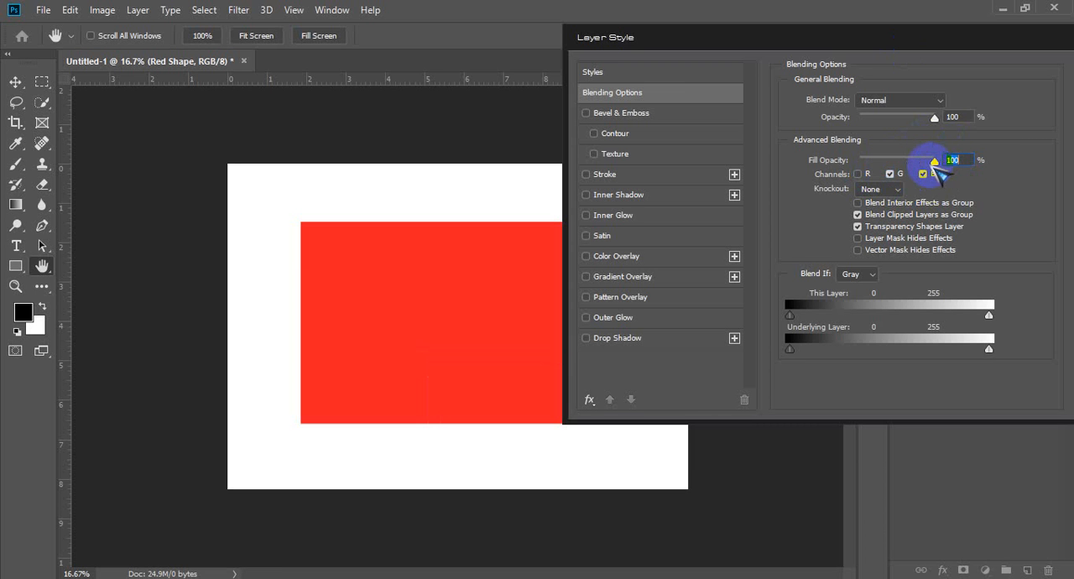
click(865, 174)
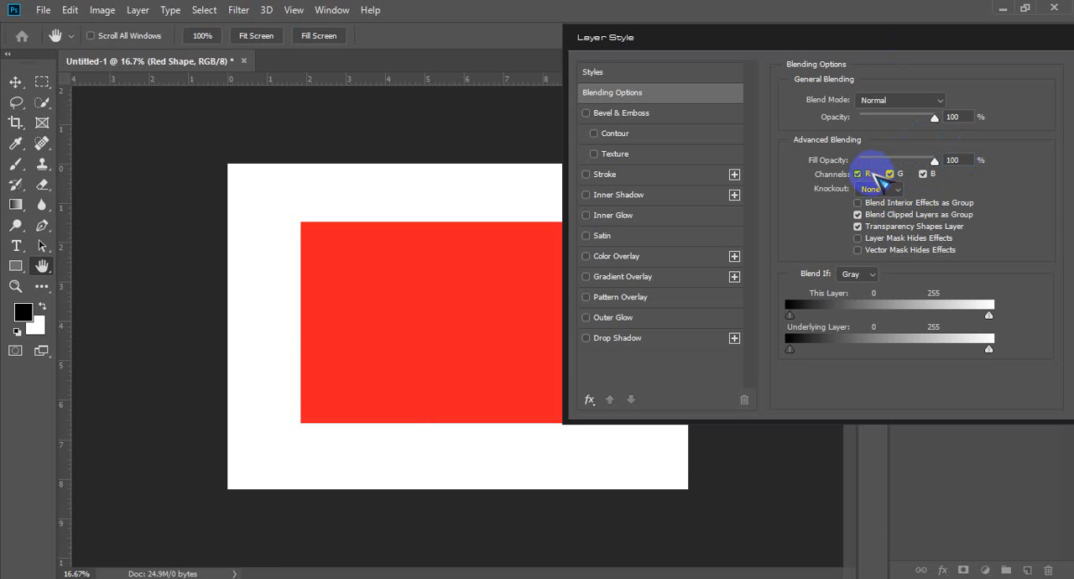
Step: Try the Shallow knockout and Blend Interior Effects as Group, restoring knockout to None and switching the interior effects option off
click(902, 191)
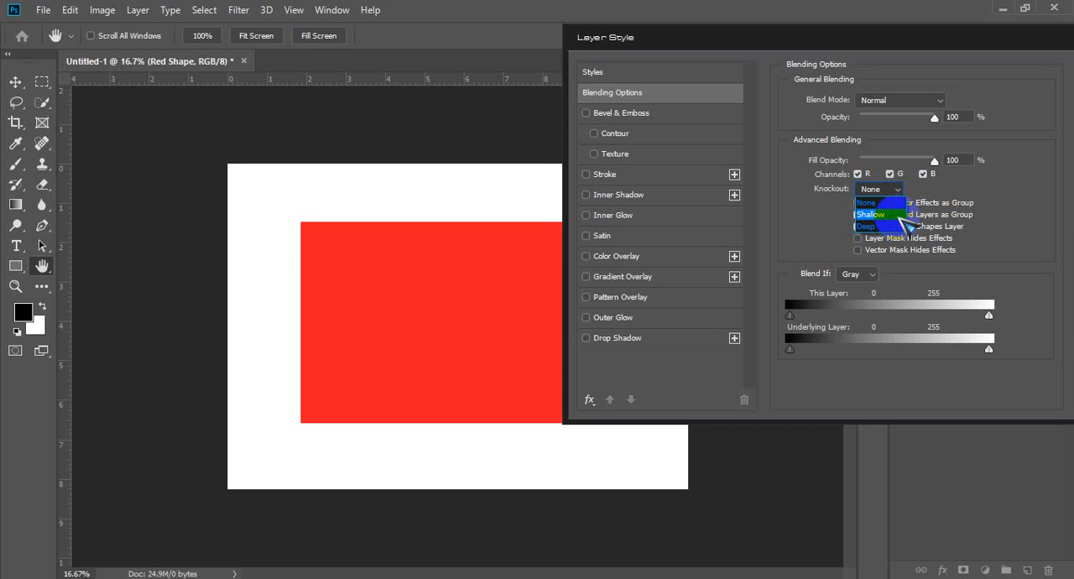
click(905, 223)
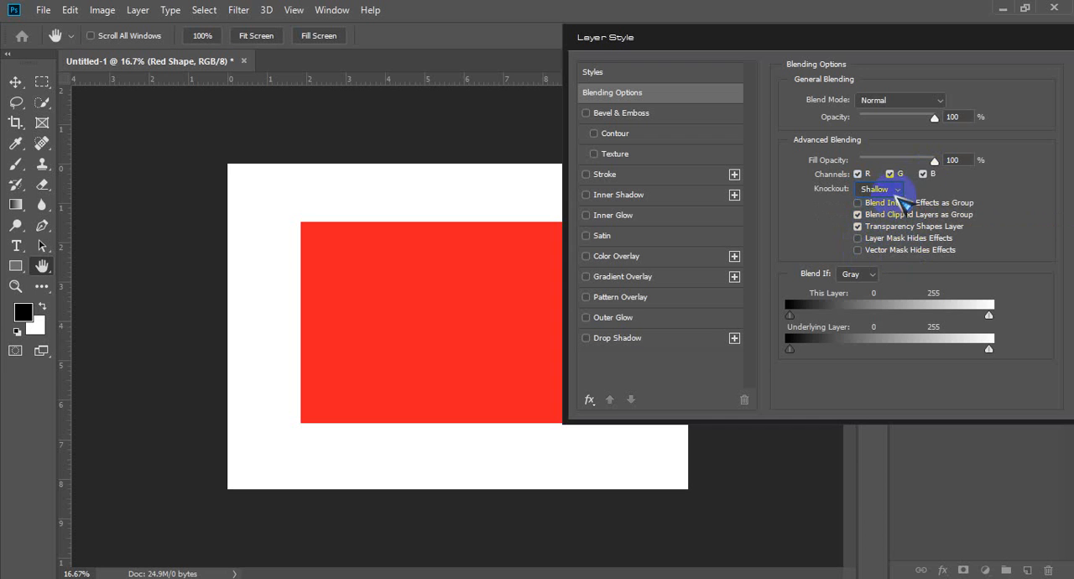
click(898, 188)
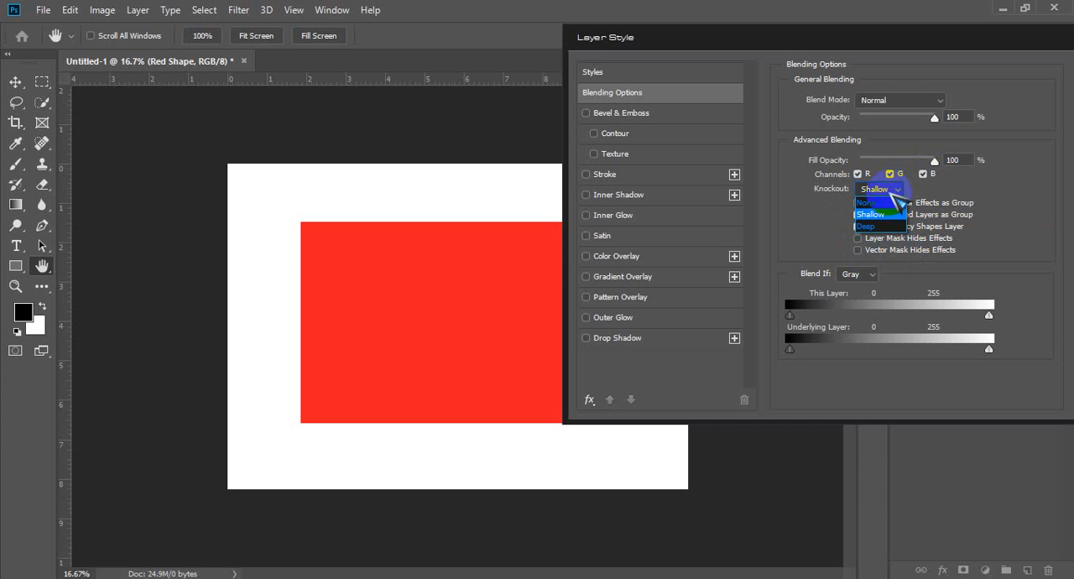
click(873, 202)
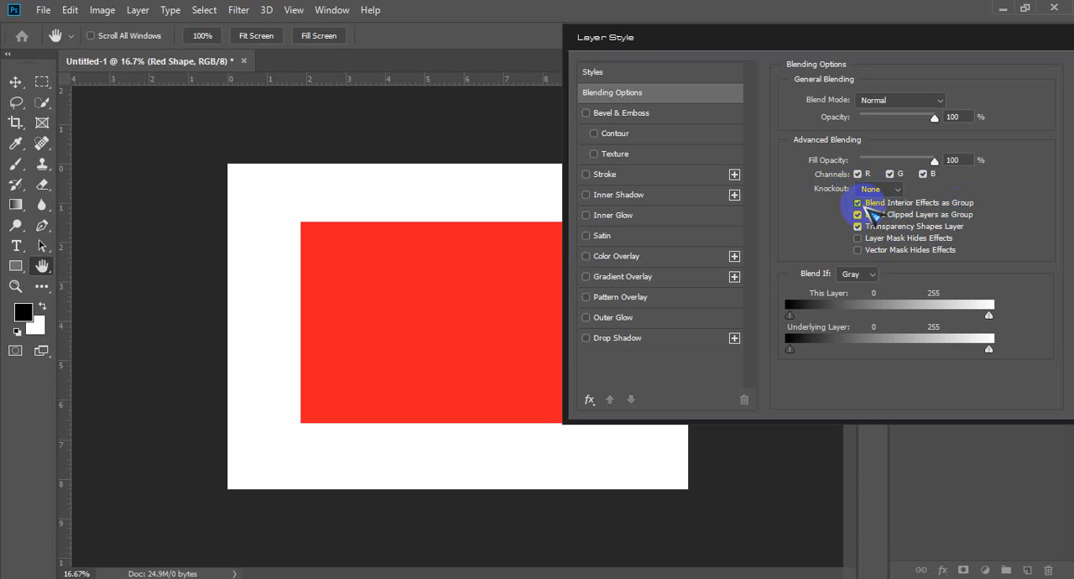
click(859, 204)
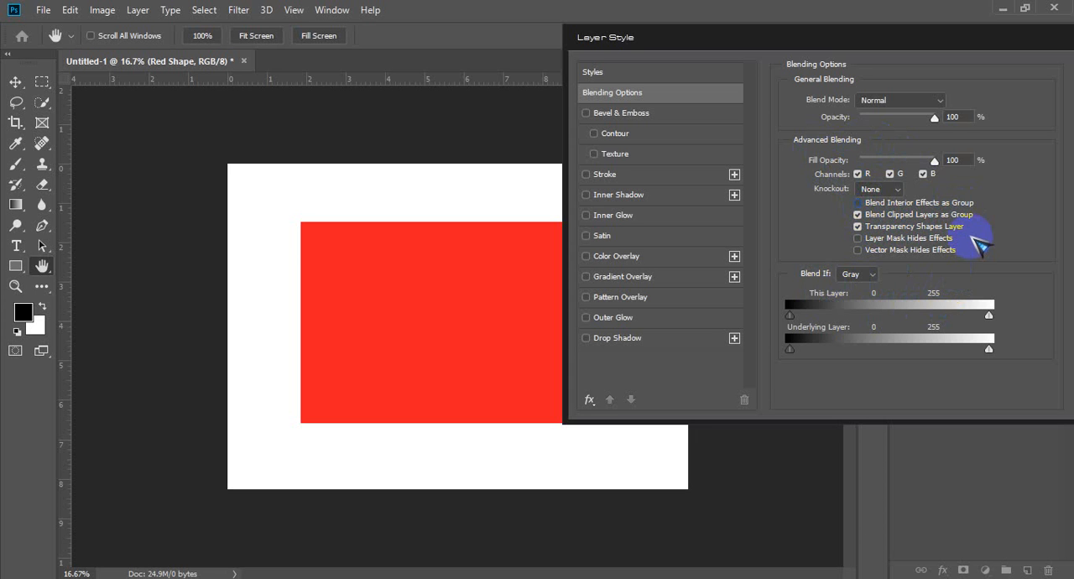
Step: Try the Blend If ranges for this layer and the underlying layer on Gray, returning them to 0 and 255
click(856, 275)
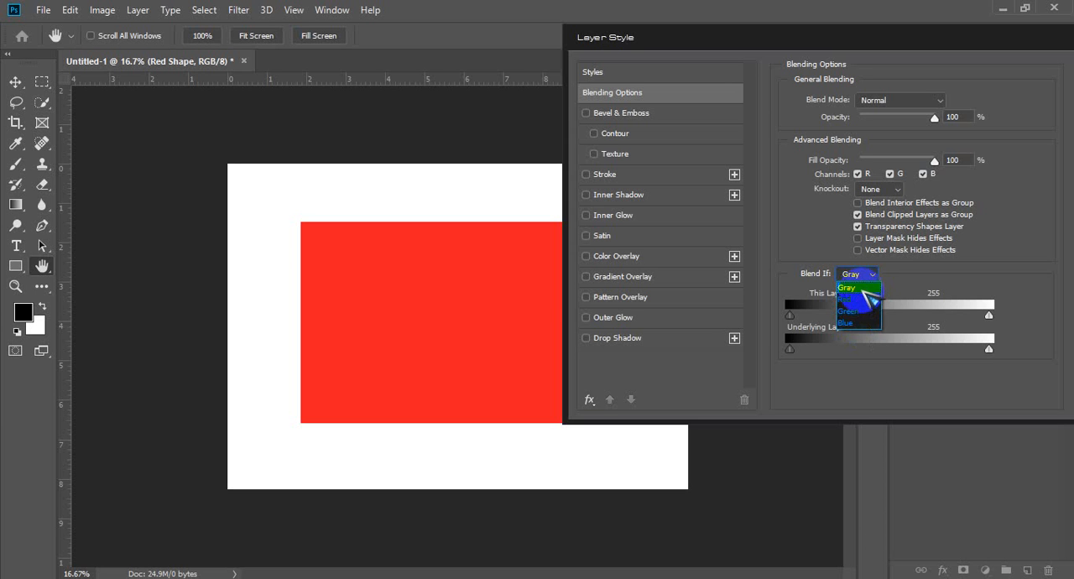
click(863, 288)
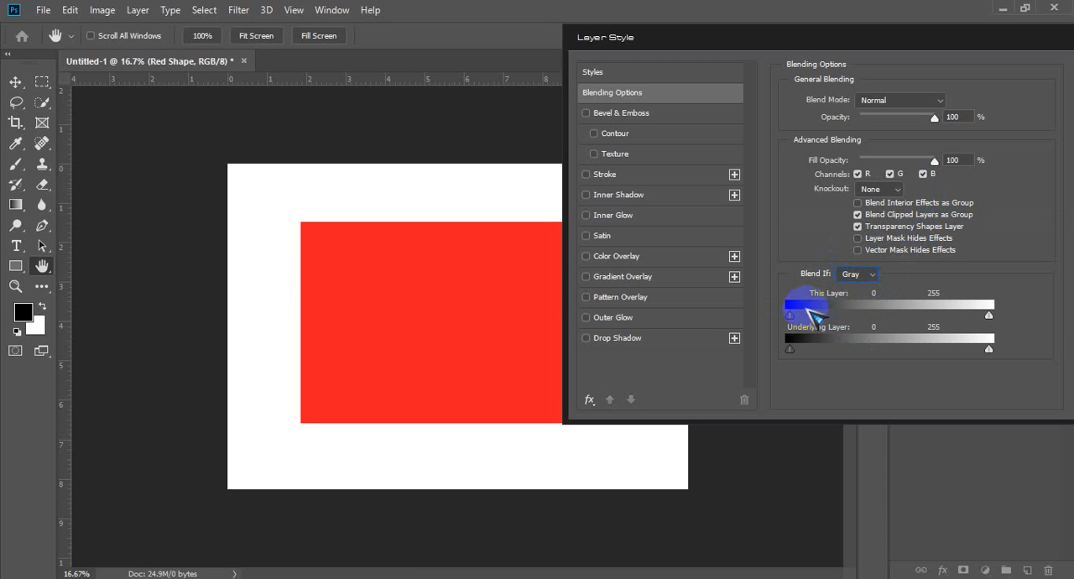
drag(790, 315, 745, 314)
drag(790, 349, 750, 331)
mouse_move(990, 350)
mouse_down()
mouse_move(940, 349)
mouse_move(990, 347)
mouse_up()
drag(964, 319, 1012, 311)
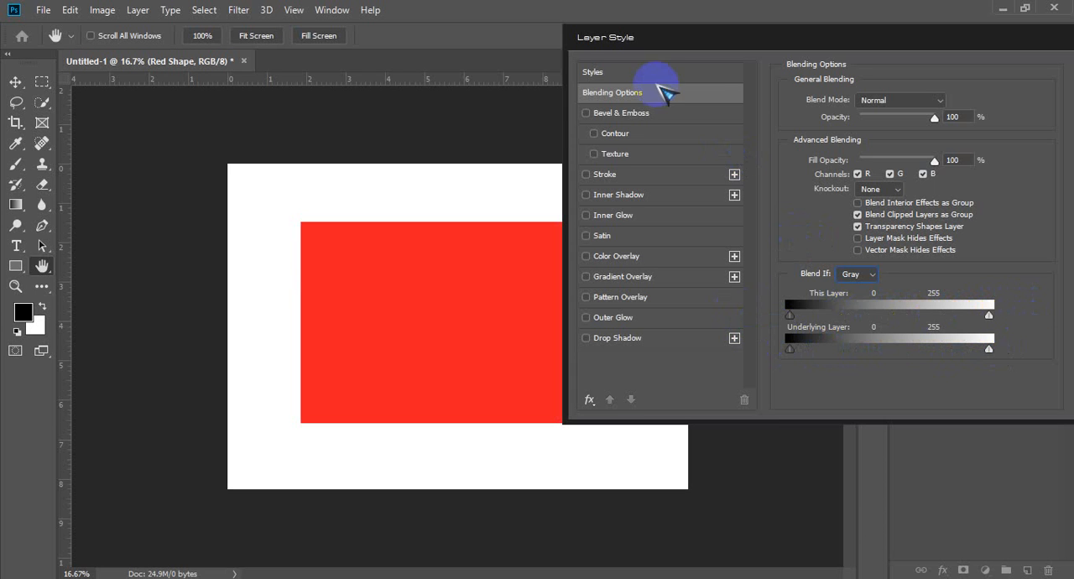
Step: Enable Bevel & Emboss on the Red Shape layer and set its style to Outer Bevel
click(696, 123)
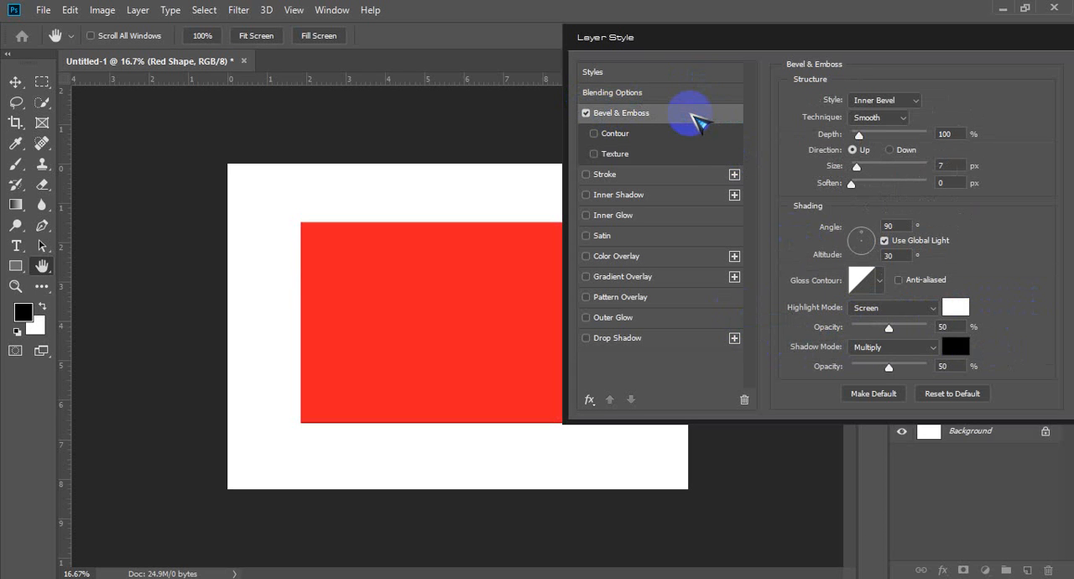
click(955, 164)
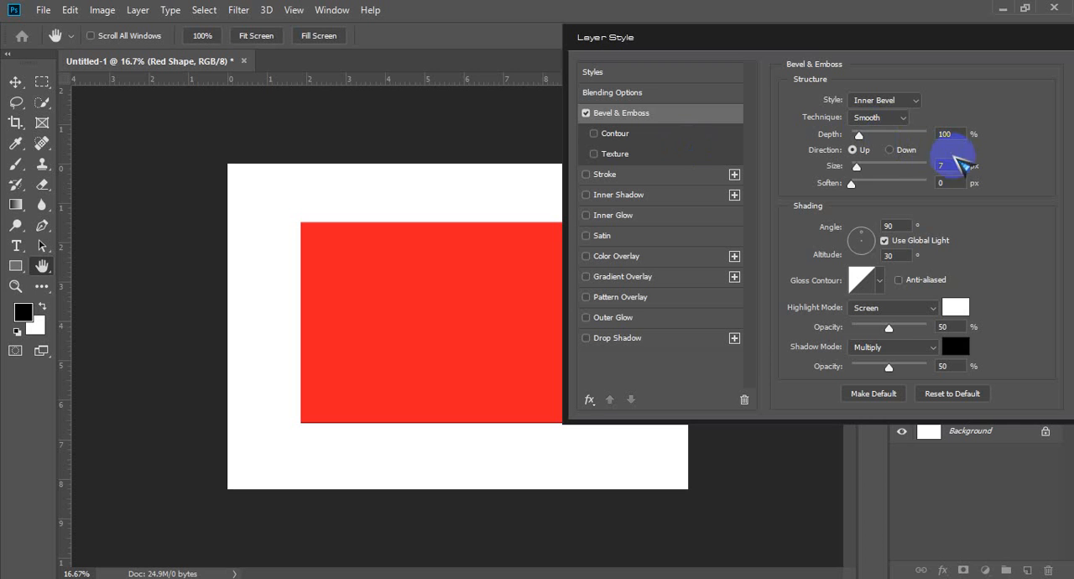
click(957, 134)
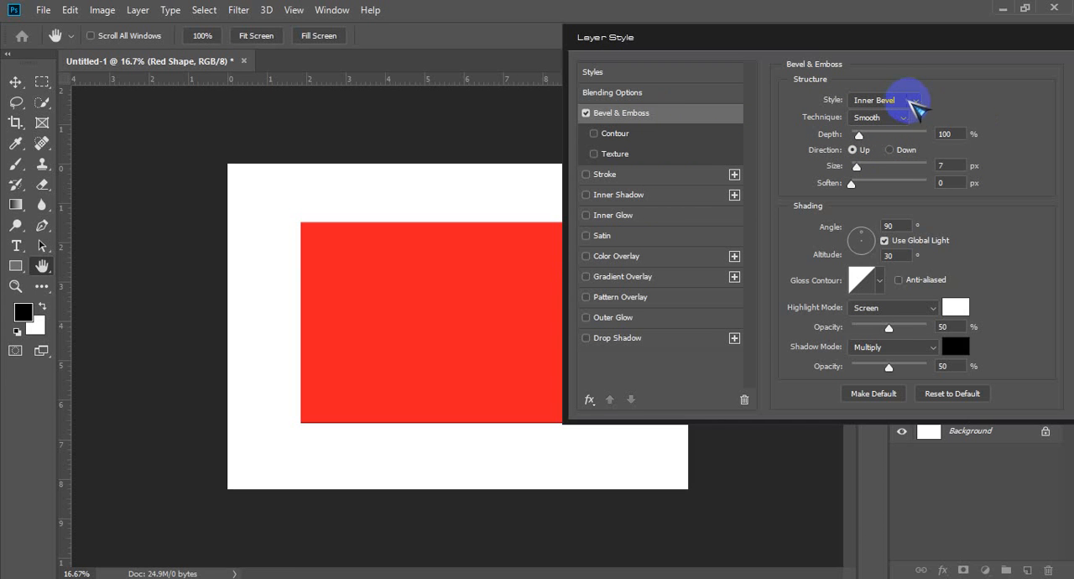
click(912, 104)
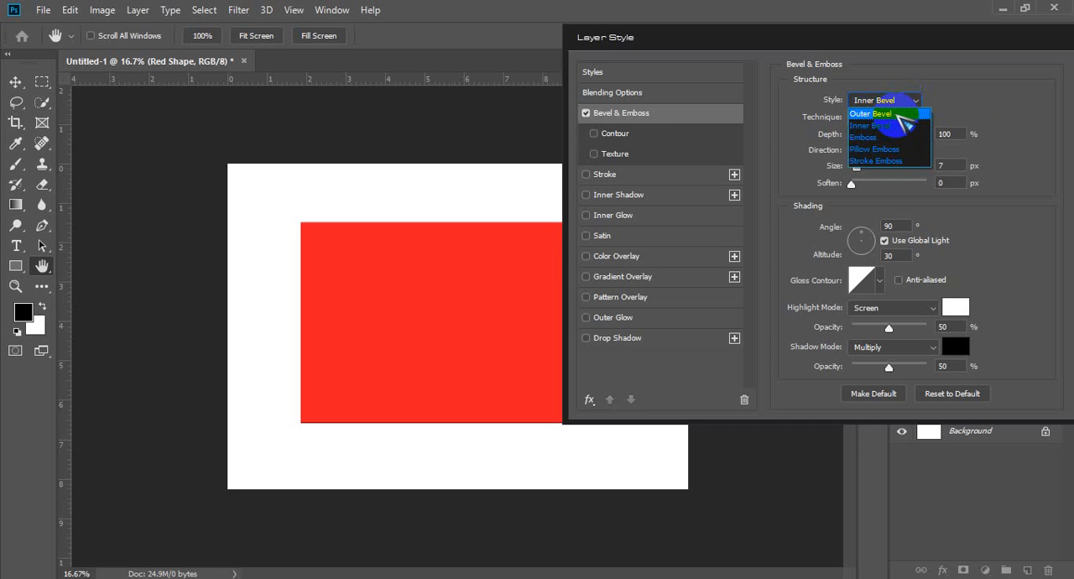
click(889, 113)
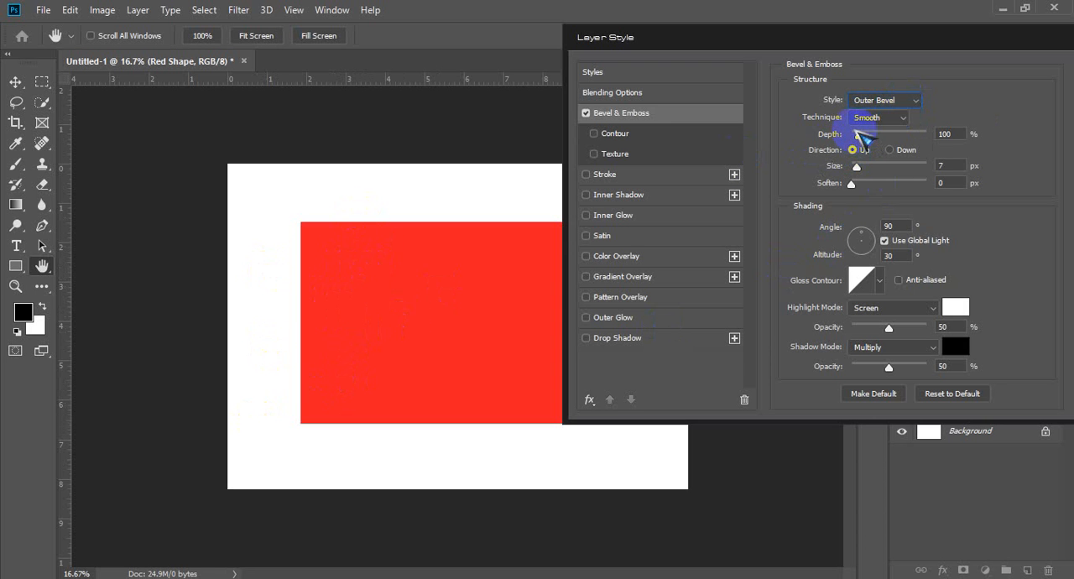
Step: Set the outer bevel's depth to 854%, size to 166 px and soften to 14 px
drag(858, 135, 892, 135)
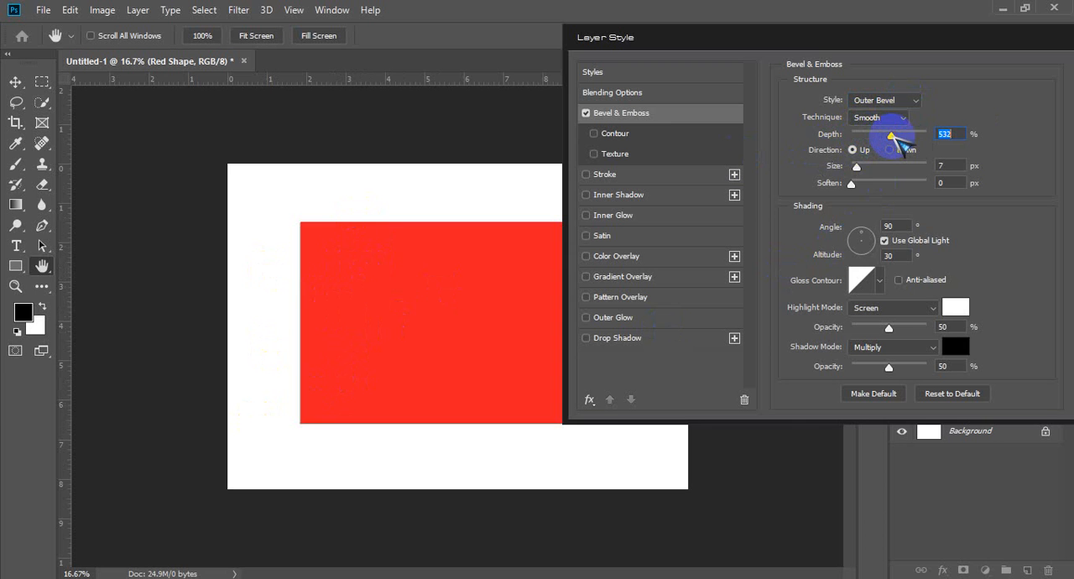
drag(857, 166, 887, 167)
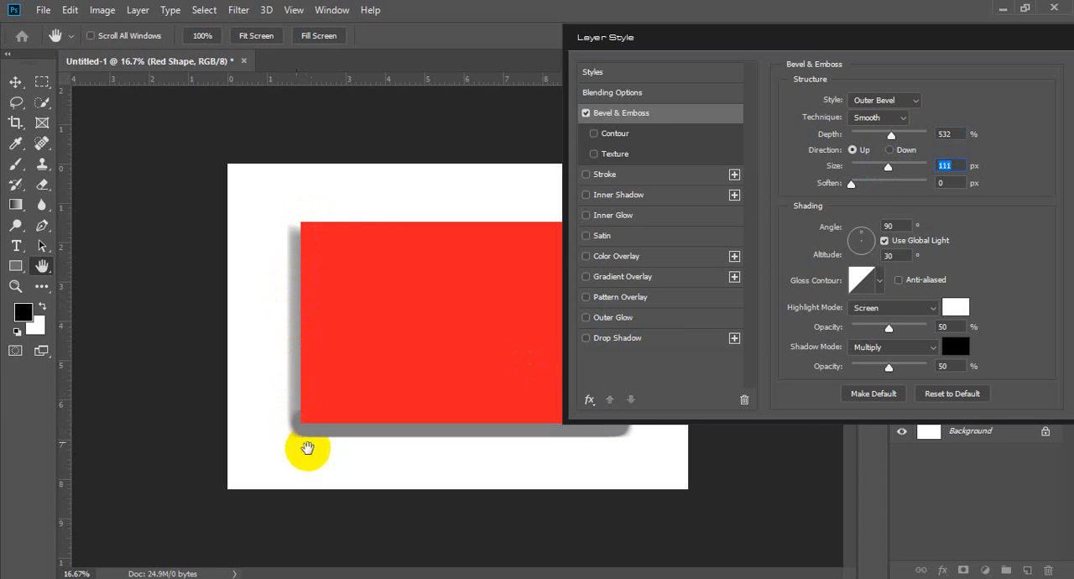
click(314, 234)
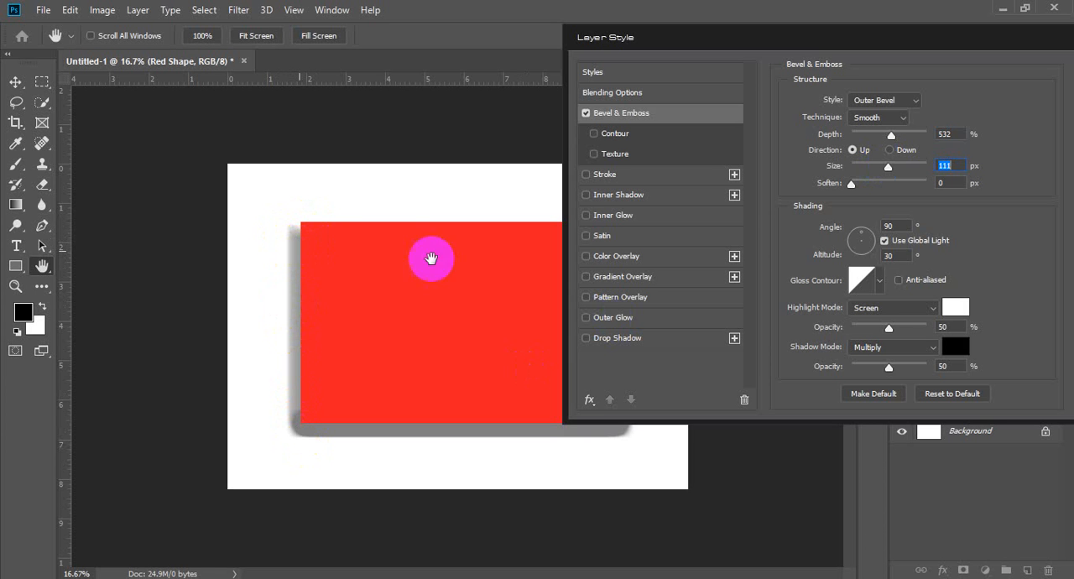
drag(852, 186, 921, 188)
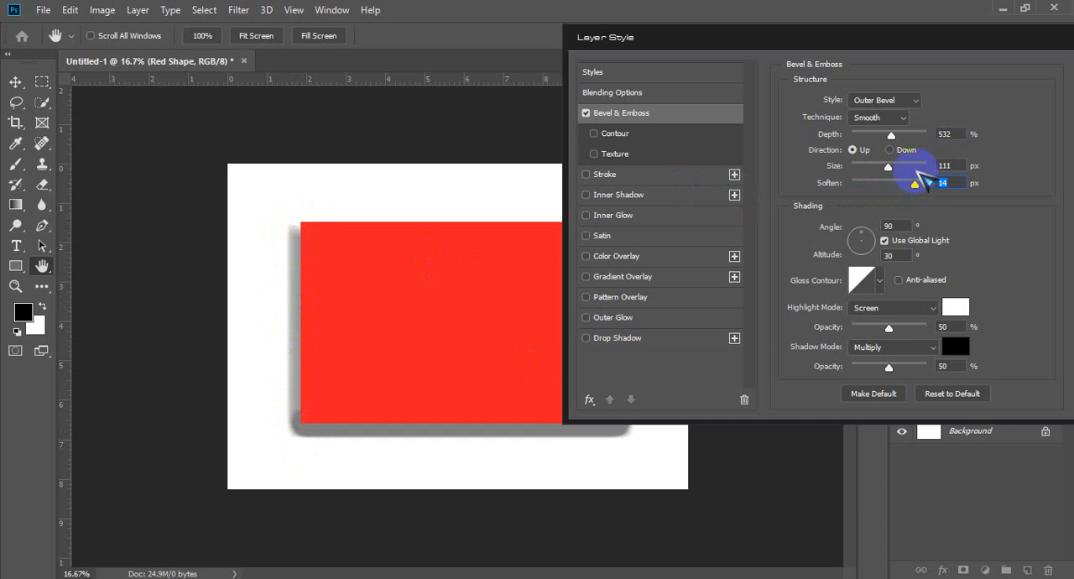
drag(891, 135, 913, 133)
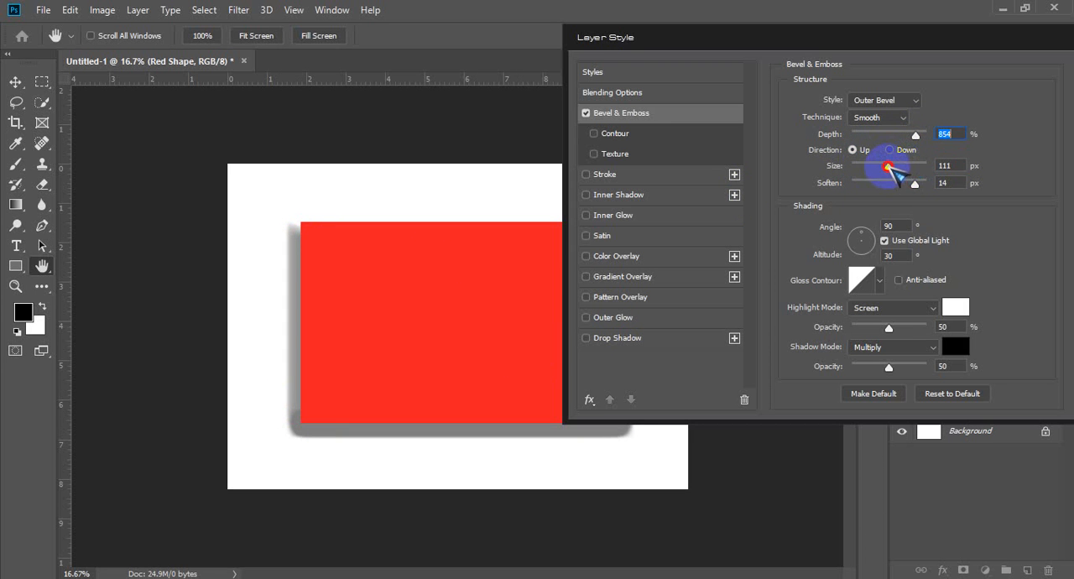
mouse_move(887, 166)
mouse_down()
mouse_move(934, 165)
mouse_move(875, 167)
mouse_move(904, 165)
mouse_up()
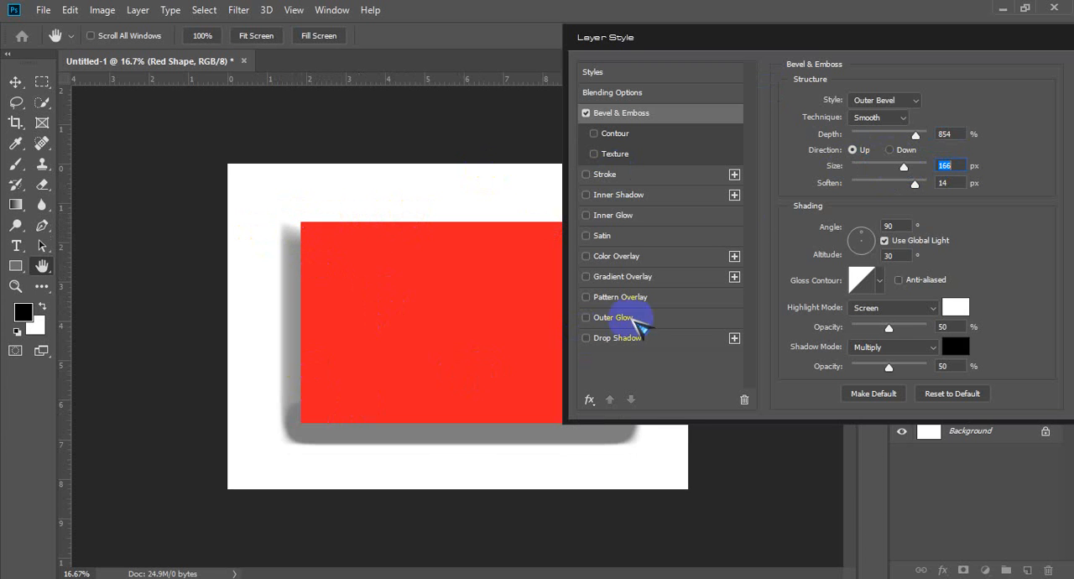
Step: Change the bevel technique to Chisel Soft and raise its depth to 1000% and size to 250 px
click(903, 119)
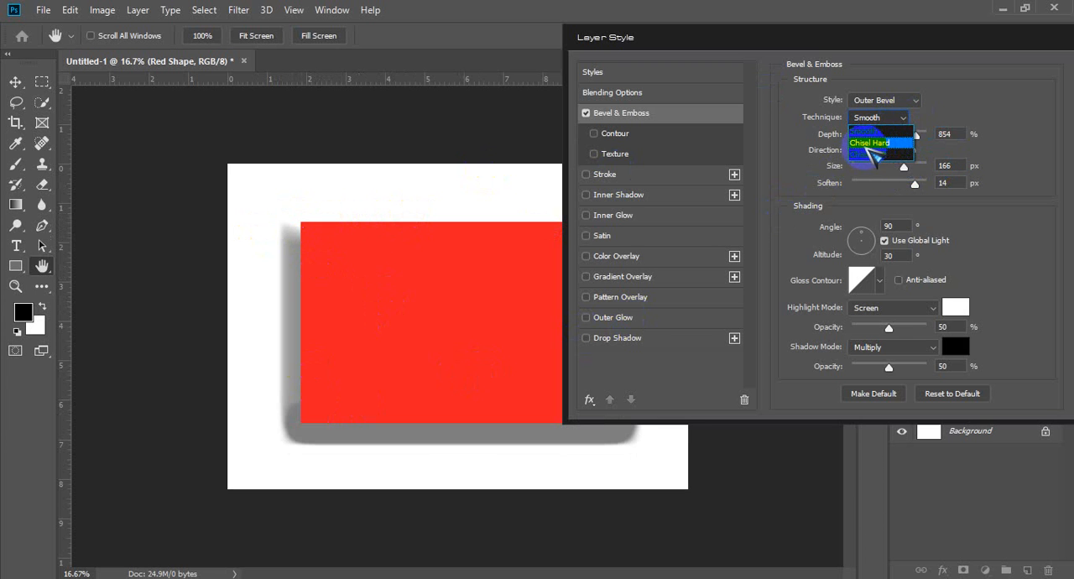
click(903, 156)
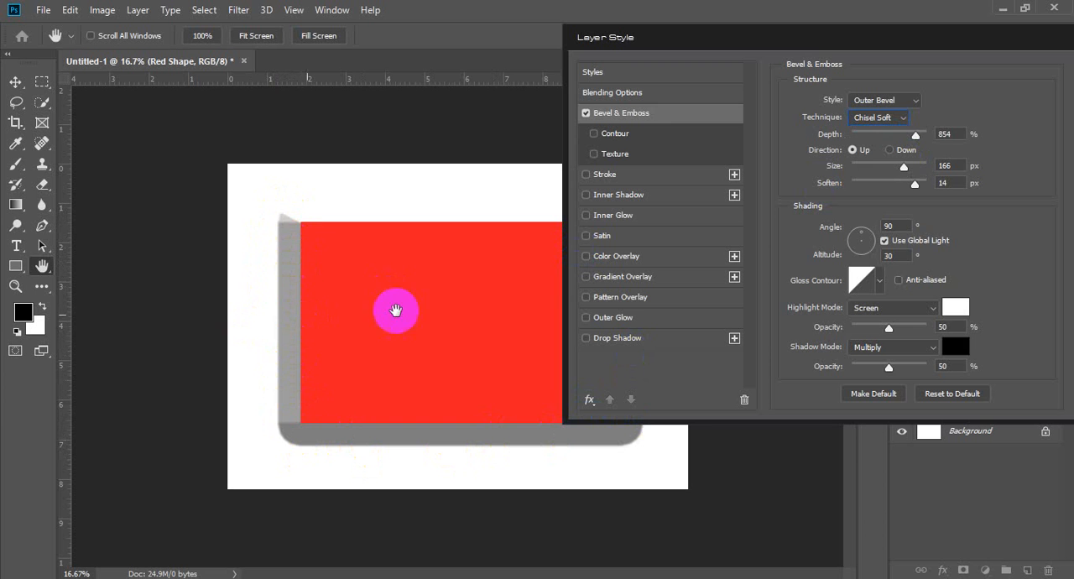
mouse_move(917, 135)
mouse_down()
mouse_move(947, 136)
mouse_move(925, 135)
mouse_up()
drag(853, 134, 963, 134)
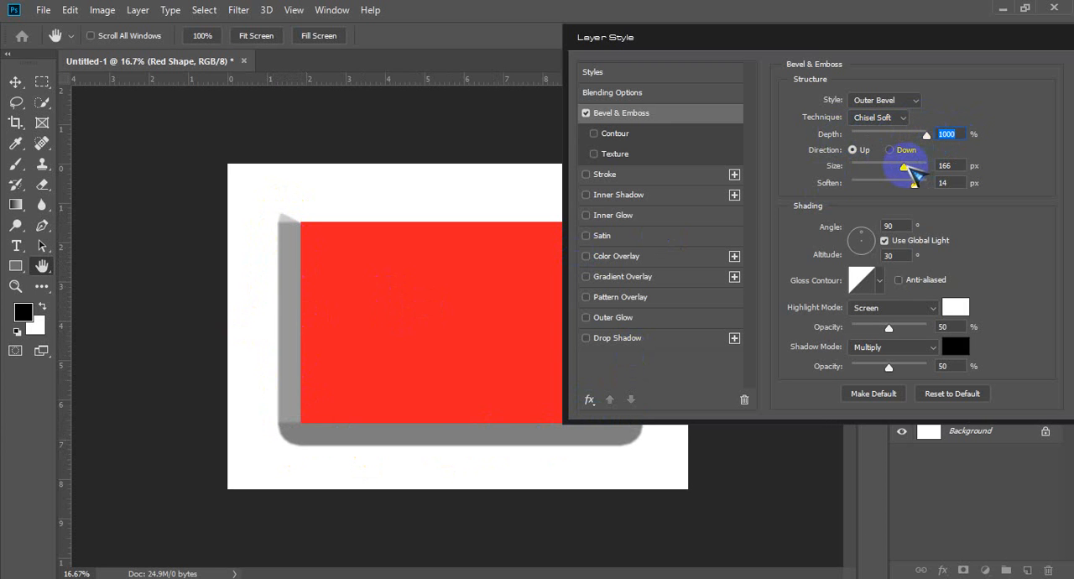
drag(888, 172, 938, 166)
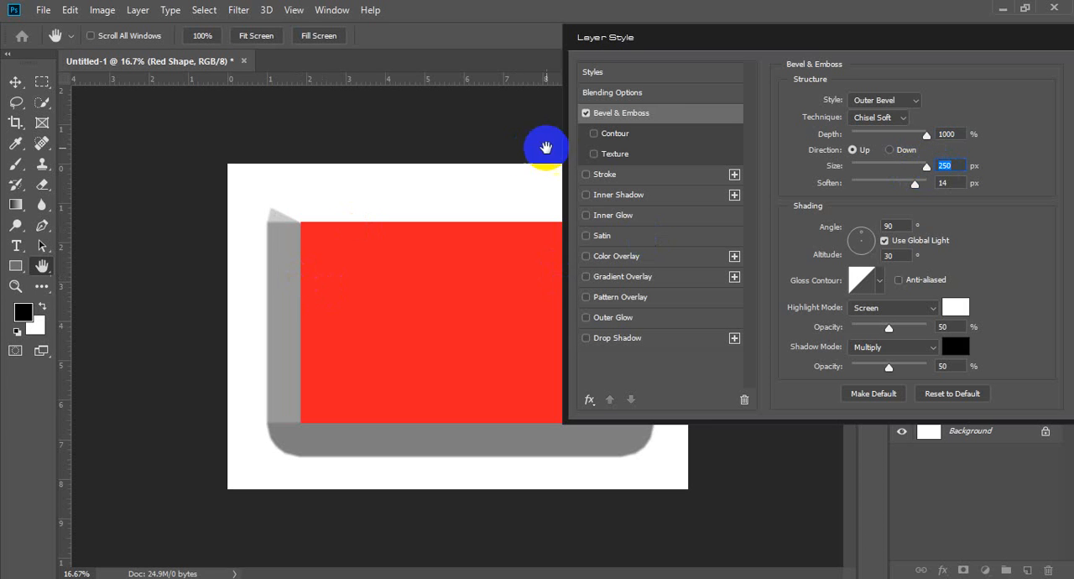
Step: Try the Smooth, Chisel Hard and Chisel Soft techniques on the outer bevel, finishing with Smooth
click(903, 118)
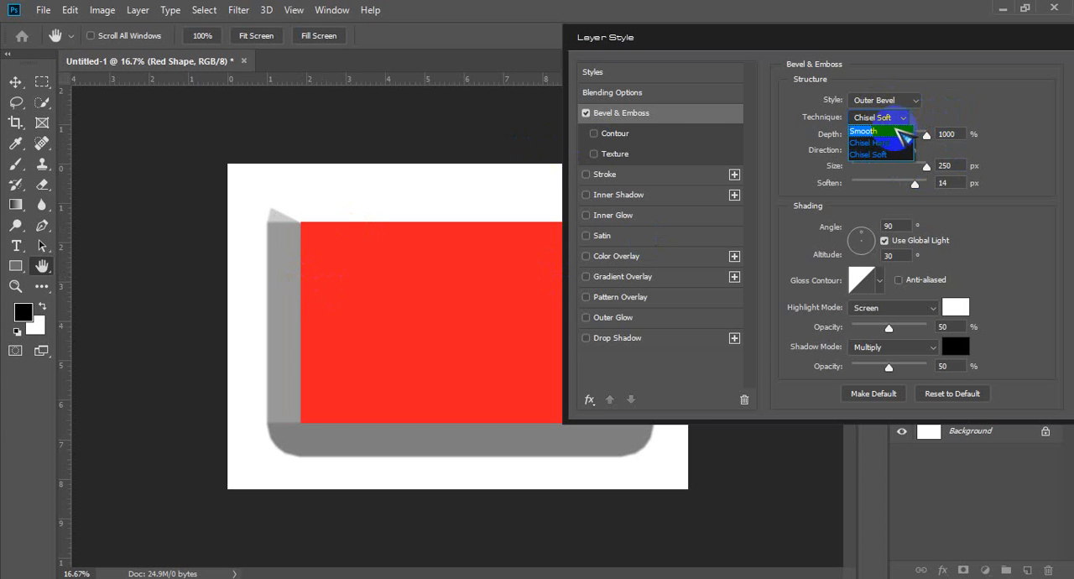
click(877, 131)
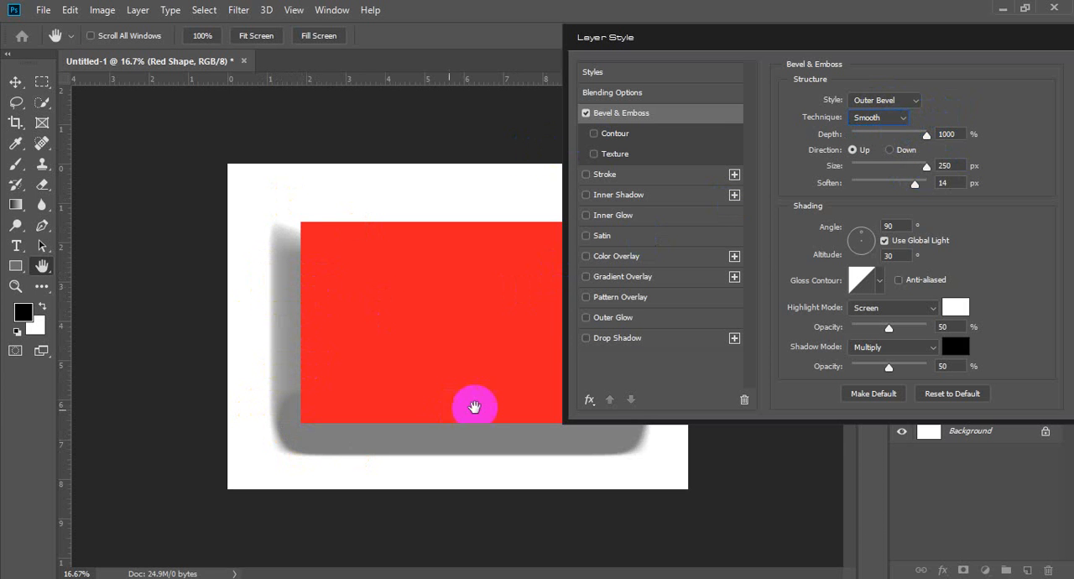
click(892, 118)
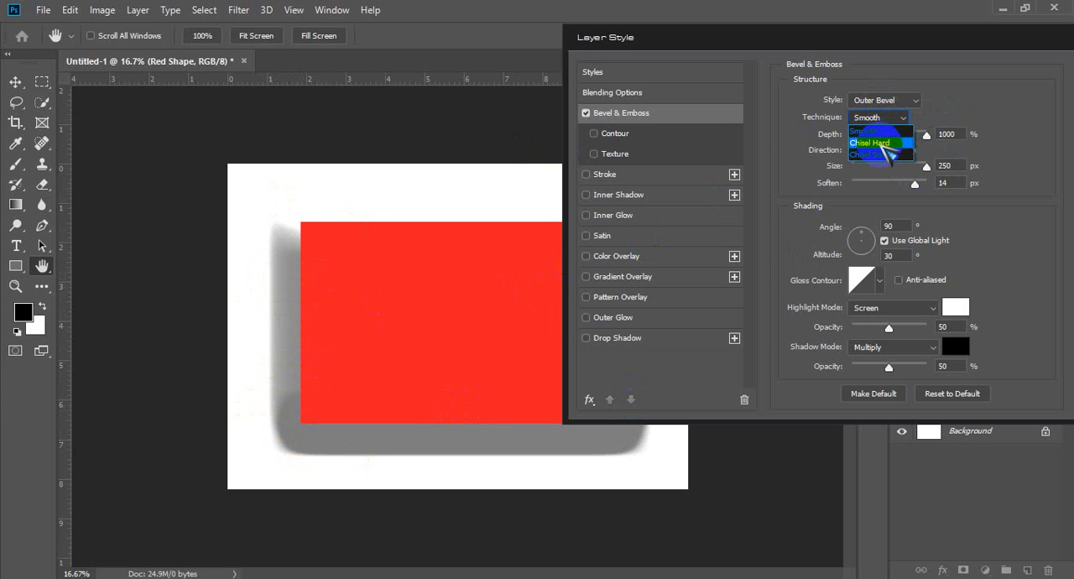
click(877, 143)
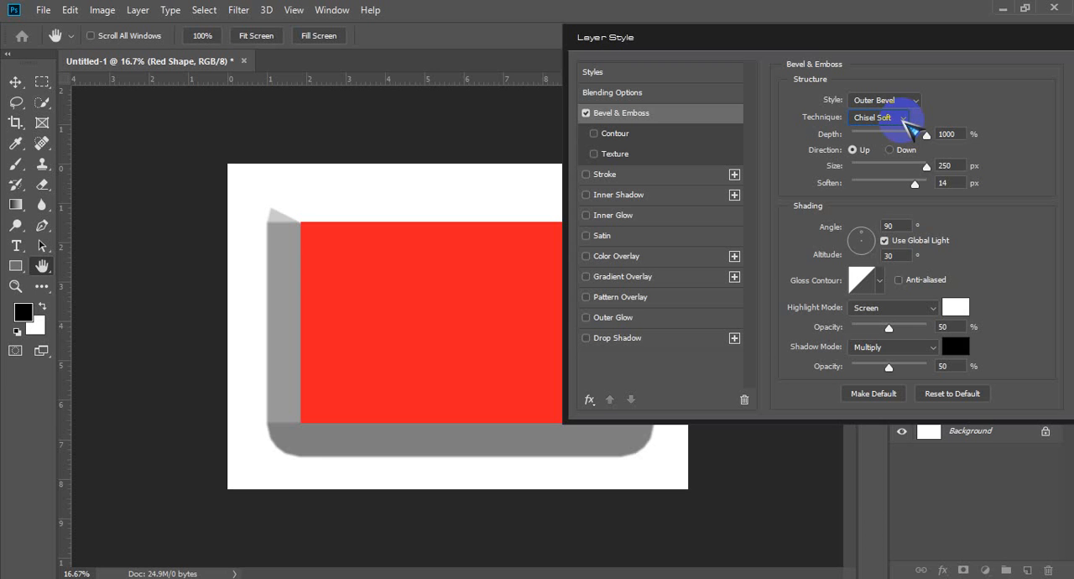
click(902, 117)
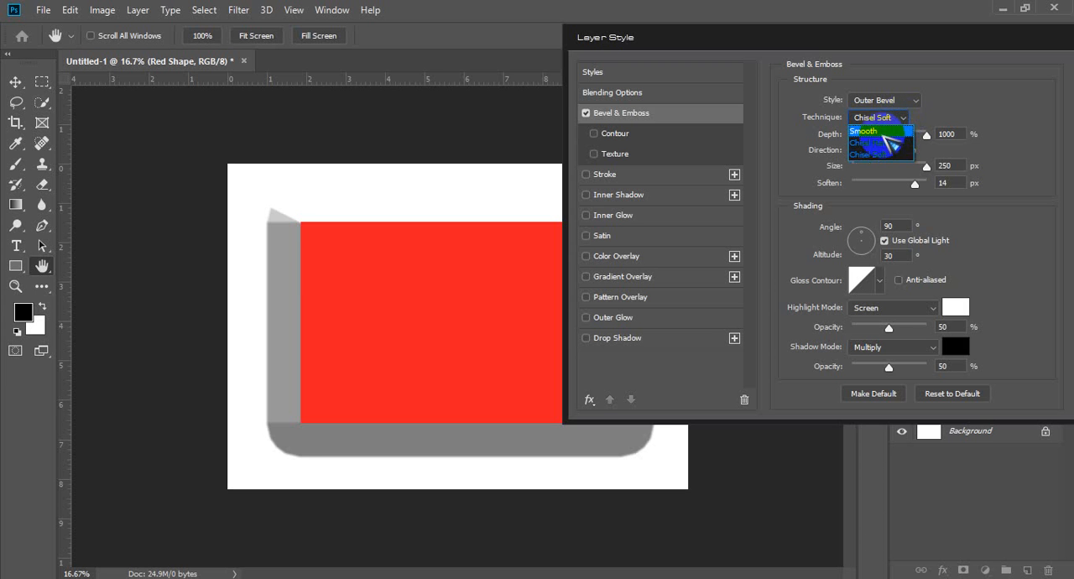
click(891, 135)
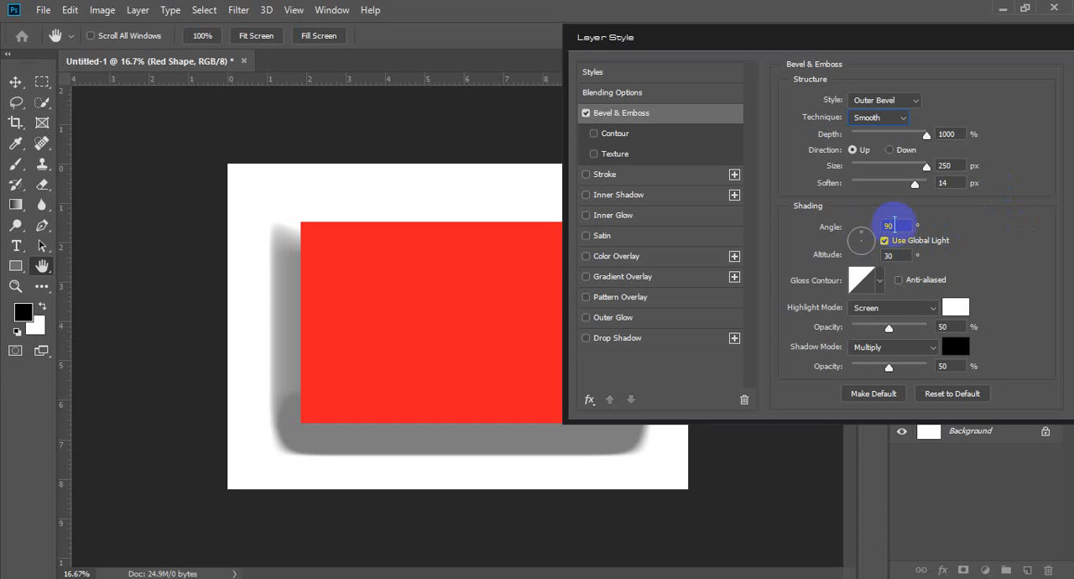
Step: Try different global light directions for the bevel shading, finishing at an angle of -156° and an altitude of 16°
drag(894, 225, 875, 225)
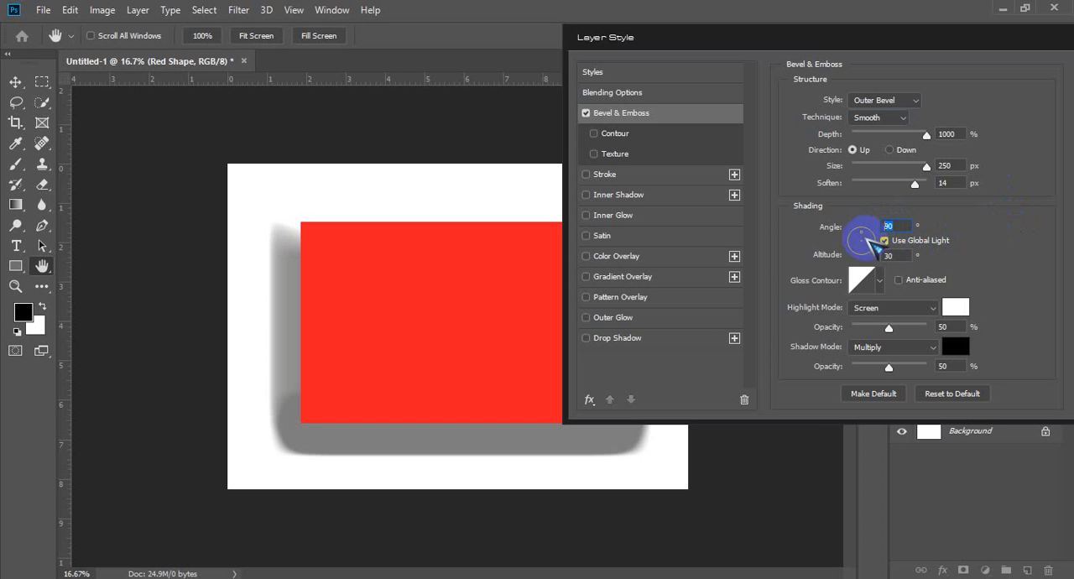
mouse_move(874, 250)
mouse_down()
mouse_move(532, 314)
mouse_move(331, 411)
mouse_move(313, 209)
mouse_up()
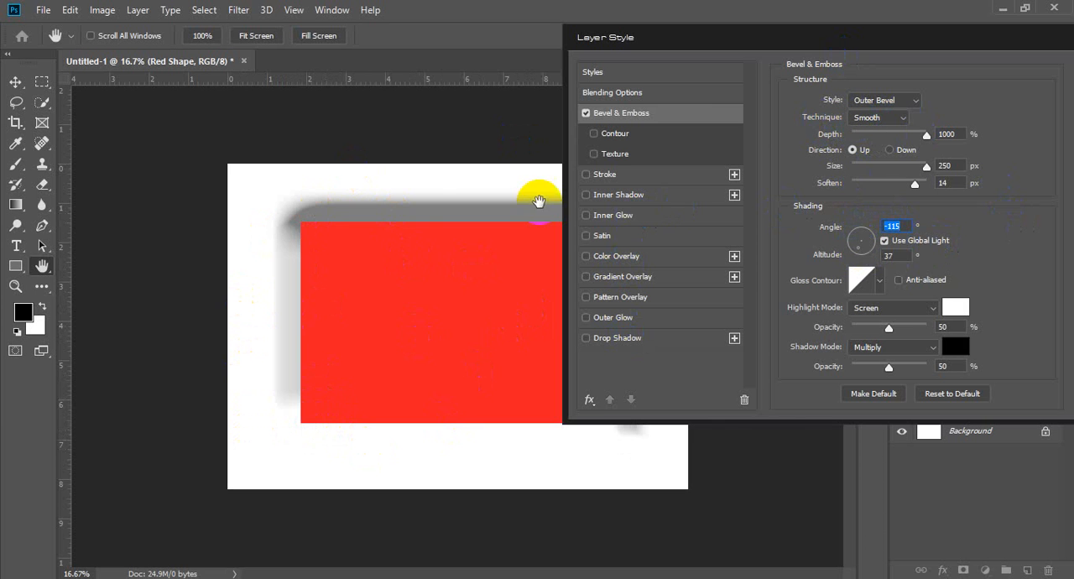
click(861, 233)
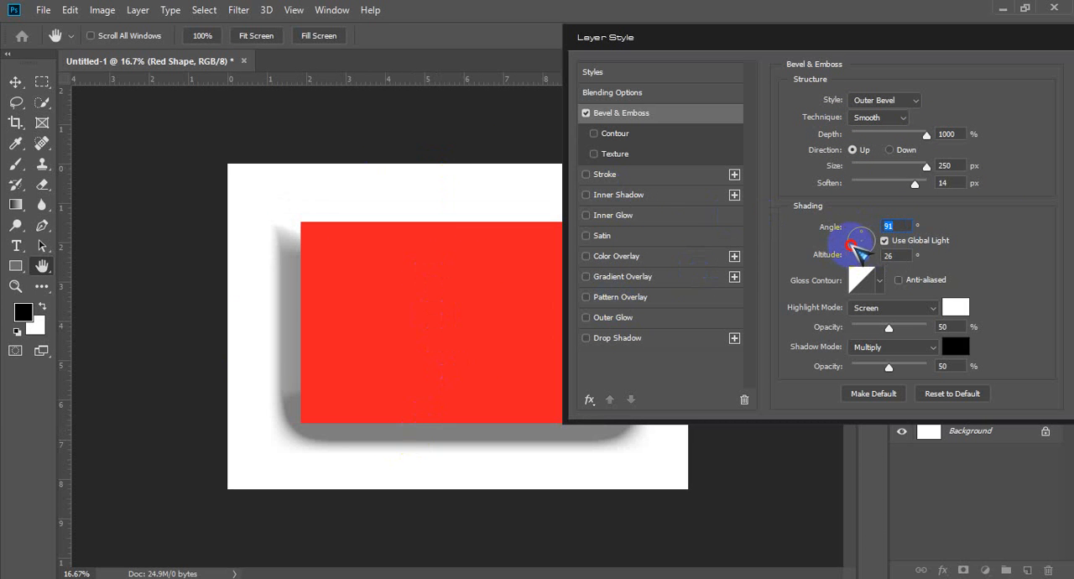
click(851, 243)
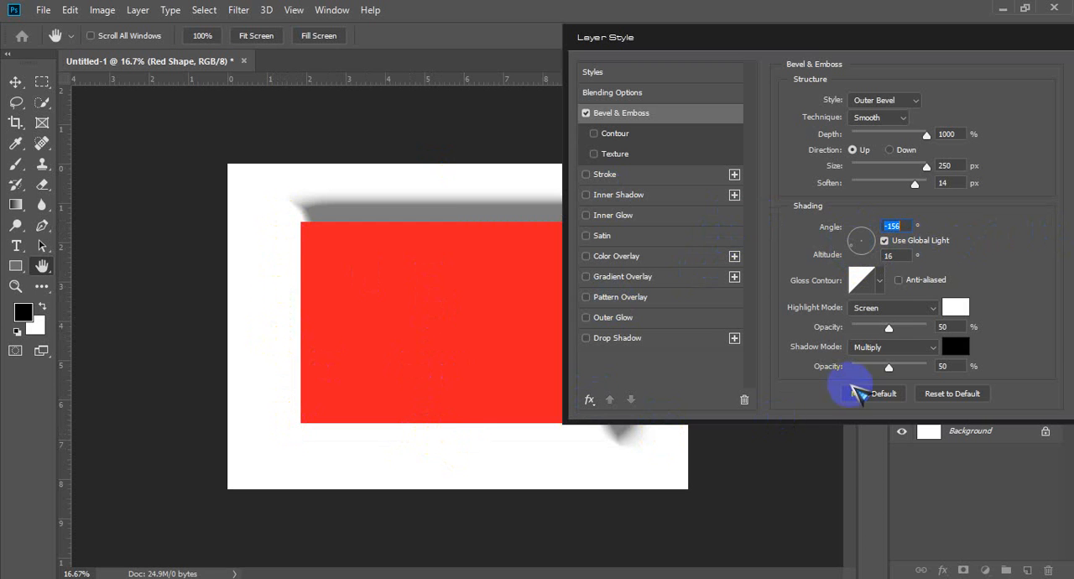
click(955, 308)
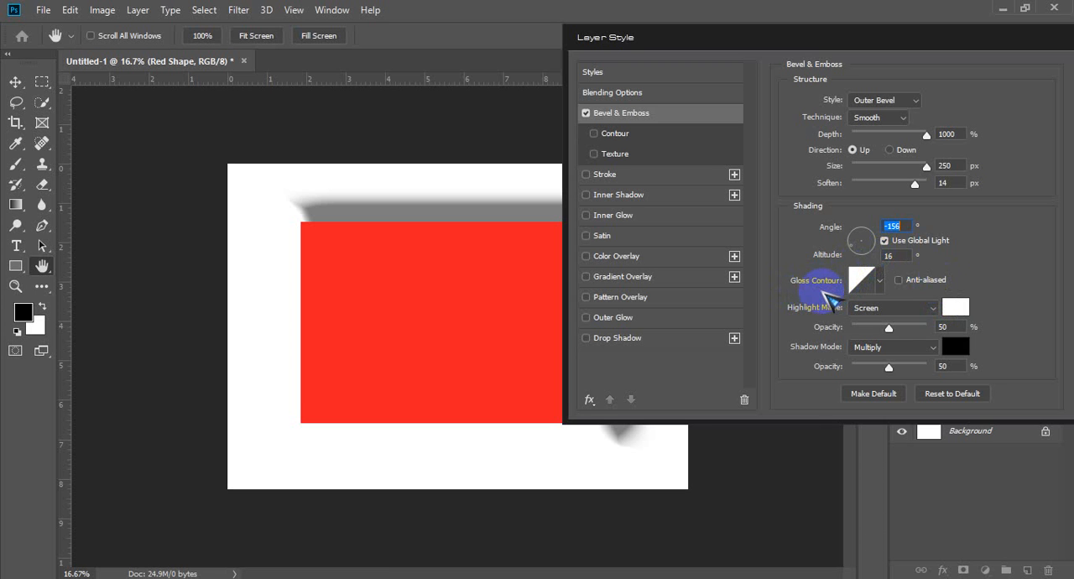
Step: Try custom gloss contour curves bent from Linear, with a point at input 78%, output 46% and one at 83%, 24%
click(849, 287)
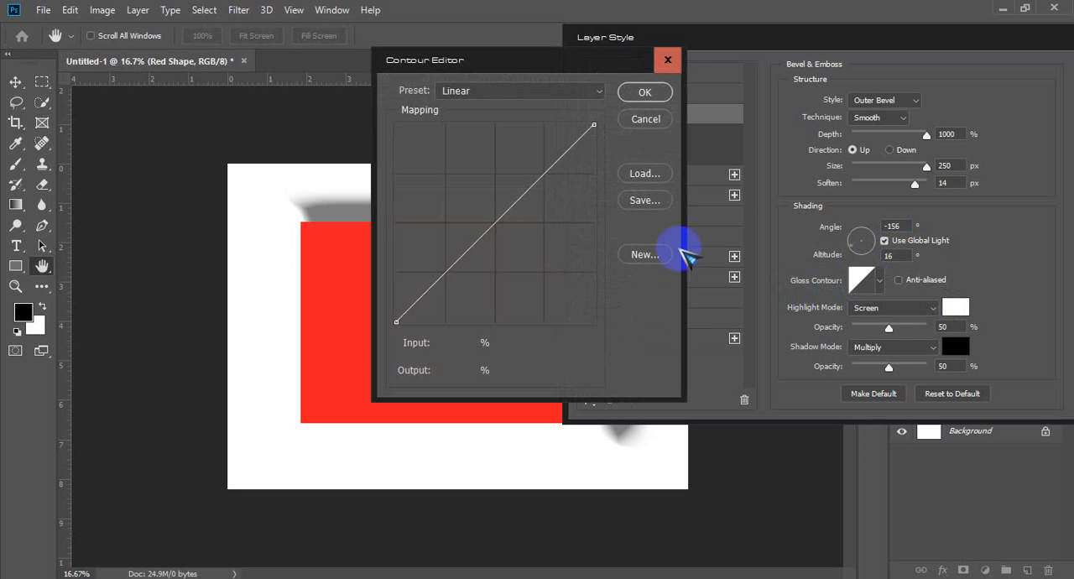
drag(489, 229, 551, 230)
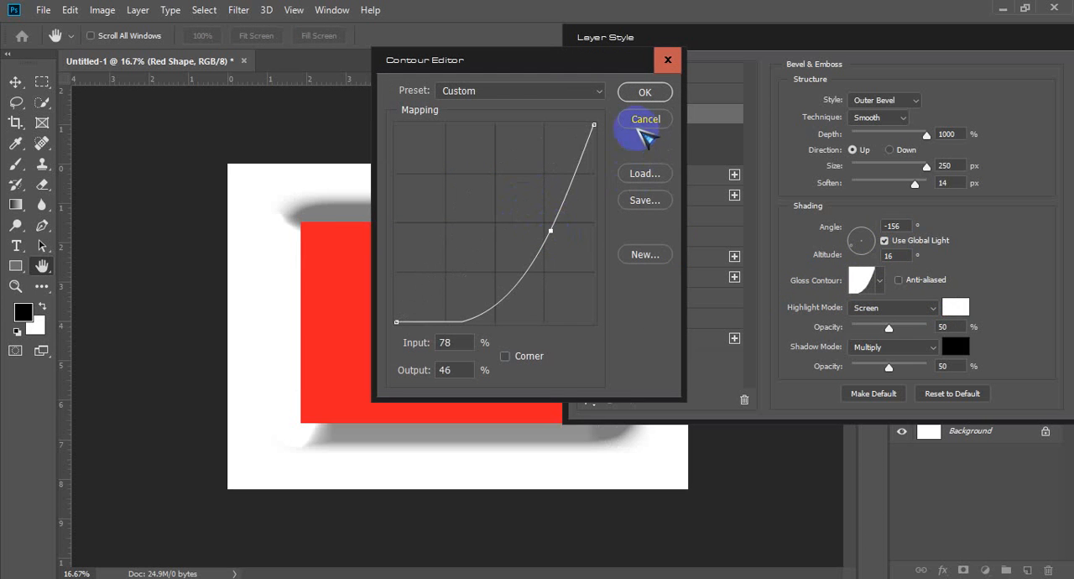
click(599, 91)
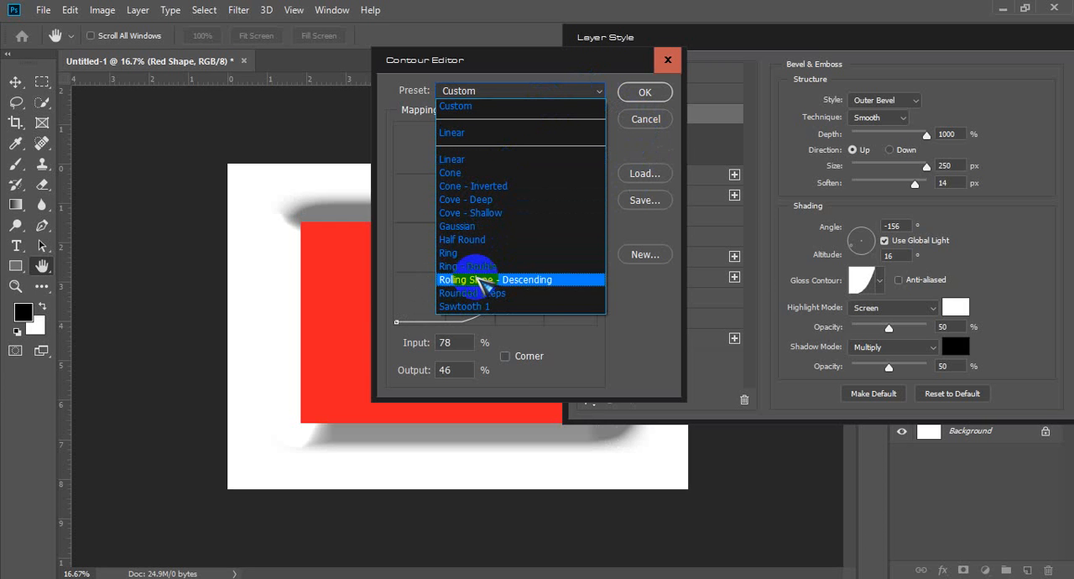
click(492, 159)
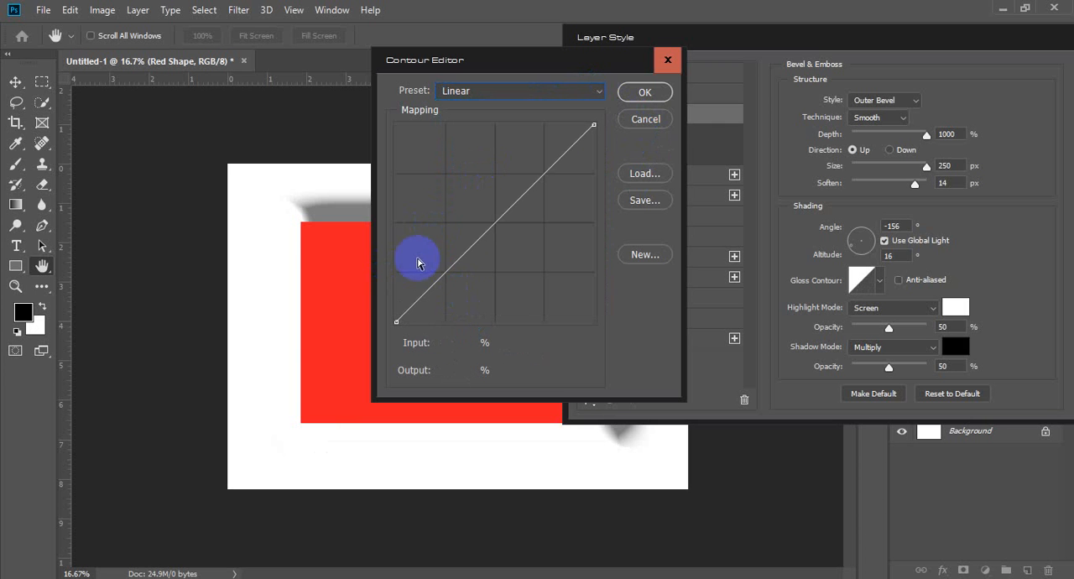
drag(496, 216, 560, 274)
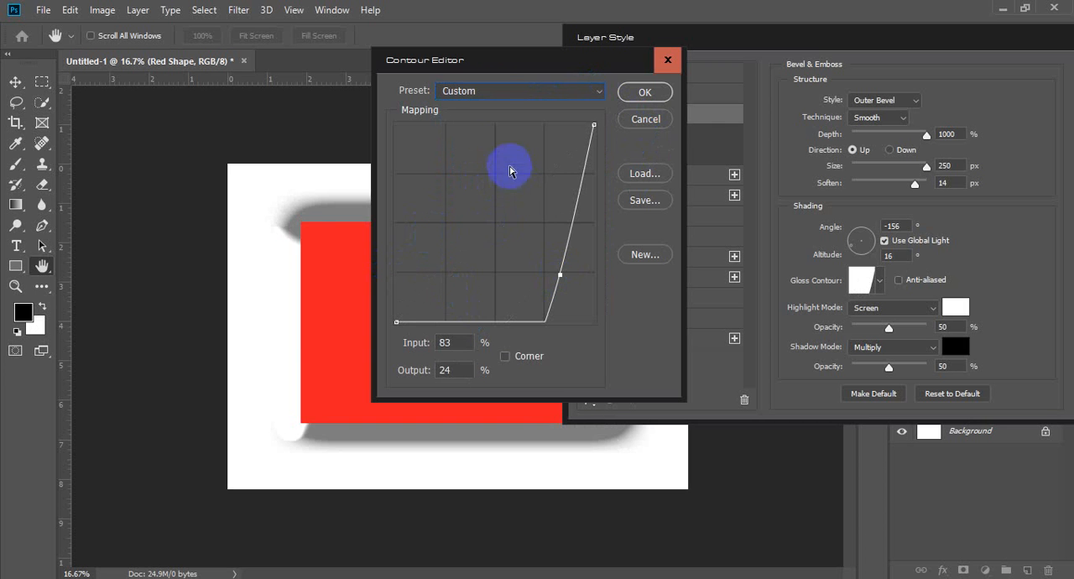
Step: Try the Cone gloss contour with its peak moved to input 47% and output 70%, and discard the contour changes
click(492, 92)
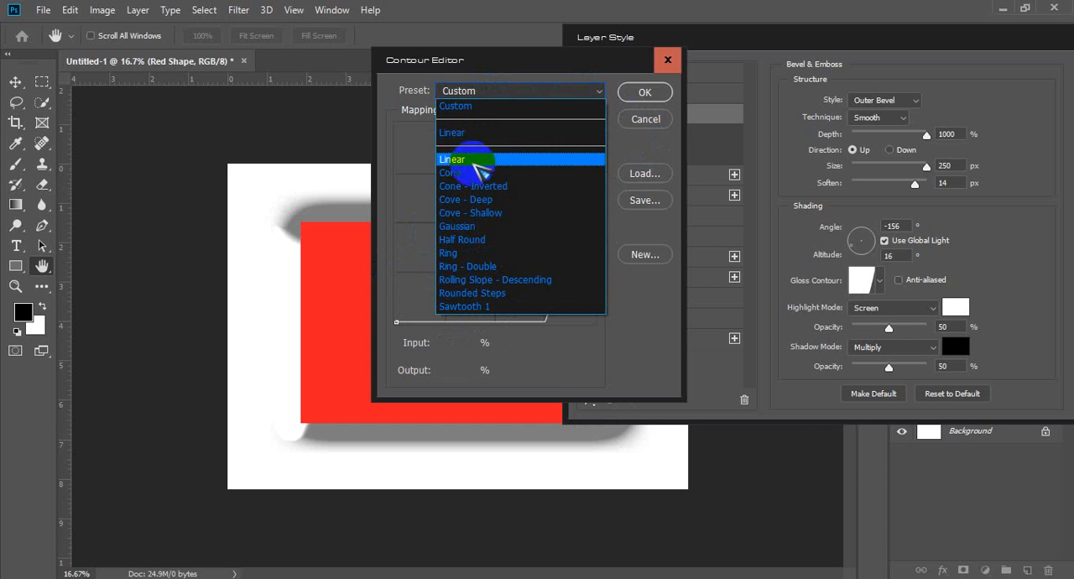
click(474, 173)
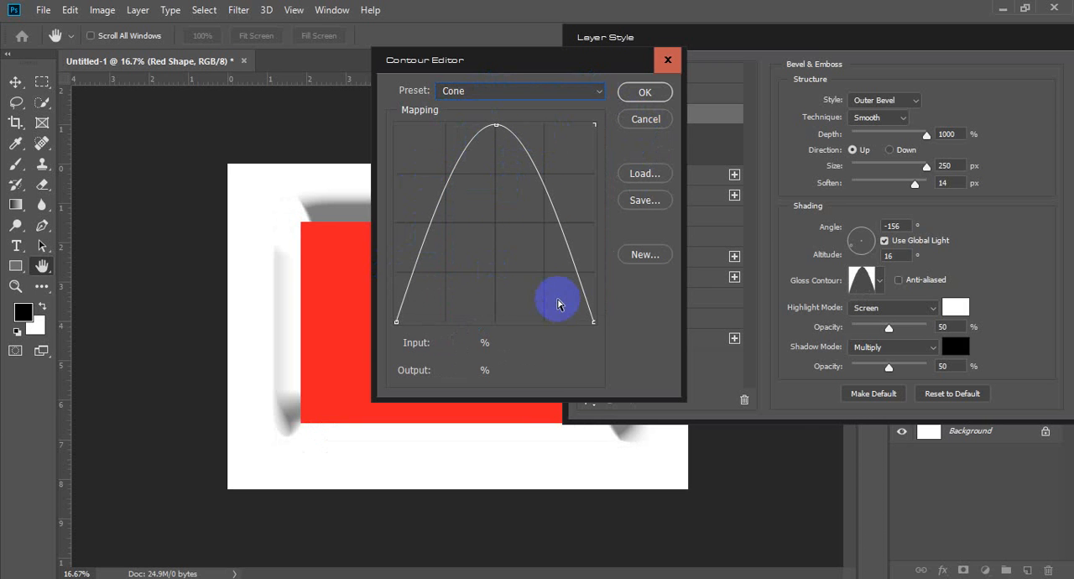
drag(496, 125, 491, 184)
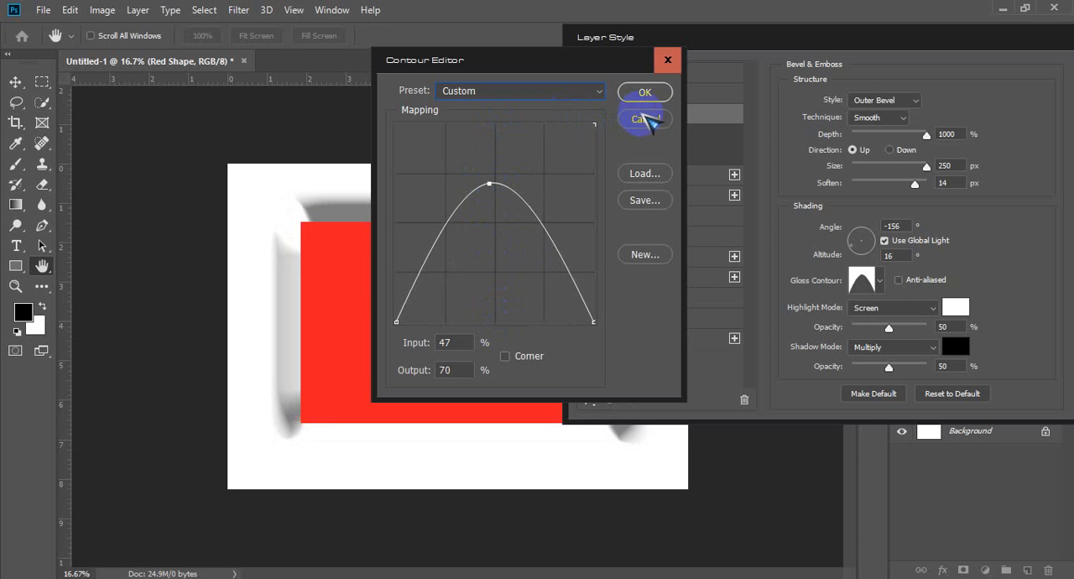
click(639, 203)
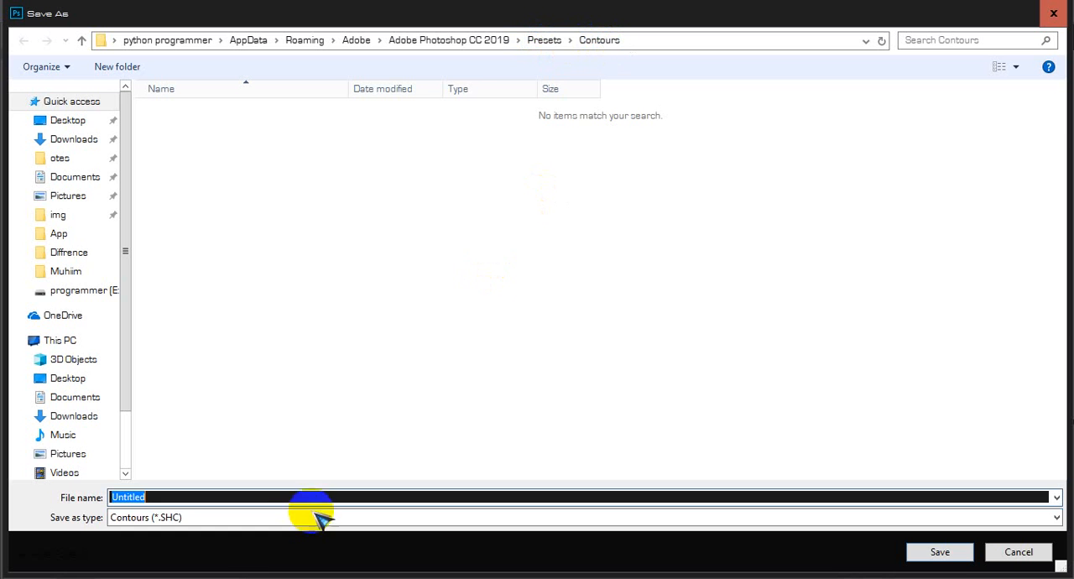
click(1054, 15)
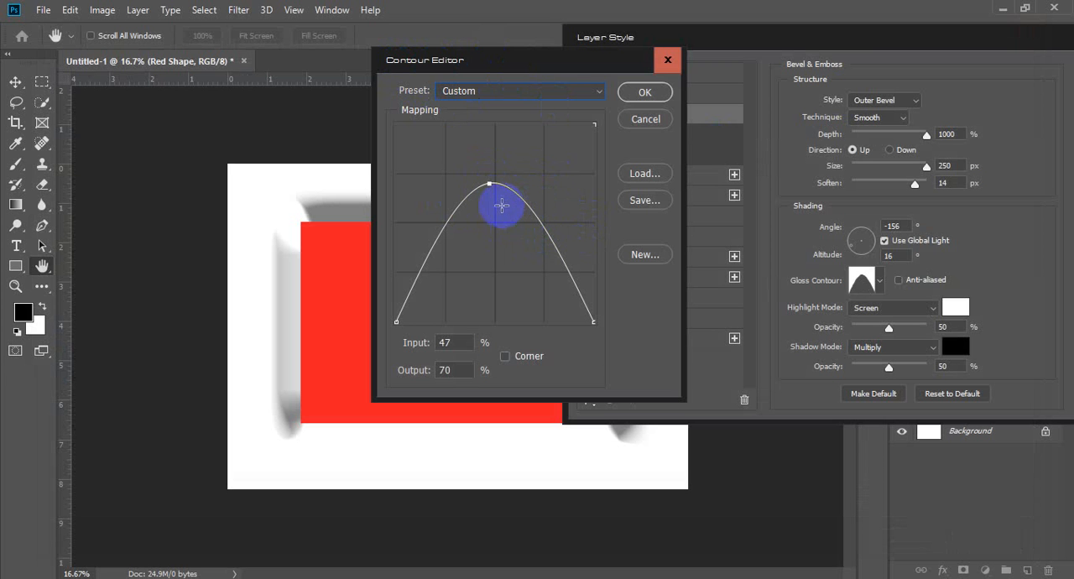
click(557, 90)
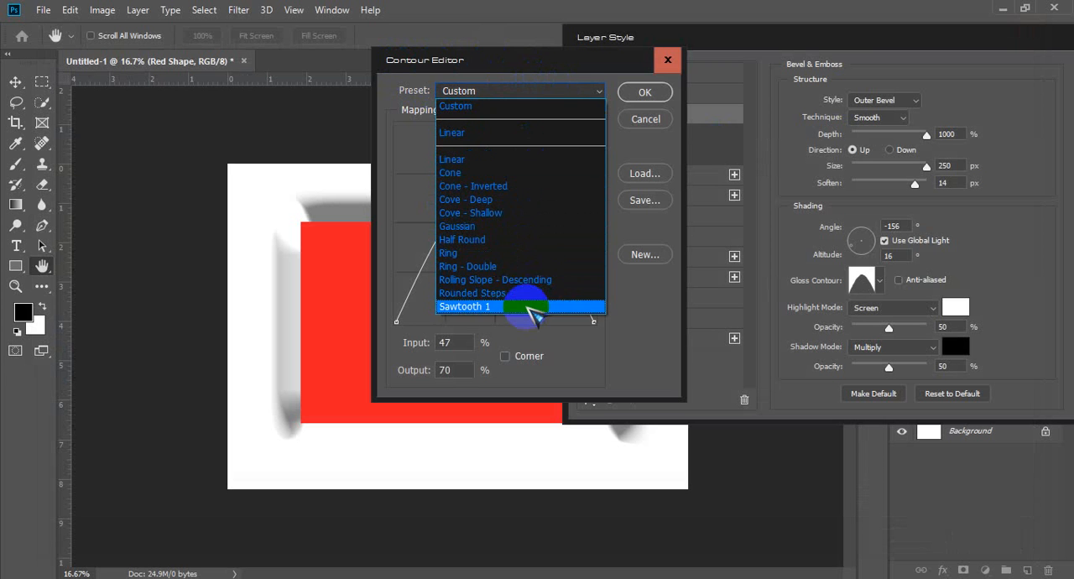
click(647, 121)
click(667, 96)
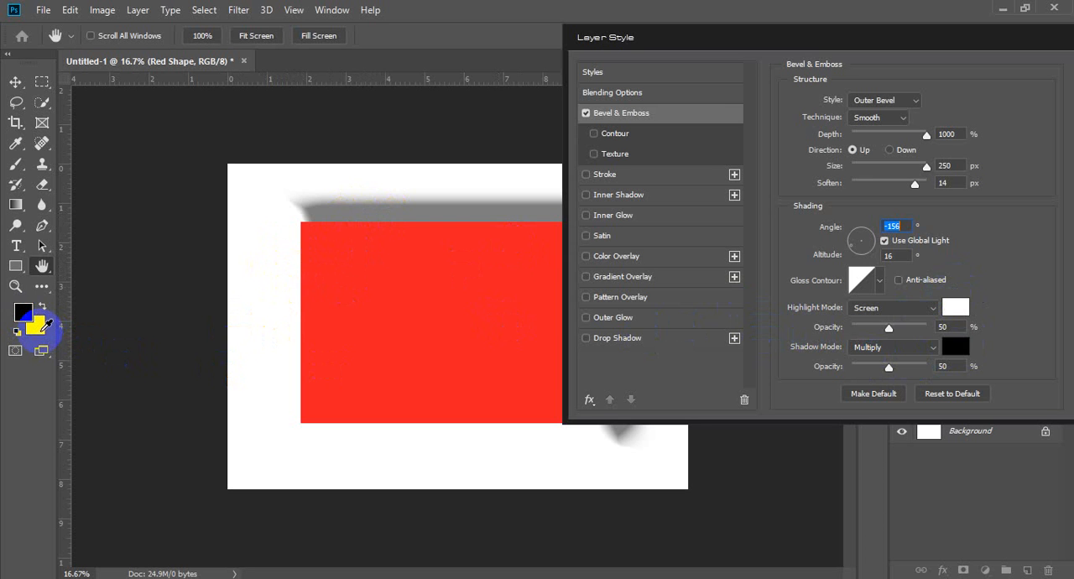
Step: Set the bevel's highlight color to pure red, ff0000
click(42, 319)
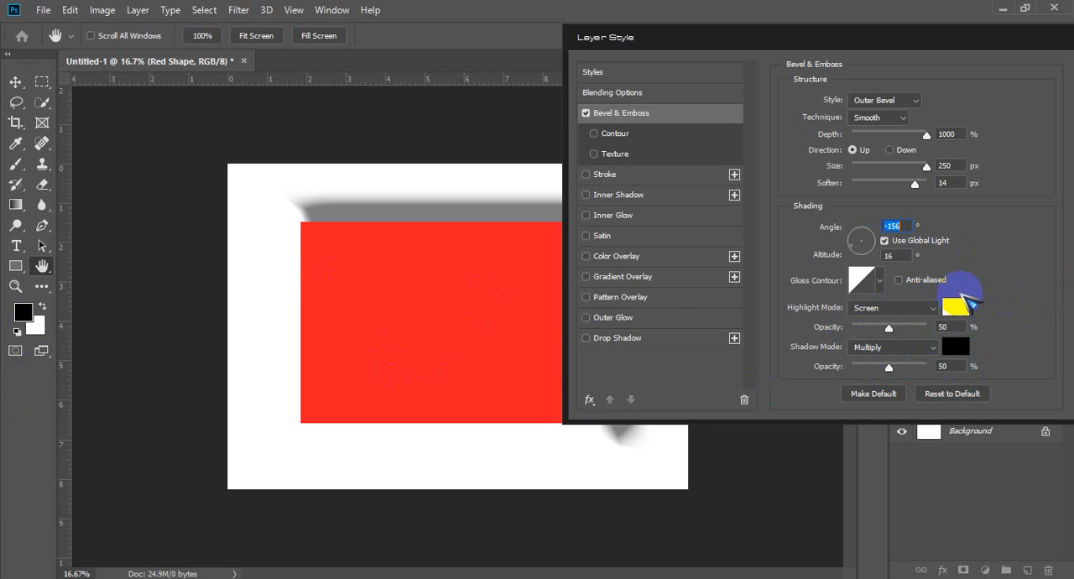
click(956, 309)
click(527, 108)
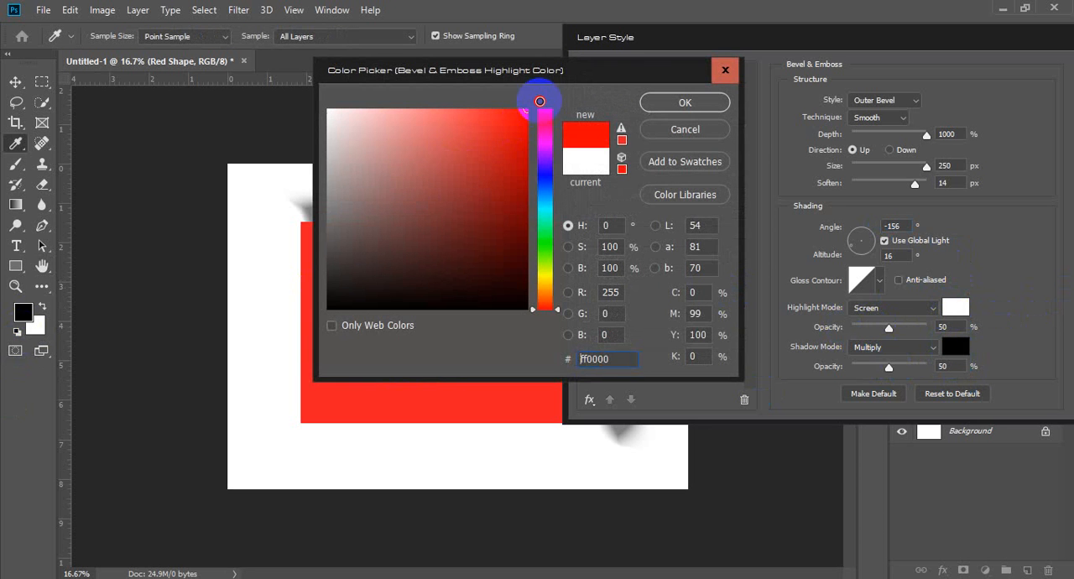
click(686, 102)
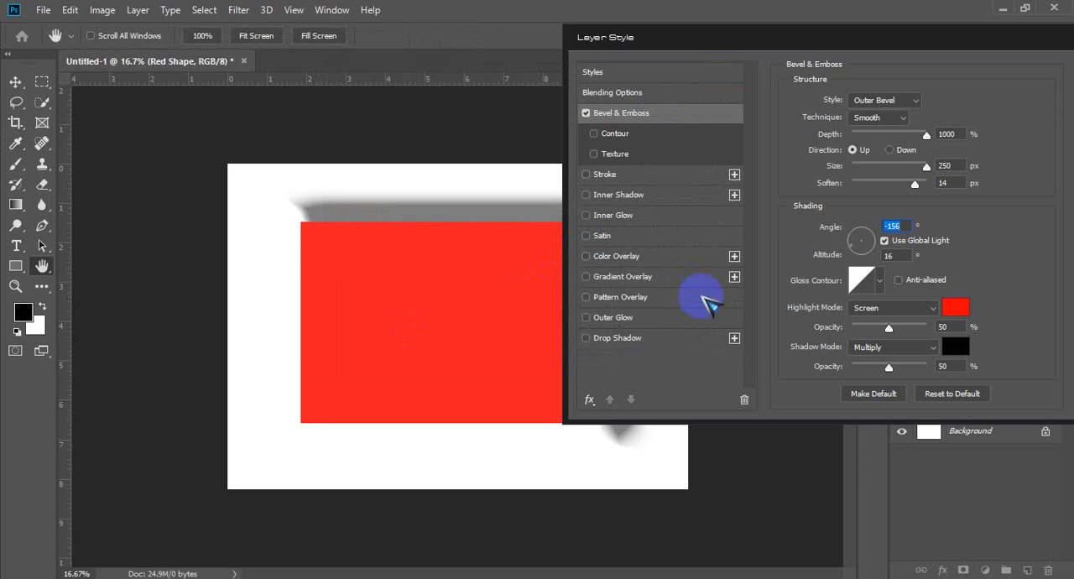
click(957, 310)
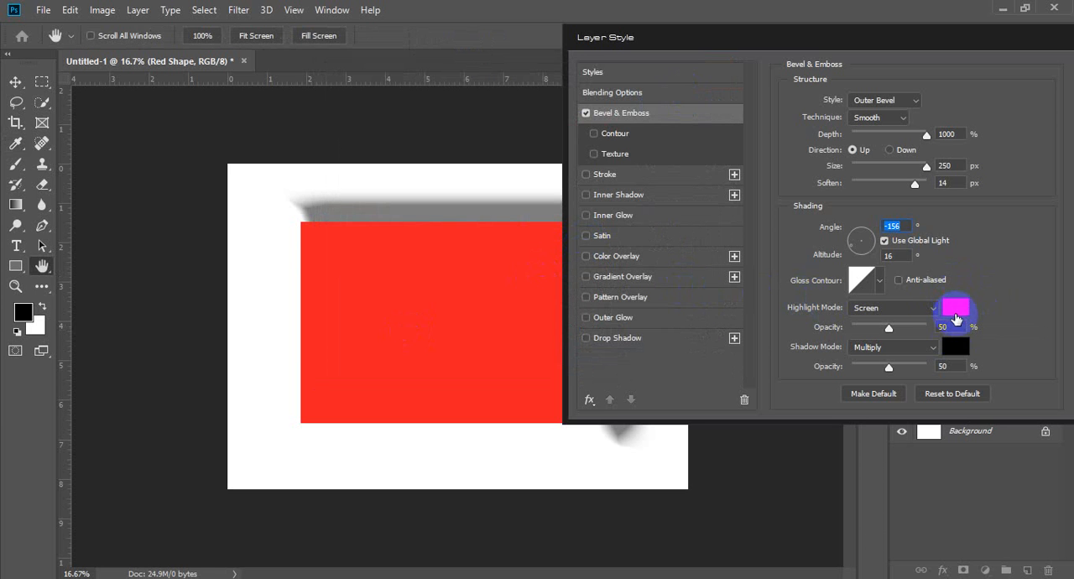
Step: Set the bevel's highlight mode to Normal and its technique to Chisel Hard
click(933, 312)
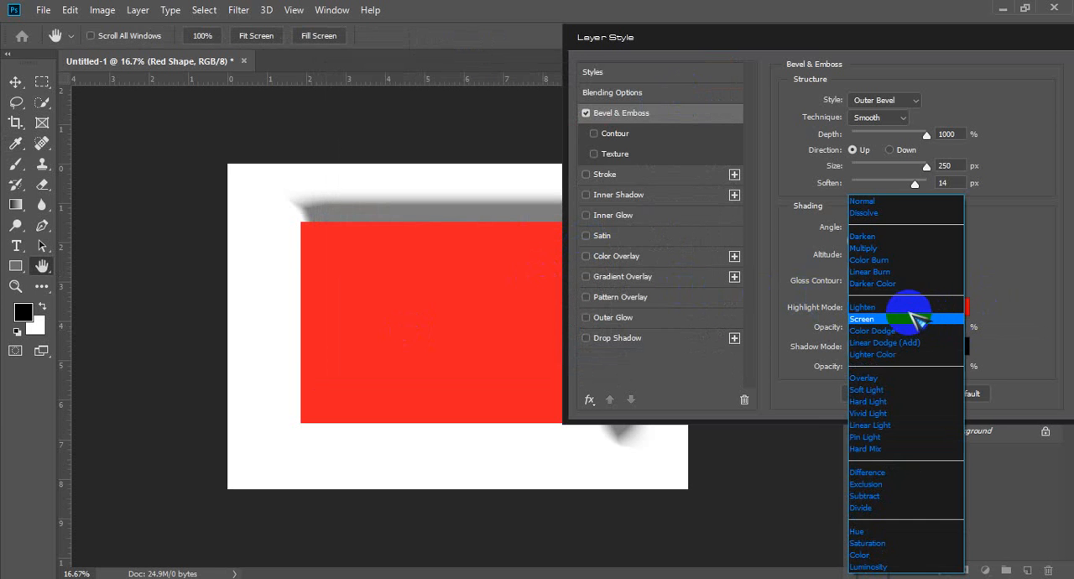
click(898, 203)
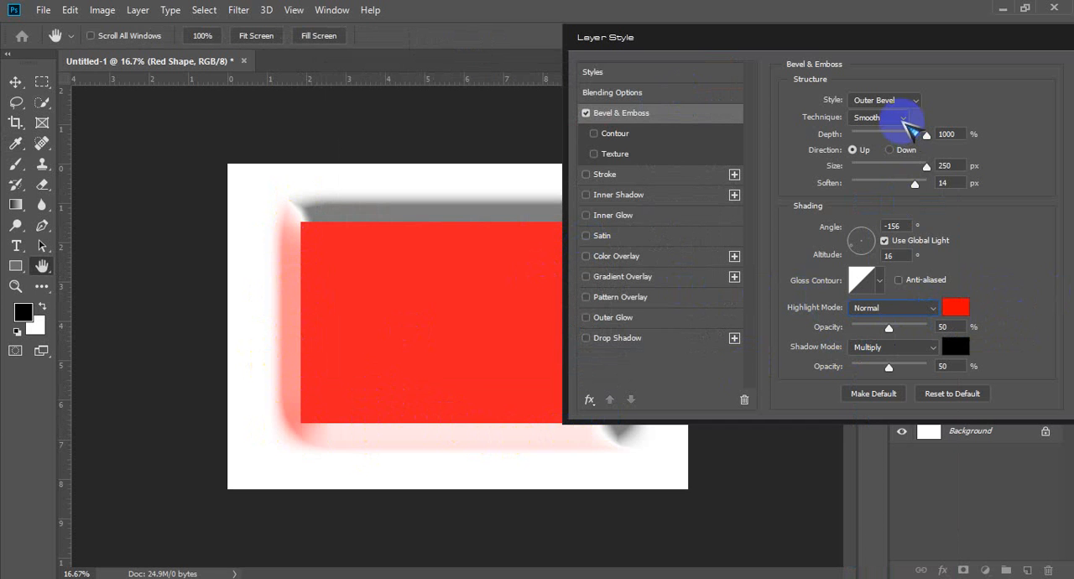
click(879, 118)
click(872, 143)
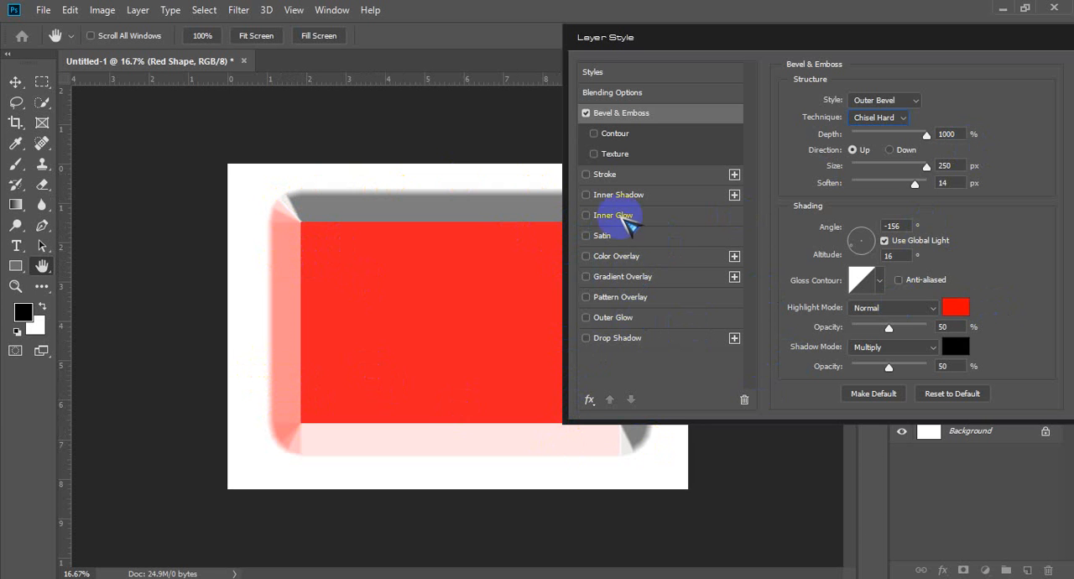
Step: Toggle Bevel & Emboss off and on to compare the Red Shape layer with and without it, leaving the effect disabled
click(587, 113)
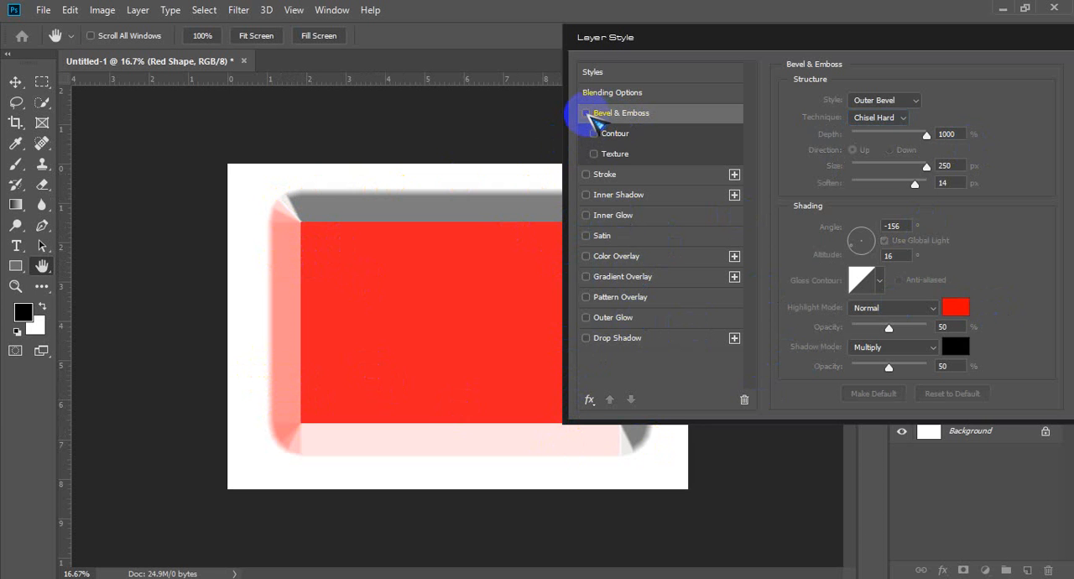
click(586, 113)
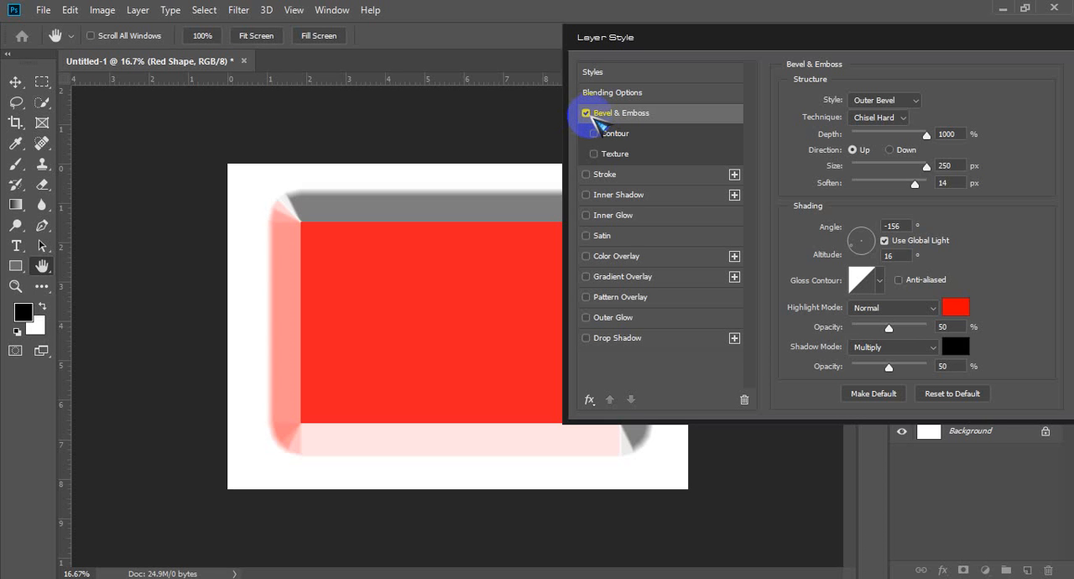
click(586, 113)
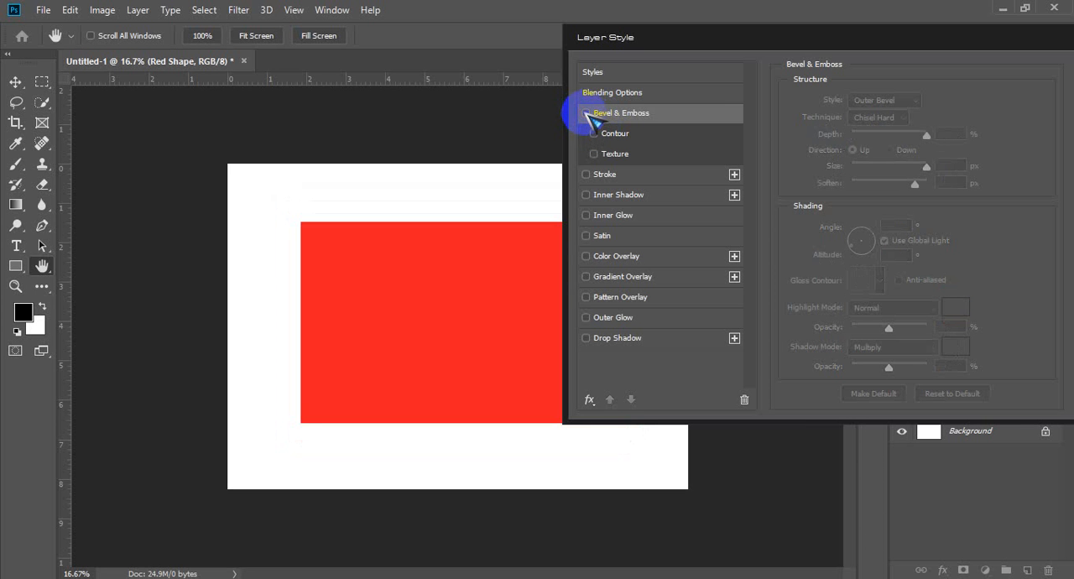
click(587, 113)
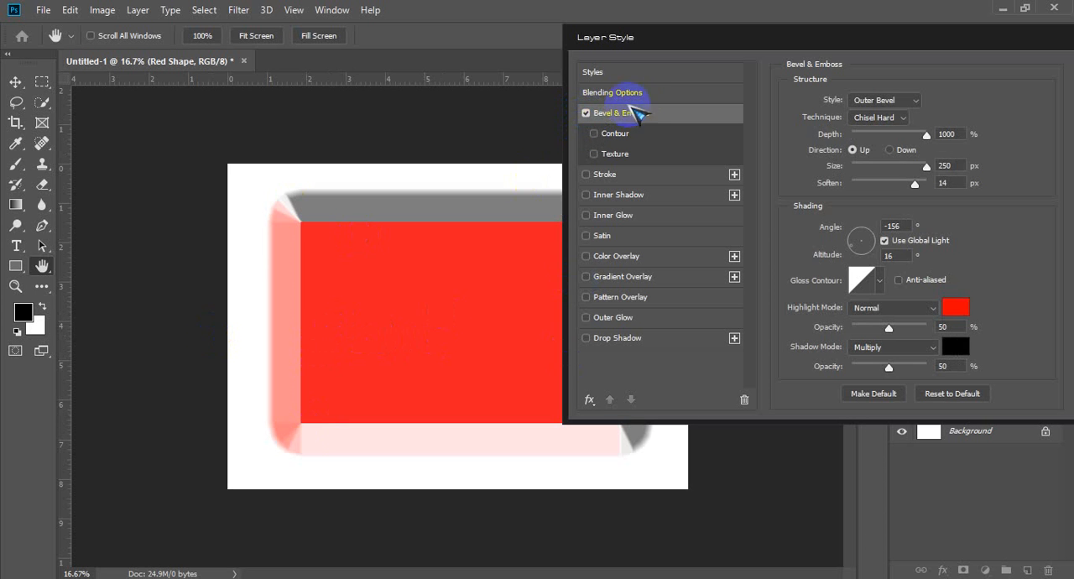
click(587, 113)
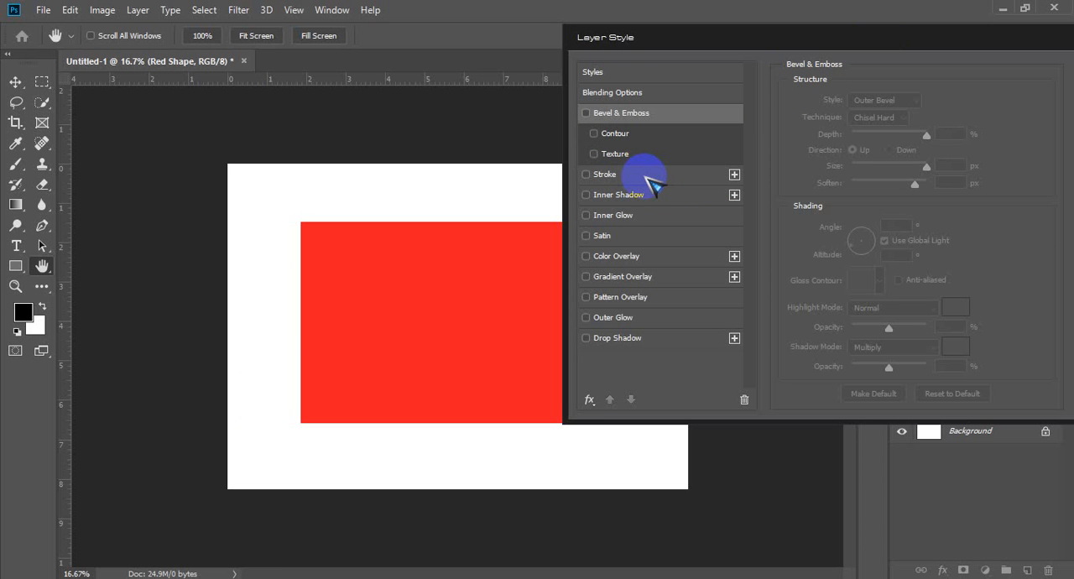
Step: Enable the Stroke effect on the Red Shape layer and enlarge its size to 185 px
click(586, 174)
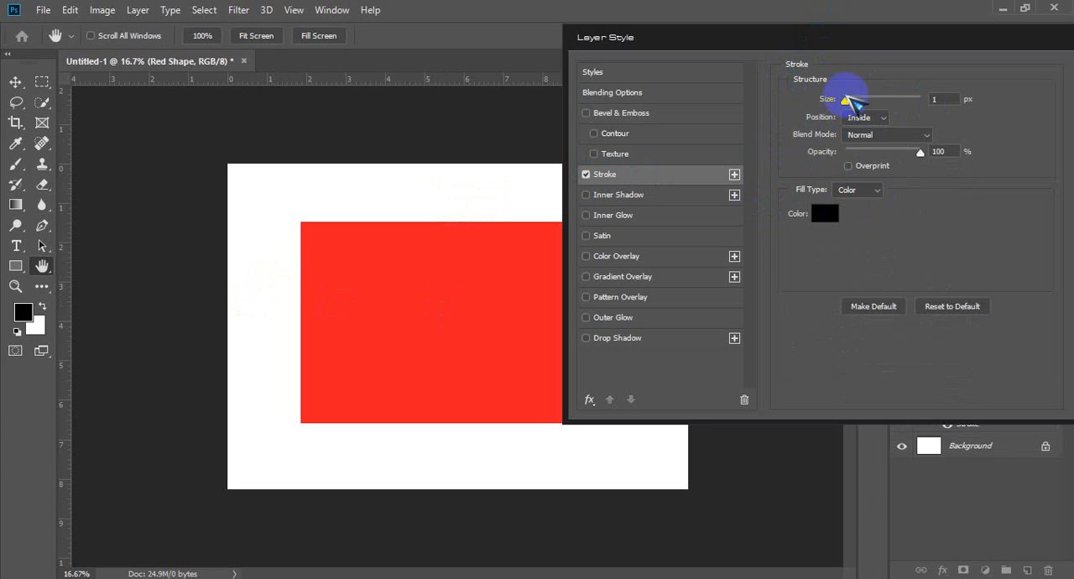
drag(846, 99, 860, 99)
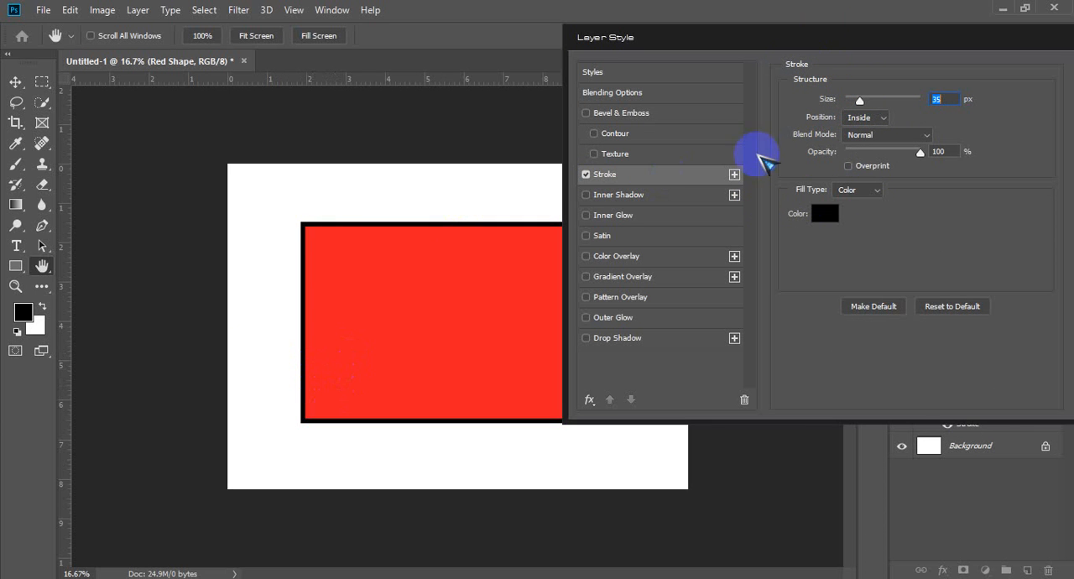
drag(859, 99, 903, 99)
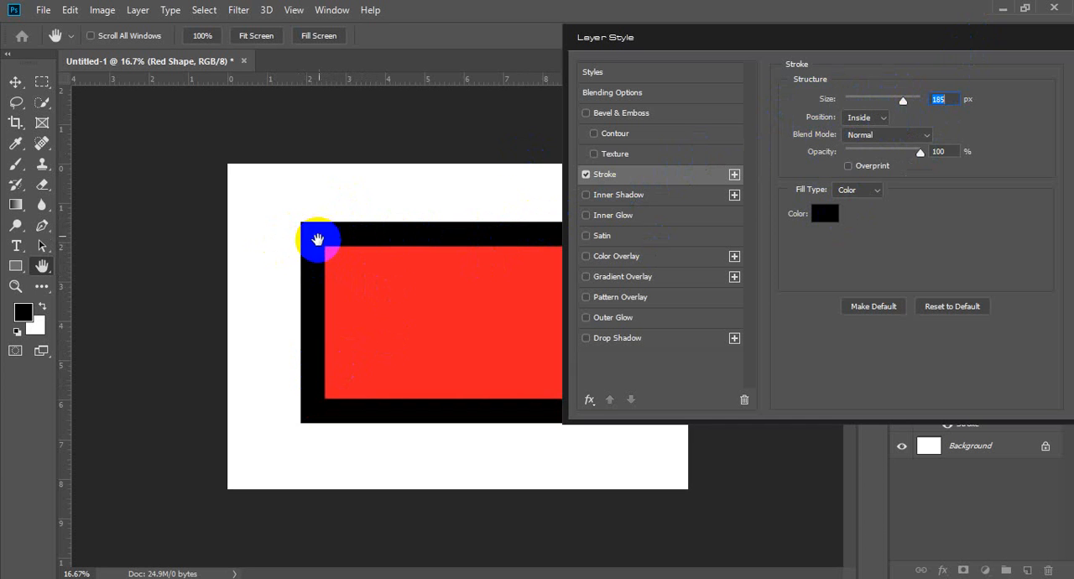
Step: Try the stroke position Outside and reduce the stroke size to 98 px
click(868, 117)
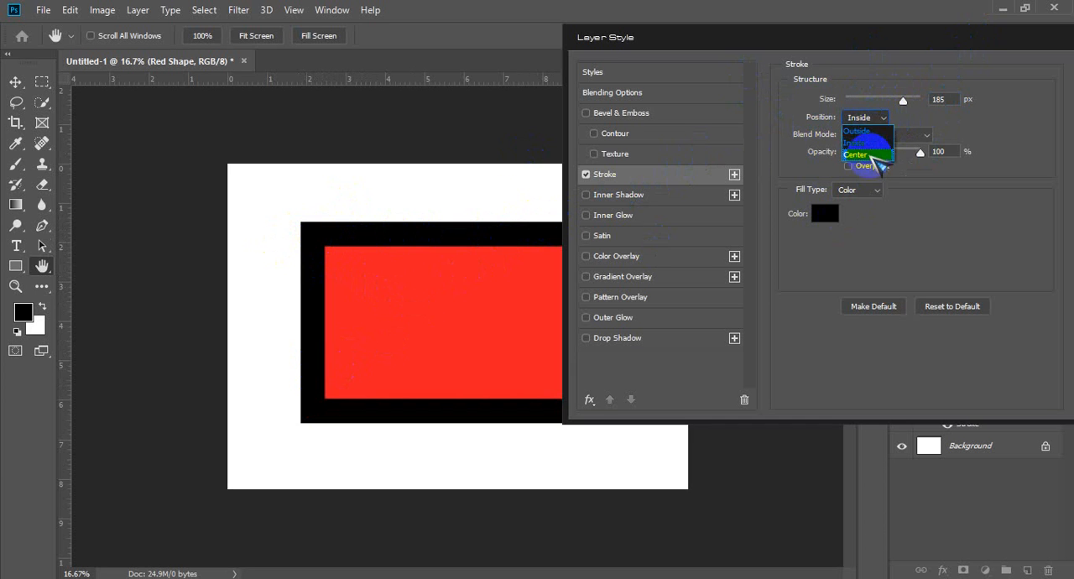
click(864, 132)
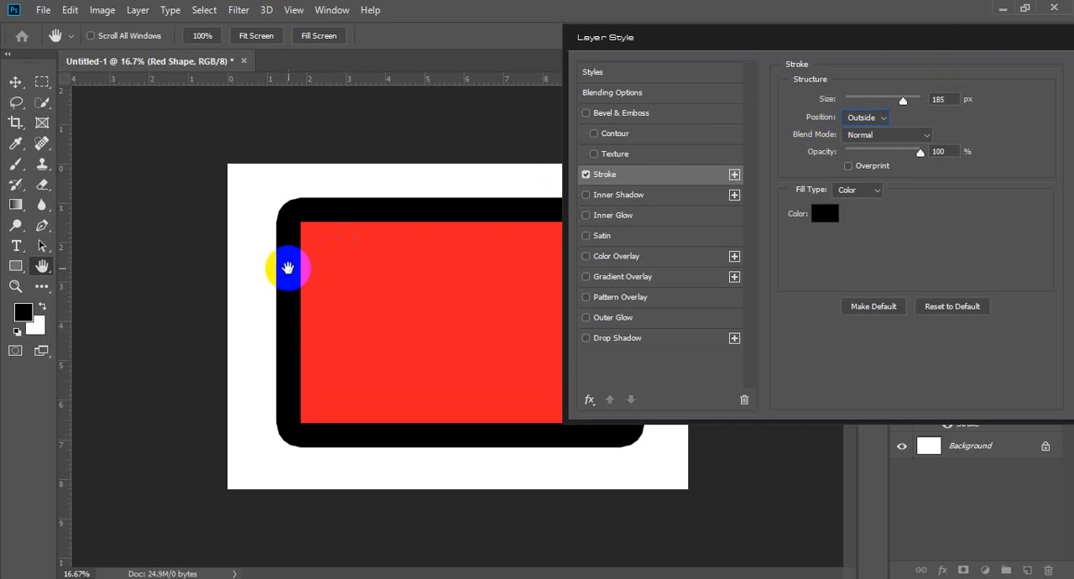
mouse_move(901, 101)
mouse_down()
mouse_move(822, 107)
mouse_move(955, 88)
mouse_move(861, 106)
mouse_move(881, 109)
mouse_up()
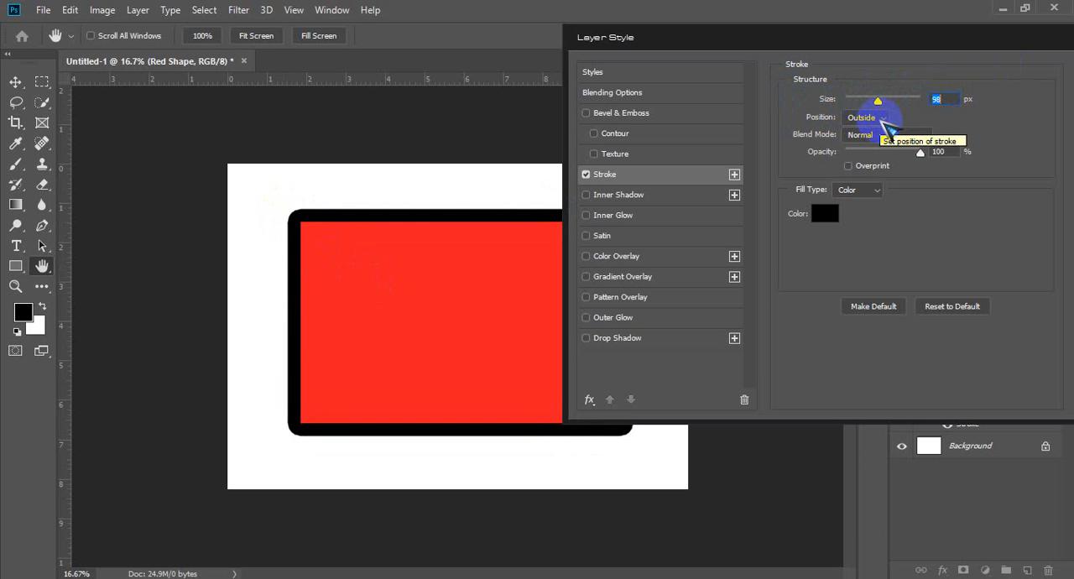
Step: Set the stroke position to Center and, after trying a thicker stroke, its size to 54 px
click(881, 121)
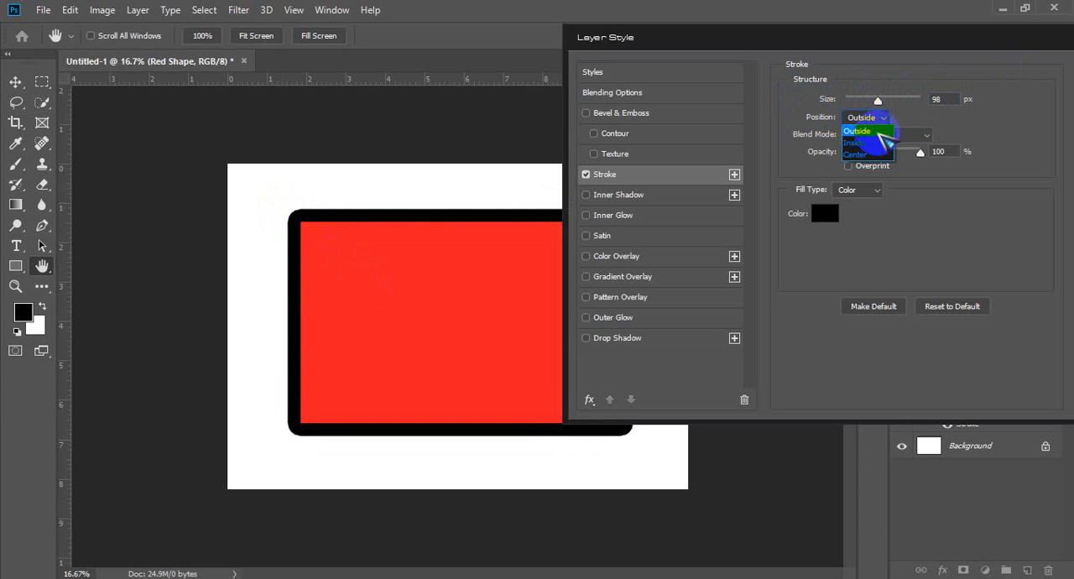
click(870, 156)
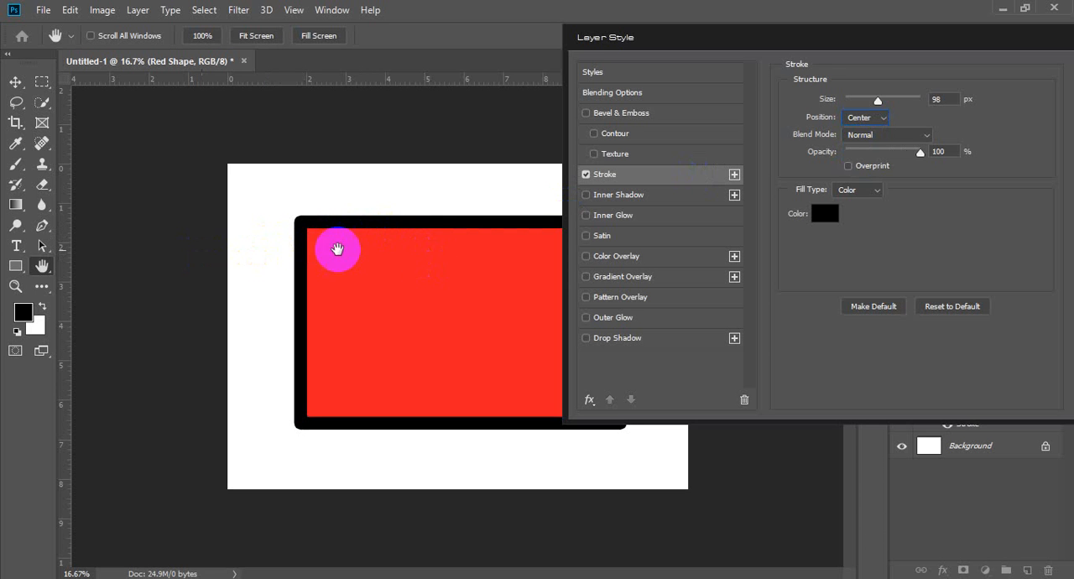
drag(878, 101, 919, 99)
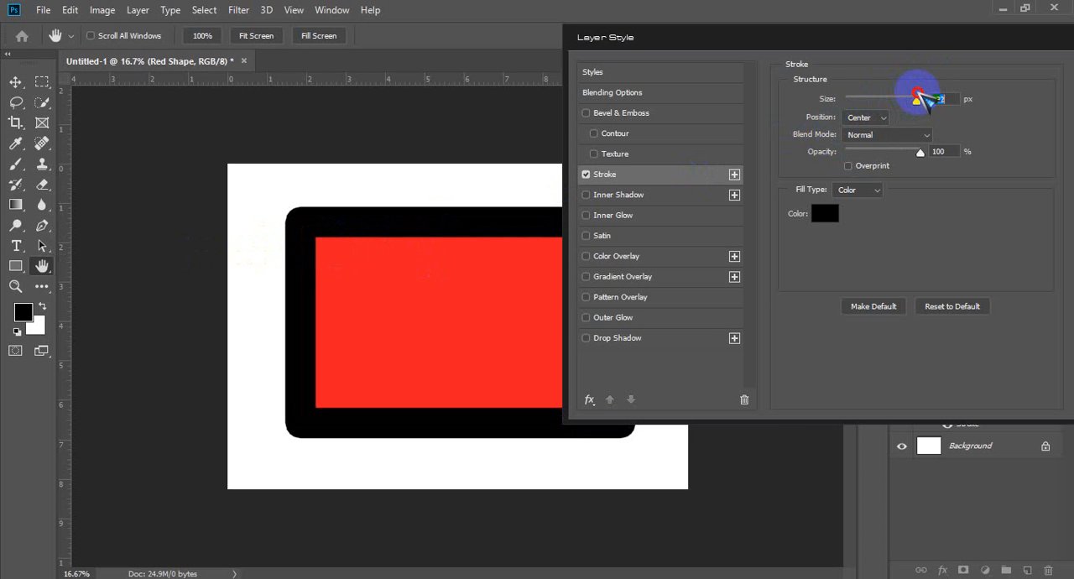
drag(919, 99, 867, 101)
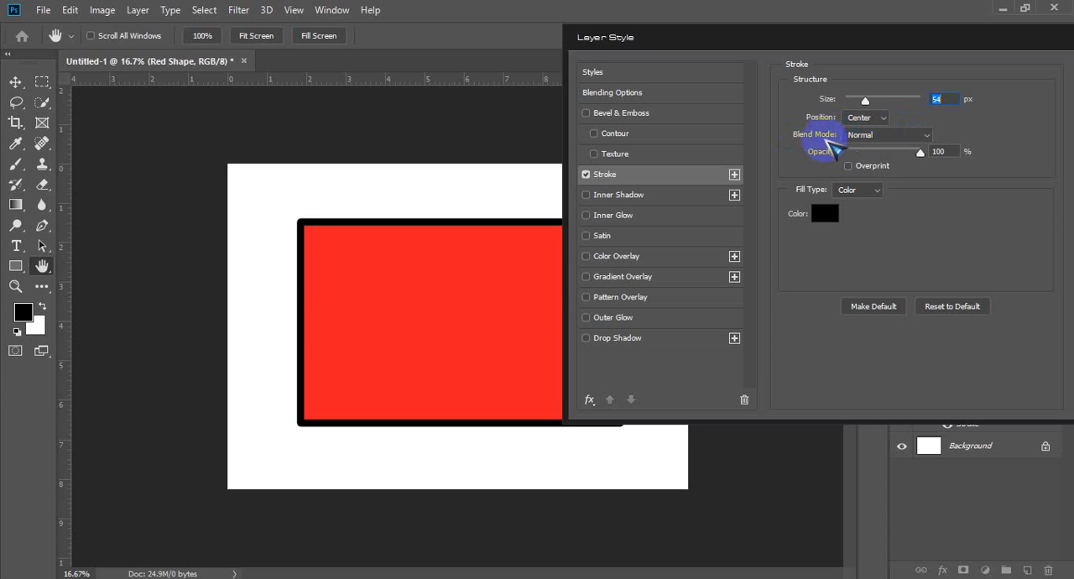
Step: Try the stroke blend modes Dissolve, Darken, Multiply, Lighten, Screen and Color Dodge on the black stroke
click(906, 135)
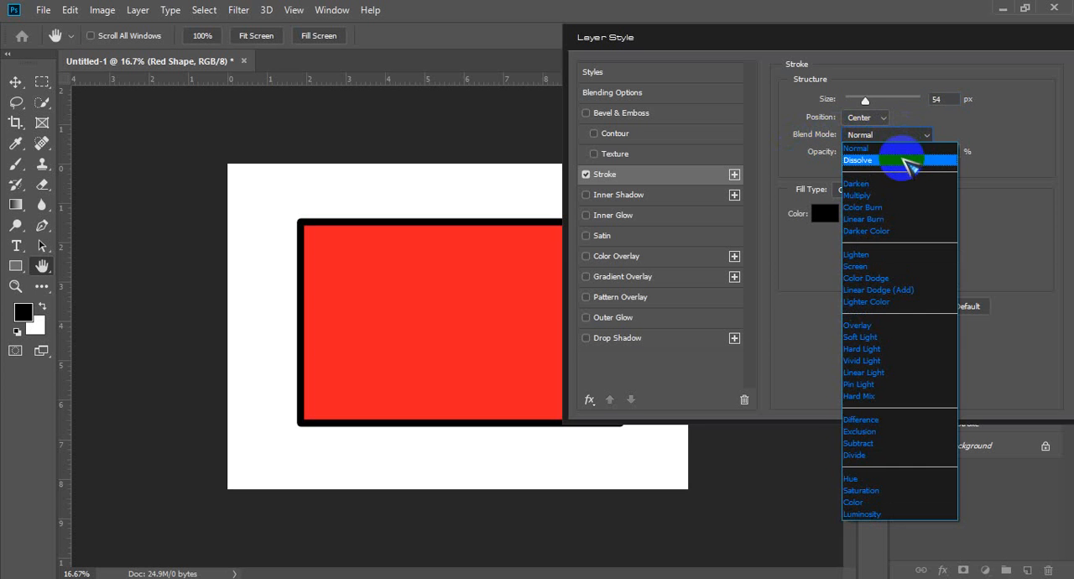
click(905, 160)
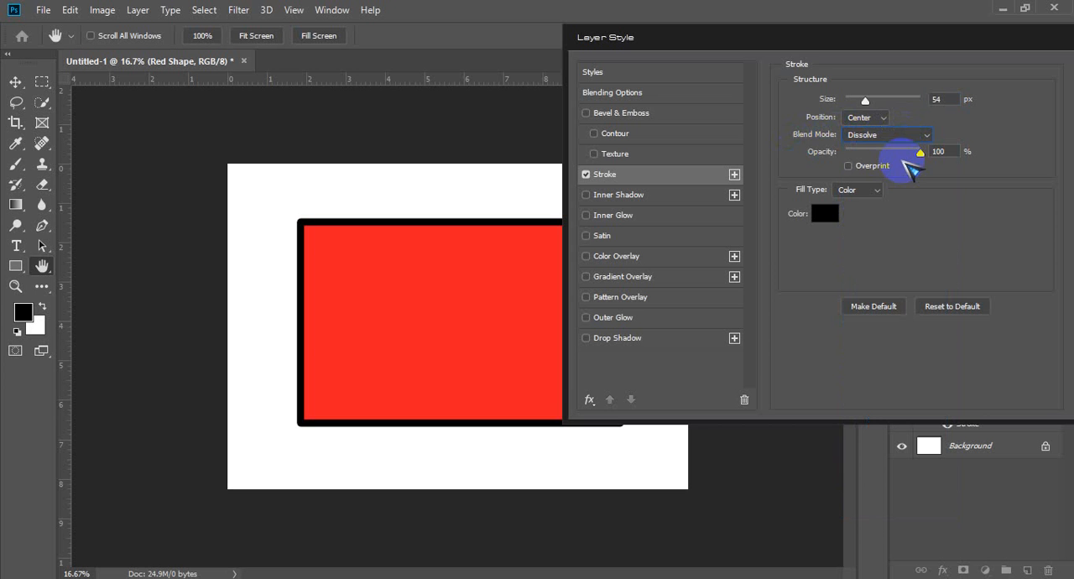
click(902, 134)
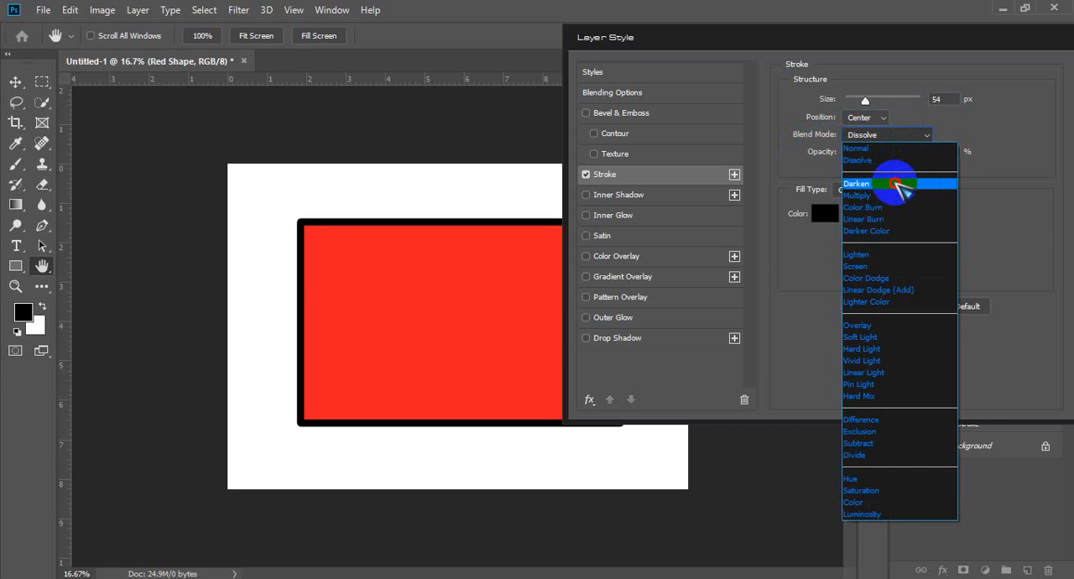
click(895, 182)
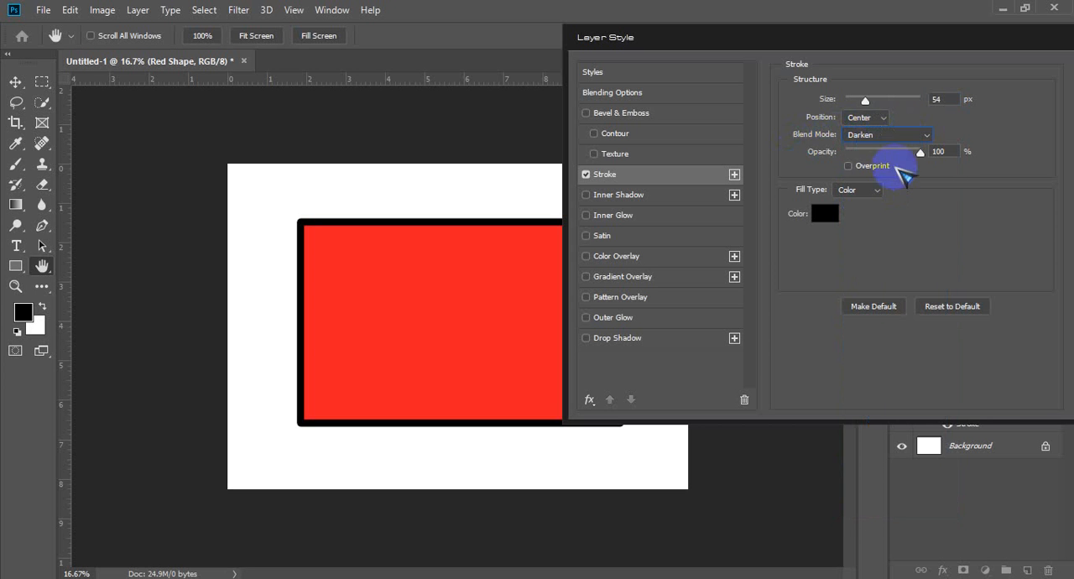
click(921, 137)
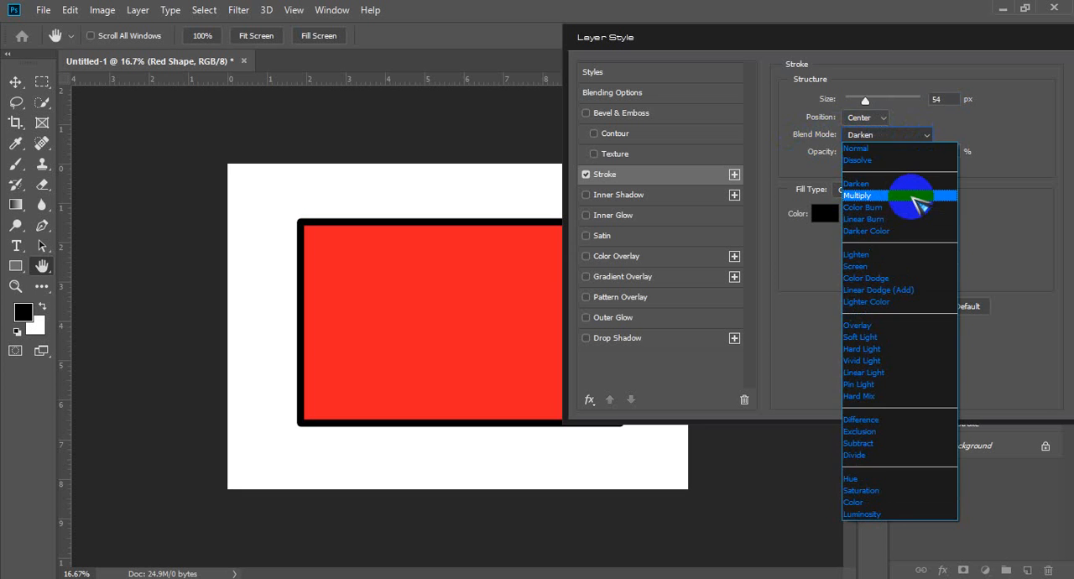
click(898, 196)
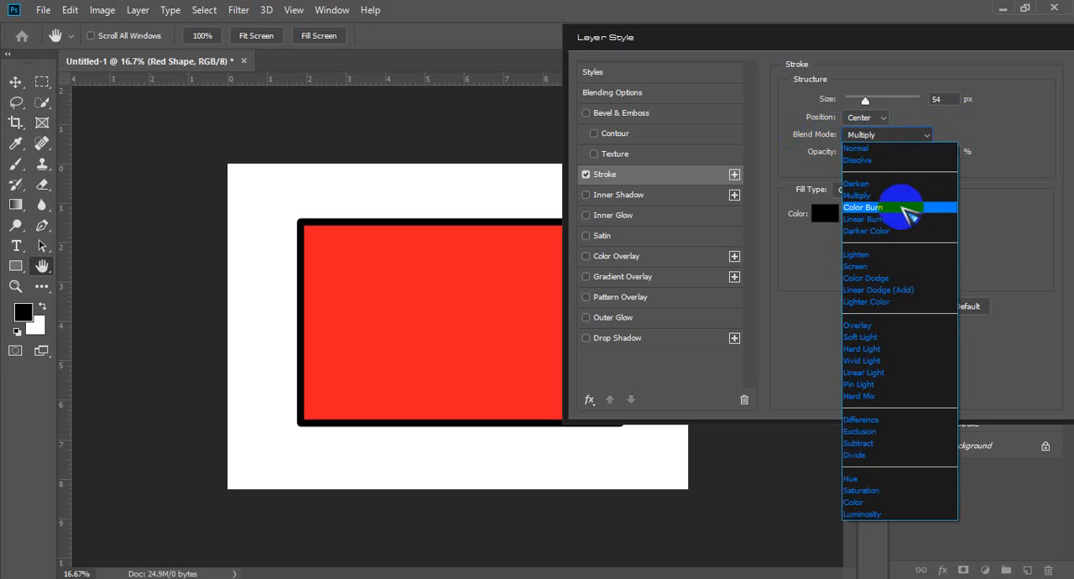
click(902, 243)
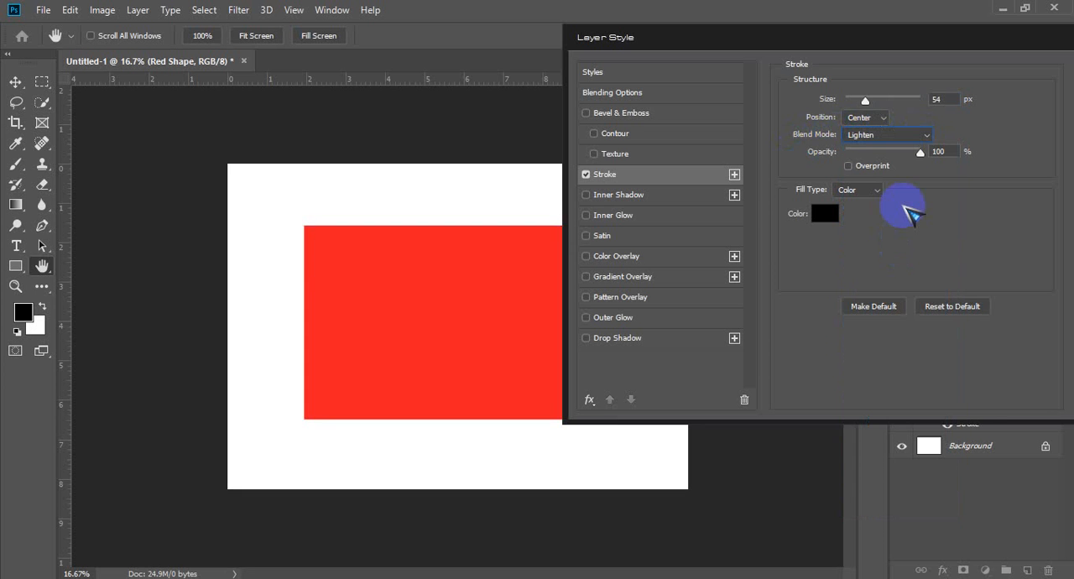
click(921, 134)
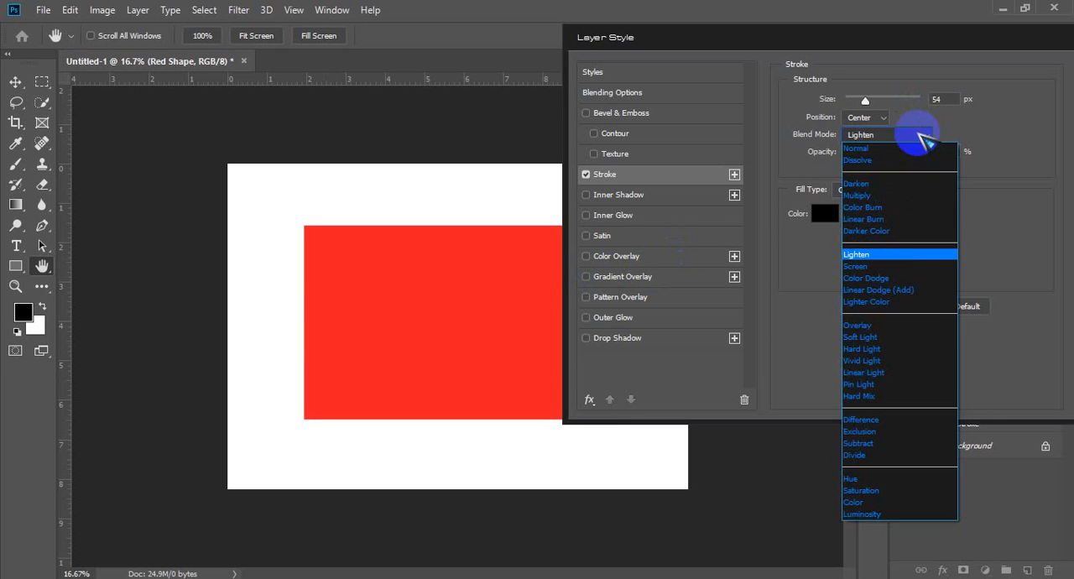
click(900, 267)
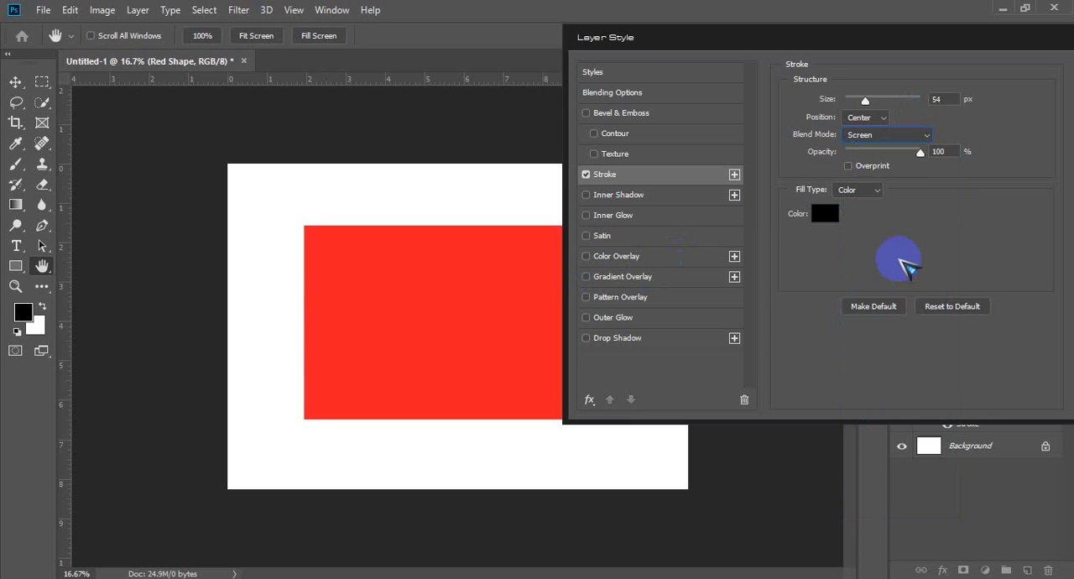
click(921, 136)
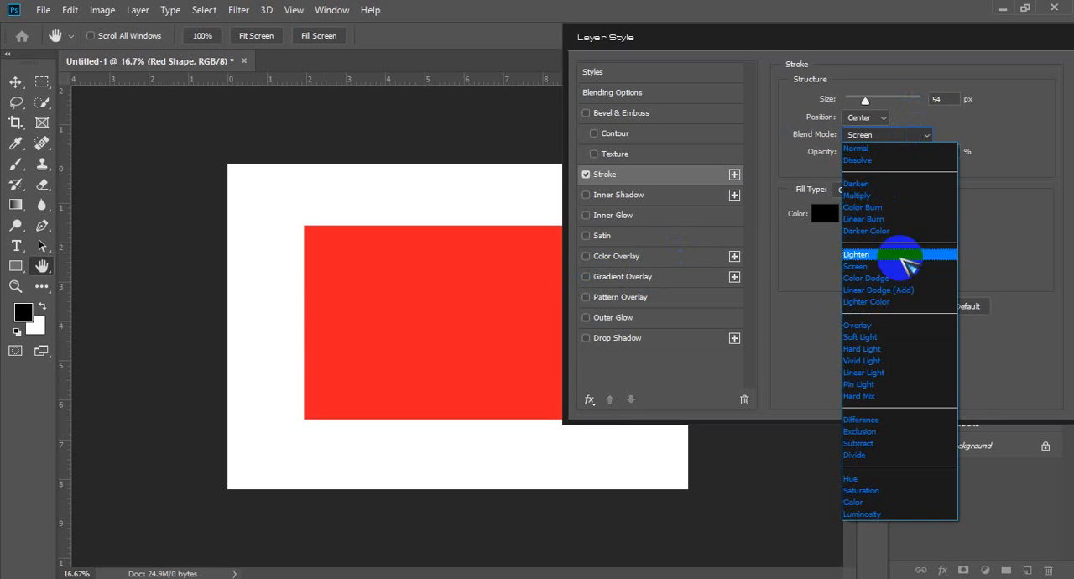
click(899, 278)
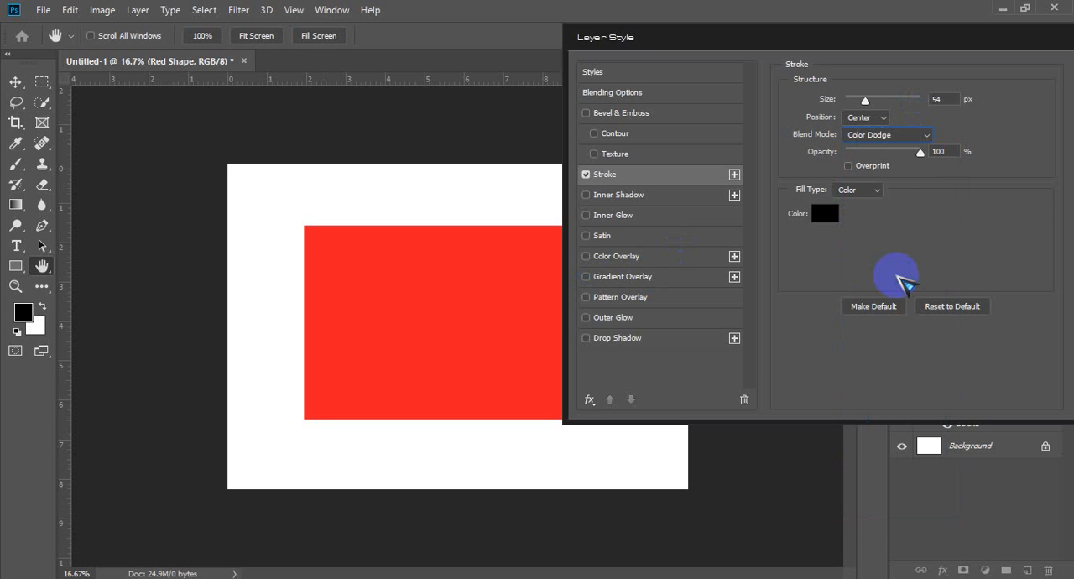
Step: Set the stroke's blend mode to Normal after trying Dissolve, and leave its opacity at 100%
click(875, 117)
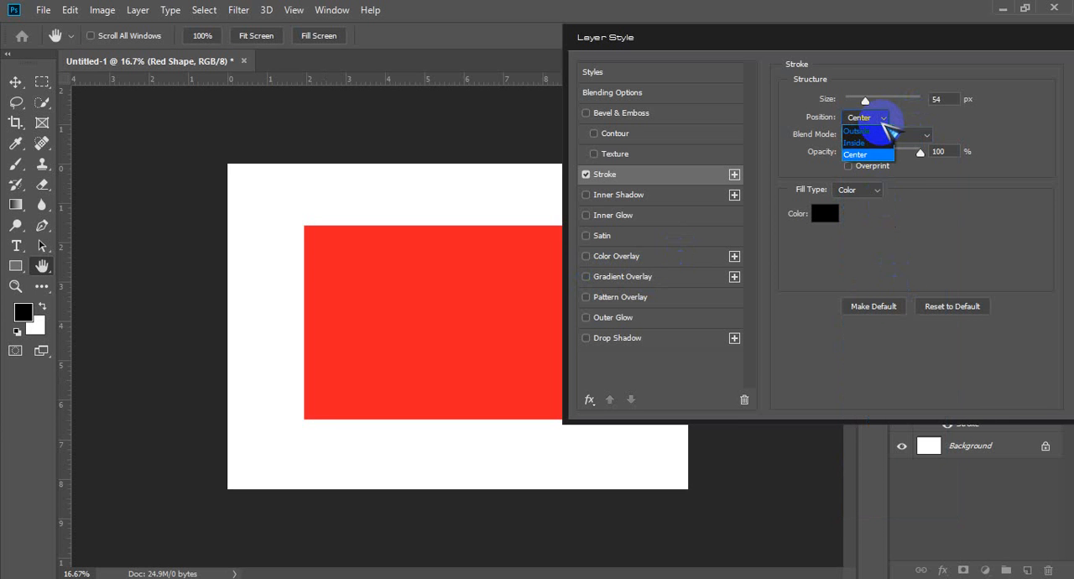
click(894, 144)
click(892, 135)
click(888, 157)
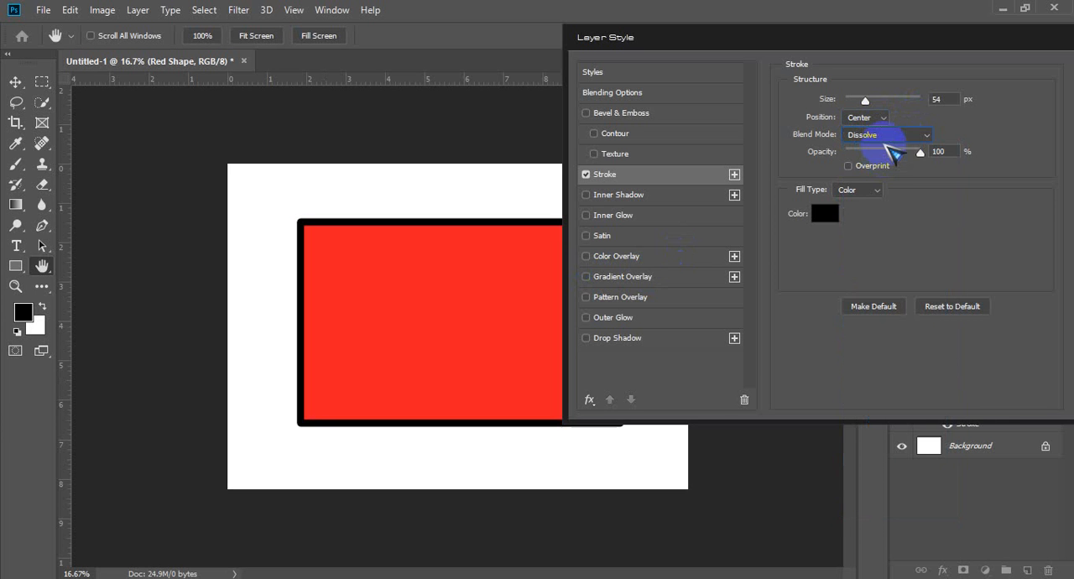
click(891, 141)
click(888, 135)
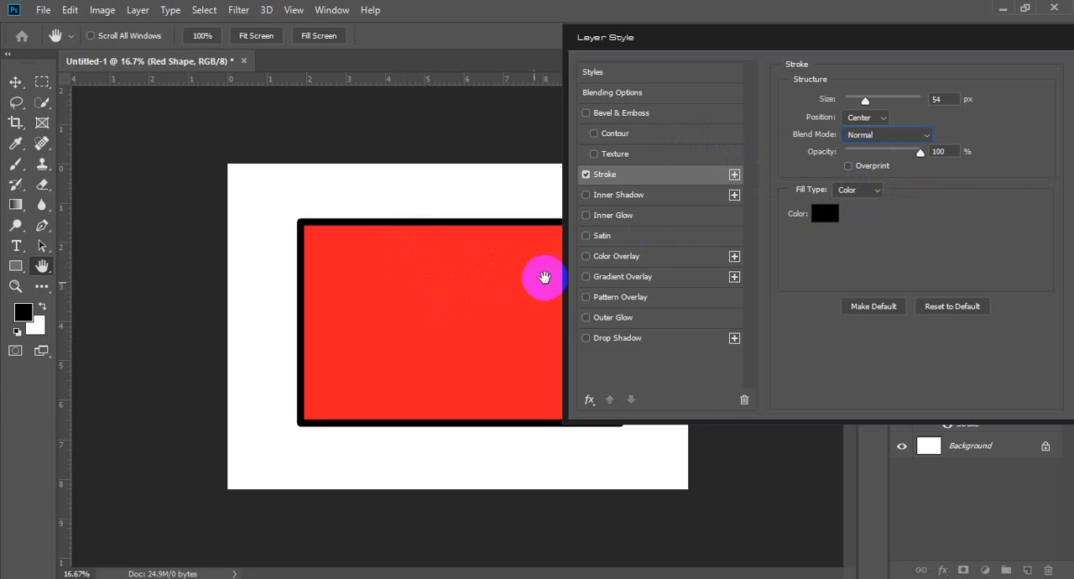
mouse_move(920, 152)
mouse_down()
mouse_move(844, 158)
mouse_move(946, 168)
mouse_move(693, 149)
mouse_move(931, 161)
mouse_up()
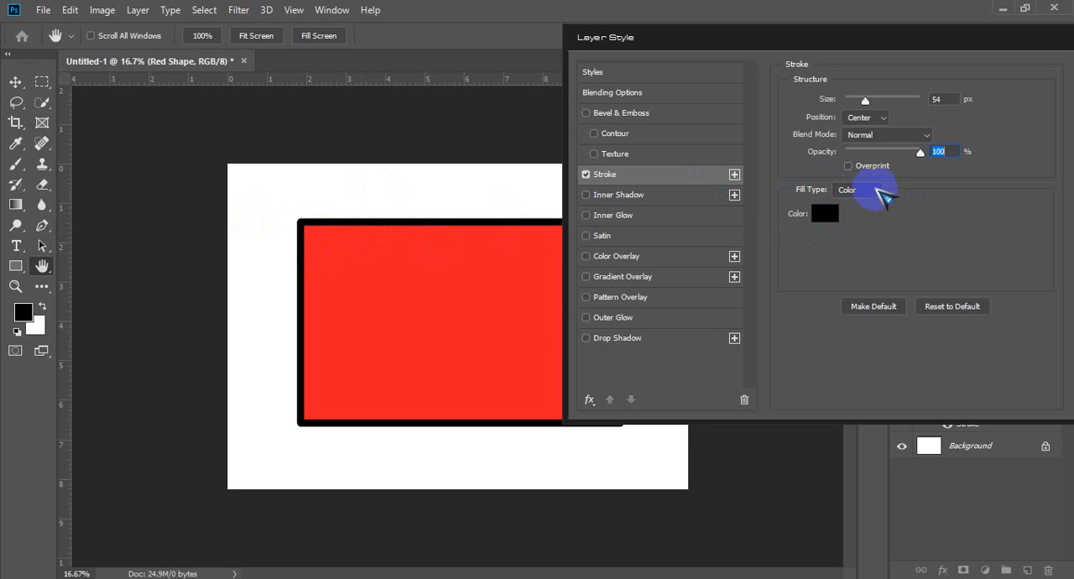
Step: Use the Color fill type for the stroke and set its color to pure red, ff0000
click(877, 192)
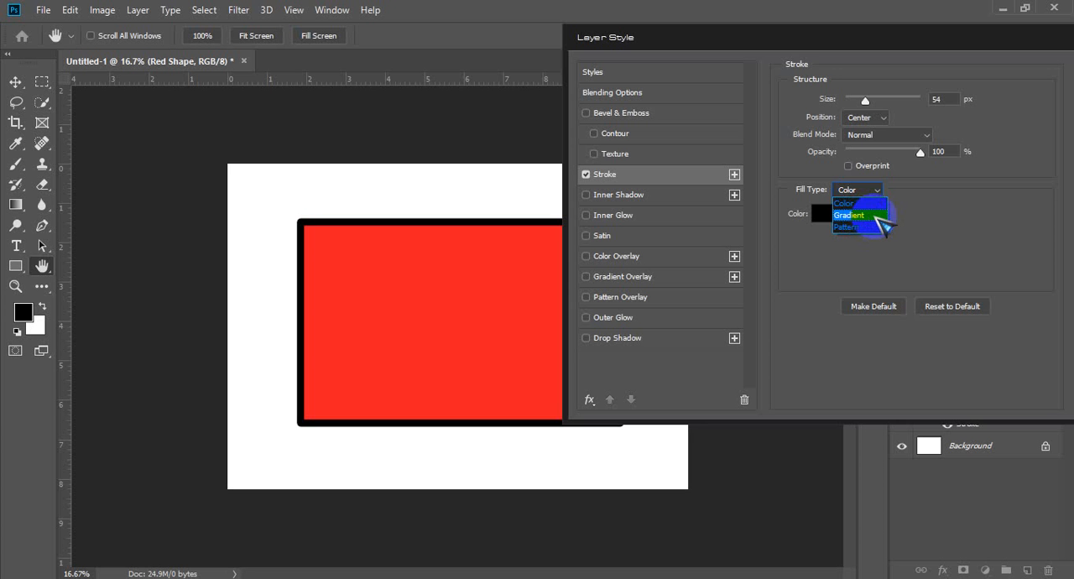
click(859, 204)
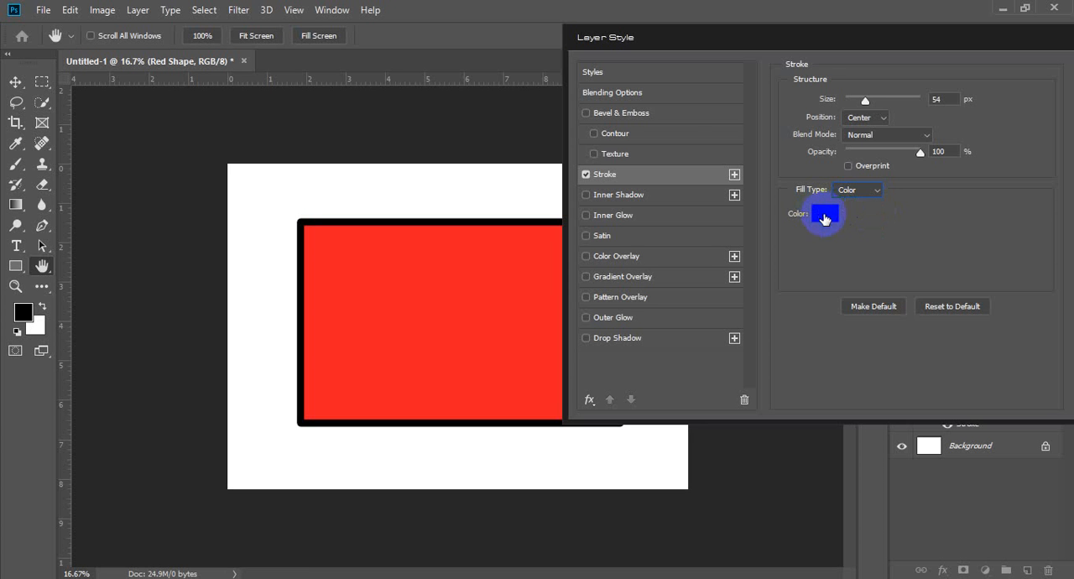
click(831, 217)
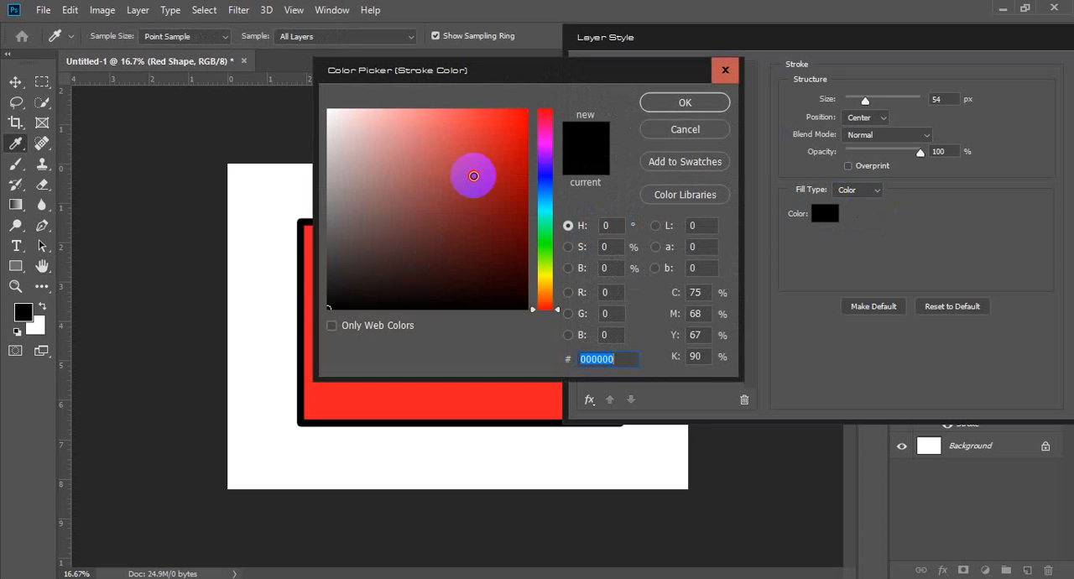
drag(474, 174, 554, 83)
click(647, 102)
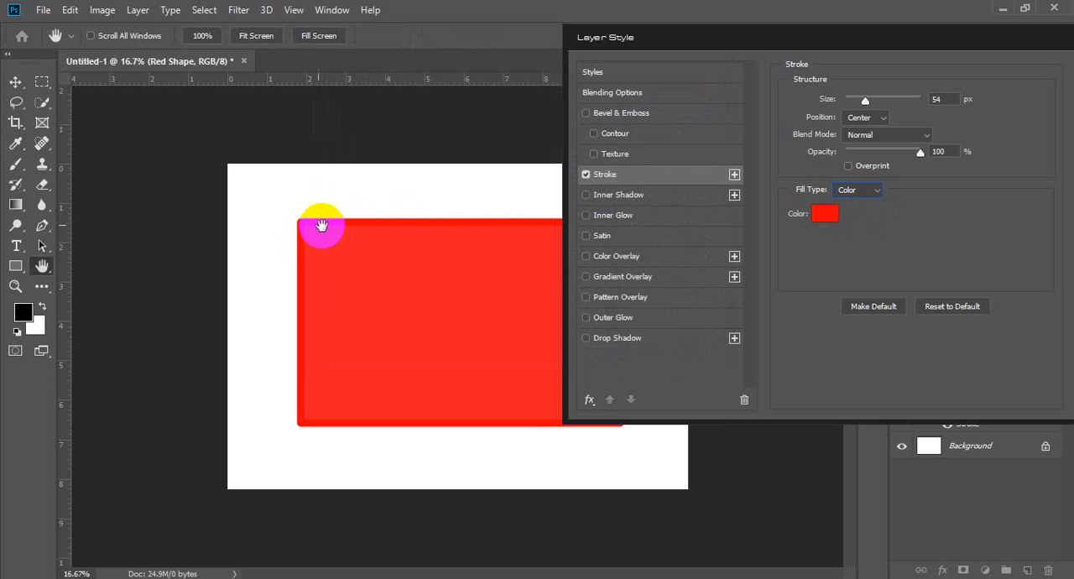
Step: Change the stroke color to bright green, 00ff12
click(818, 213)
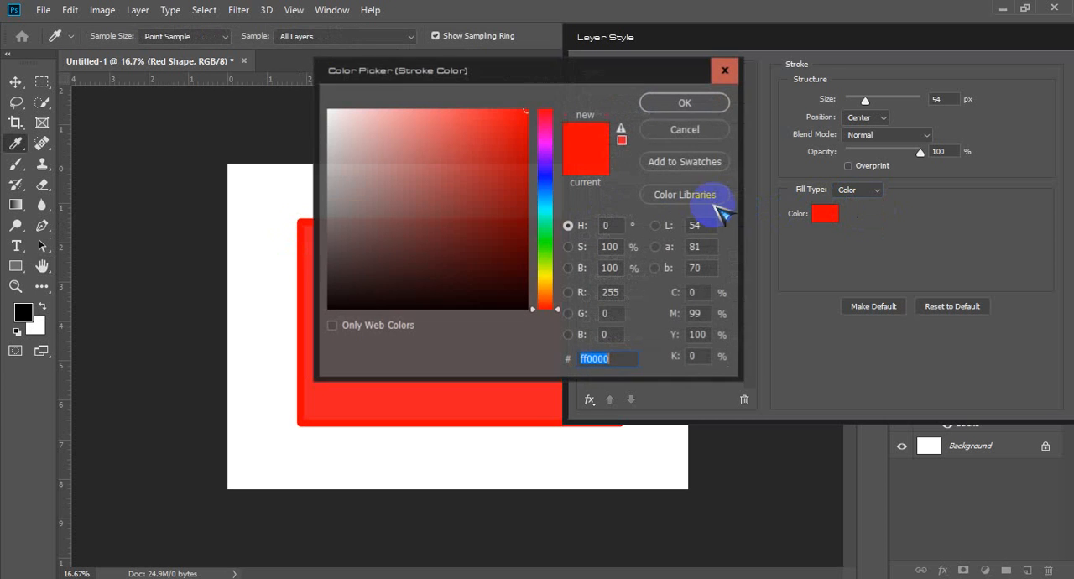
click(545, 240)
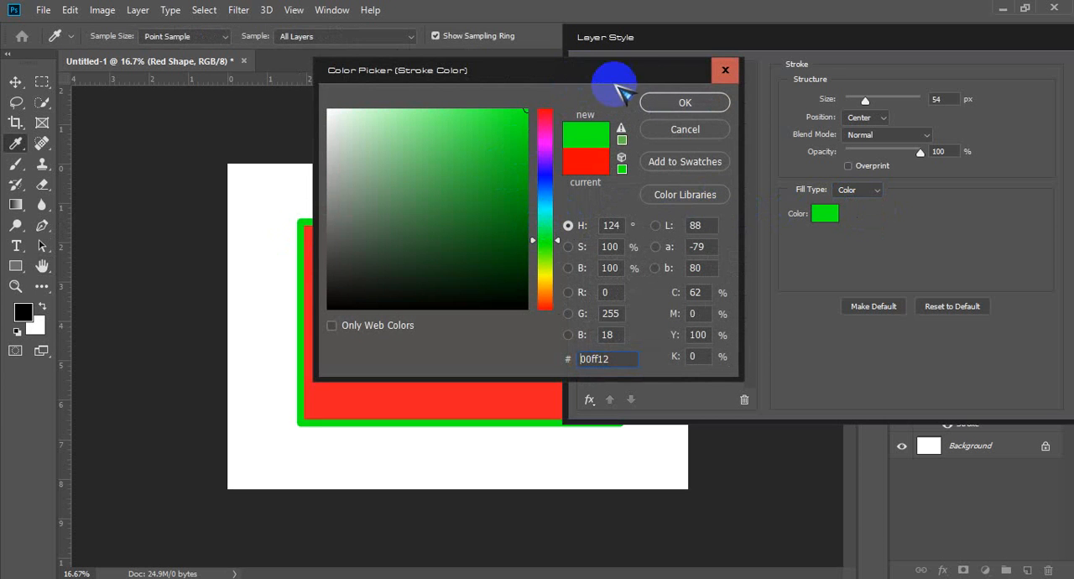
click(684, 102)
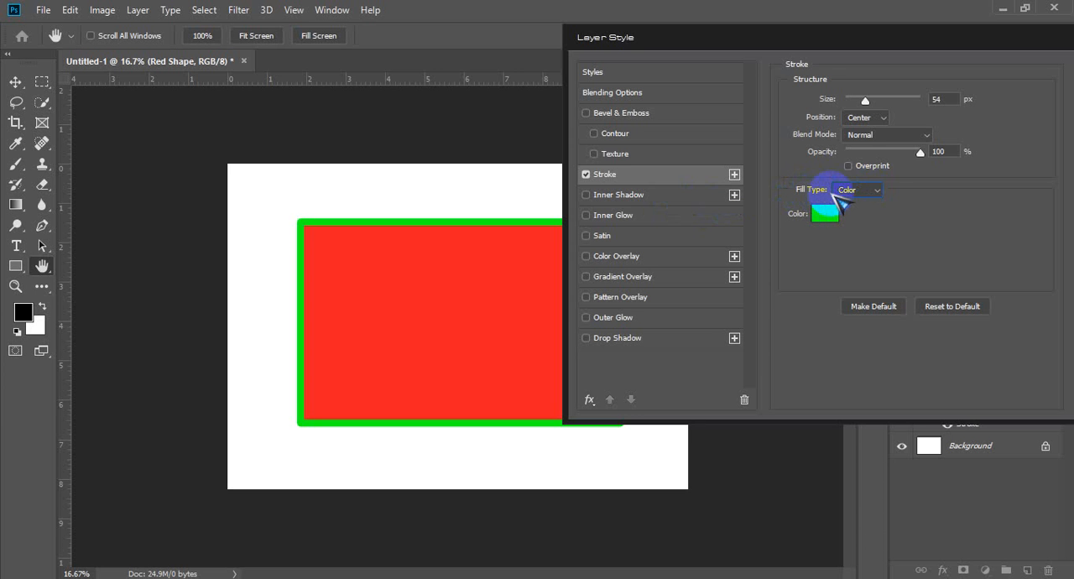
Step: Switch the stroke's fill type to Gradient and change the gradient's black start stop to green, 00d140
click(879, 191)
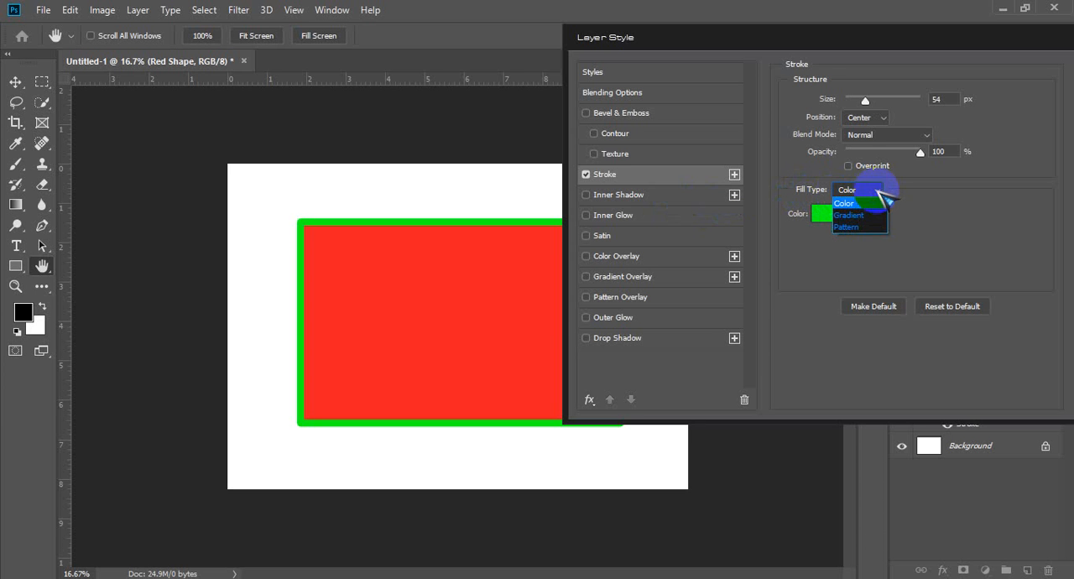
click(849, 215)
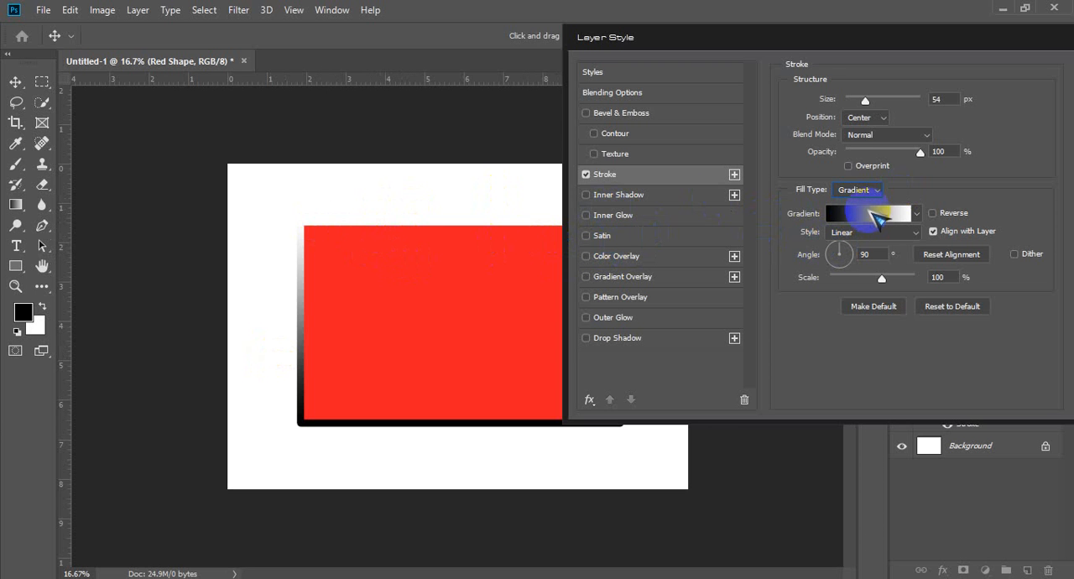
click(873, 220)
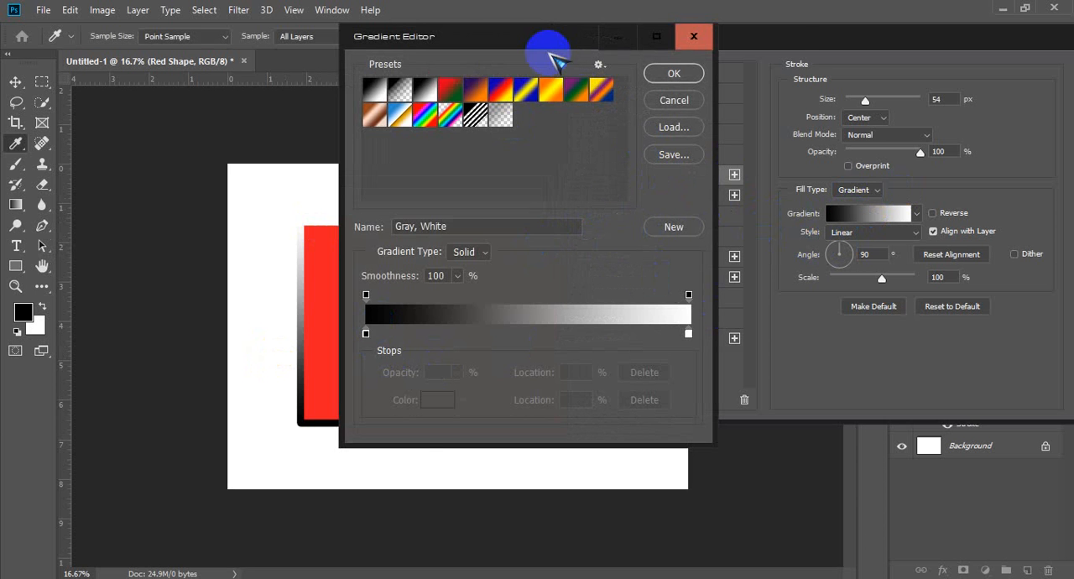
drag(497, 41, 585, 38)
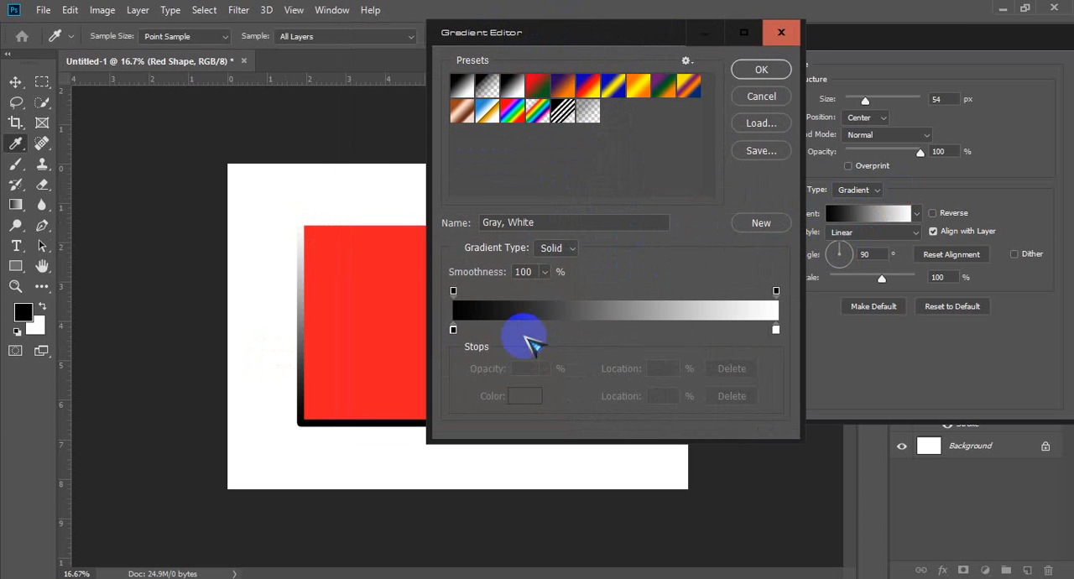
double_click(453, 330)
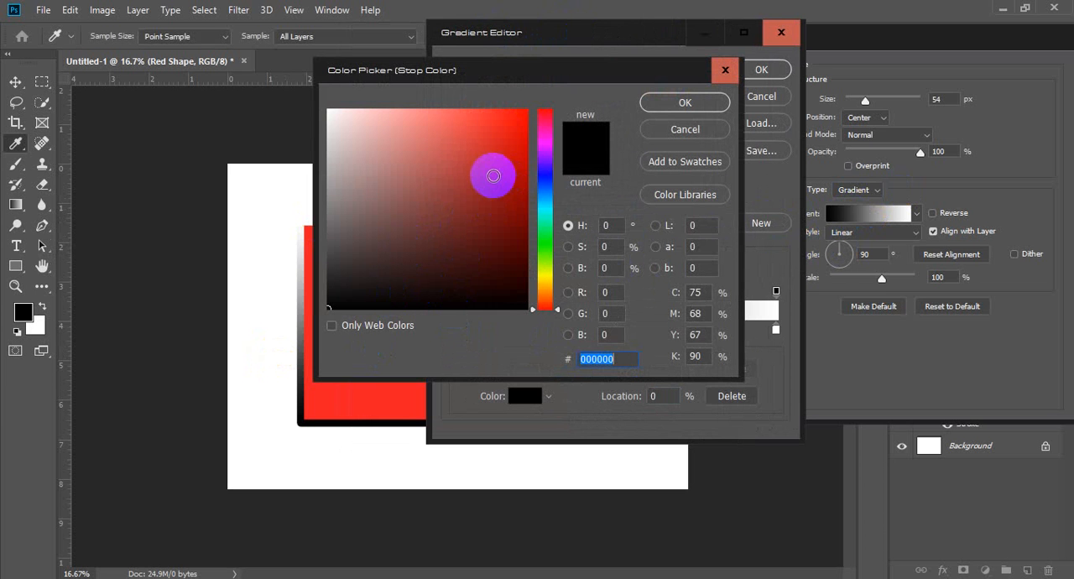
click(546, 233)
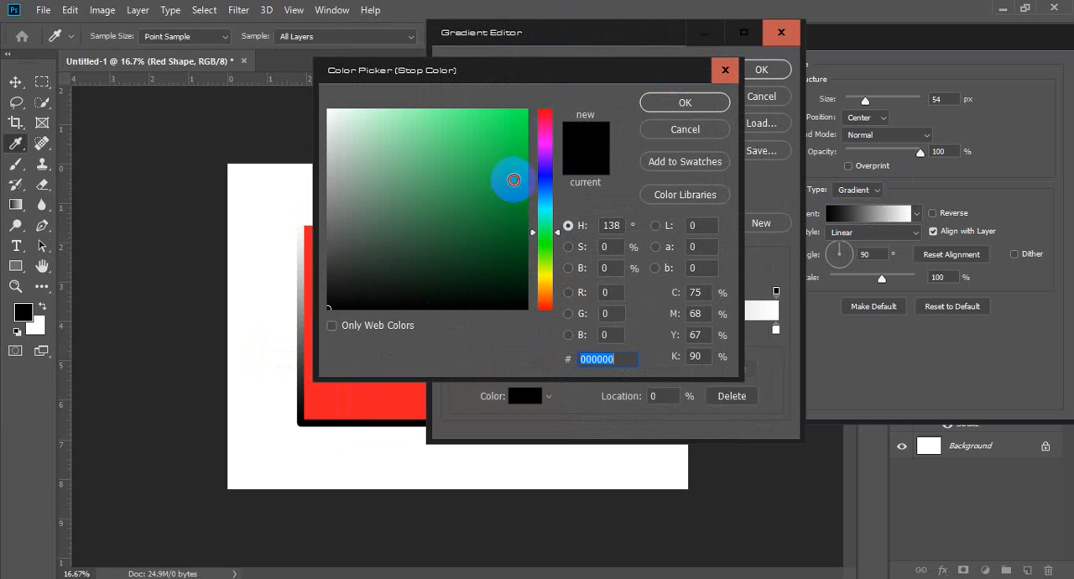
drag(513, 180, 546, 145)
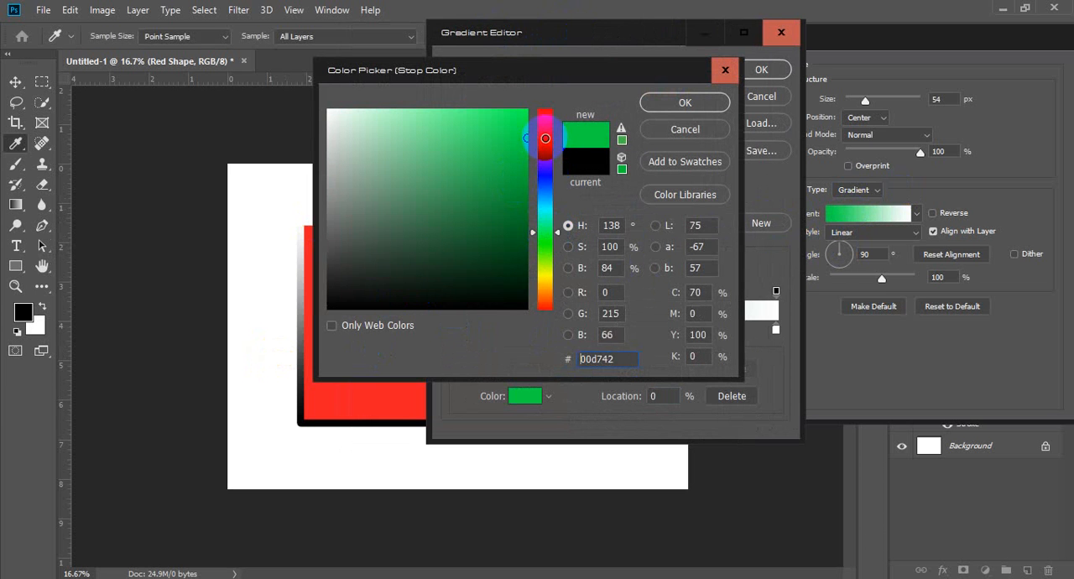
click(709, 101)
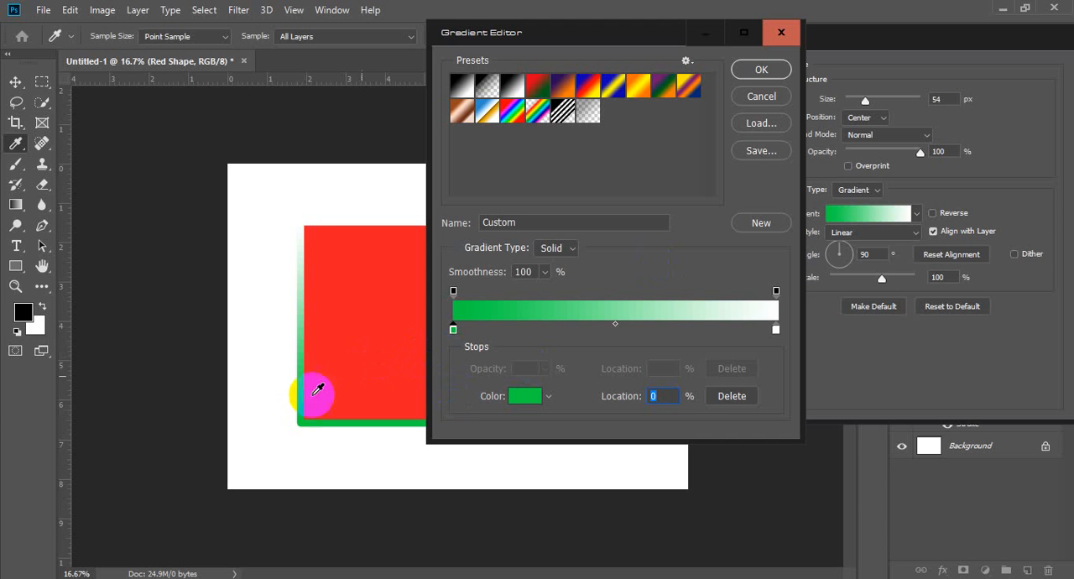
Step: Change the white end stop of the stroke gradient to red
click(777, 329)
double_click(777, 329)
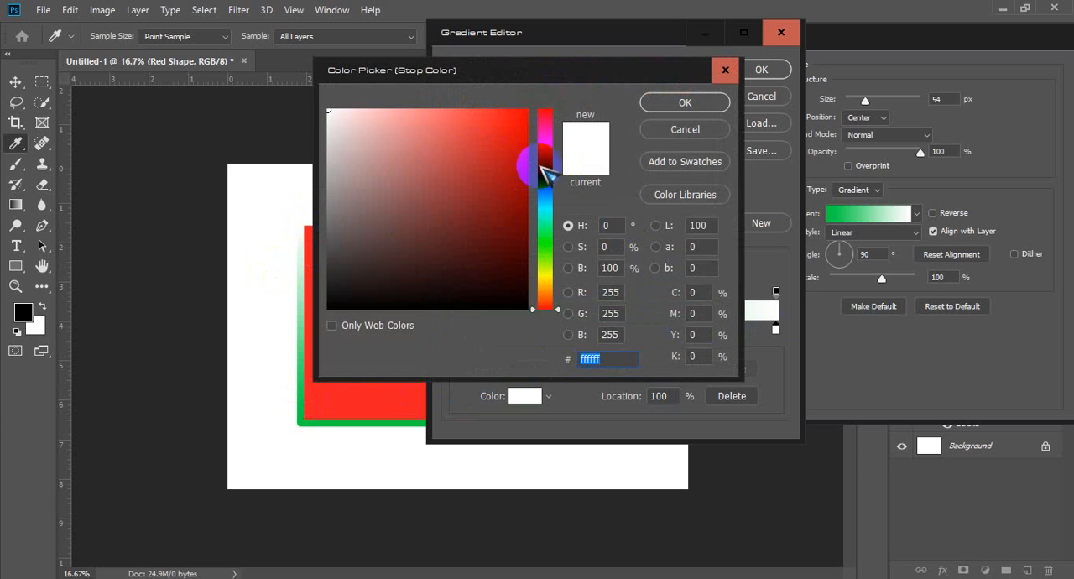
click(527, 110)
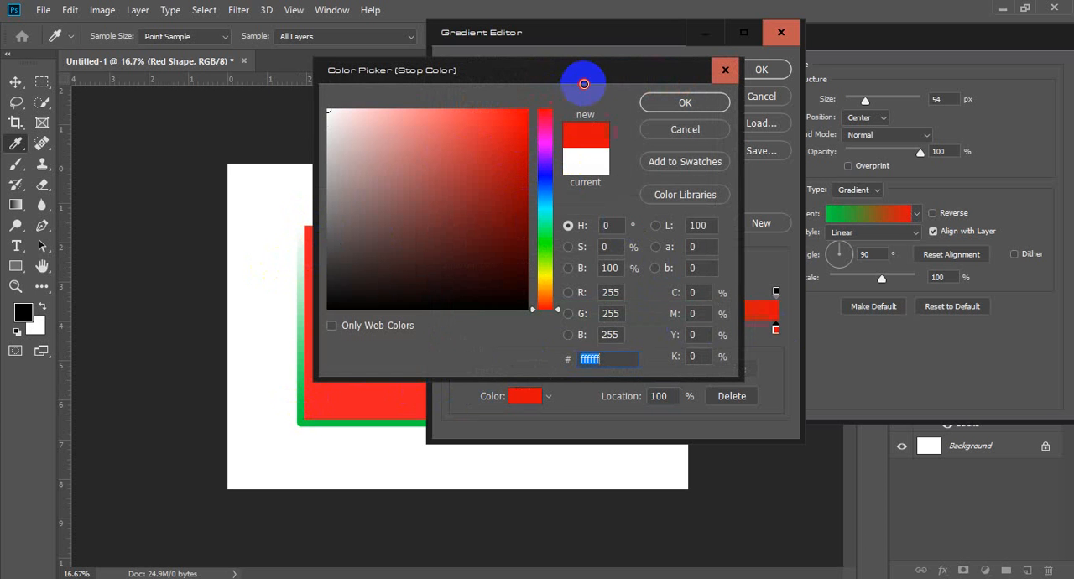
click(686, 101)
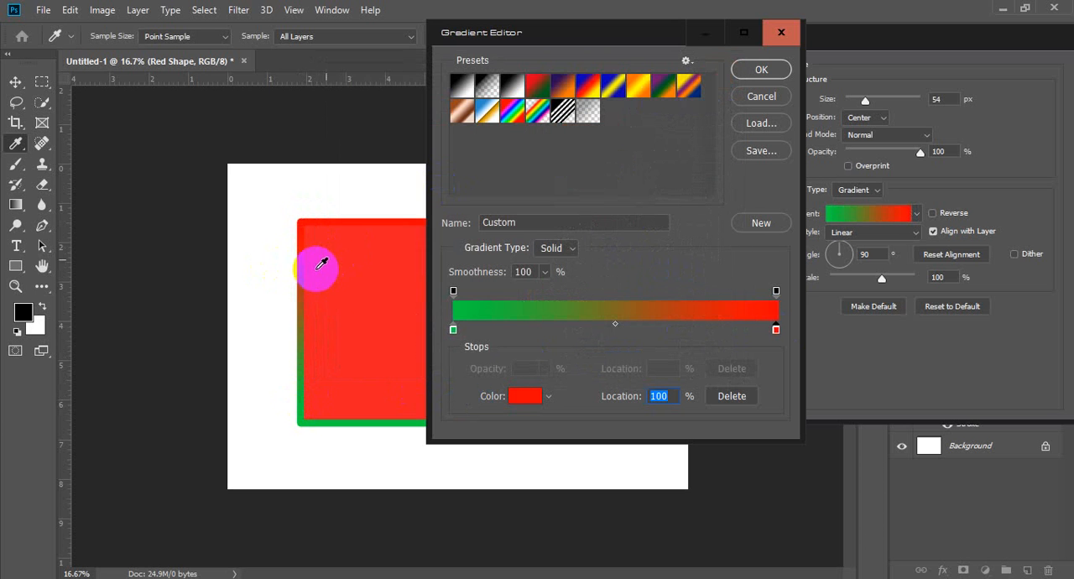
Step: Set the gradient's end stop color to blue, 3600ff, and apply the edited gradient to the stroke
click(776, 330)
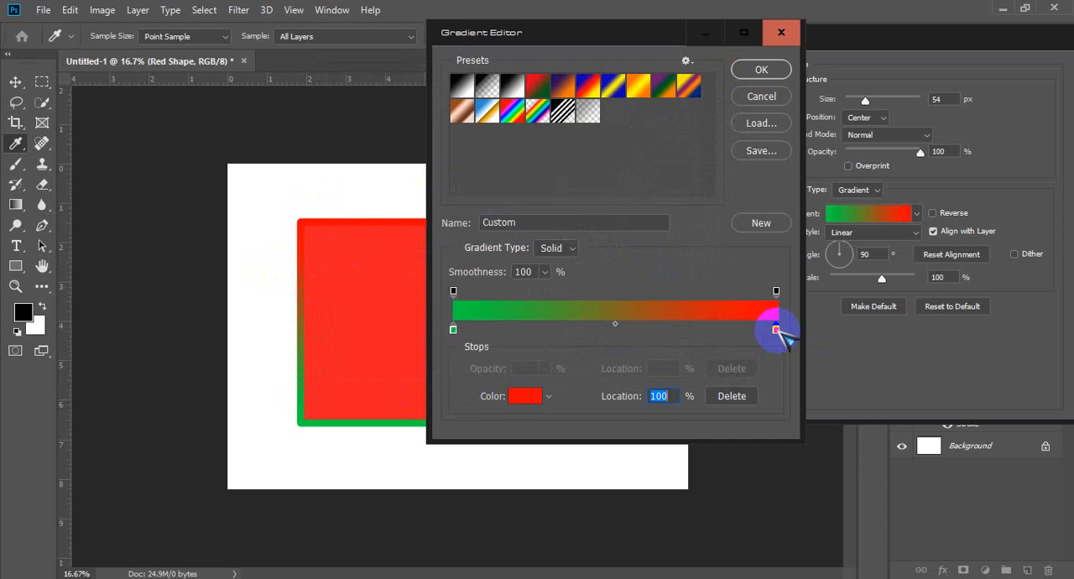
double_click(776, 330)
click(541, 168)
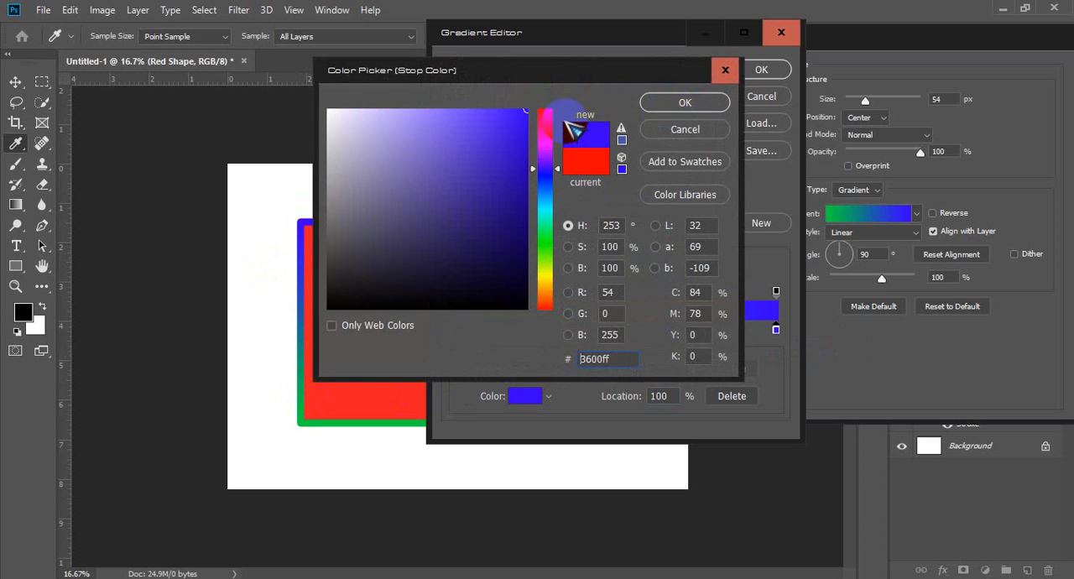
click(679, 102)
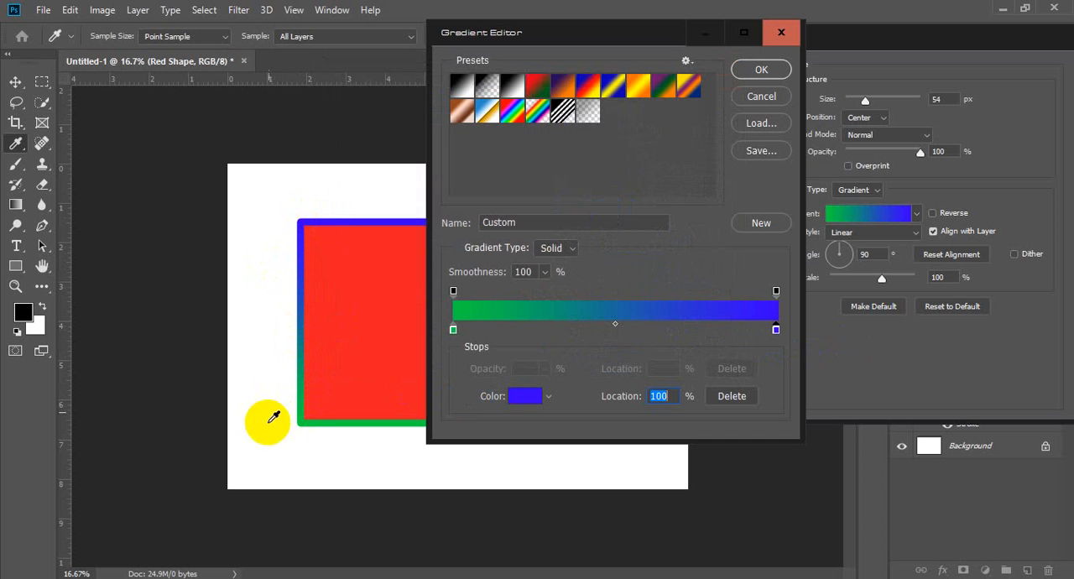
click(761, 70)
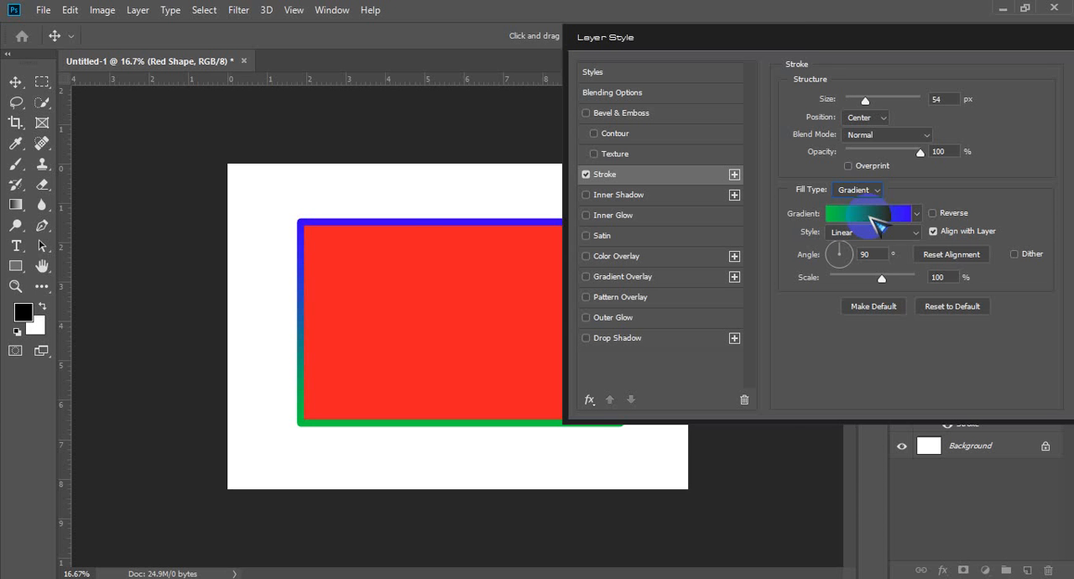
Step: Reopen the stroke gradient and try adding a third color stop between green and blue, at location 55%
click(874, 220)
click(452, 330)
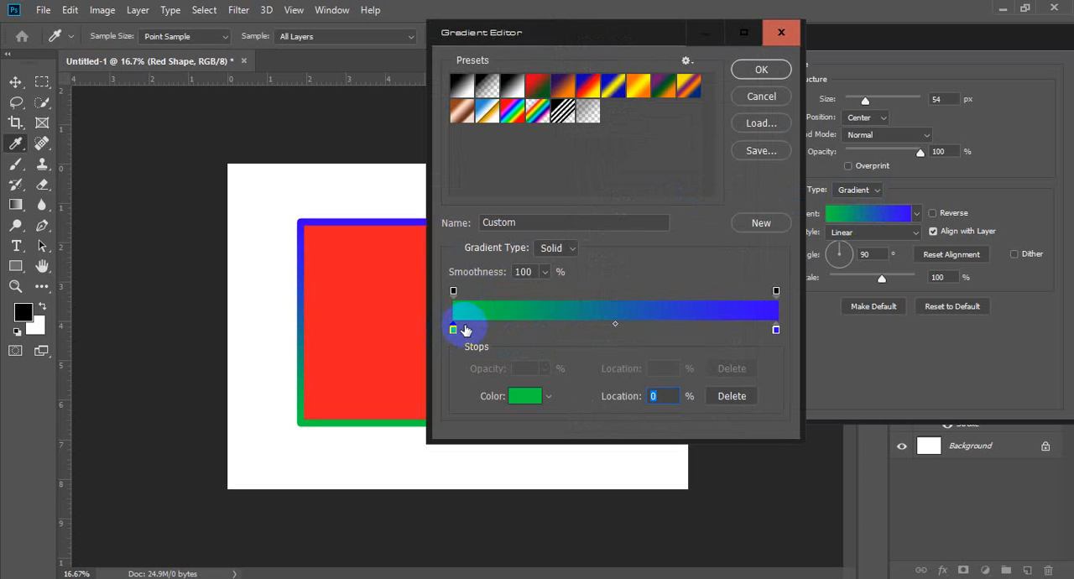
click(776, 330)
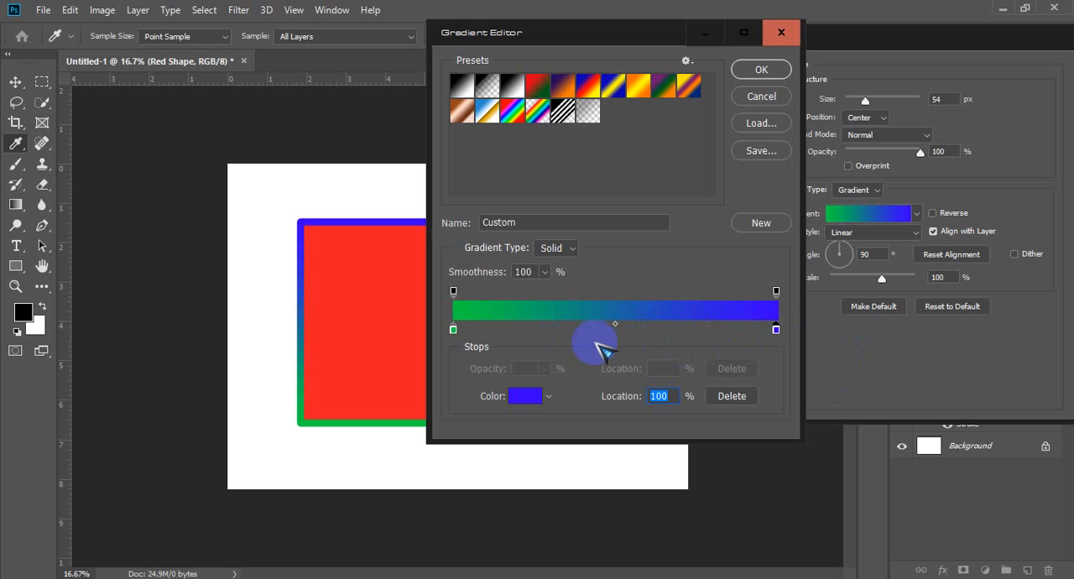
click(644, 333)
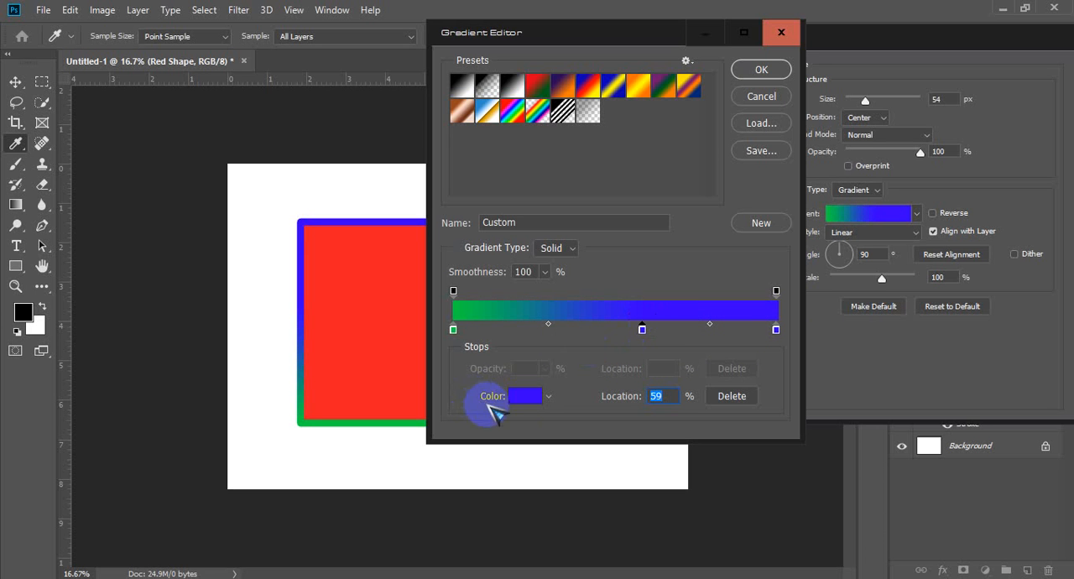
click(526, 398)
drag(642, 329, 646, 382)
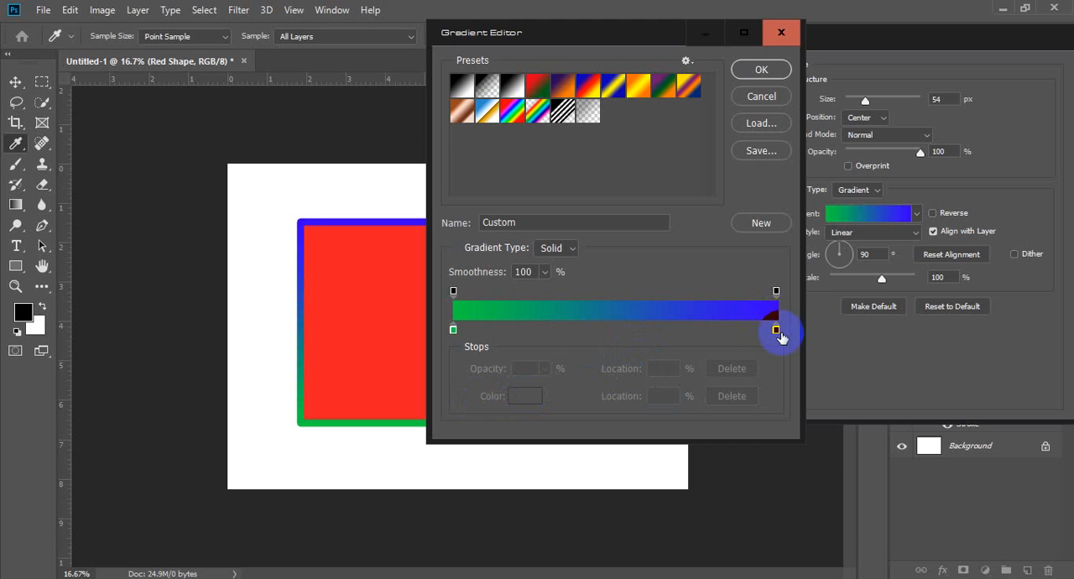
click(634, 330)
drag(640, 334, 637, 334)
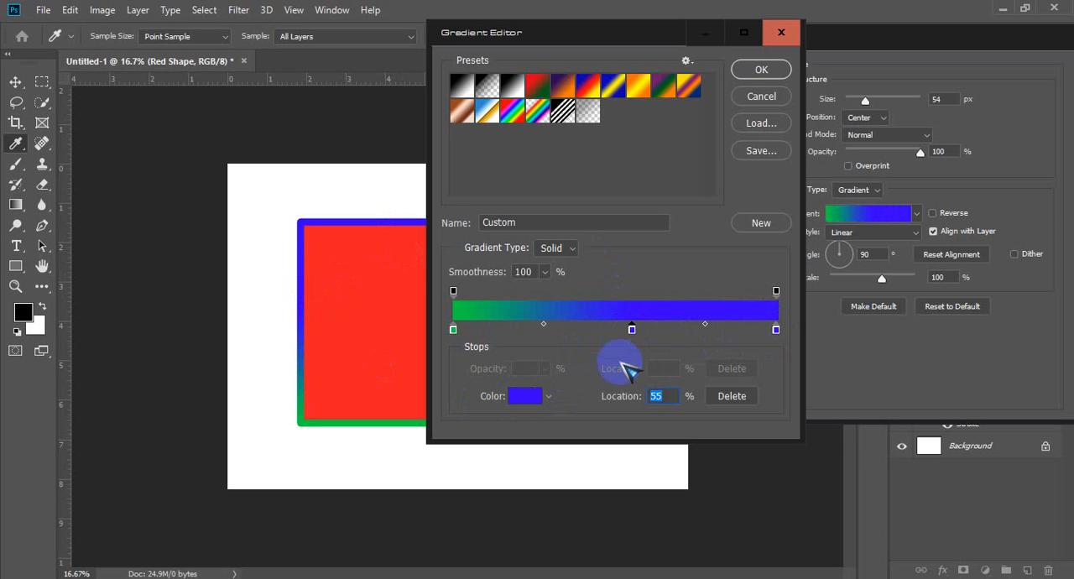
Step: Set the color of the middle gradient stop to white
click(525, 400)
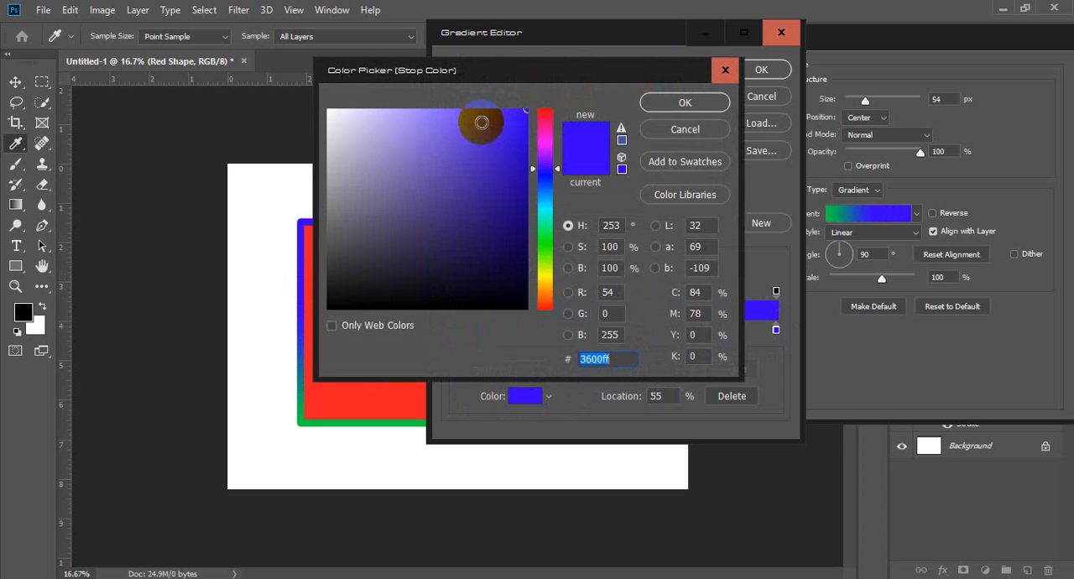
click(690, 131)
double_click(631, 330)
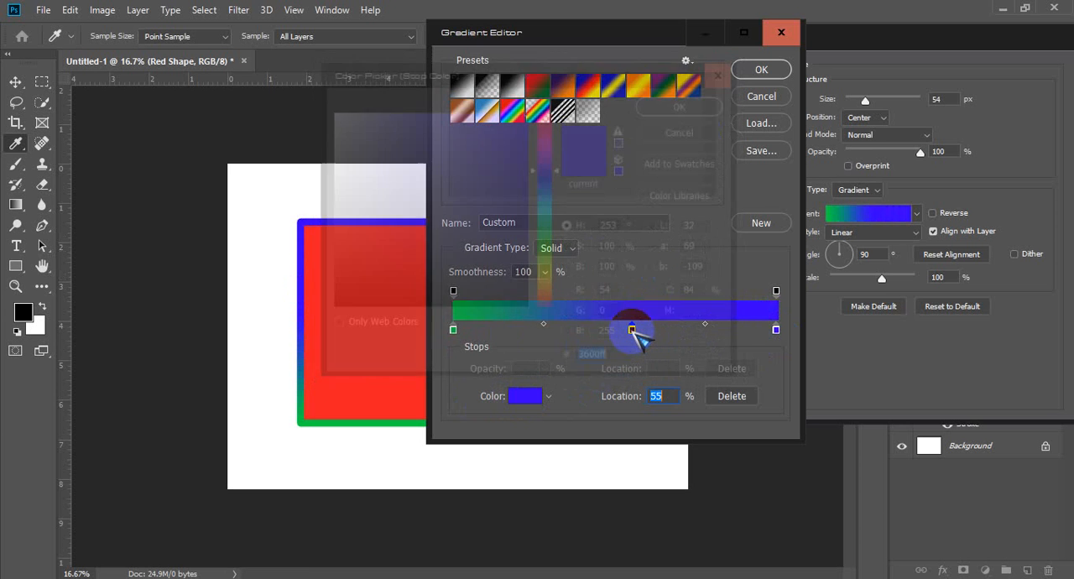
click(685, 130)
click(631, 329)
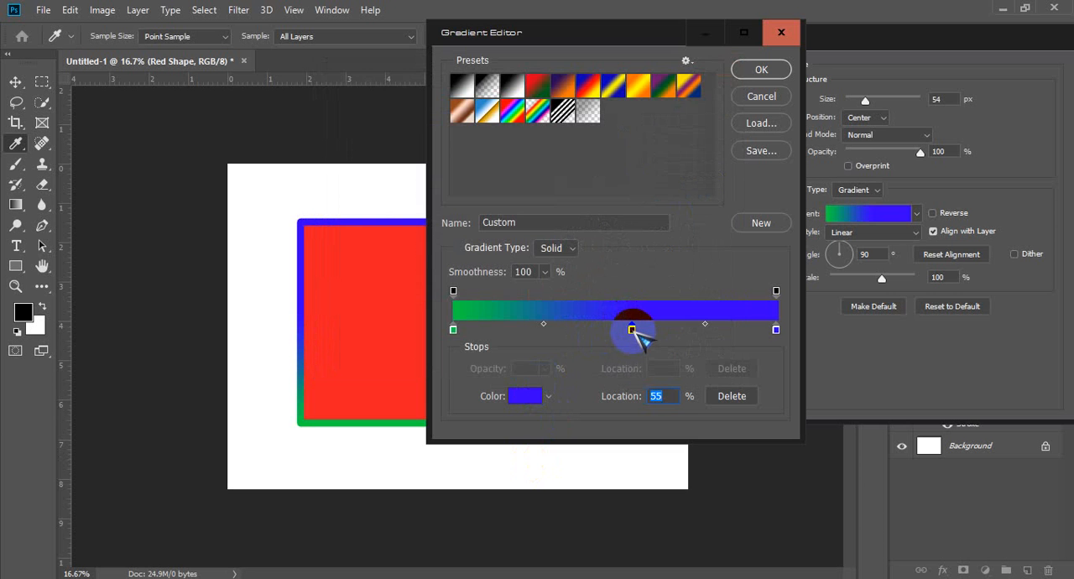
double_click(632, 330)
click(443, 204)
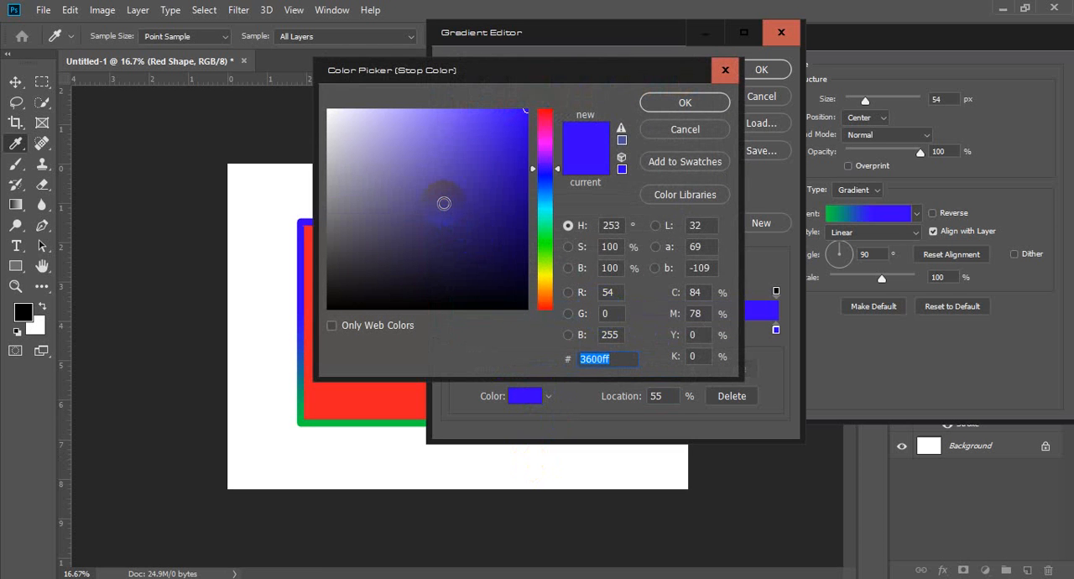
click(300, 64)
click(684, 102)
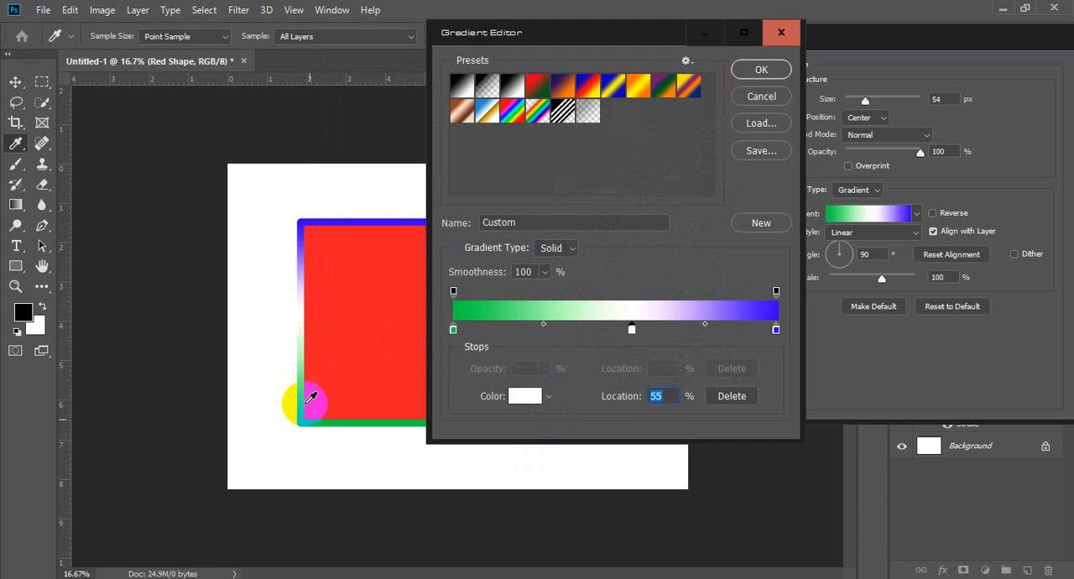
Step: Remove the white middle stop from the stroke gradient and close the Gradient Editor without applying changes
drag(309, 392, 307, 298)
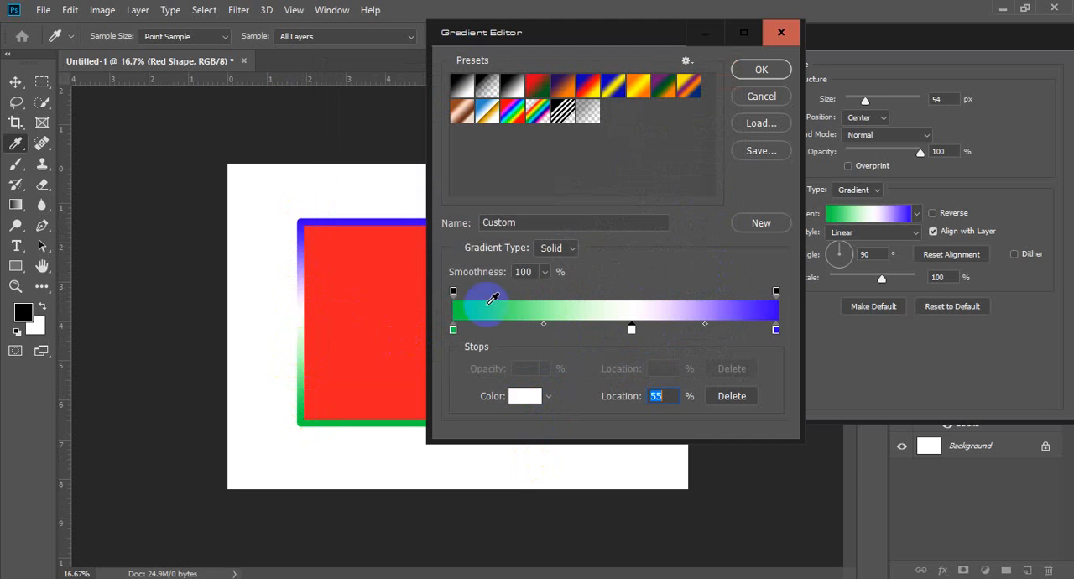
click(631, 328)
drag(632, 328, 628, 377)
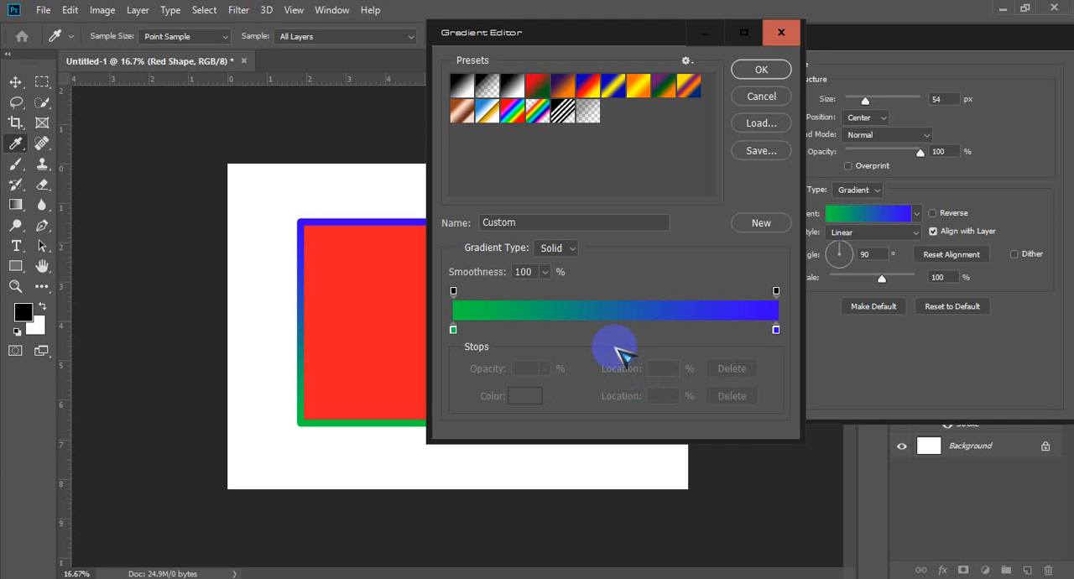
click(773, 96)
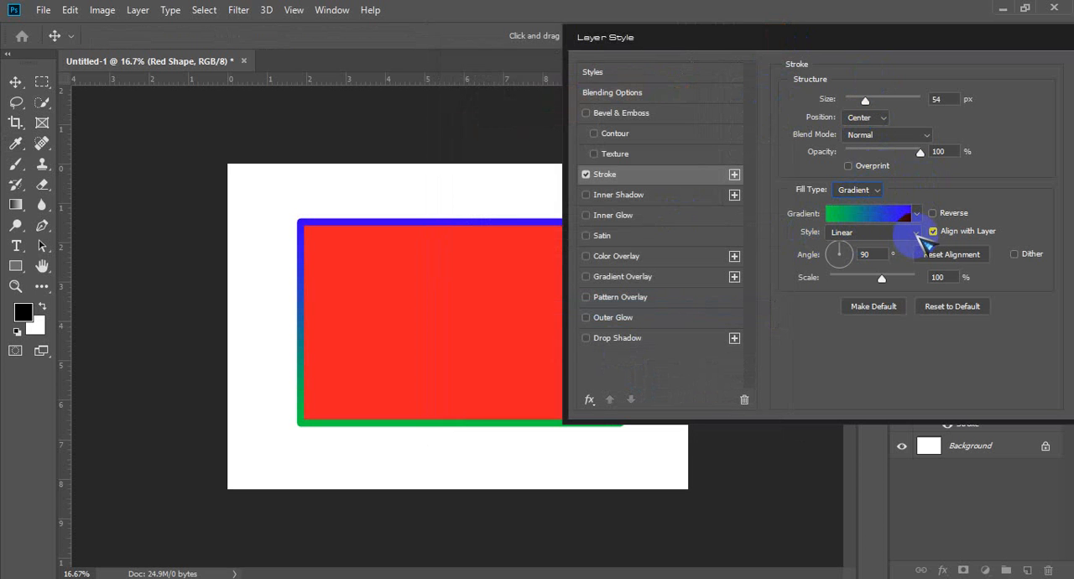
Step: Try the Radial style on the stroke gradient, then open the Gradient Editor and close it without changes
click(916, 232)
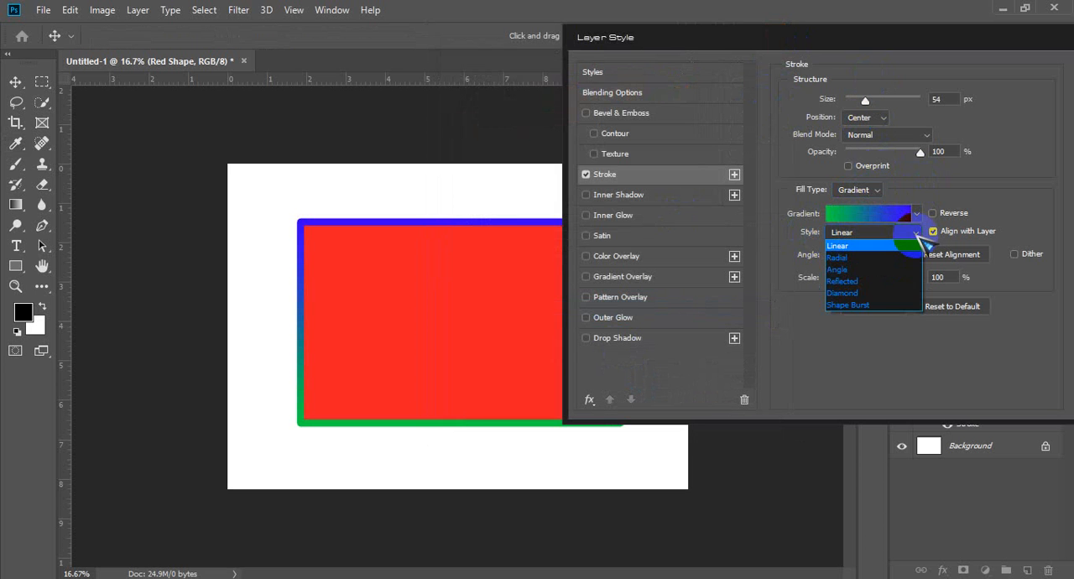
click(837, 257)
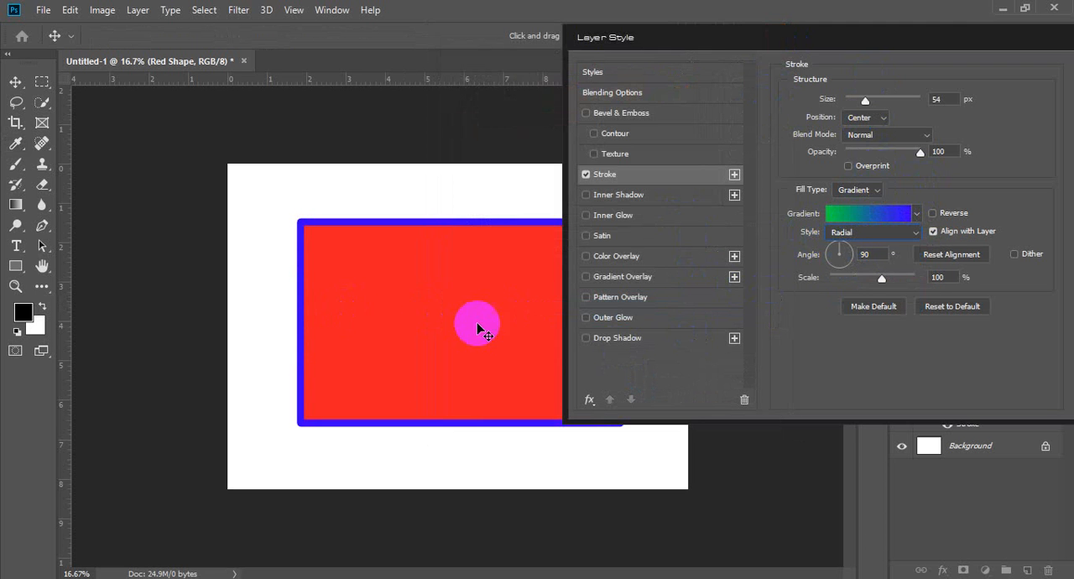
click(866, 213)
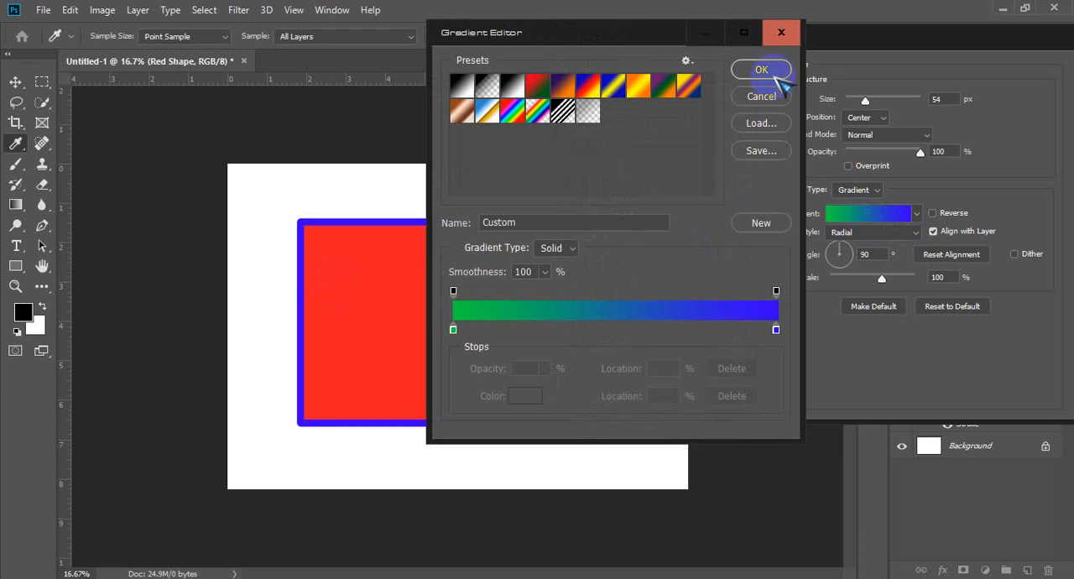
click(781, 32)
Step: Try the Angle style on the stroke gradient and move the Layer Style dialog aside to uncover the rectangle's edge
click(905, 235)
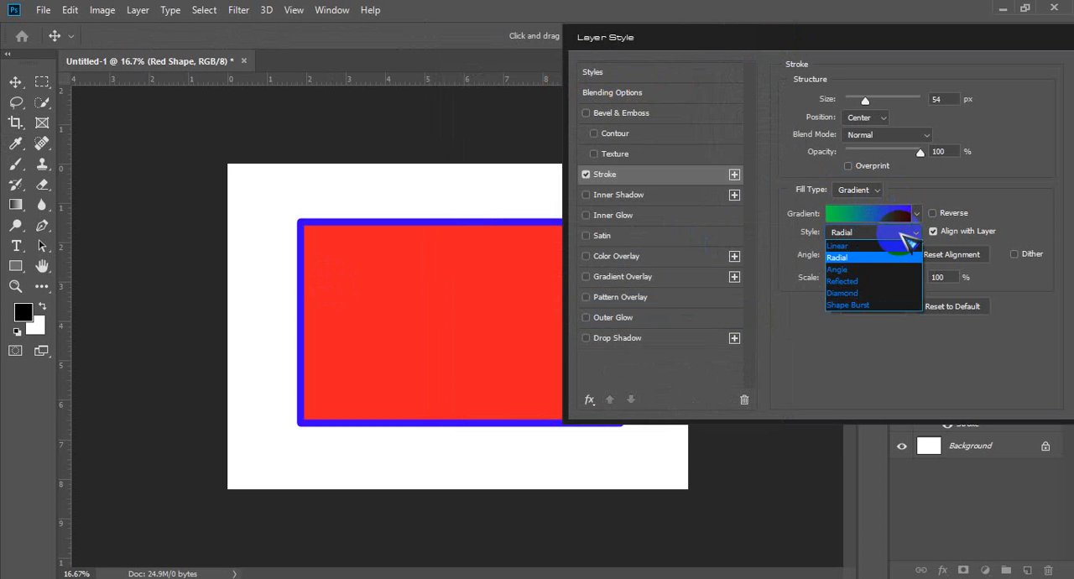
click(873, 269)
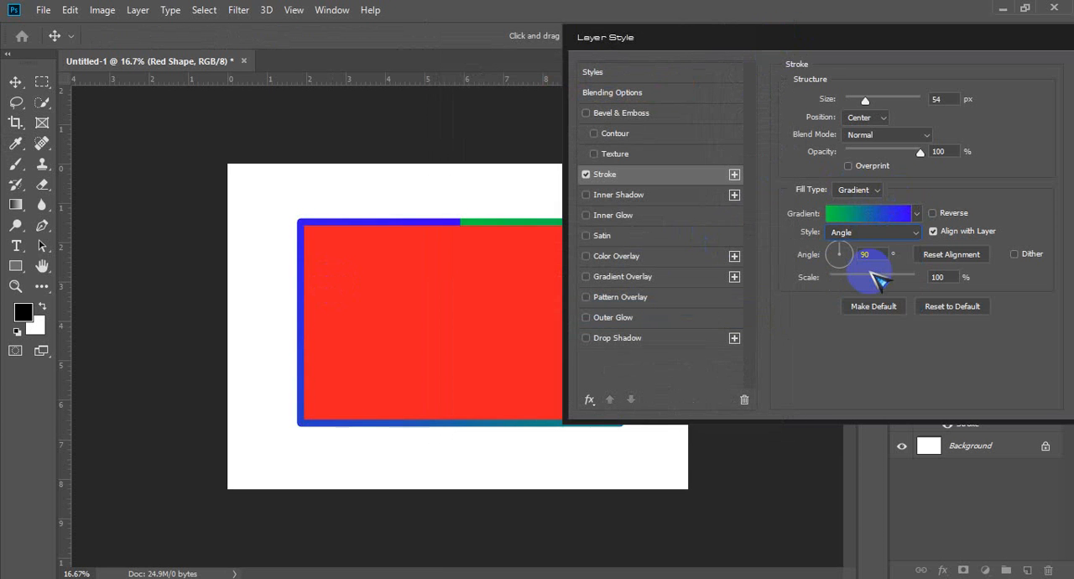
mouse_move(789, 33)
mouse_down()
mouse_move(986, 32)
mouse_move(829, 43)
mouse_up()
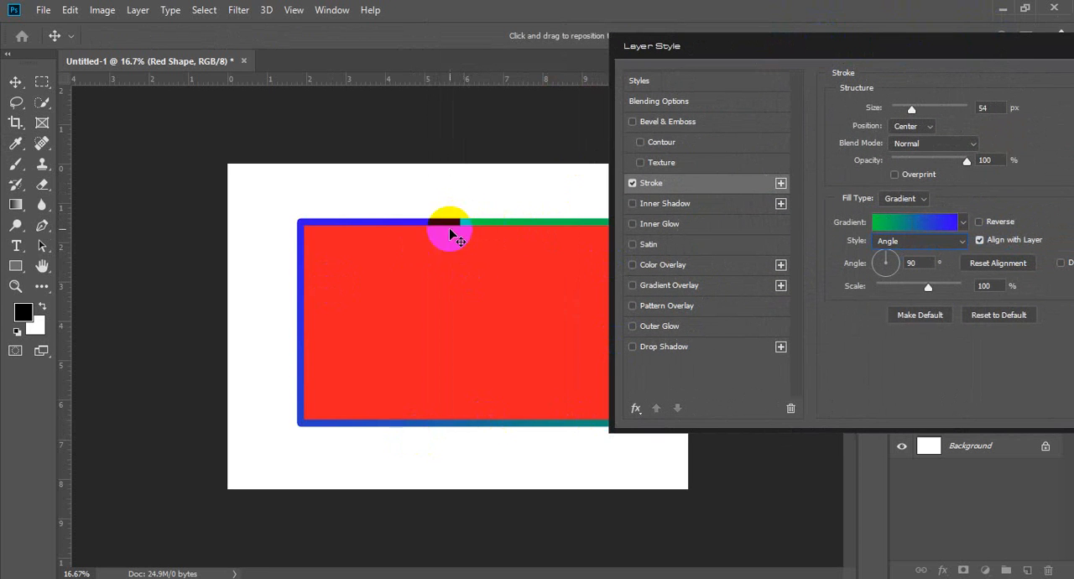
Step: Try the Reflected and Diamond styles on the stroke gradient and shift the Layer Style dialog slightly
click(923, 242)
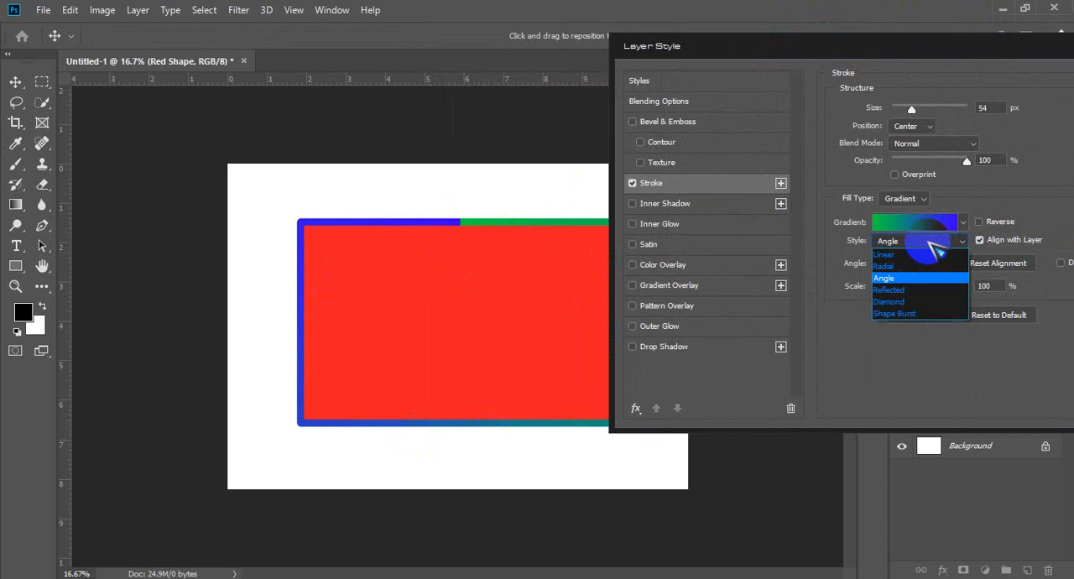
click(923, 290)
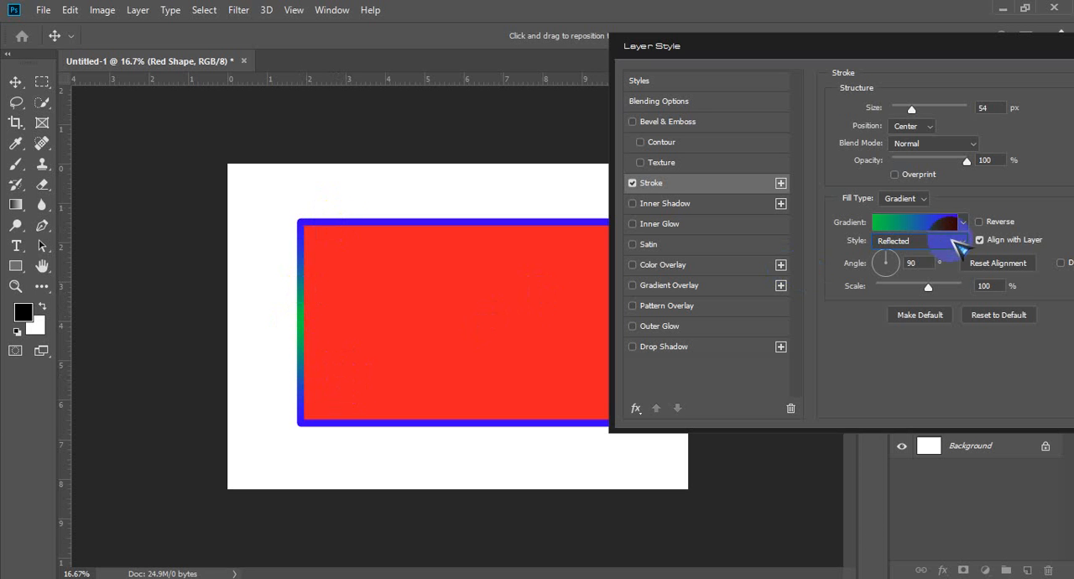
click(939, 242)
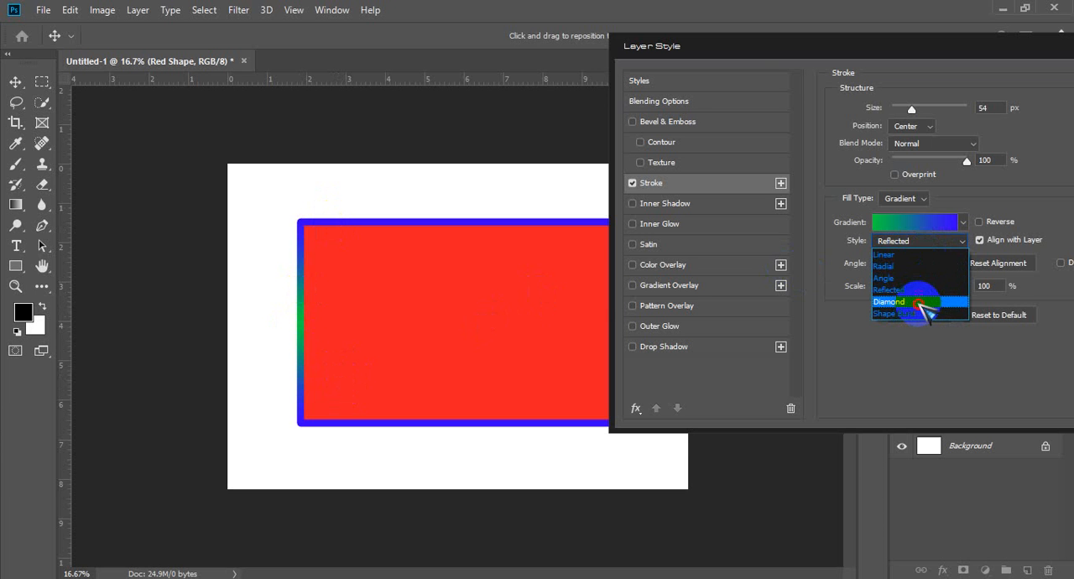
click(918, 303)
mouse_move(732, 52)
mouse_down()
mouse_move(939, 86)
mouse_move(733, 63)
mouse_up()
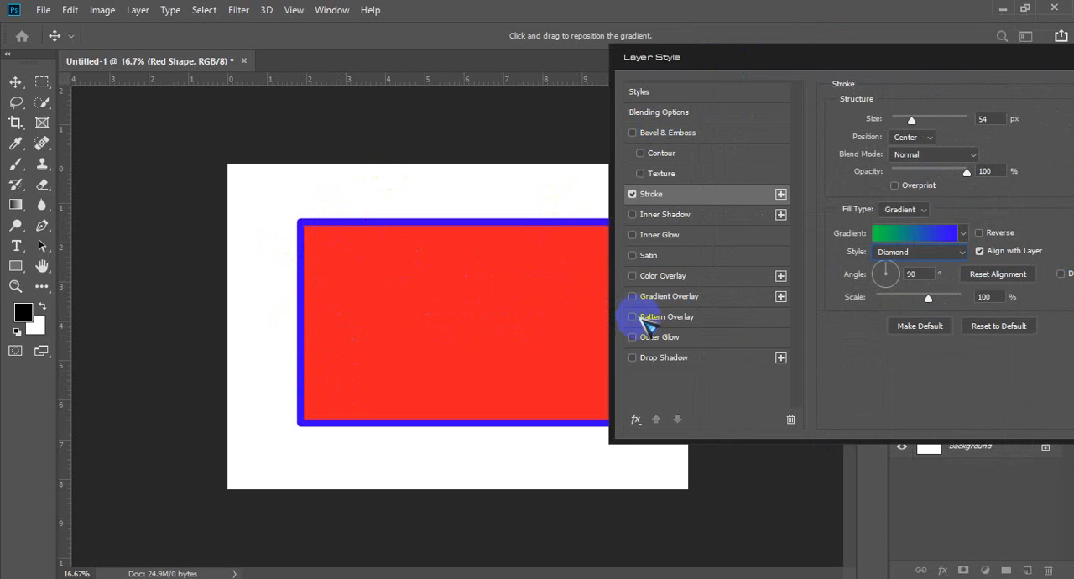
Step: Set the stroke gradient's style to Shape Burst
click(919, 253)
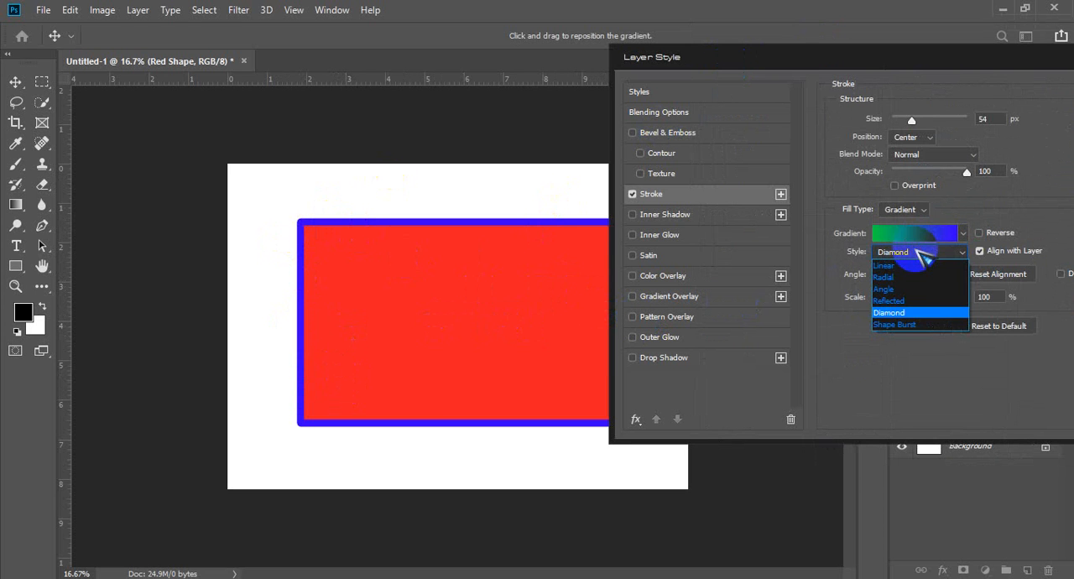
click(930, 328)
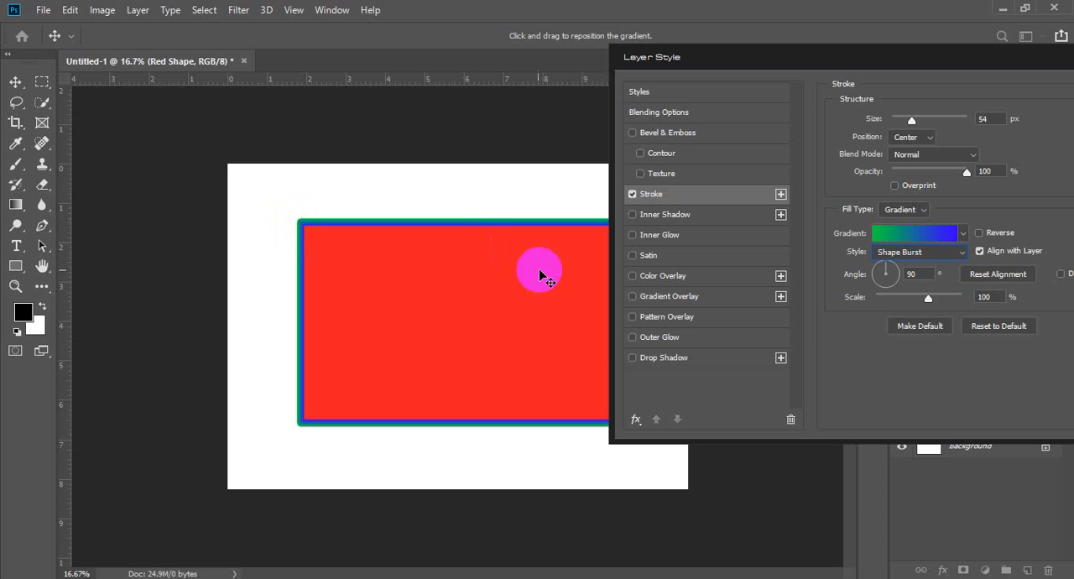
click(955, 254)
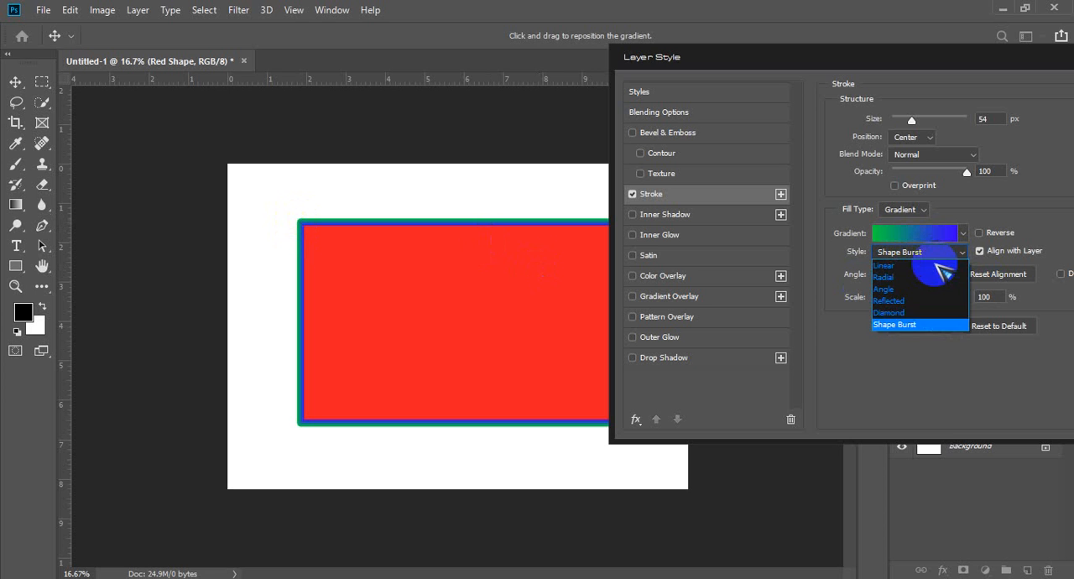
click(931, 253)
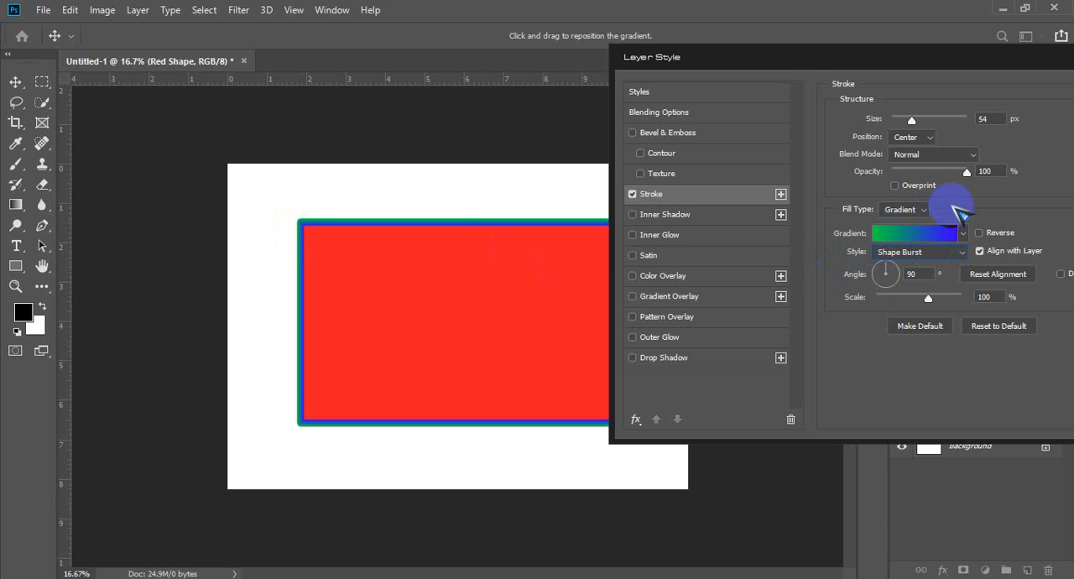
Step: Change the stroke's fill type to Pattern and test its scale at 1%, finishing at 1000%
click(930, 211)
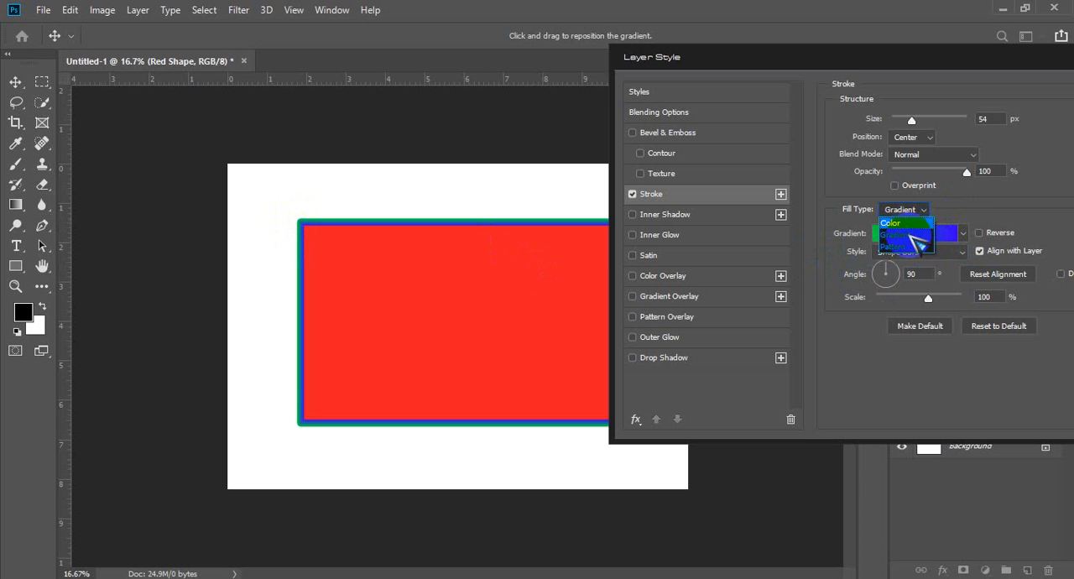
click(919, 243)
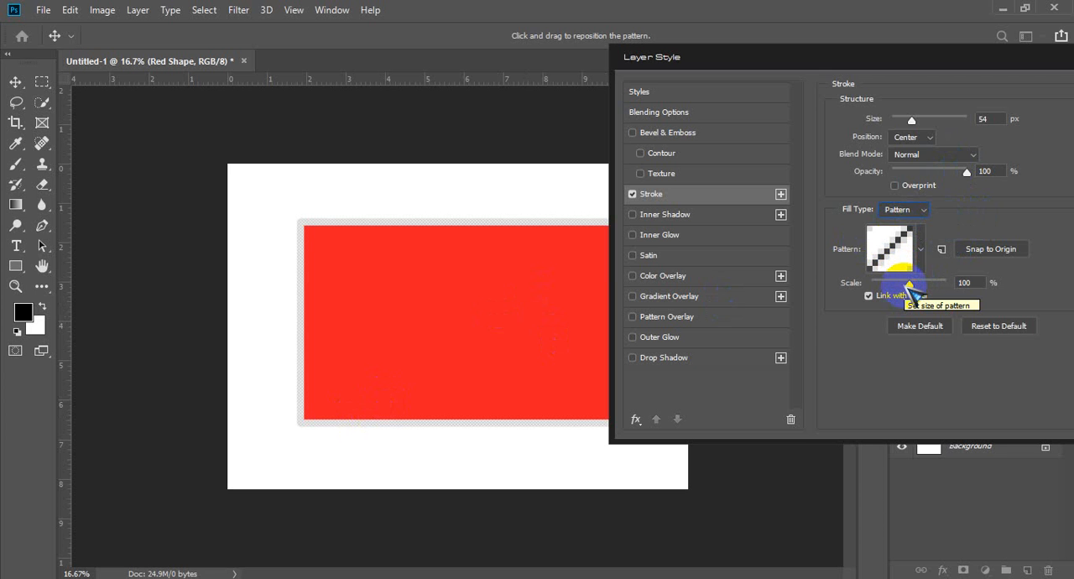
drag(915, 290, 946, 284)
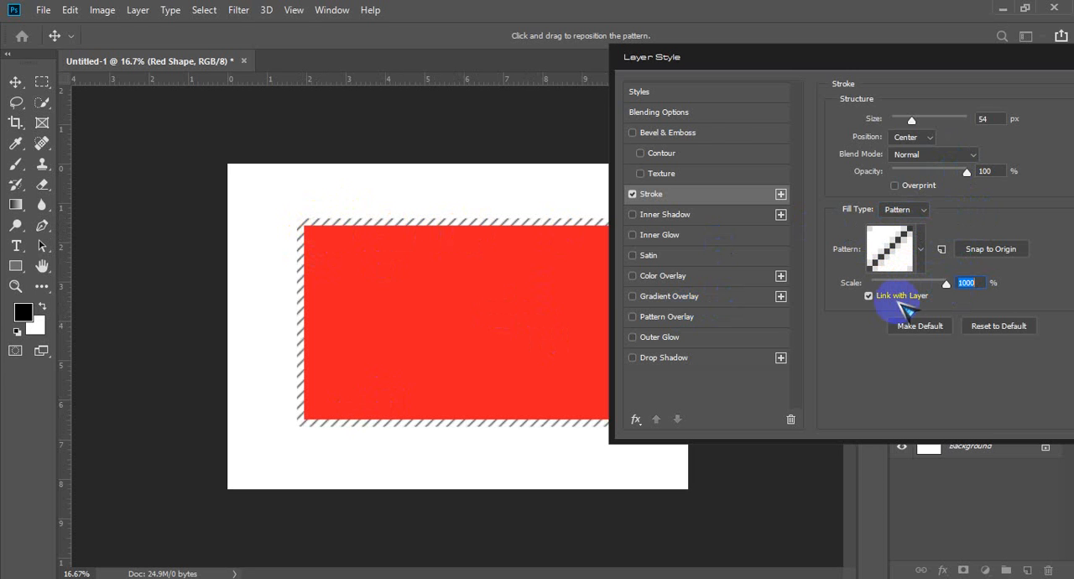
drag(945, 284, 871, 284)
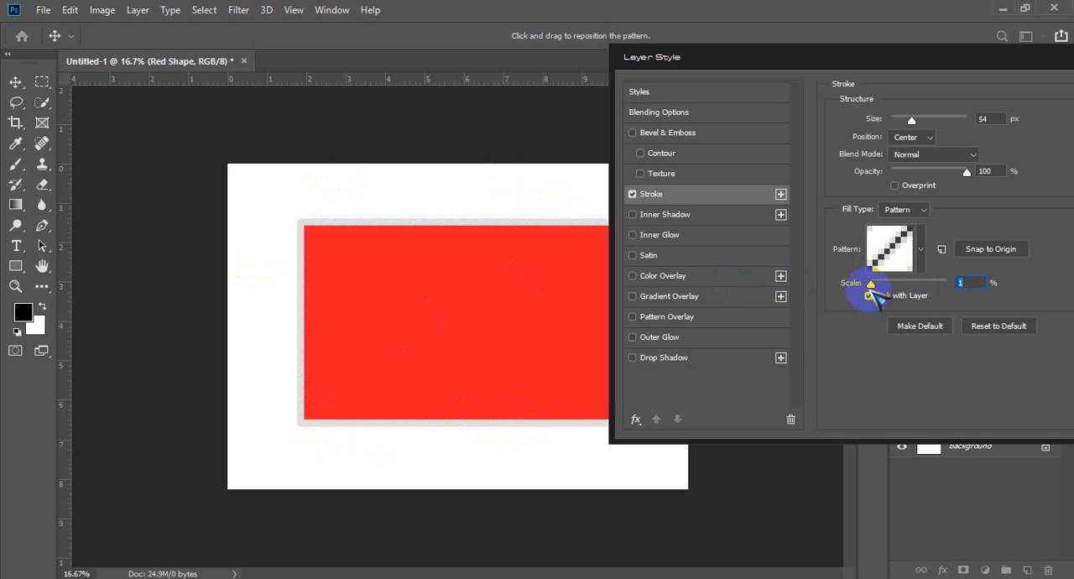
drag(871, 286, 968, 297)
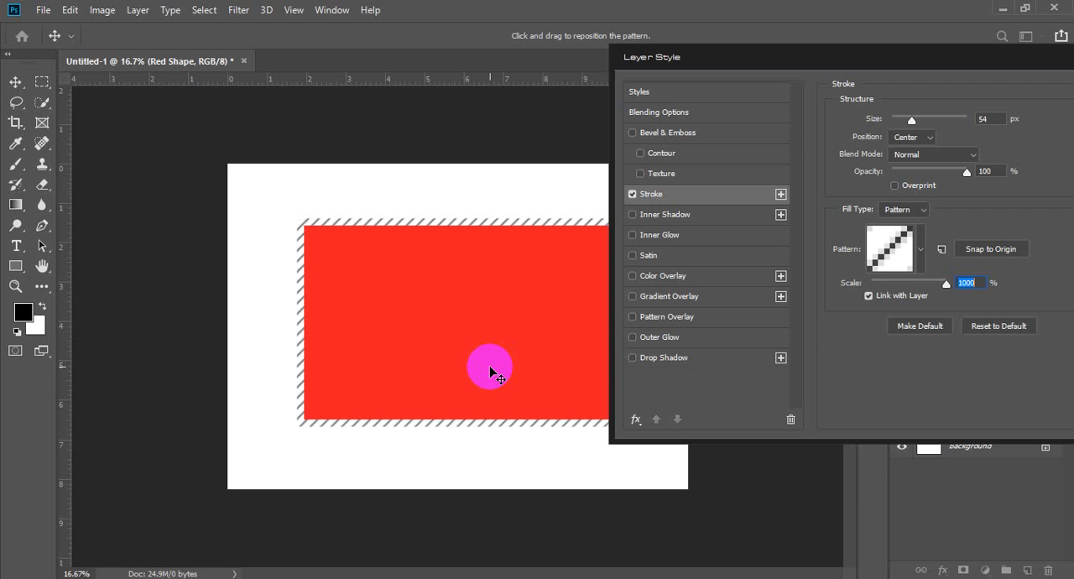
Step: Try the dotted, Right Diagonal Dash and concentric-squares patterns on the stroke
click(921, 249)
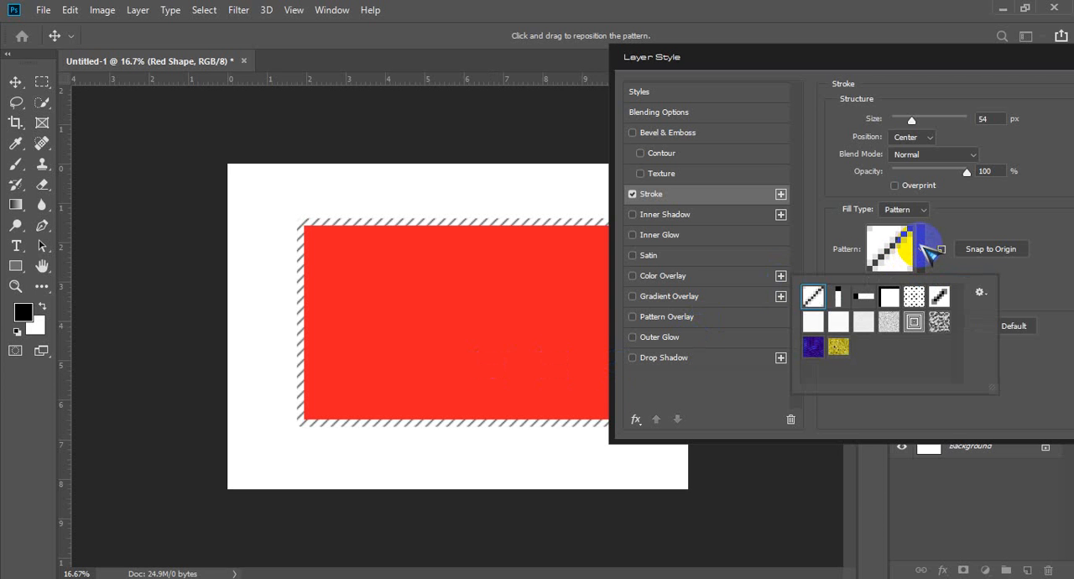
click(915, 298)
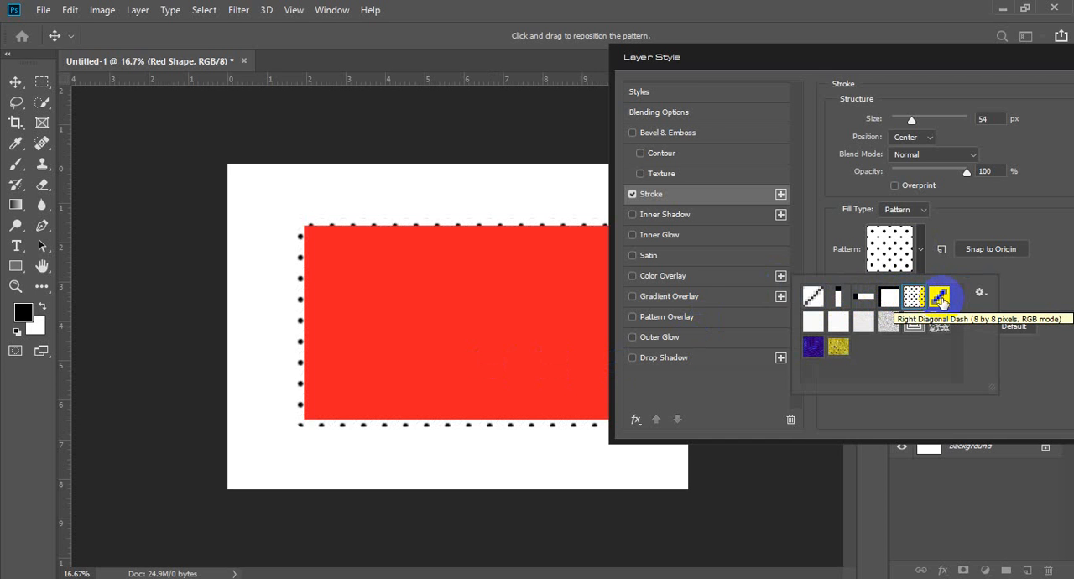
click(940, 298)
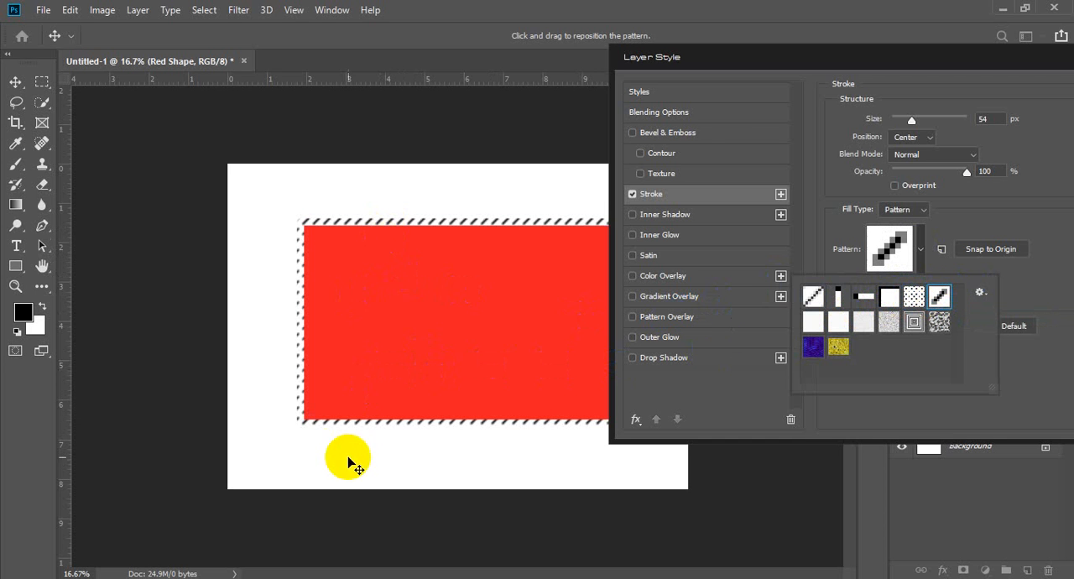
click(916, 324)
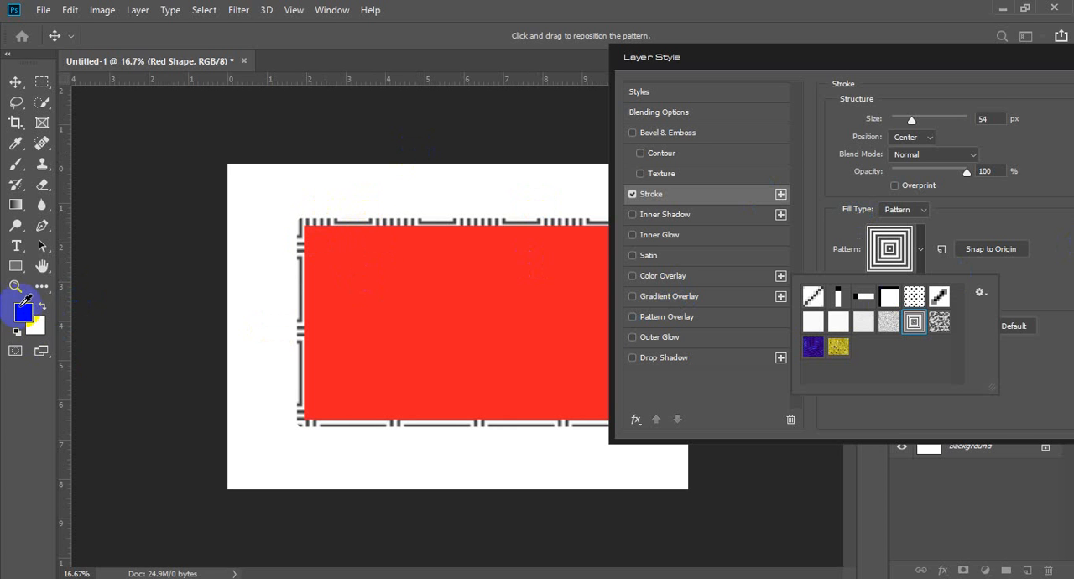
mouse_move(334, 228)
mouse_down()
mouse_move(395, 246)
mouse_move(508, 233)
mouse_up()
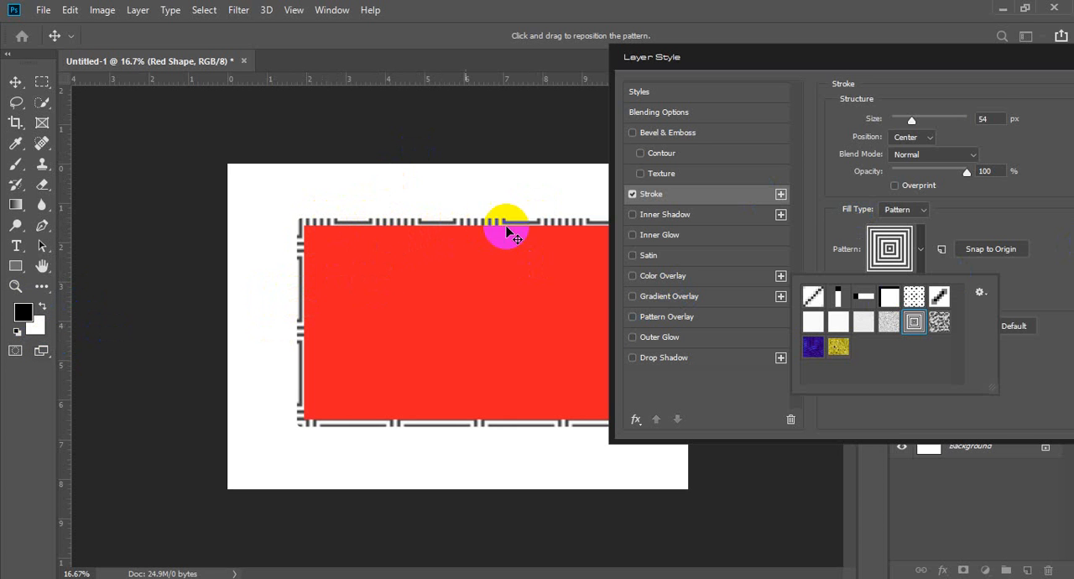
Step: Try the yellow speckled pattern on the stroke and inspect it along the rectangle's edges
click(922, 245)
click(921, 249)
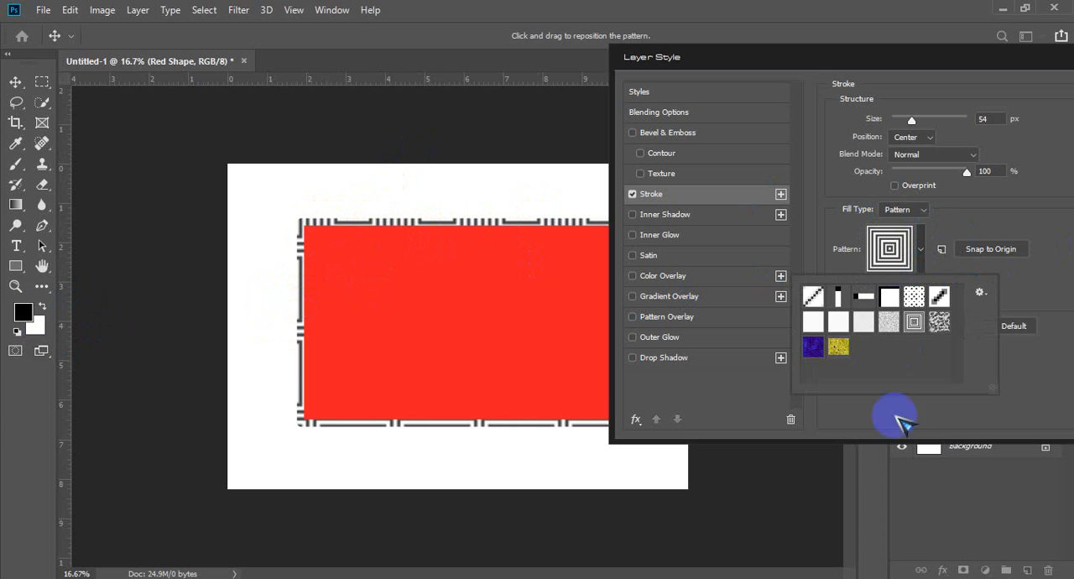
click(837, 348)
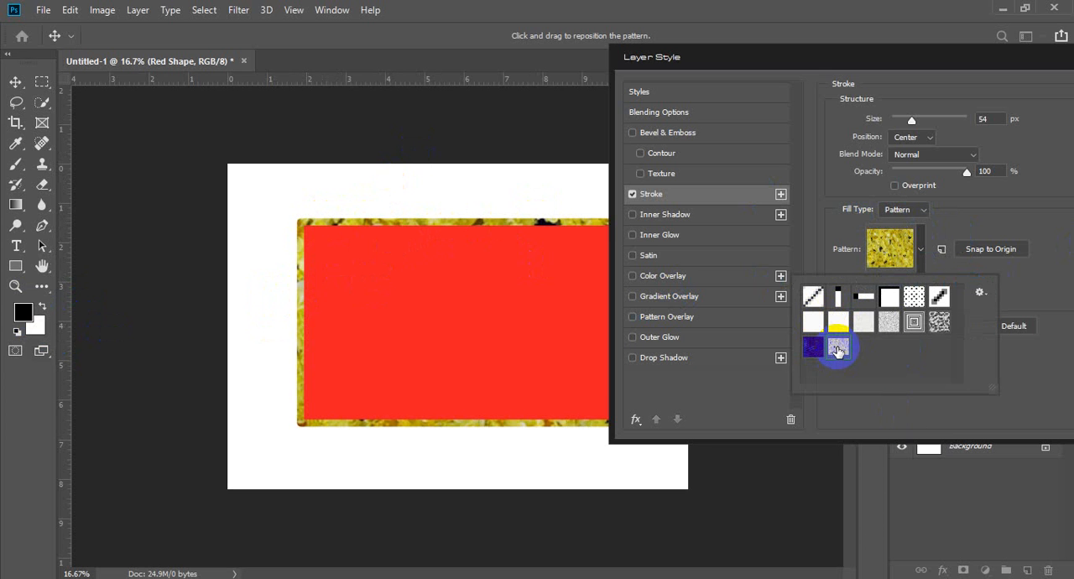
click(302, 356)
mouse_move(302, 357)
mouse_down()
mouse_move(467, 212)
mouse_move(465, 223)
mouse_move(508, 220)
mouse_up()
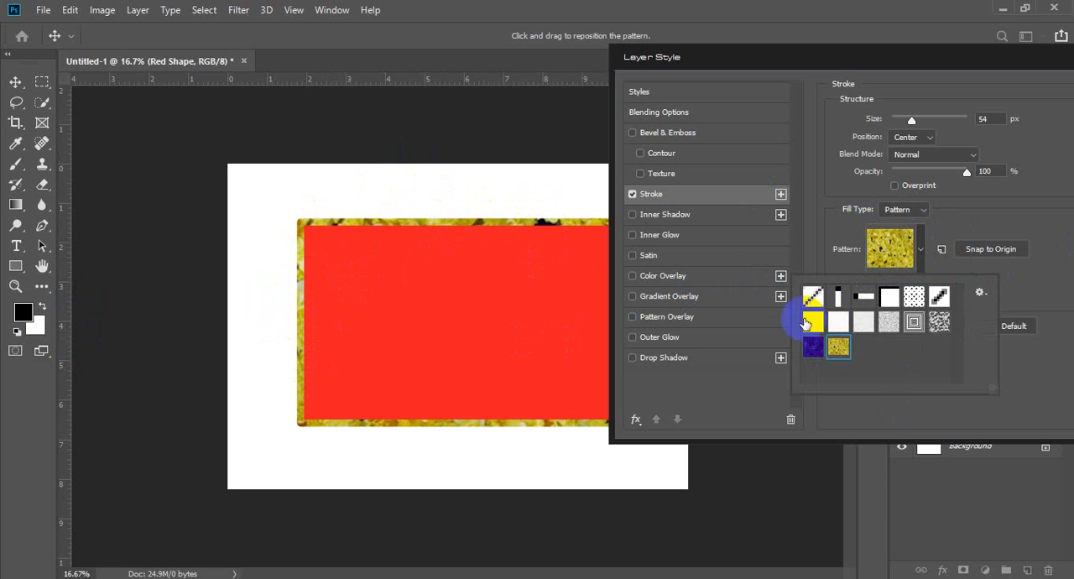
Step: Try the blue wavy pattern and the pale gray and white texture patterns on the stroke
click(812, 348)
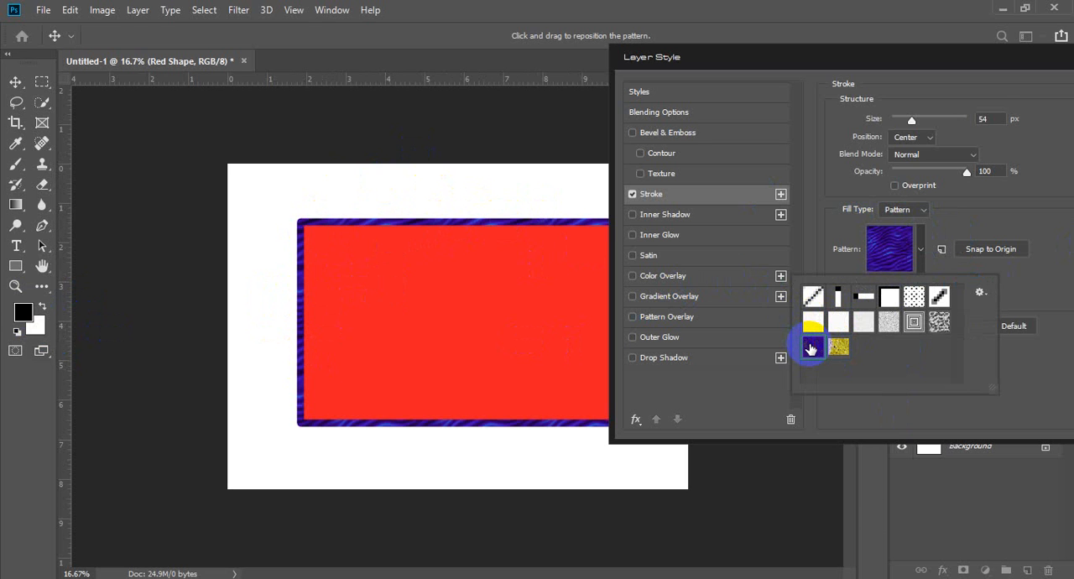
click(889, 323)
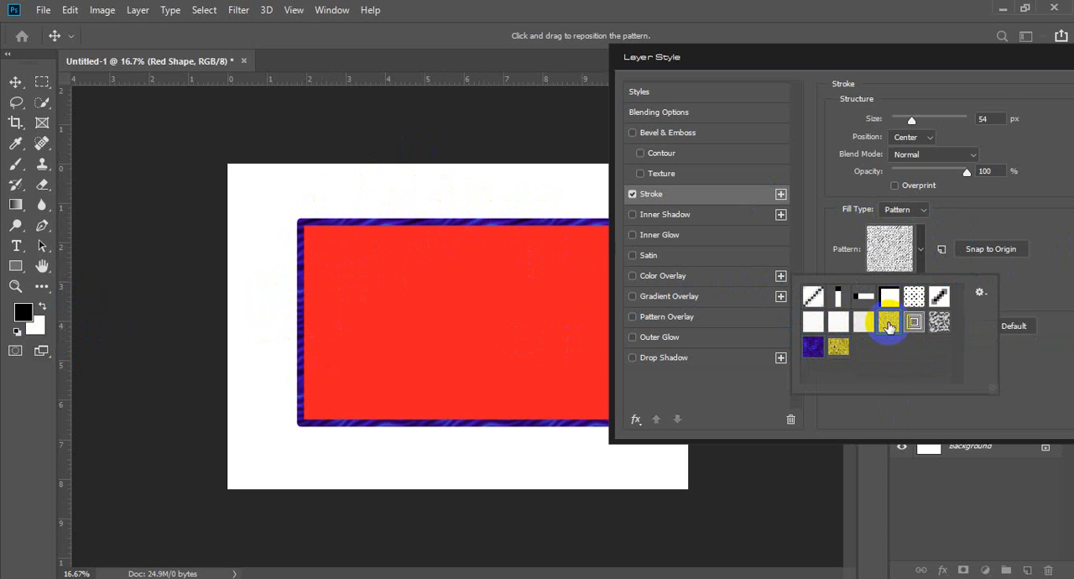
click(863, 324)
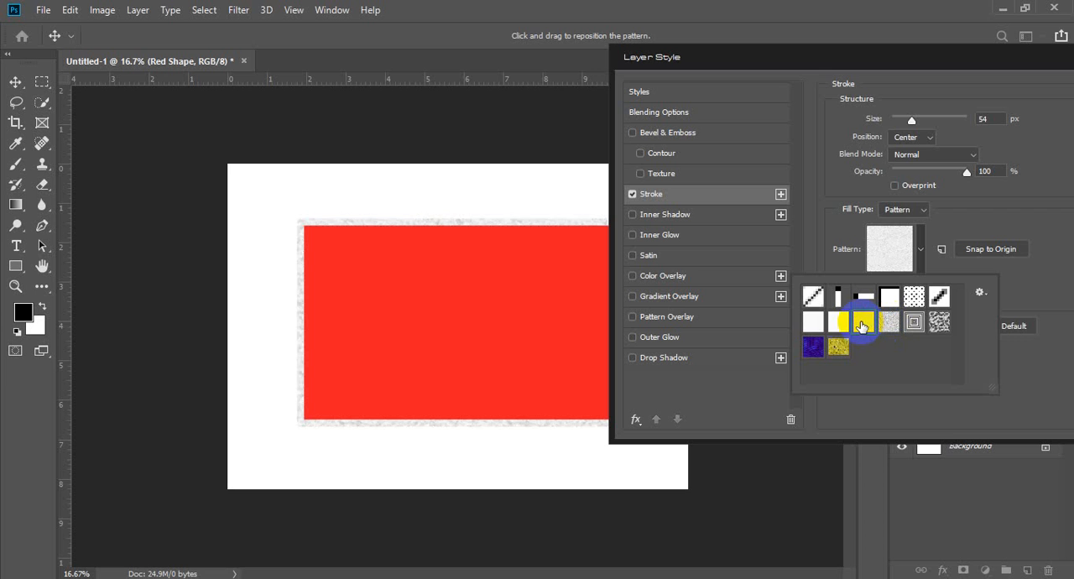
click(837, 324)
click(813, 325)
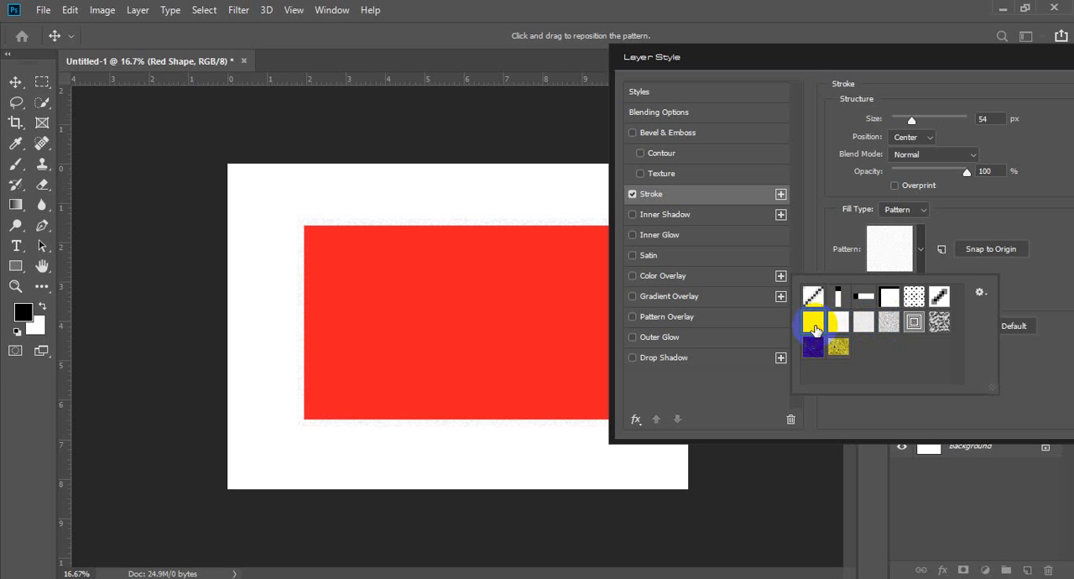
Step: Compare the Right Diagonal Dash, grid and vertical-line patterns on the stroke, finishing with the horizontal-line pattern
click(938, 297)
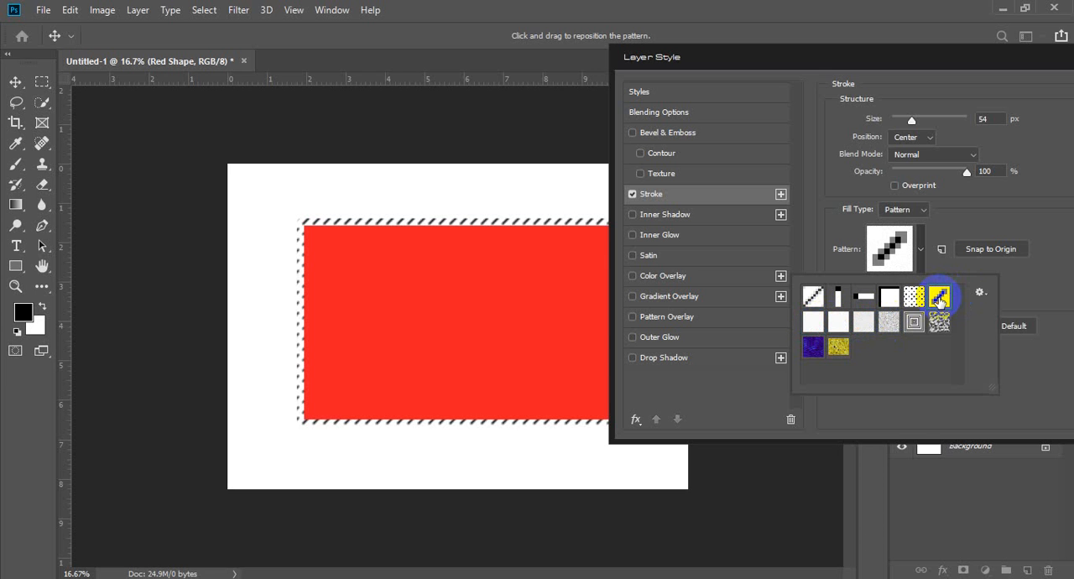
click(889, 299)
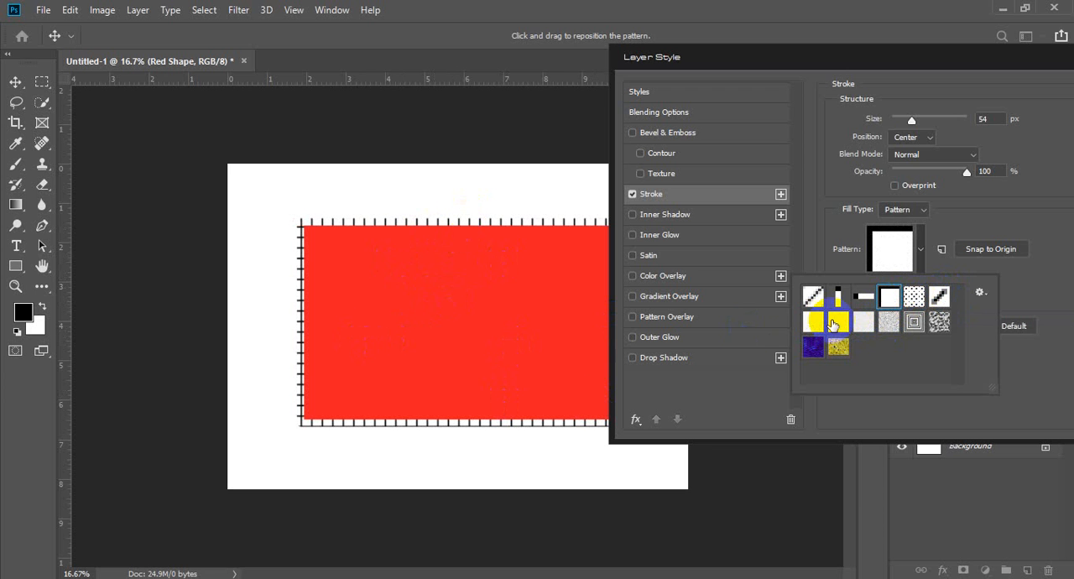
click(865, 299)
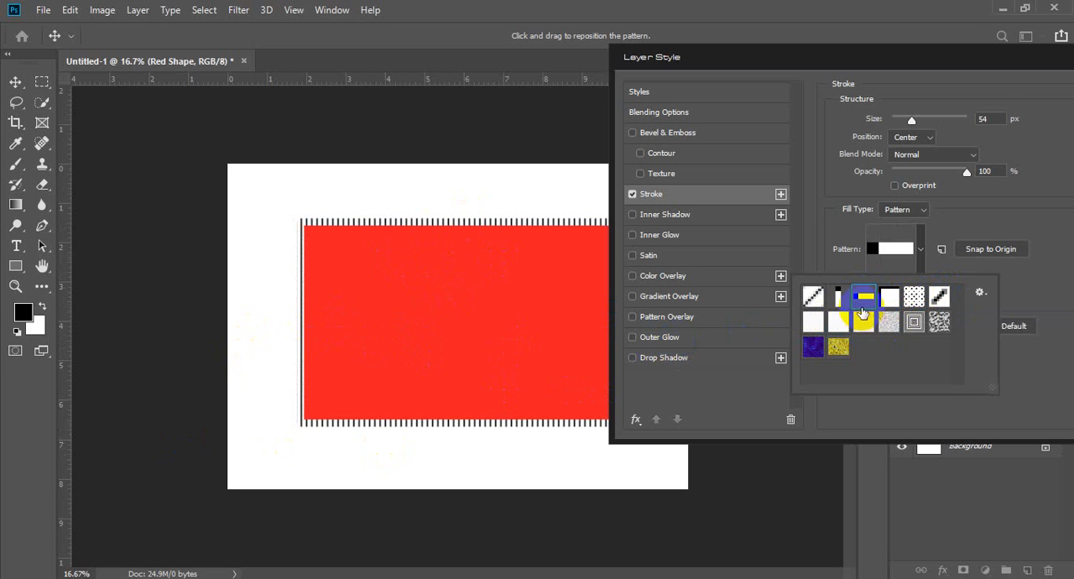
click(841, 298)
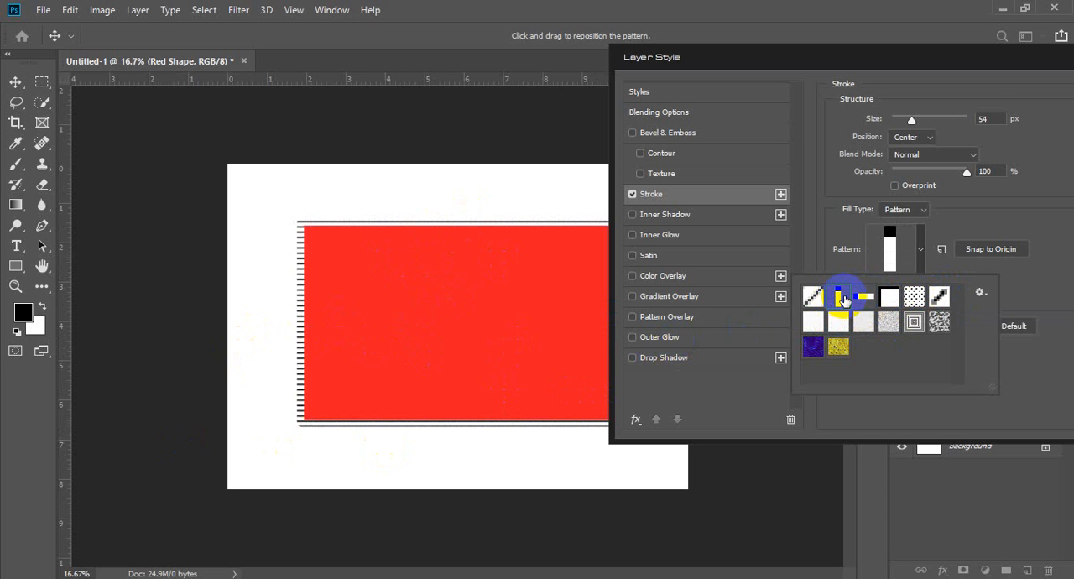
Step: Apply the first thin diagonal-line pattern to the stroke and set the pattern scale to 1000%
click(812, 296)
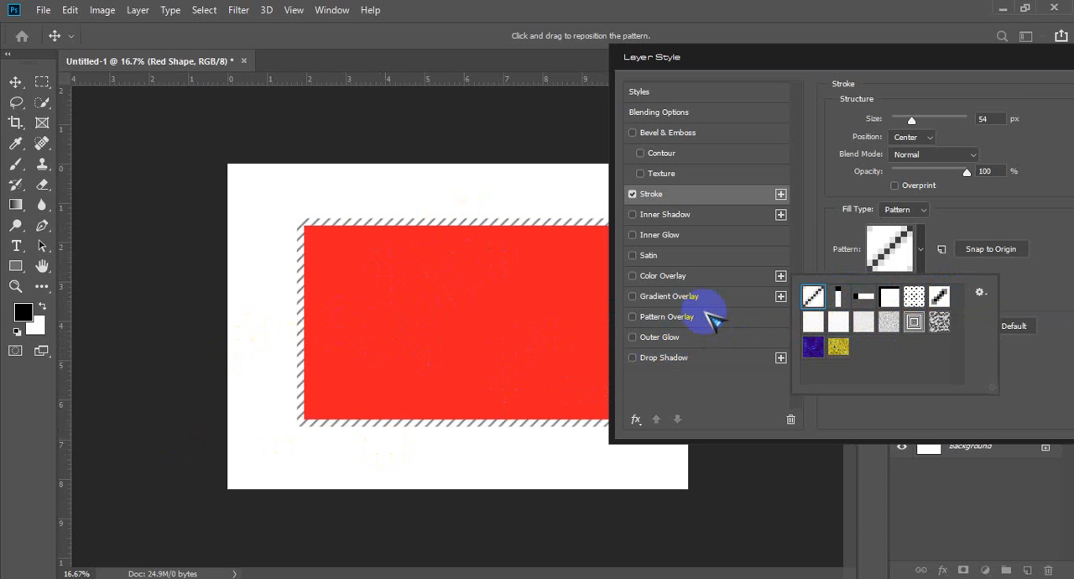
click(971, 227)
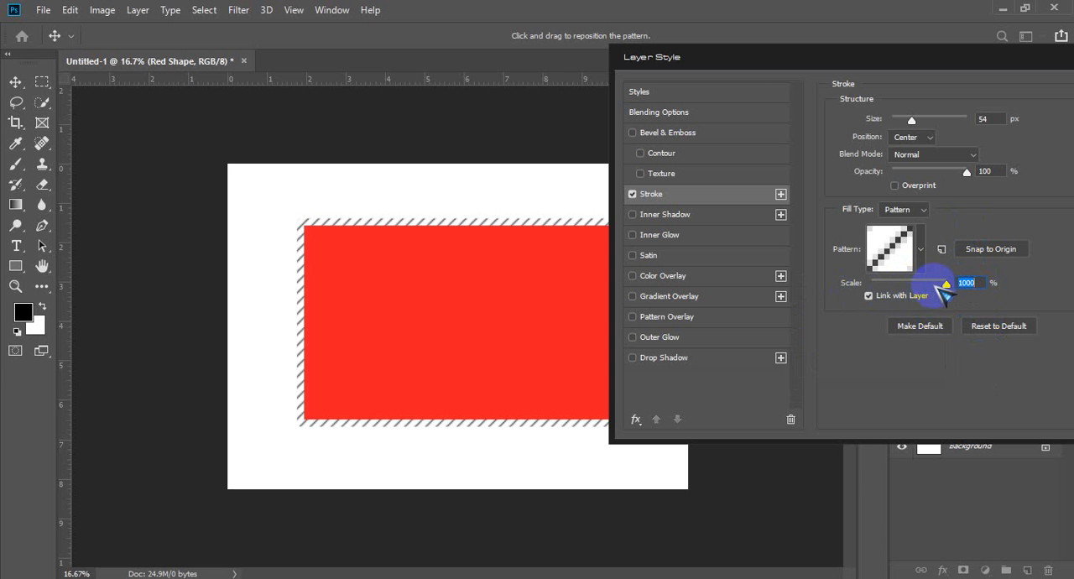
click(913, 285)
drag(913, 285, 941, 284)
mouse_move(379, 217)
mouse_down()
mouse_move(328, 220)
mouse_move(440, 214)
mouse_up()
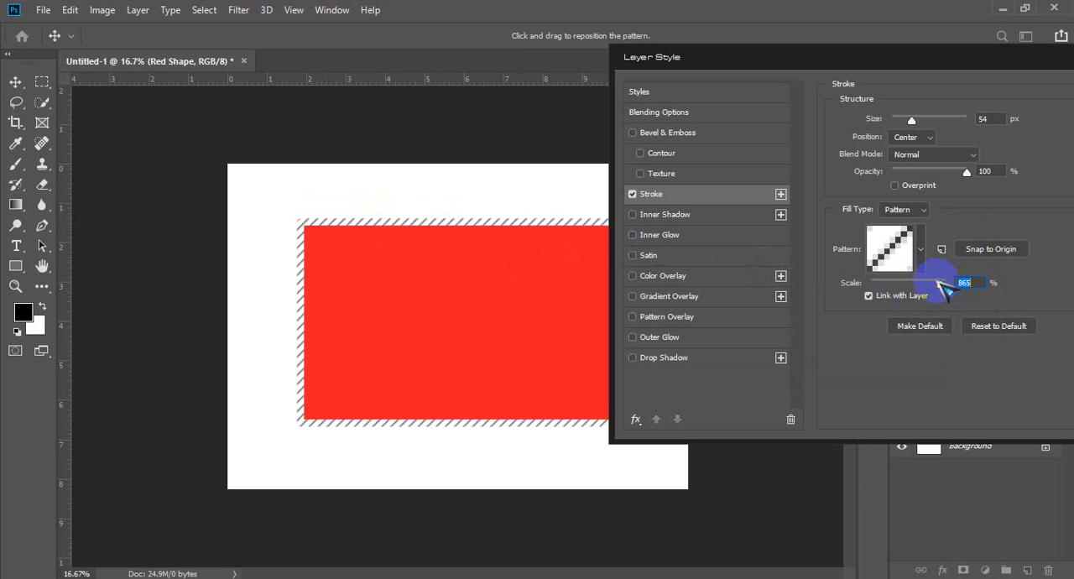
mouse_move(941, 284)
mouse_down()
mouse_move(970, 282)
mouse_move(947, 282)
mouse_up()
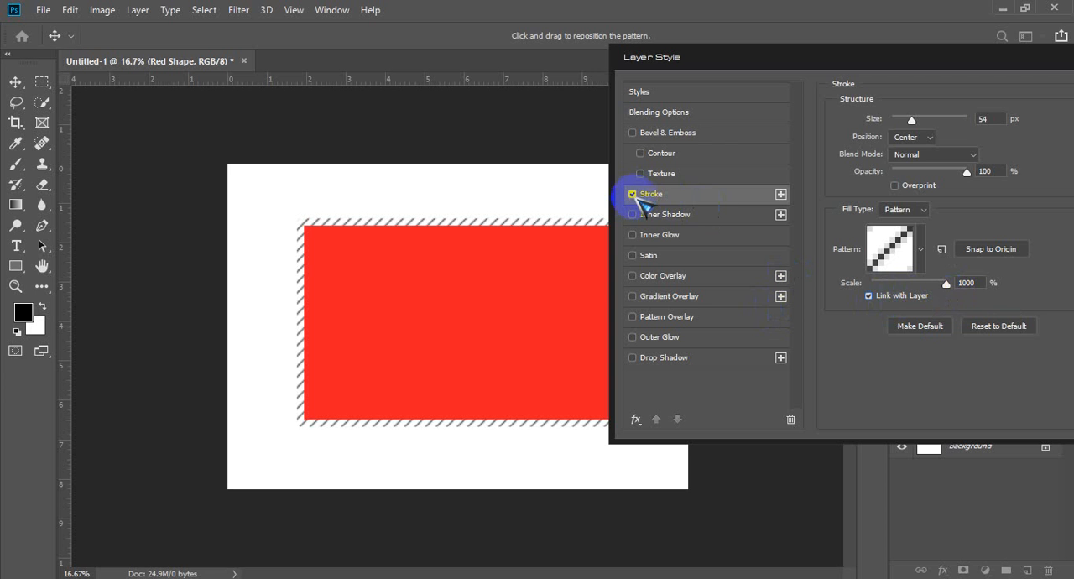
Step: Turn off the Stroke effect and enable Inner Shadow on the red rectangle layer
click(634, 195)
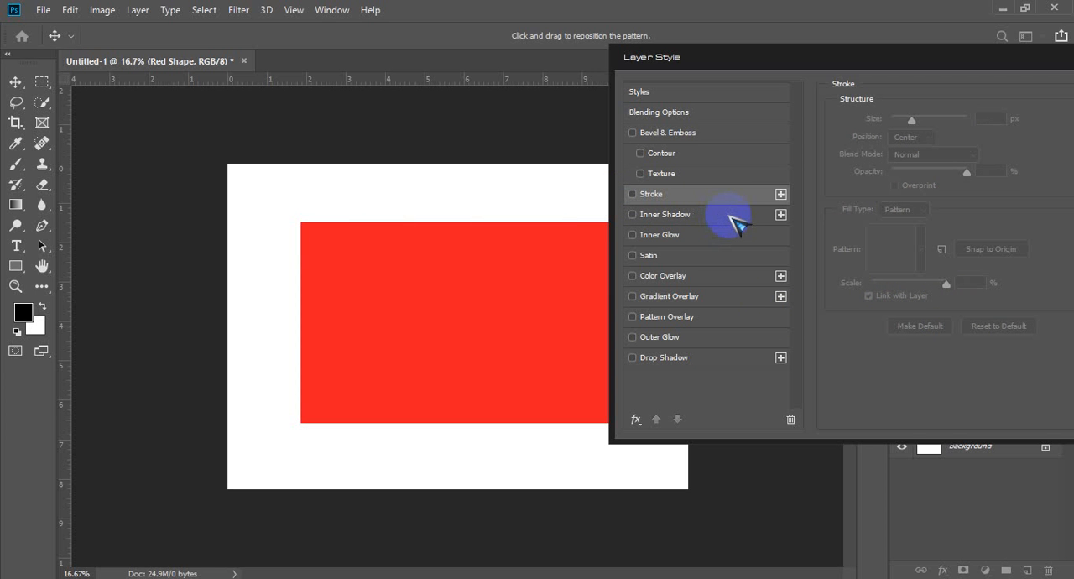
click(736, 223)
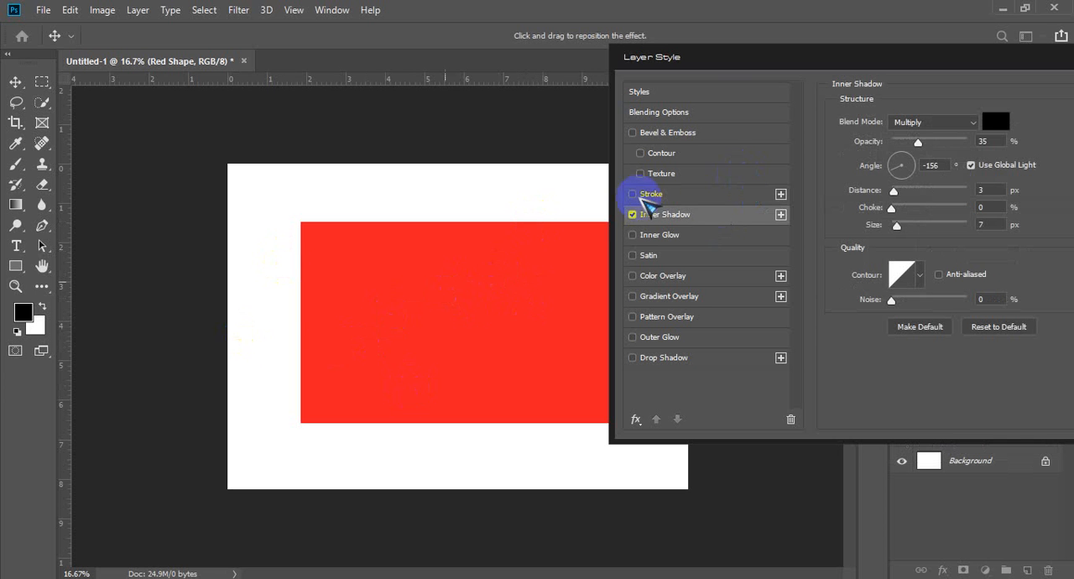
click(634, 215)
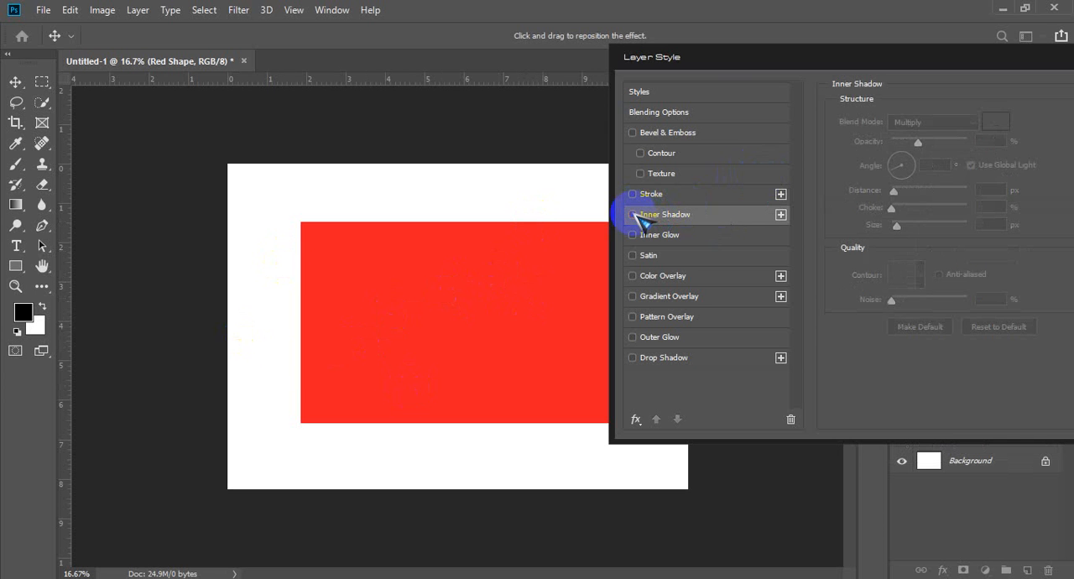
click(634, 216)
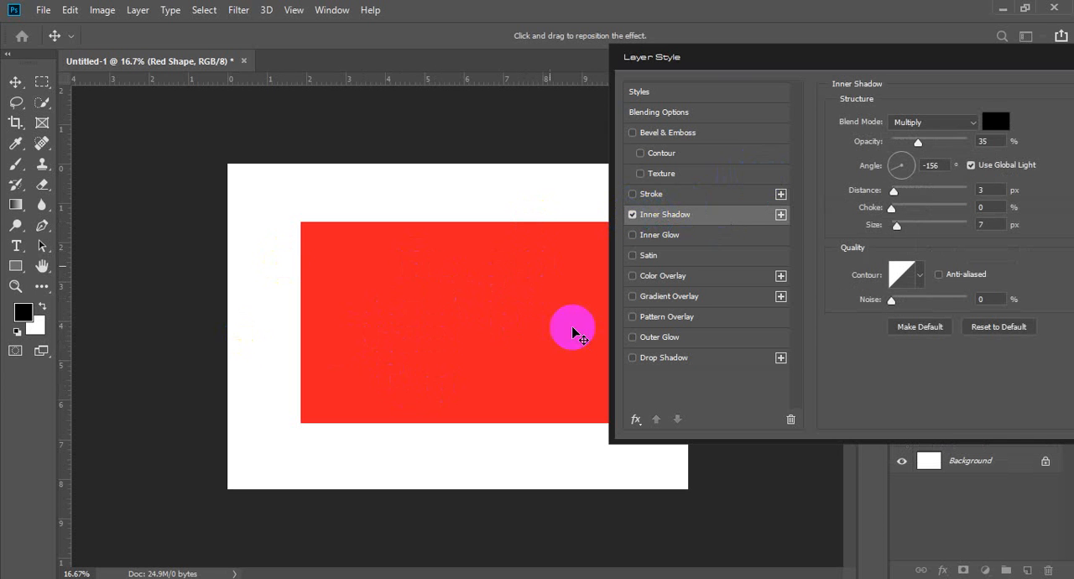
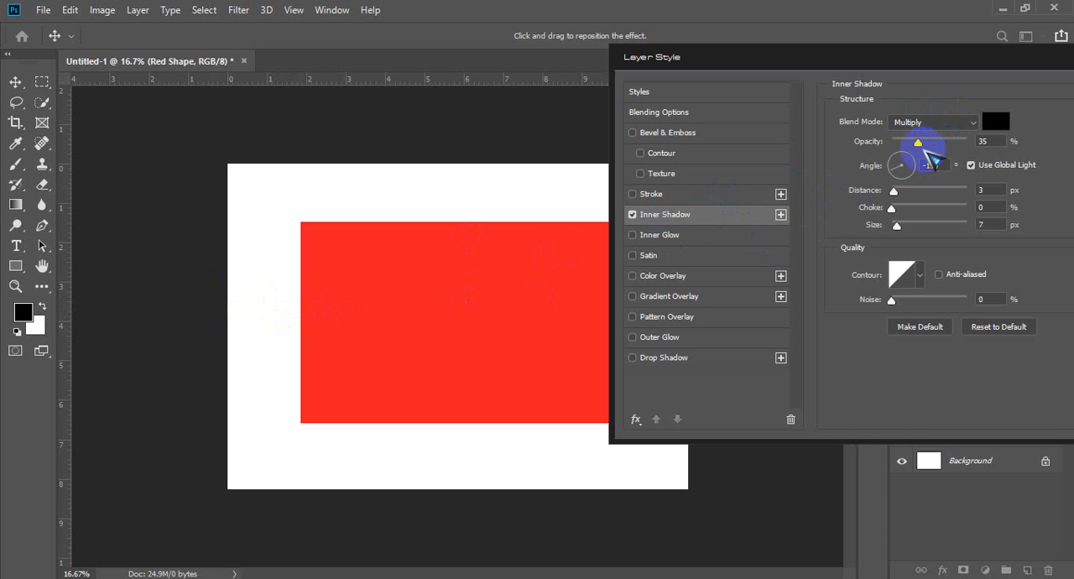
Step: Set the Inner Shadow to 40% opacity, 53 px distance, 23% choke and 218 px size
drag(918, 142, 955, 142)
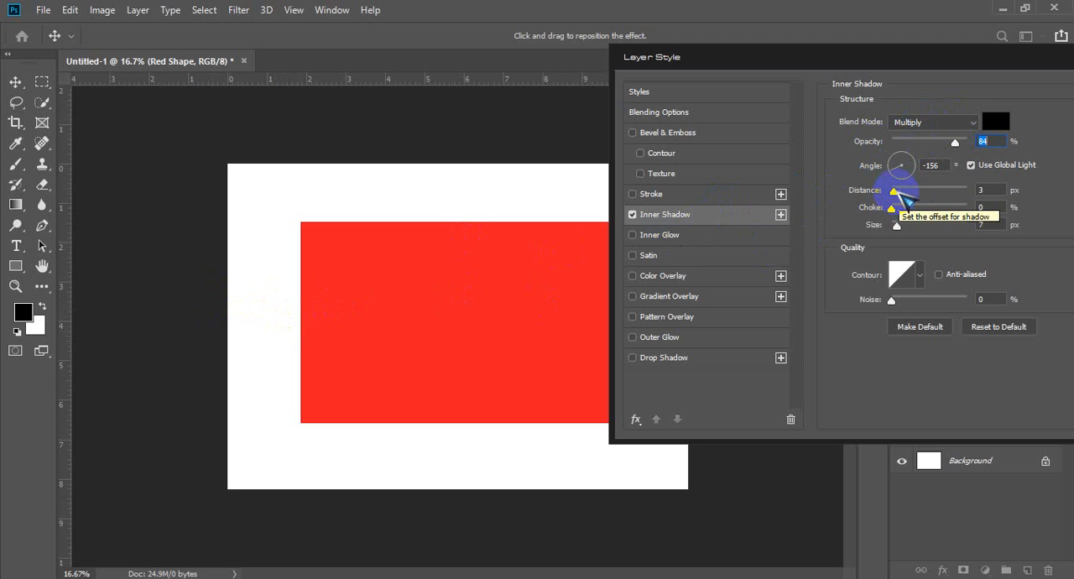
drag(894, 190, 935, 190)
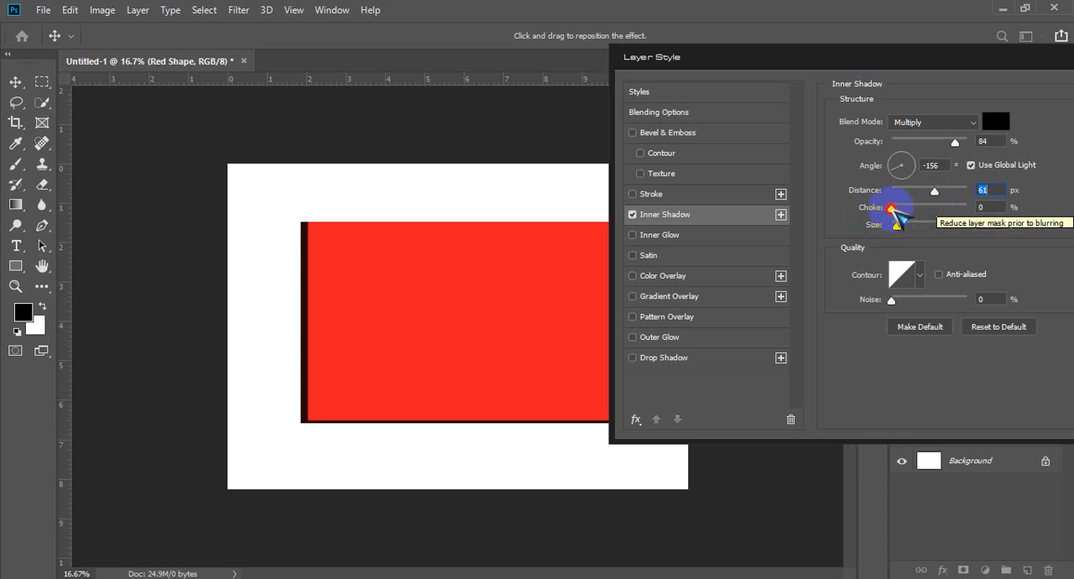
drag(892, 209, 969, 208)
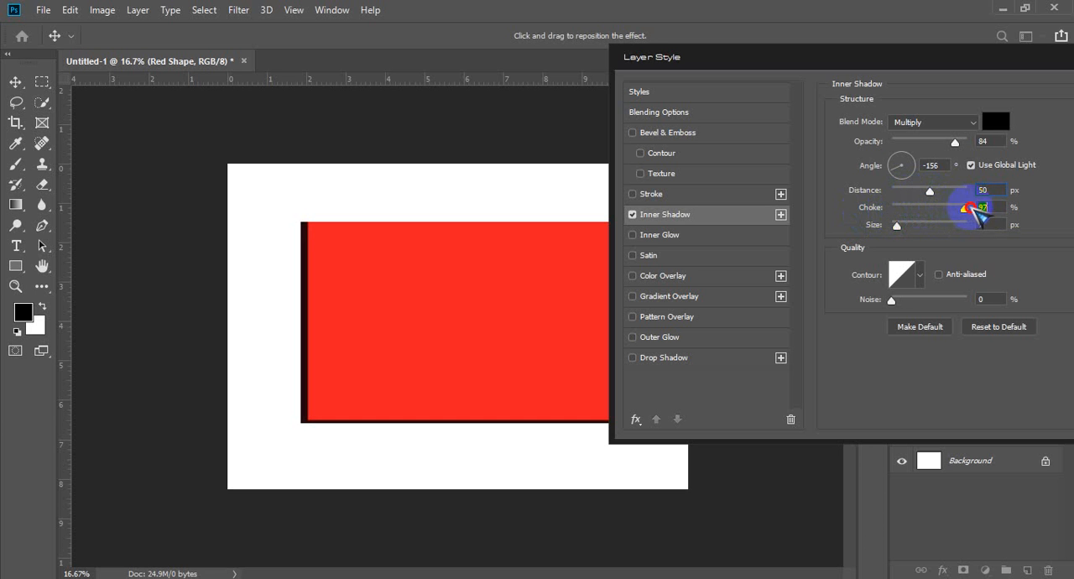
drag(954, 143, 923, 144)
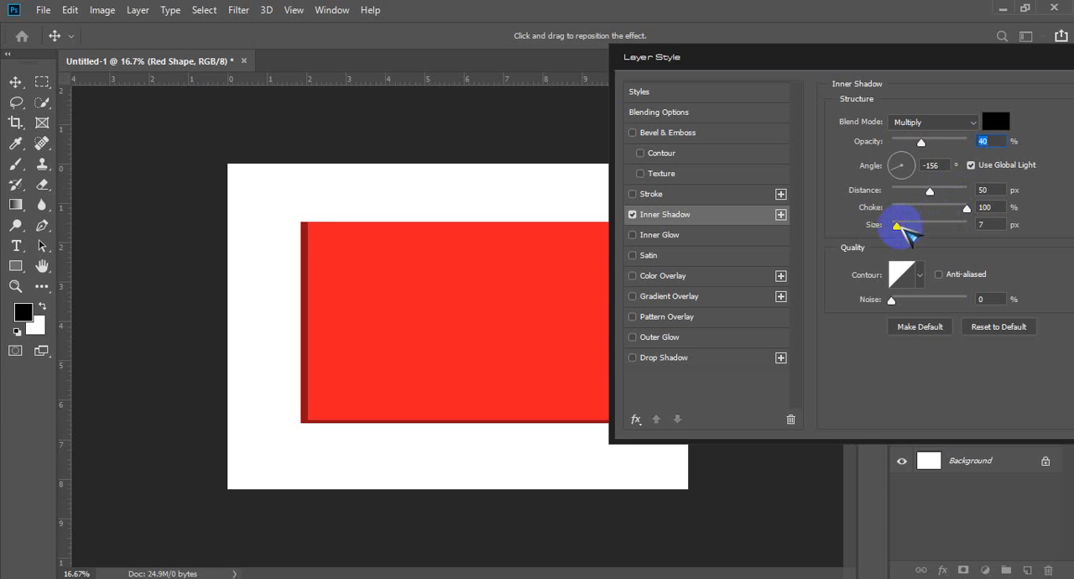
drag(898, 225, 955, 224)
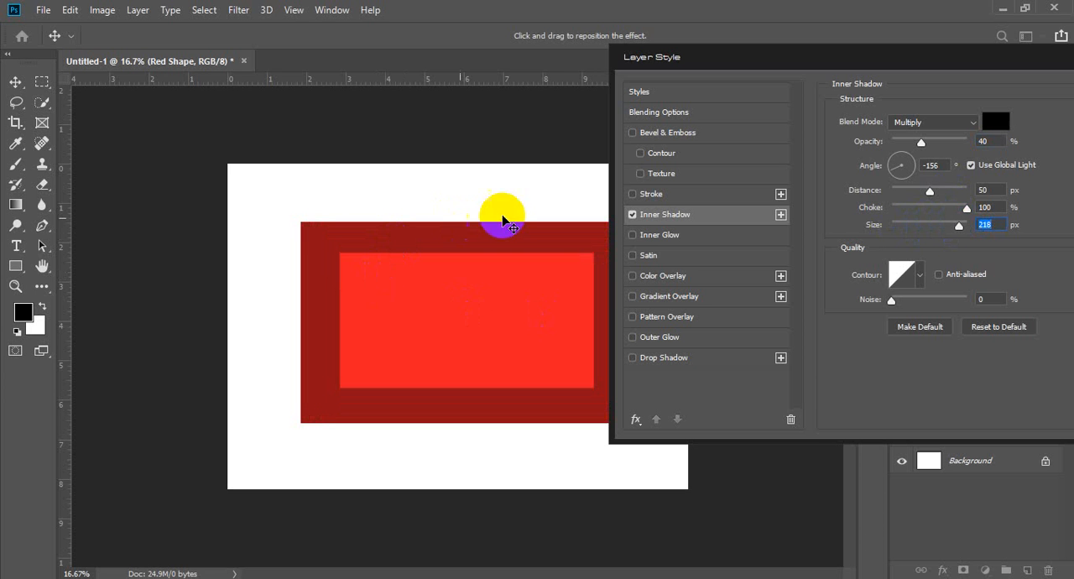
drag(927, 190, 912, 215)
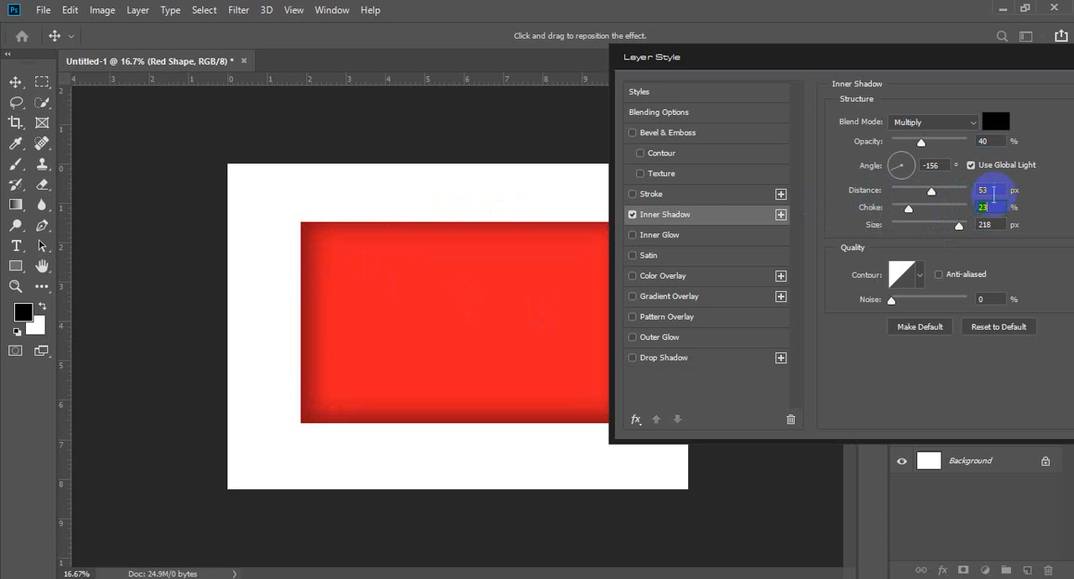
Step: Switch the Inner Shadow off and on to compare the red rectangle with and without it
click(636, 216)
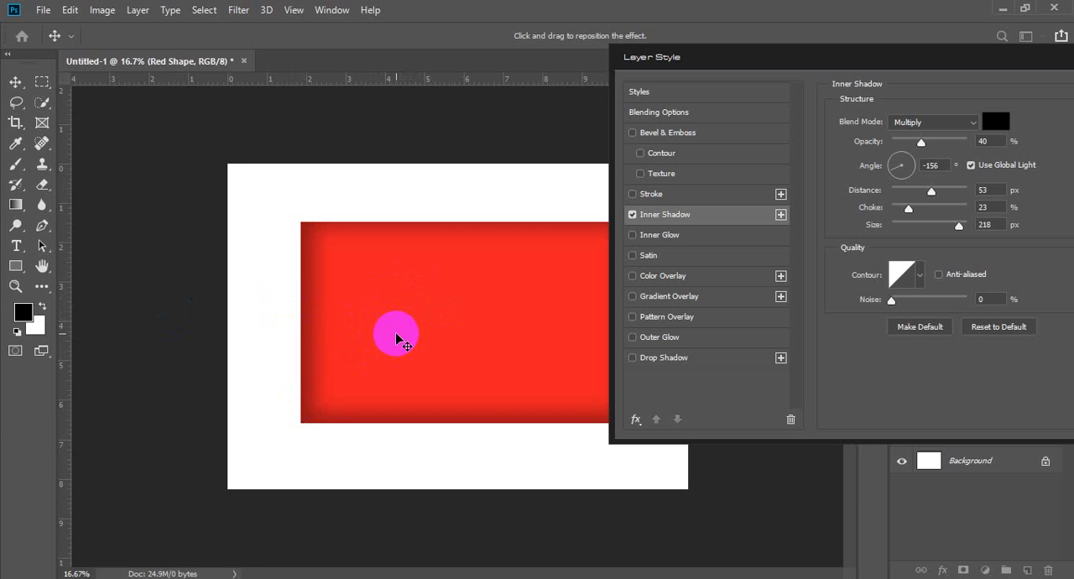
click(632, 214)
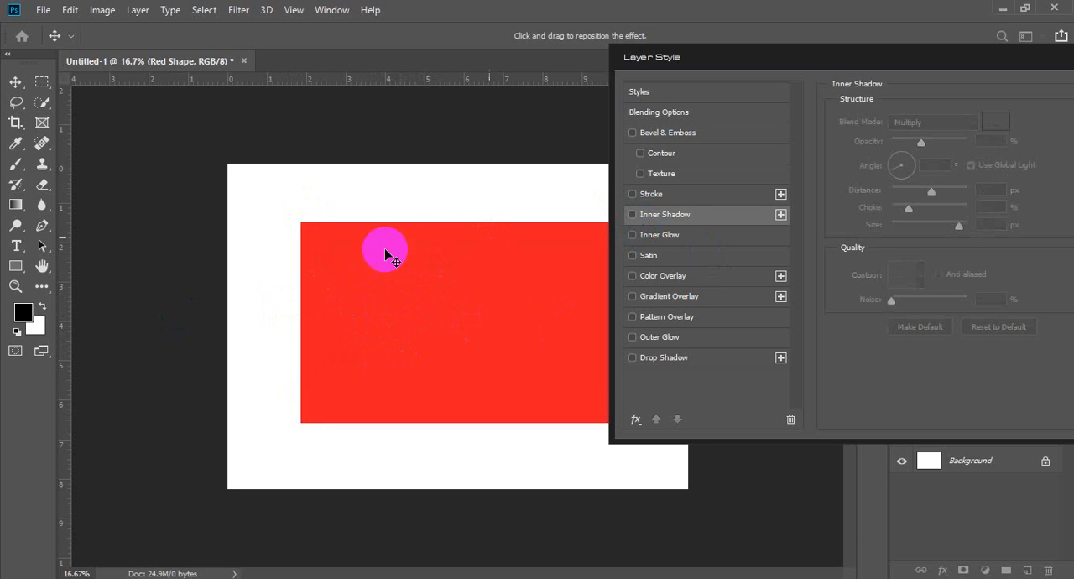
click(633, 215)
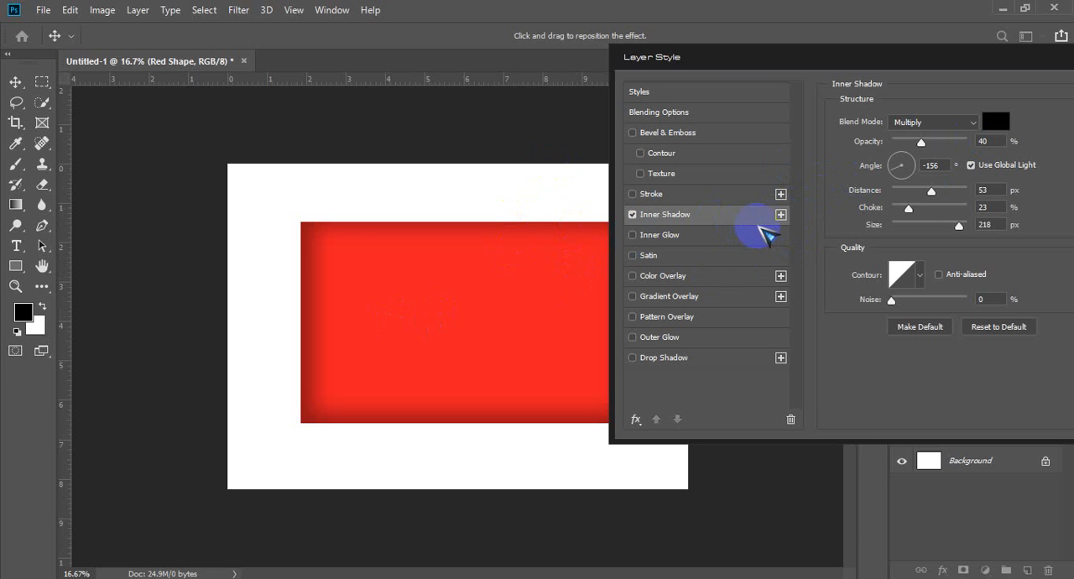
Step: Add a second Inner Shadow and set the upper one's opacity to 100% and angle to 31°
click(781, 215)
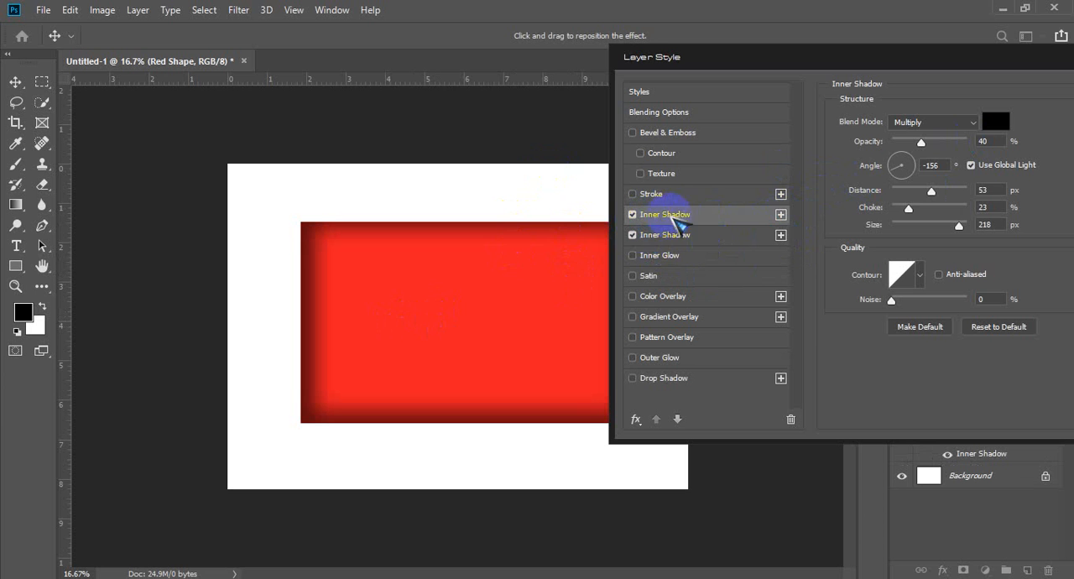
drag(926, 144, 982, 140)
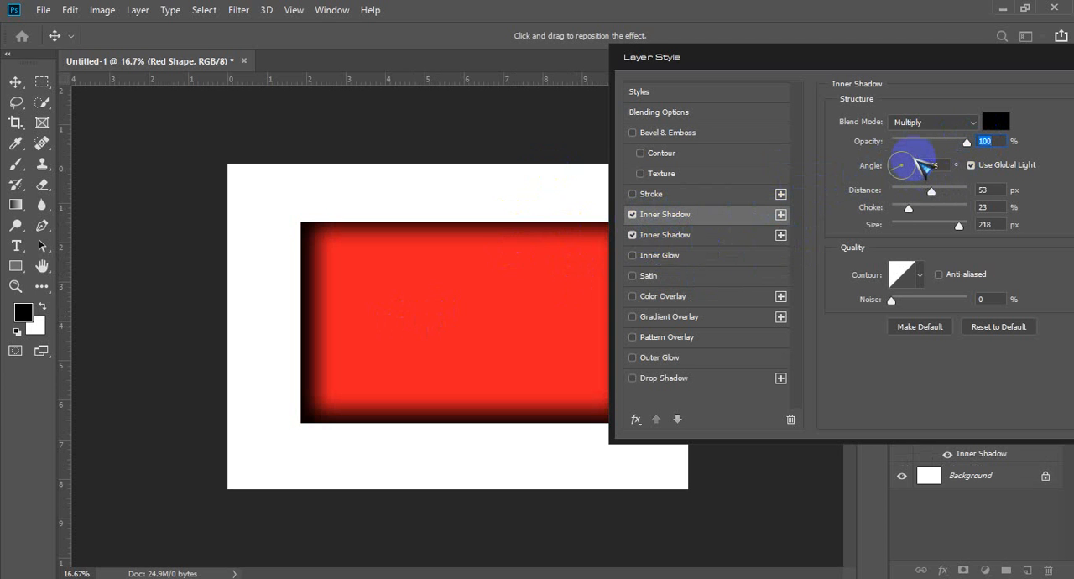
click(919, 162)
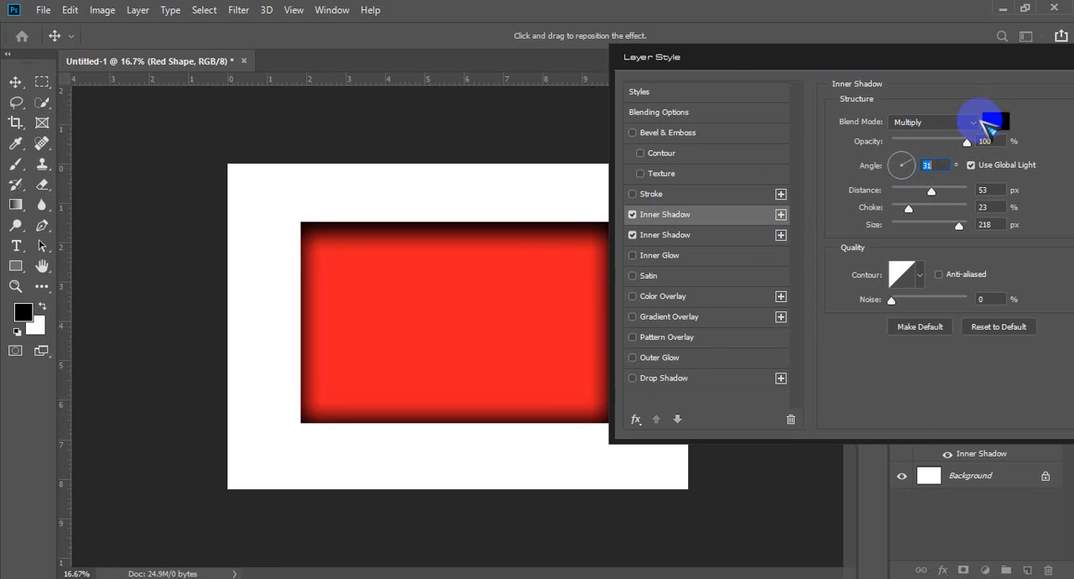
Step: Change the upper Inner Shadow's colour to dark red #600000 and reduce its opacity to 41%
click(995, 122)
drag(414, 235, 526, 234)
click(686, 101)
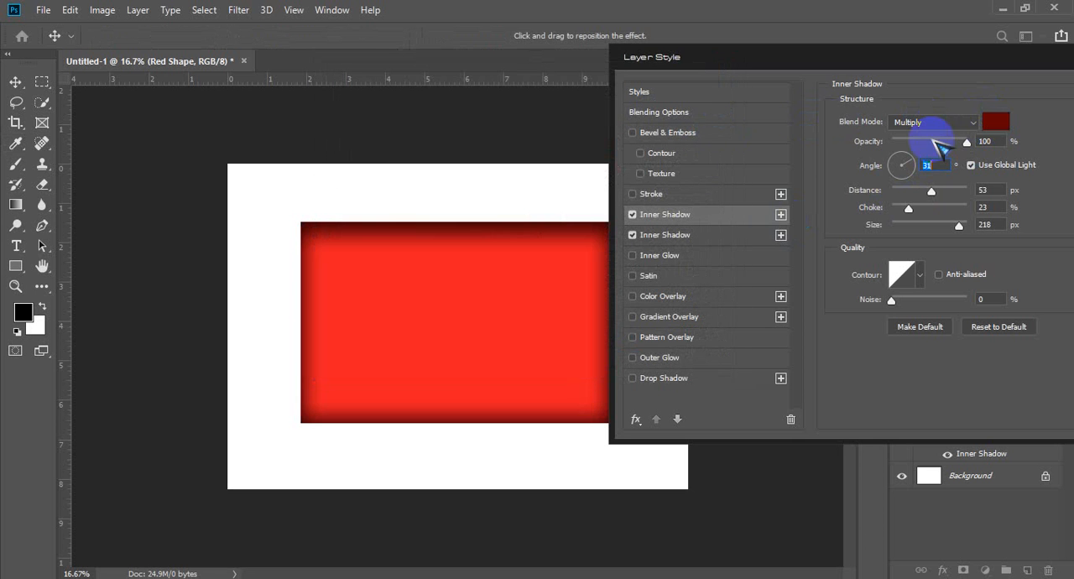
drag(965, 143, 923, 141)
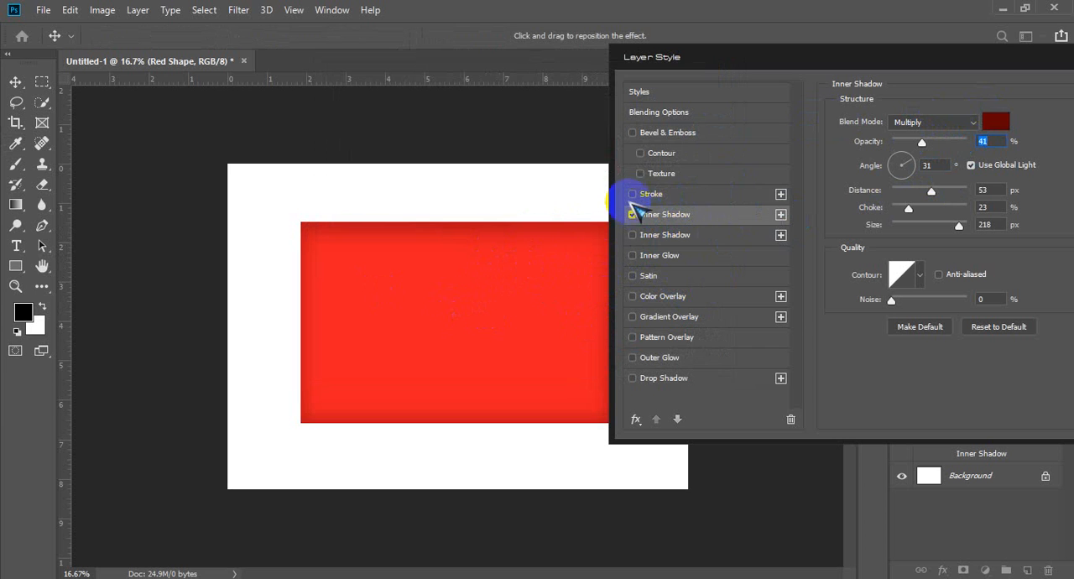
Step: Toggle the Stroke and the two Inner Shadows individually to compare their effect on the rectangle
click(633, 194)
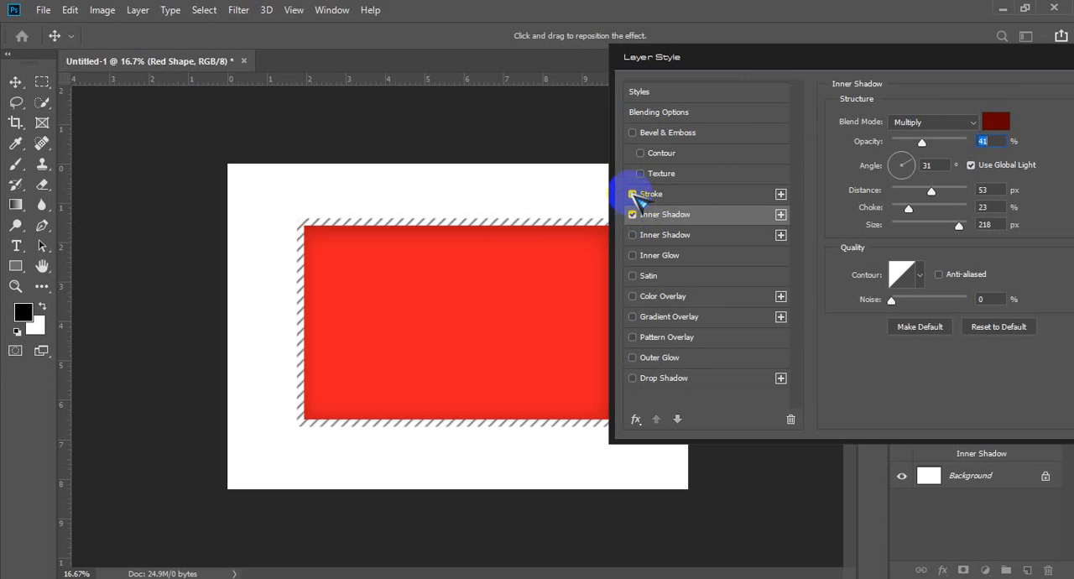
click(633, 193)
click(633, 235)
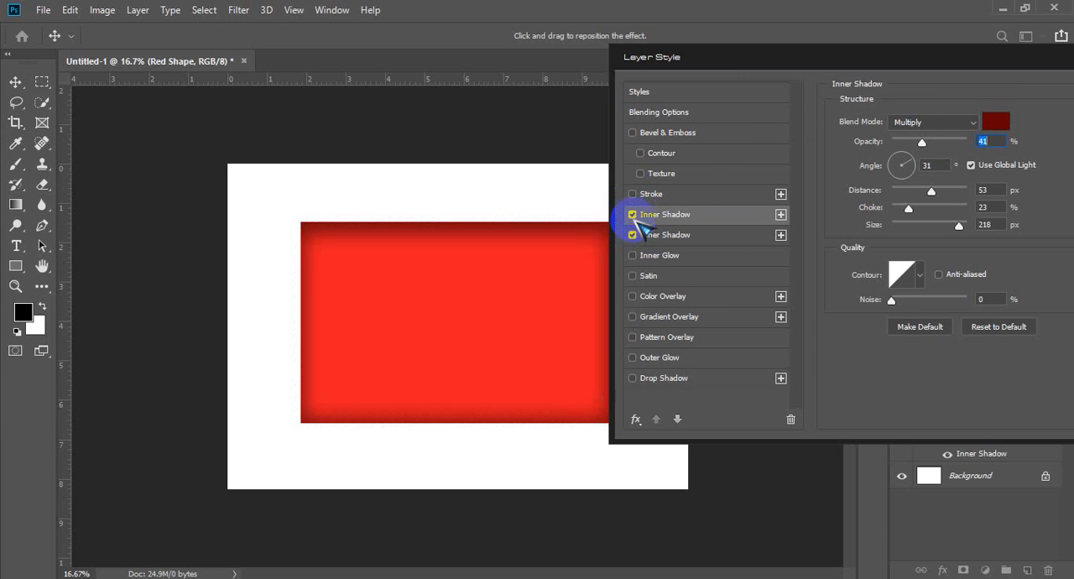
click(632, 215)
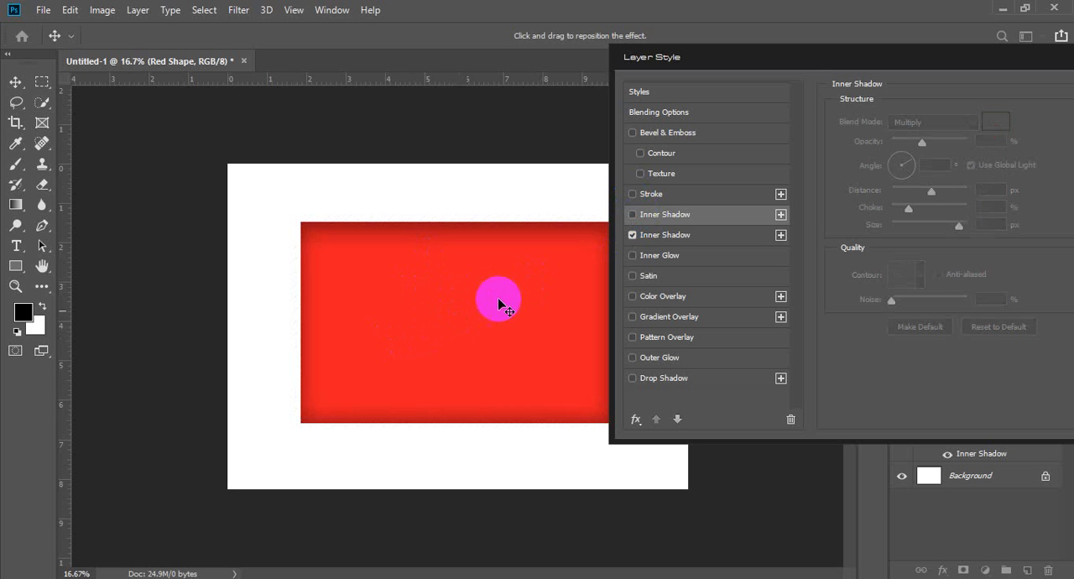
click(633, 235)
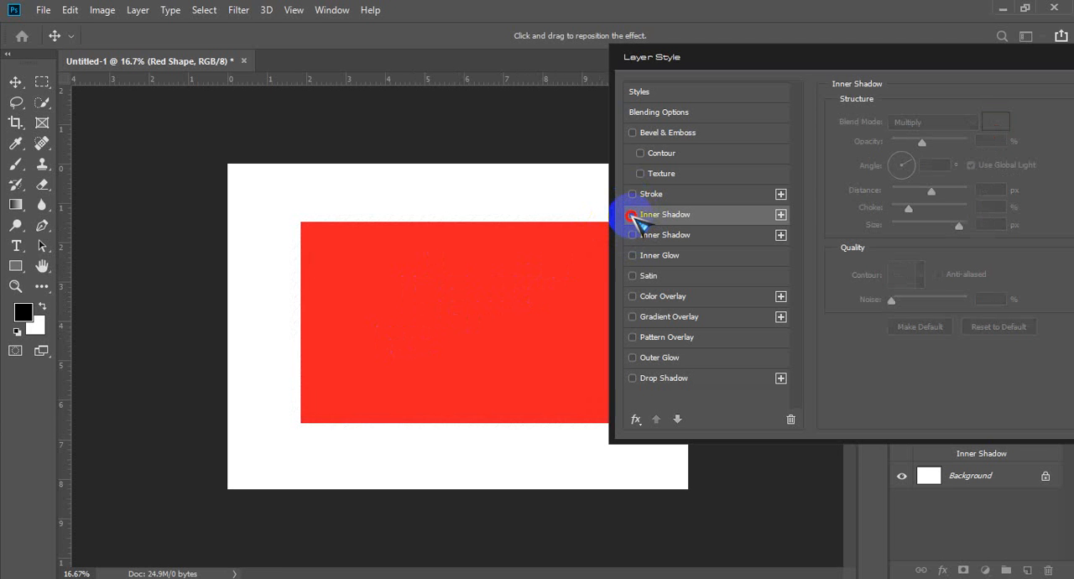
Step: Enable the upper Inner Shadow and darken its colour to #1f0000
click(633, 215)
click(996, 122)
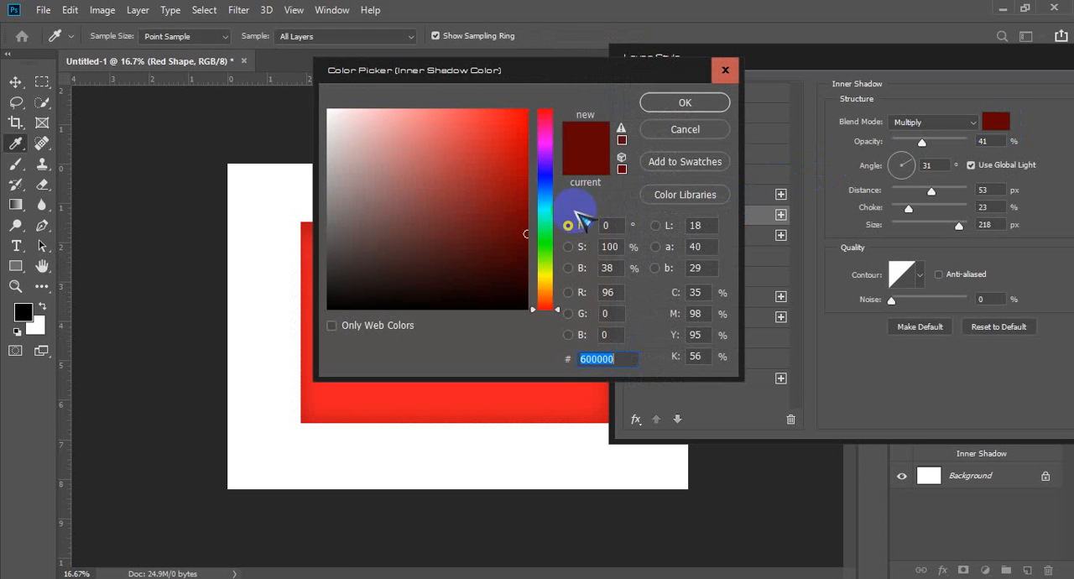
drag(515, 264, 526, 285)
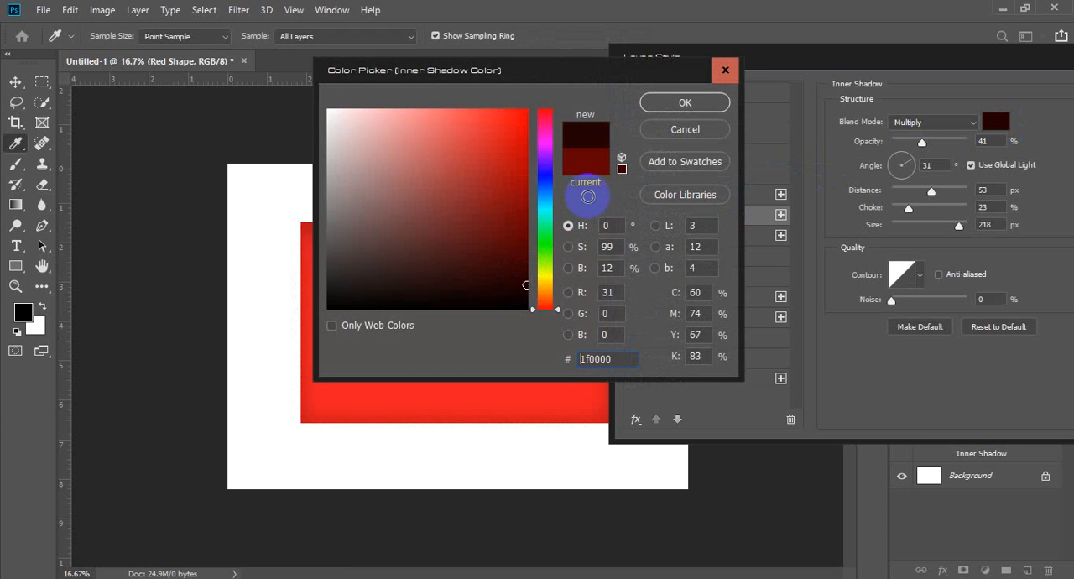
click(684, 102)
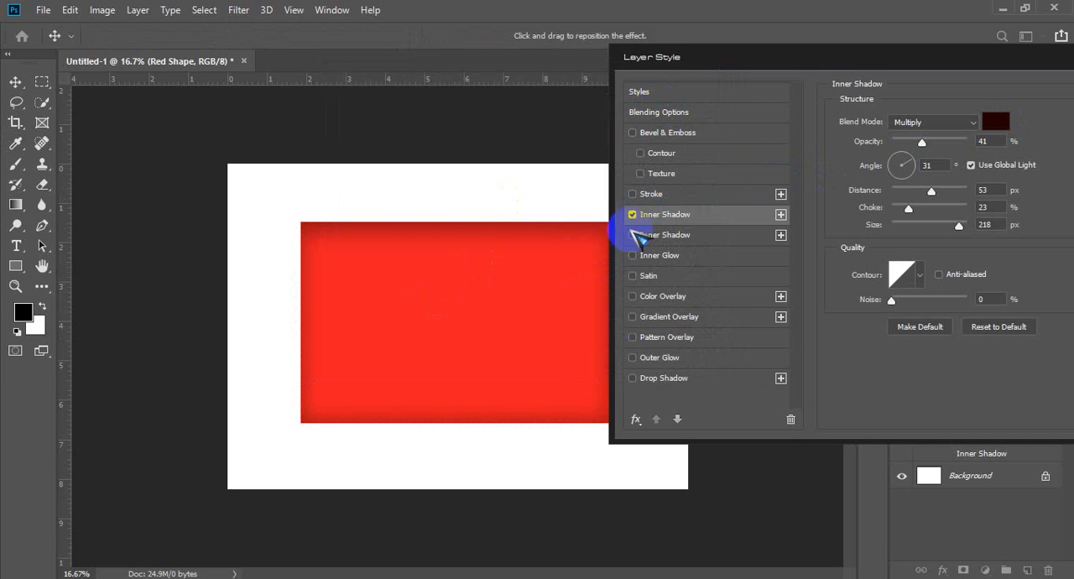
Step: Turn the lower, black Inner Shadow back on and delete that instance from the layer's effects
click(633, 235)
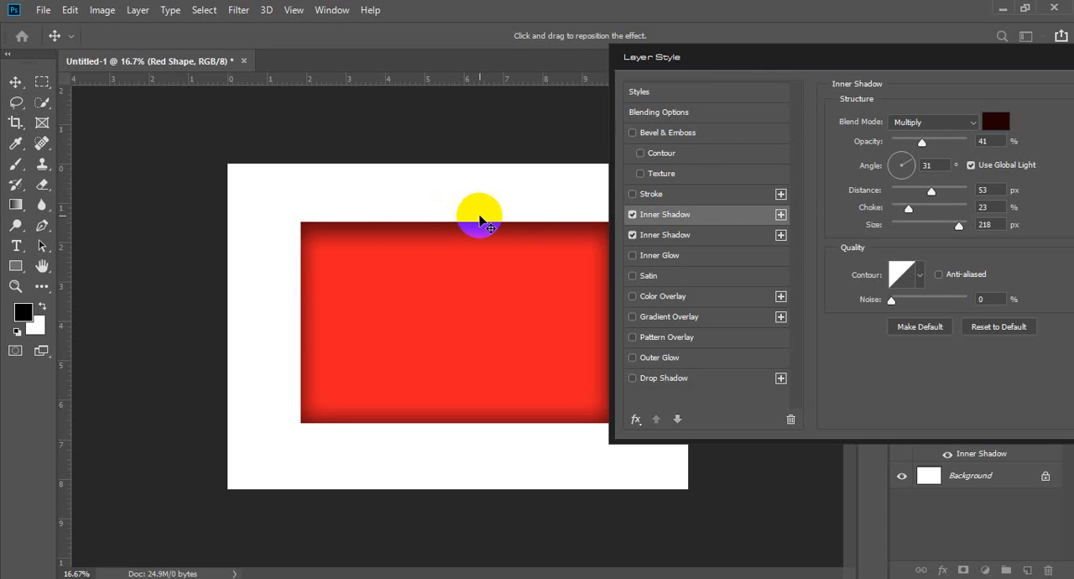
click(758, 244)
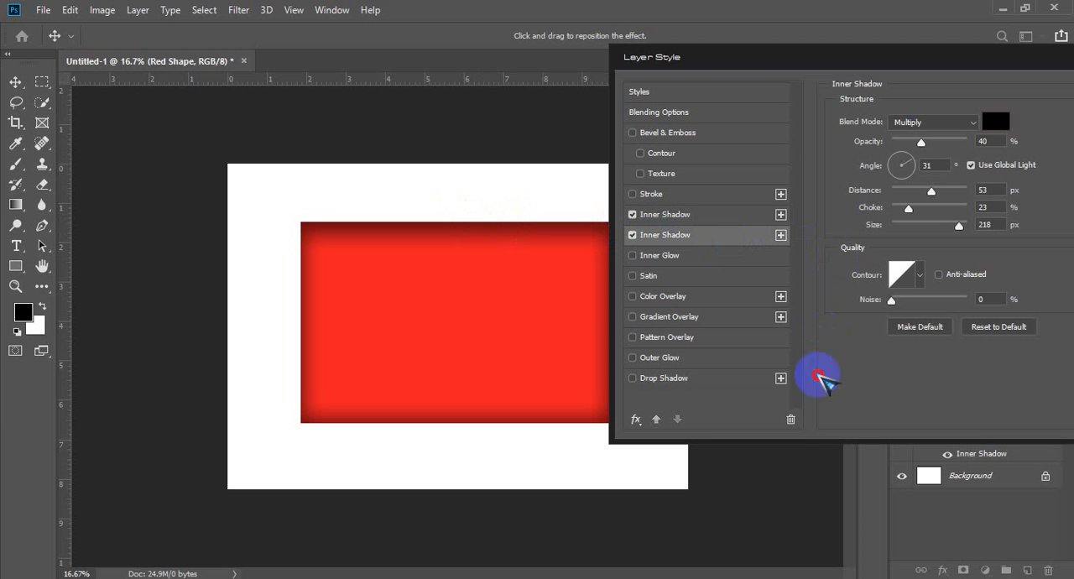
click(790, 422)
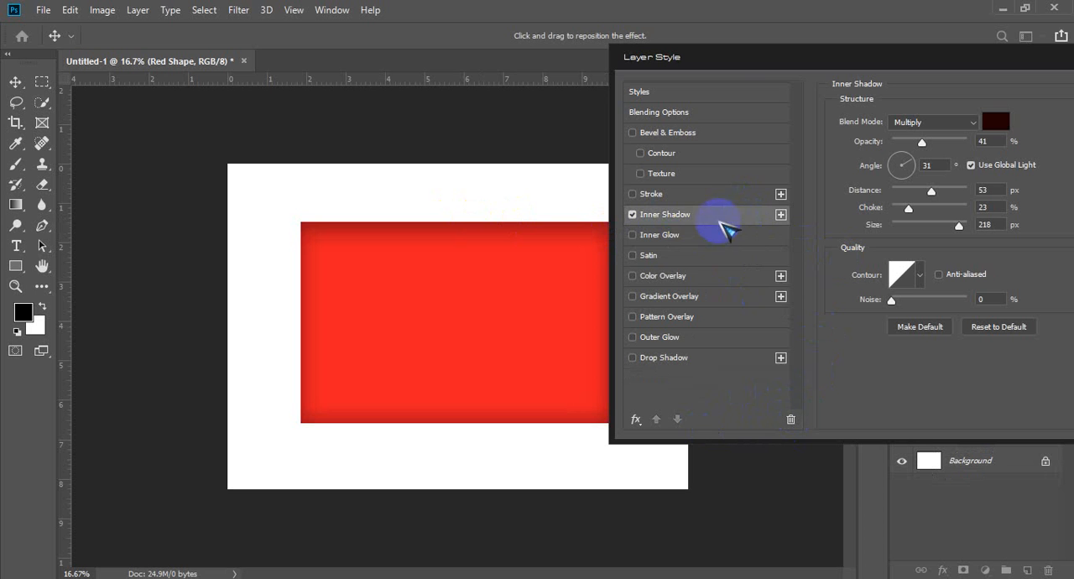
Step: Turn off the remaining Inner Shadow and enable Inner Glow on the red rectangle layer
click(633, 215)
click(703, 242)
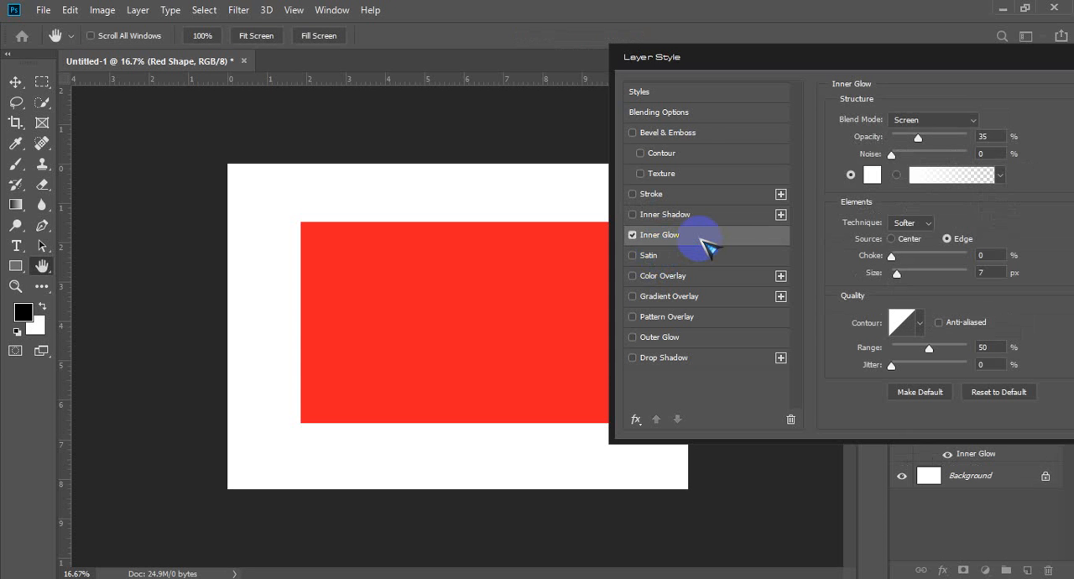
click(872, 173)
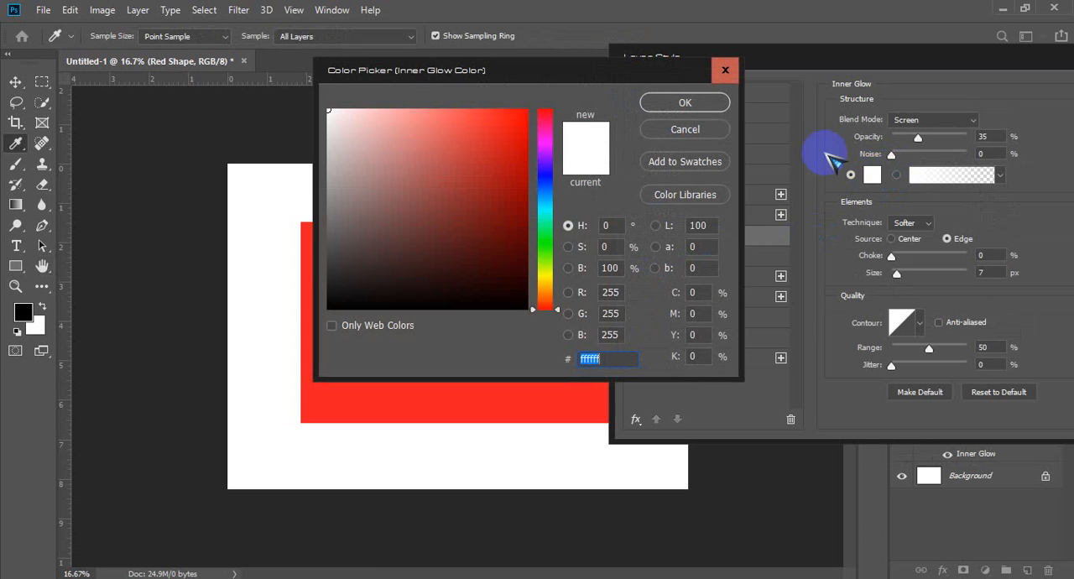
click(723, 73)
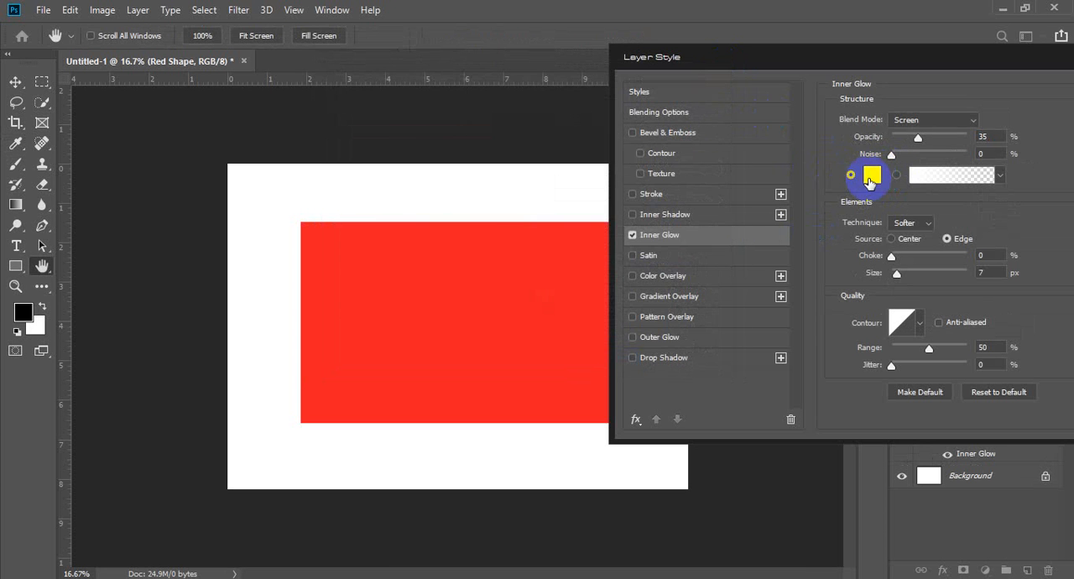
key(d)
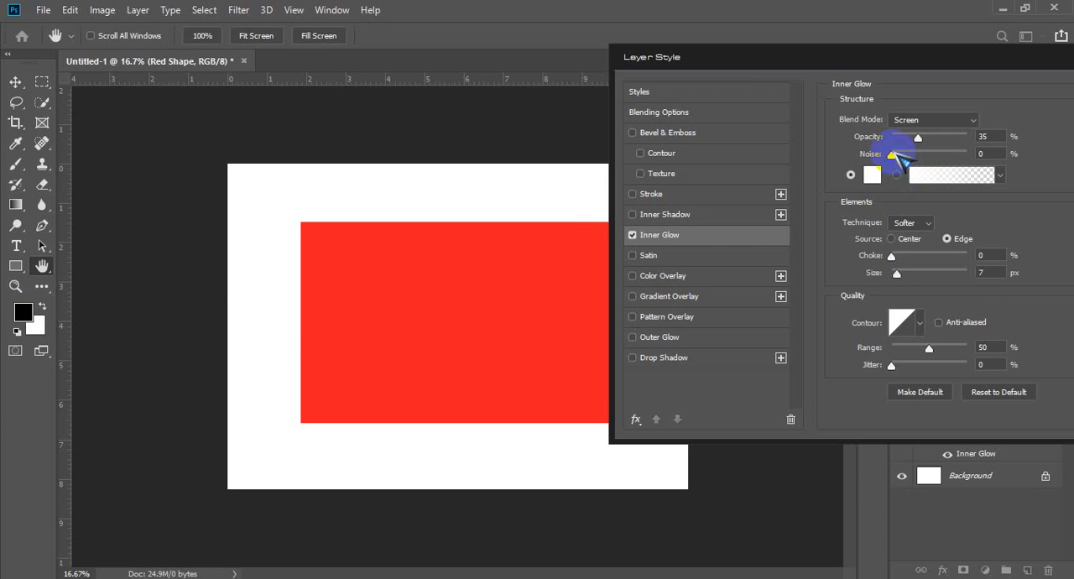
Step: Set the Inner Glow's noise and opacity to 100% and its colour to black #000000
drag(905, 155, 980, 153)
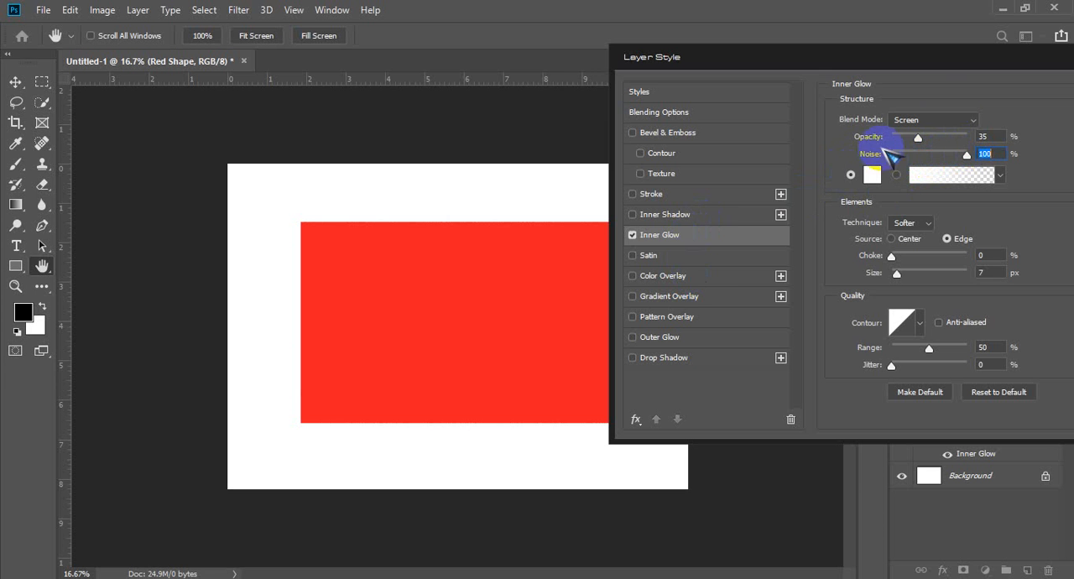
drag(918, 137, 979, 134)
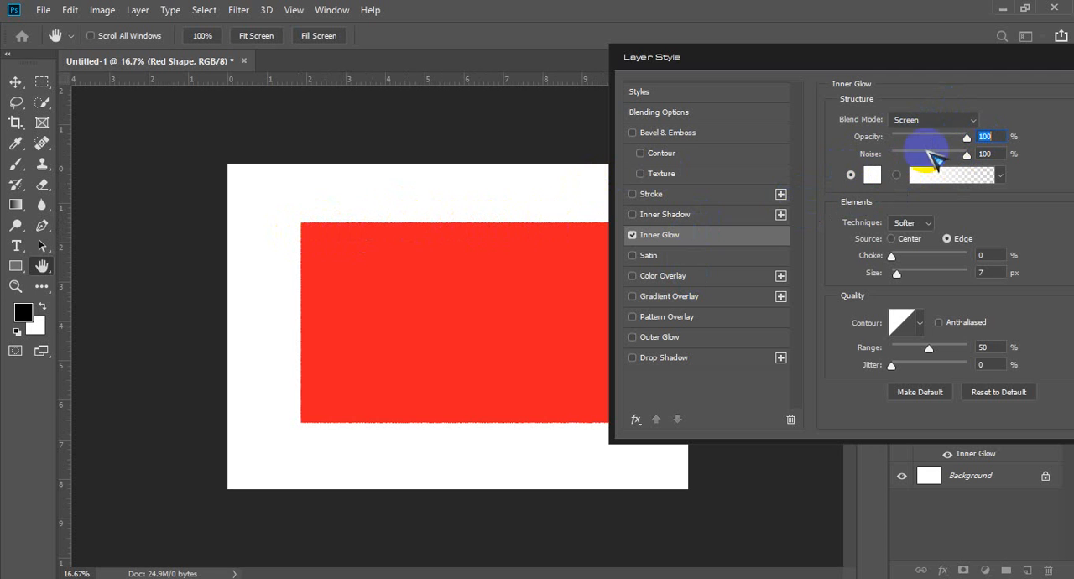
click(872, 174)
drag(327, 295, 271, 336)
click(691, 102)
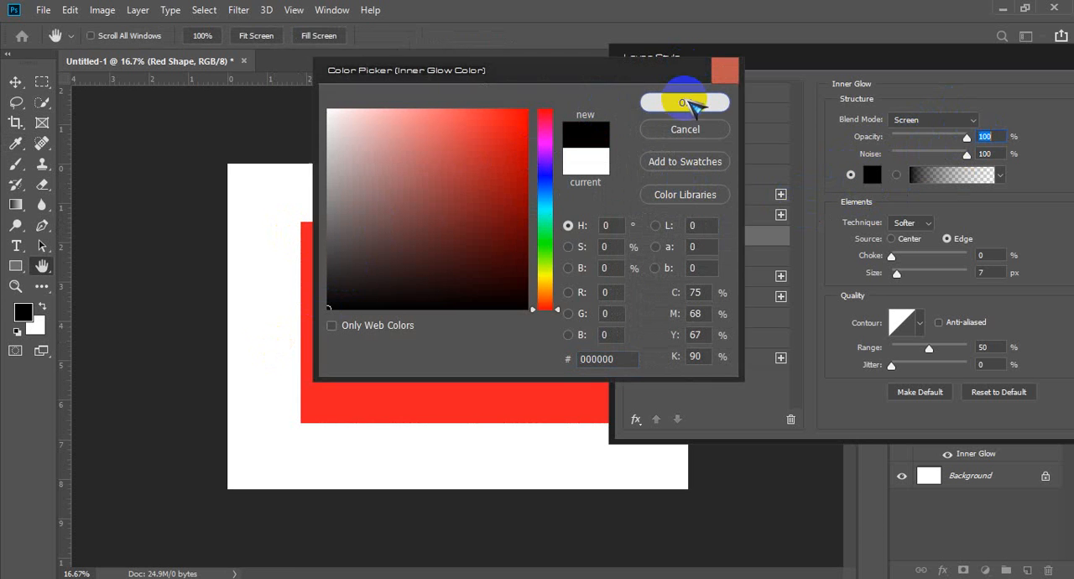
Step: Edit the Inner Glow's gradient, moving the starting colour stop and starting opacity stop to 46%
click(955, 176)
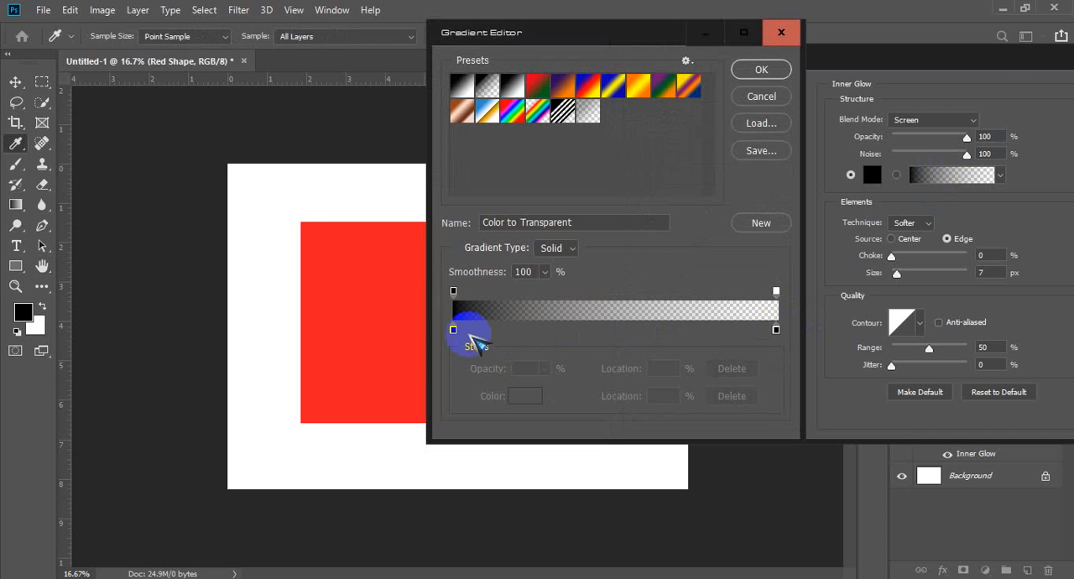
drag(453, 330, 601, 330)
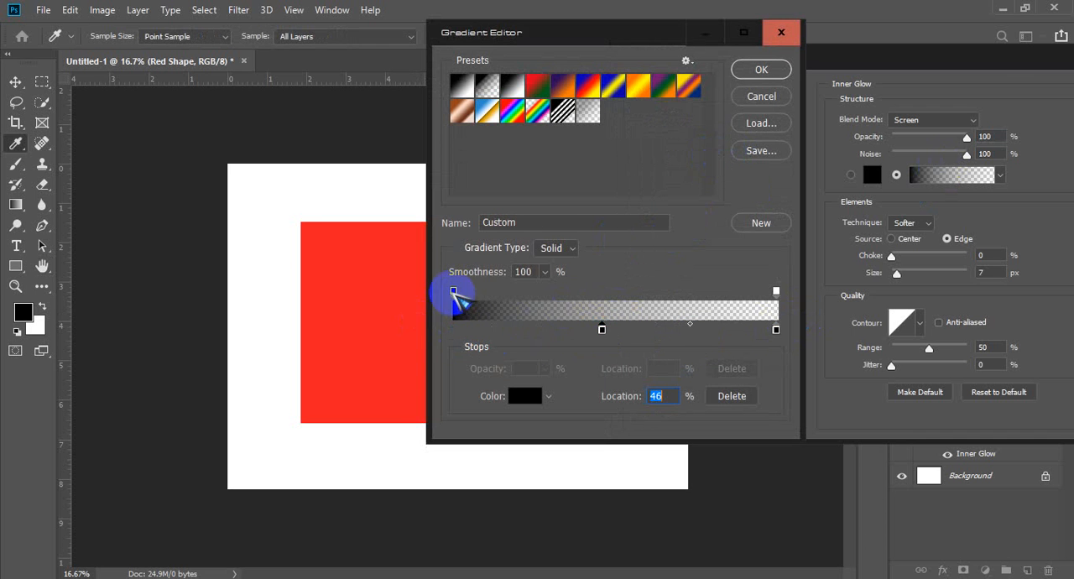
drag(454, 291, 605, 291)
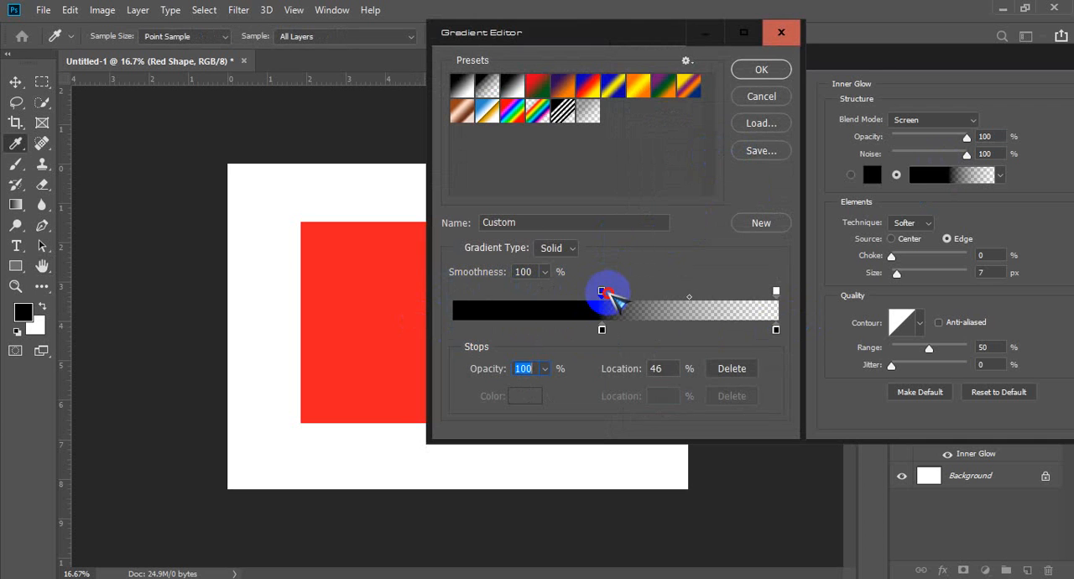
click(761, 69)
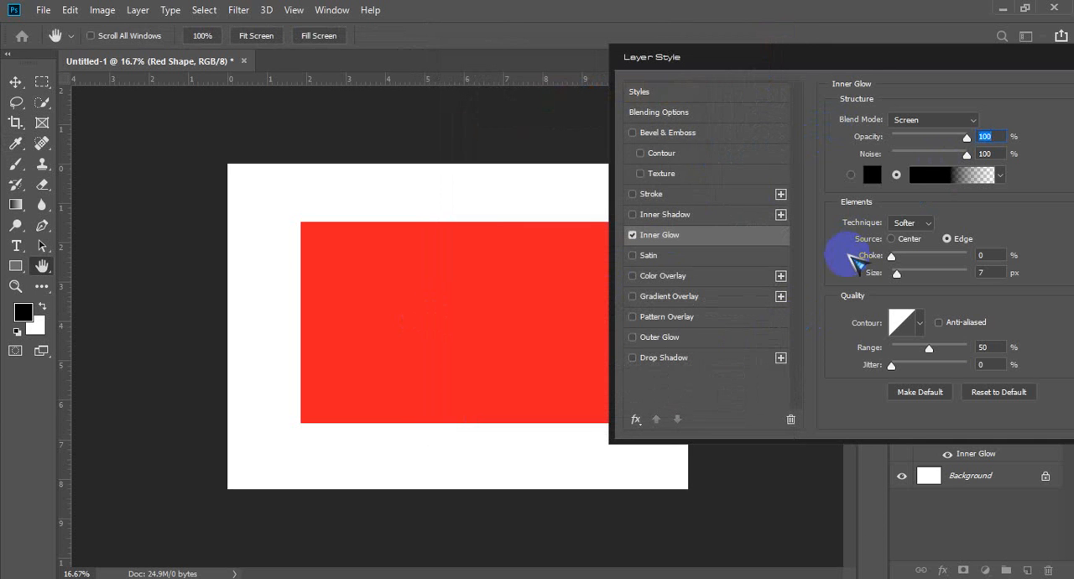
Step: Give the Inner Glow a solid colour and Center source, with 49% choke, 144 px size, Precise technique and 59% jitter
click(876, 176)
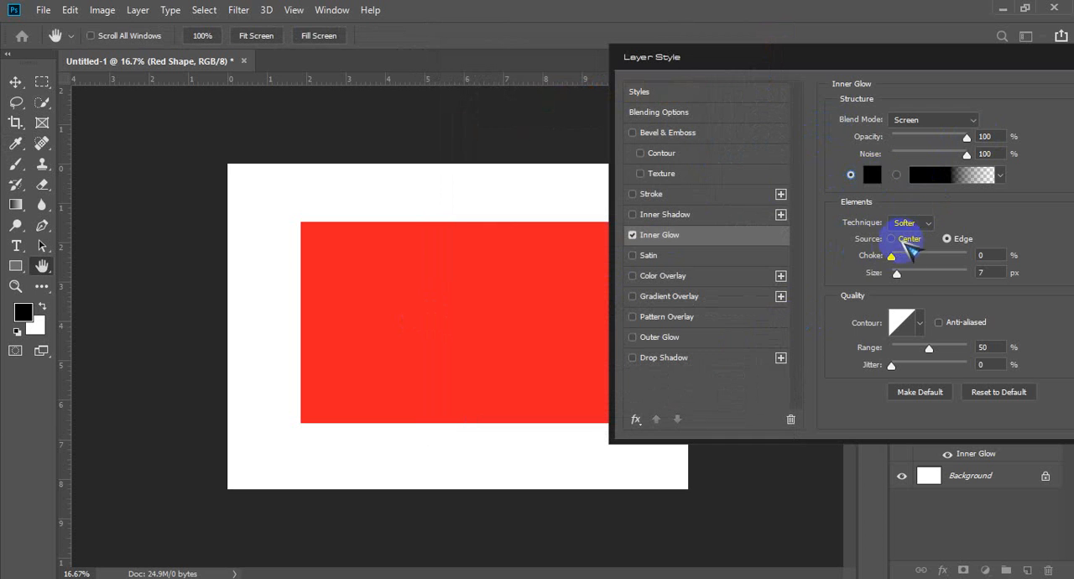
drag(897, 273, 916, 260)
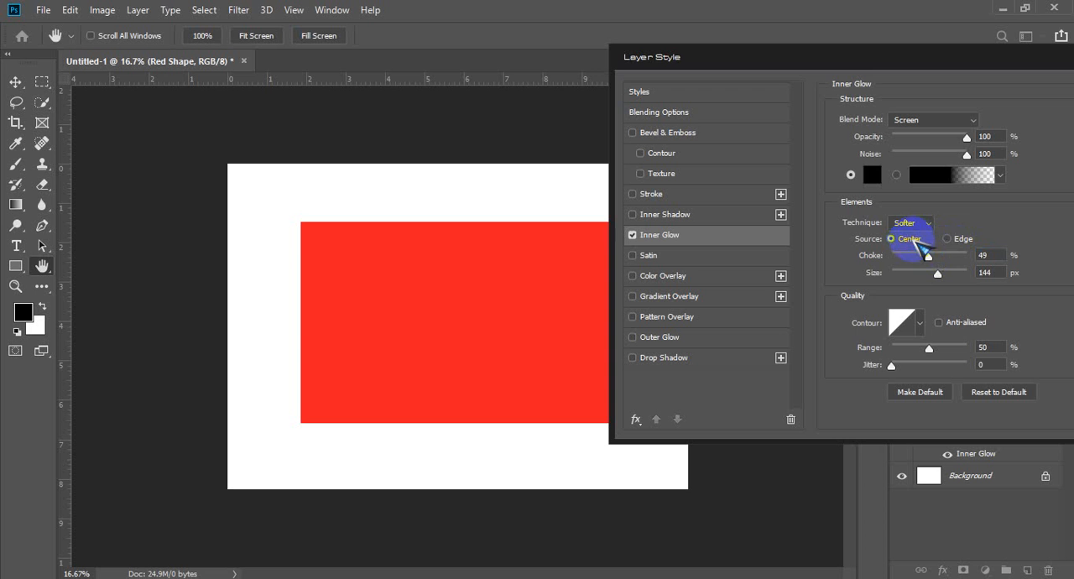
click(910, 223)
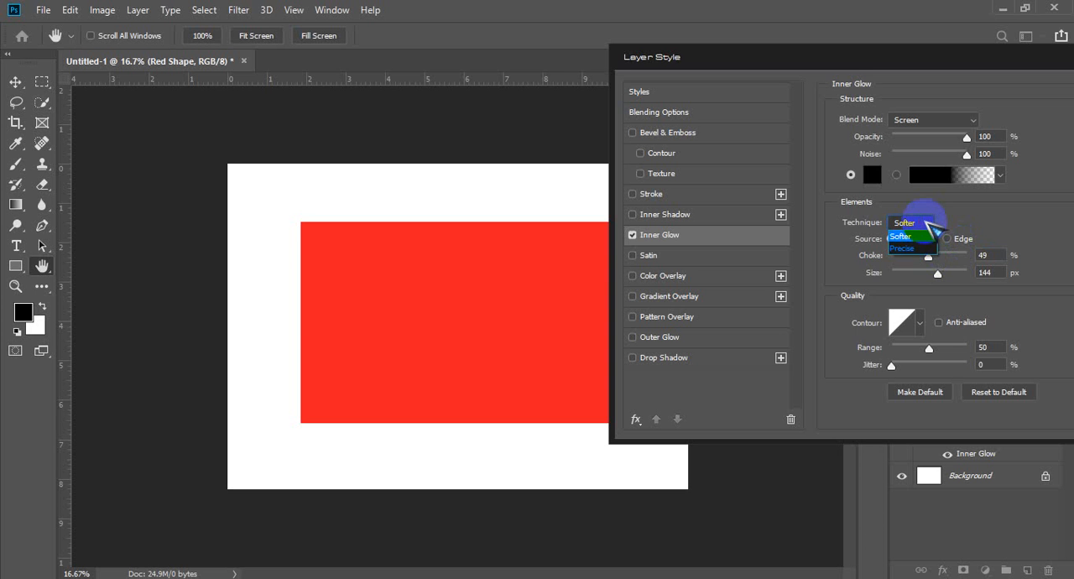
click(924, 248)
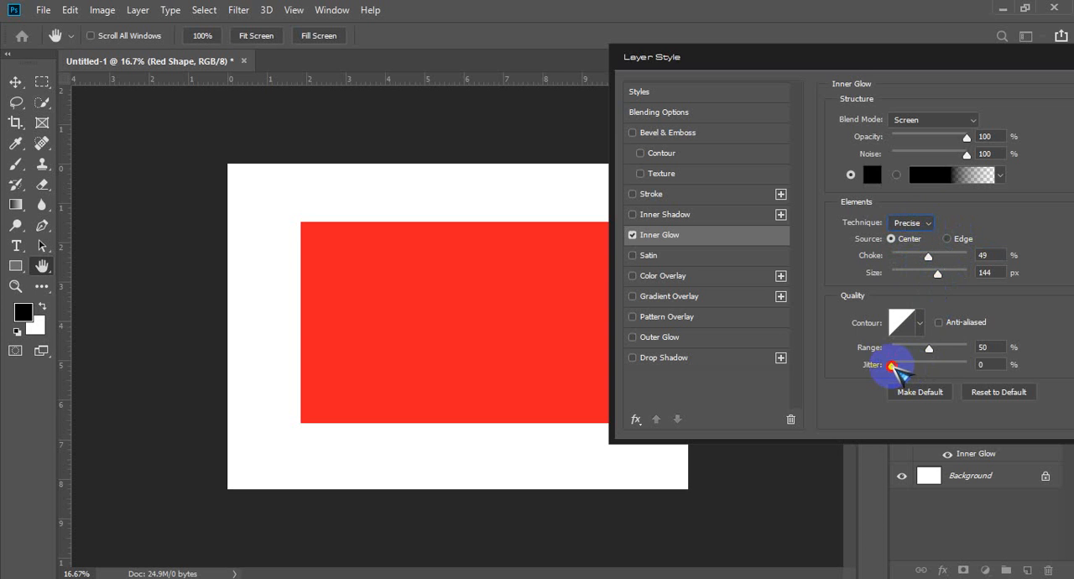
drag(891, 366, 922, 367)
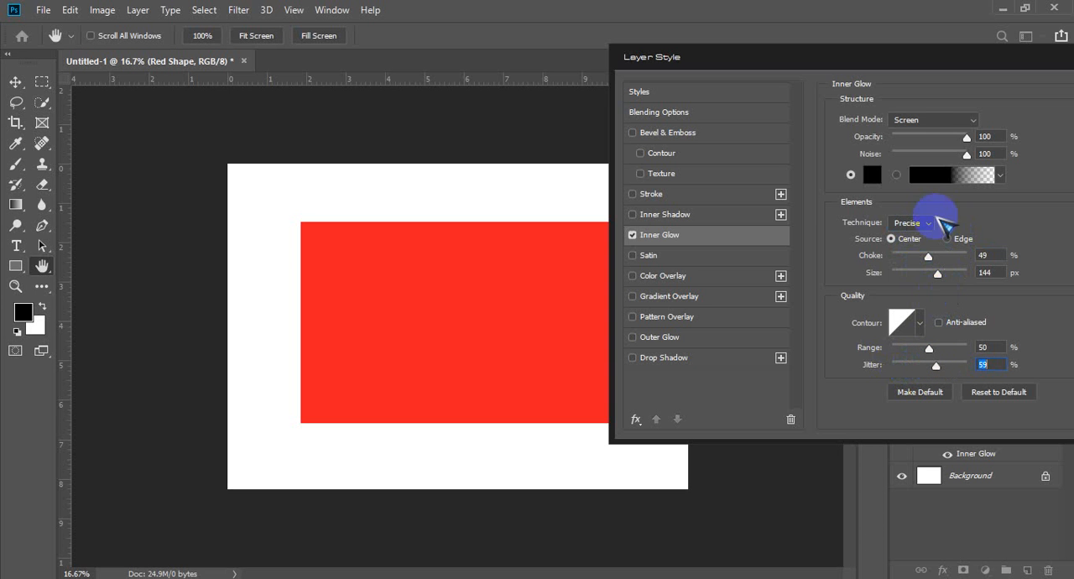
Step: Set the Inner Glow's blend mode to Normal, noise to 0% and opacity to 19%
drag(967, 154, 941, 154)
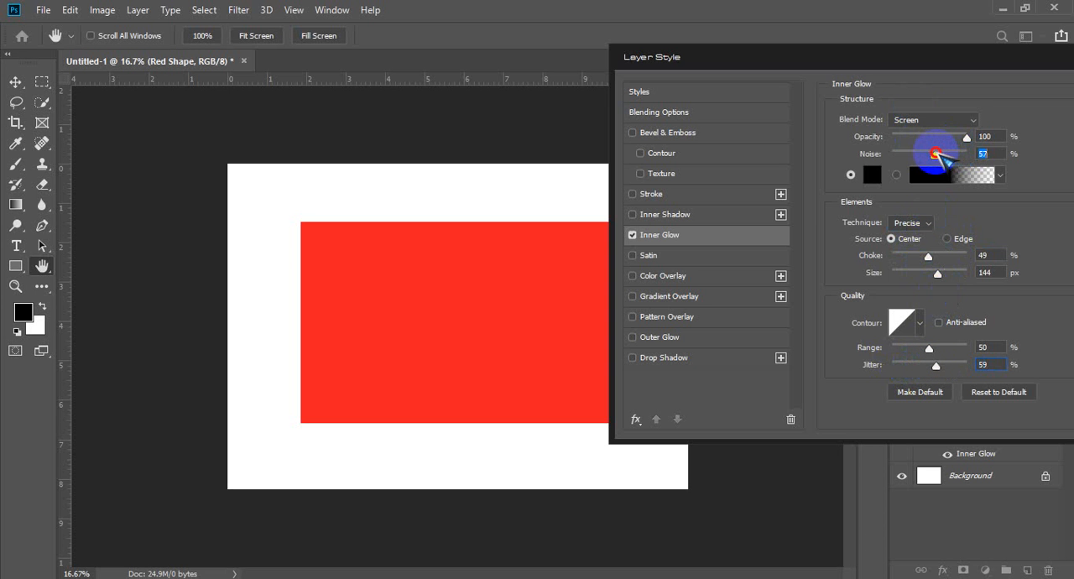
click(970, 120)
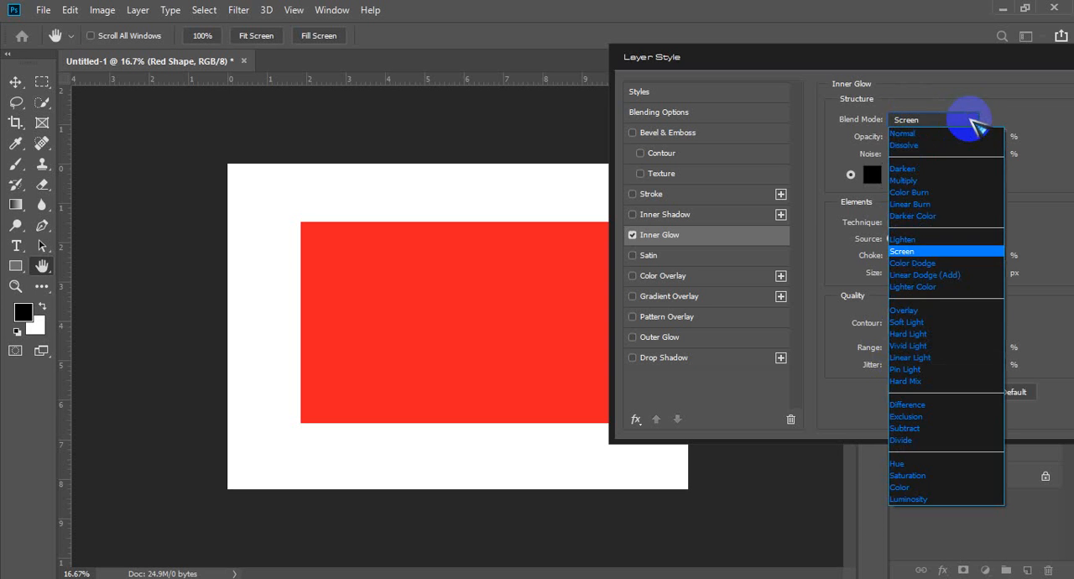
click(955, 127)
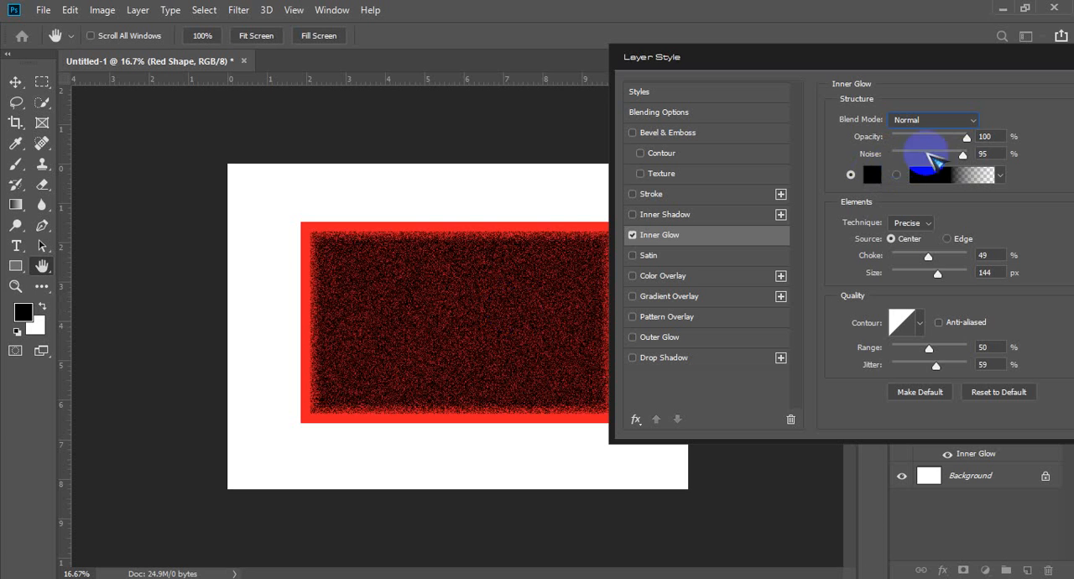
drag(961, 152, 880, 153)
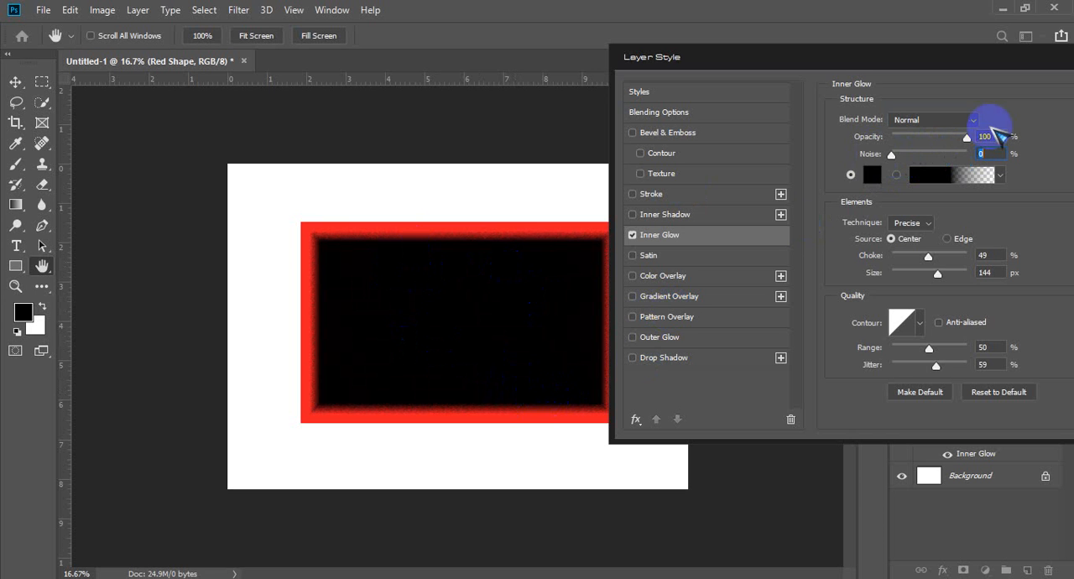
drag(967, 137, 906, 141)
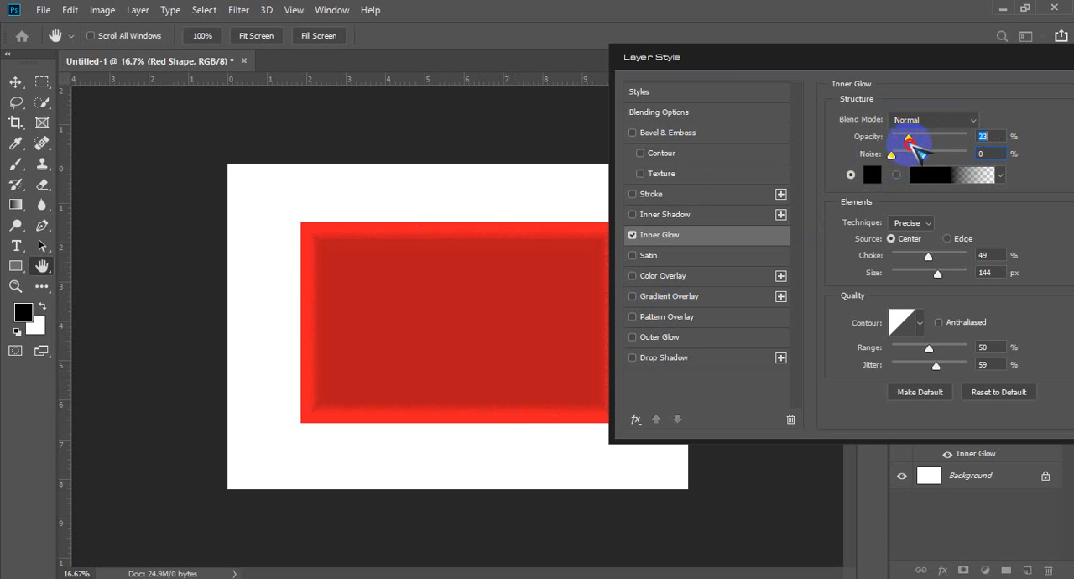
Step: Change the Inner Glow's colour to white and set its opacity to 11%
click(873, 180)
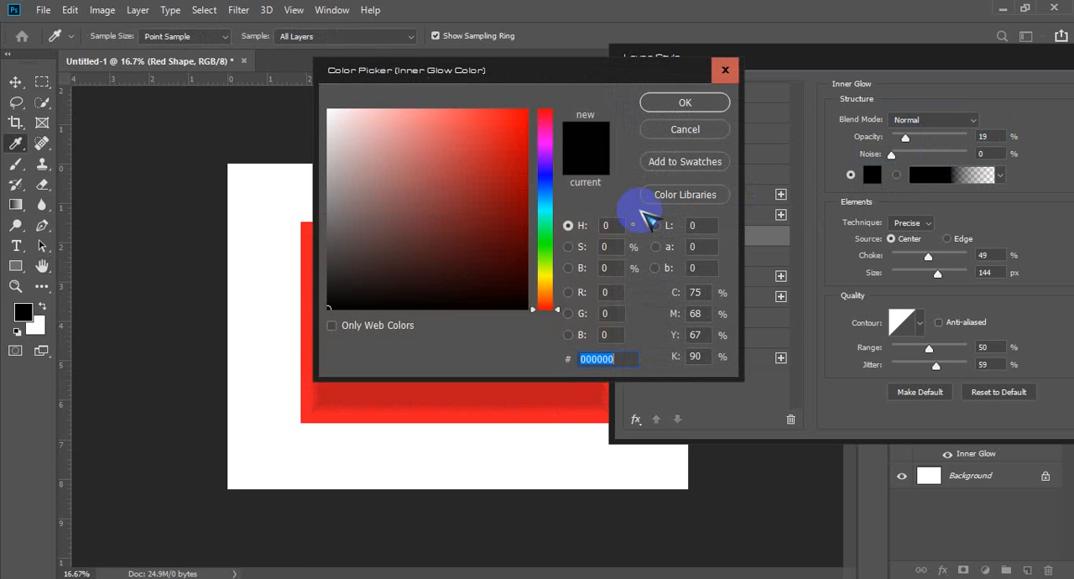
drag(443, 191, 258, 89)
click(705, 103)
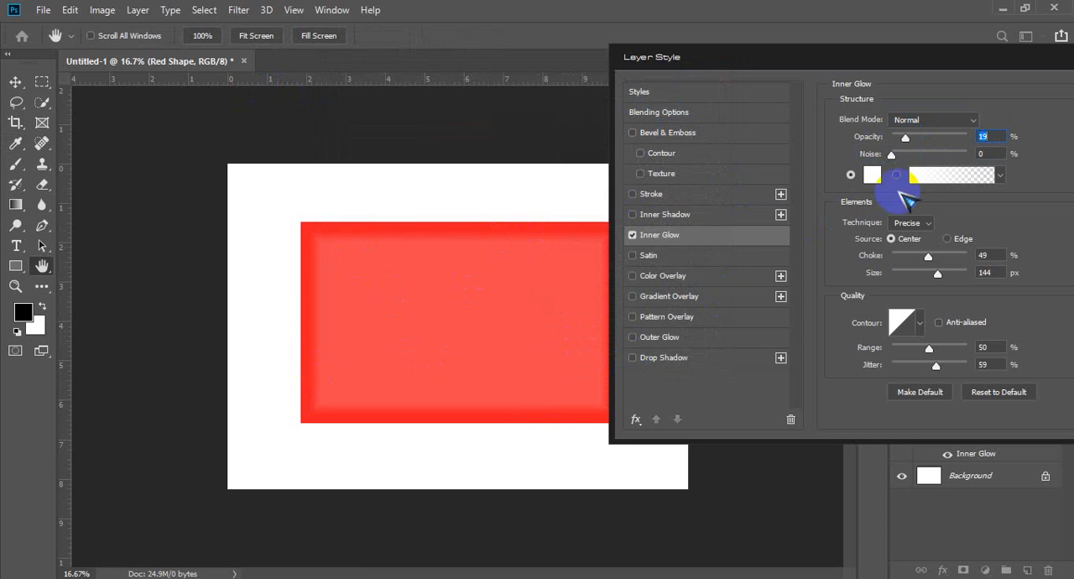
drag(905, 139, 901, 139)
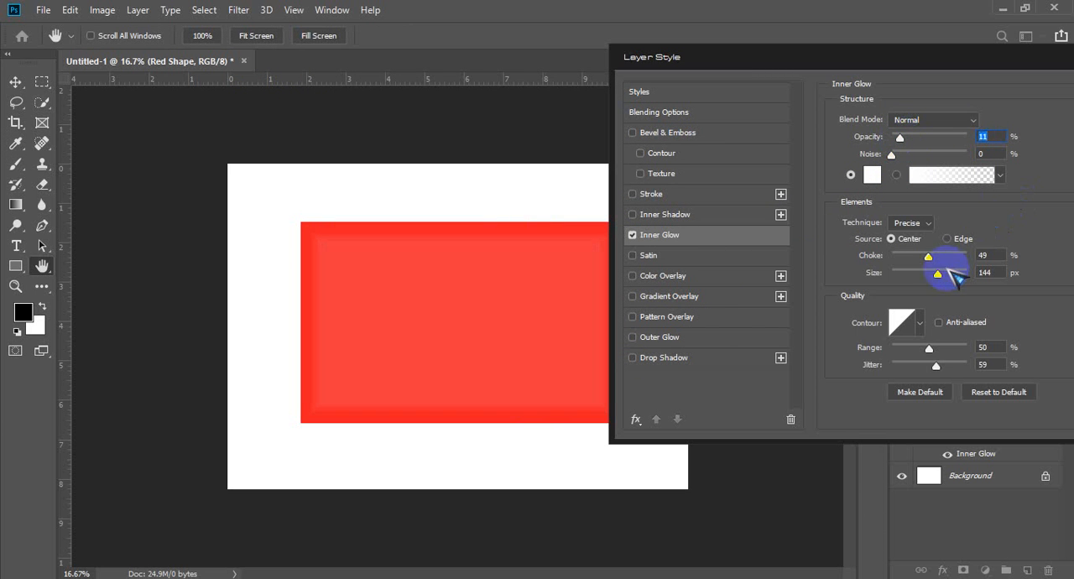
Step: Try the Inner Glow's choke at 100% and 0%, and settle on 14%
drag(928, 256, 989, 260)
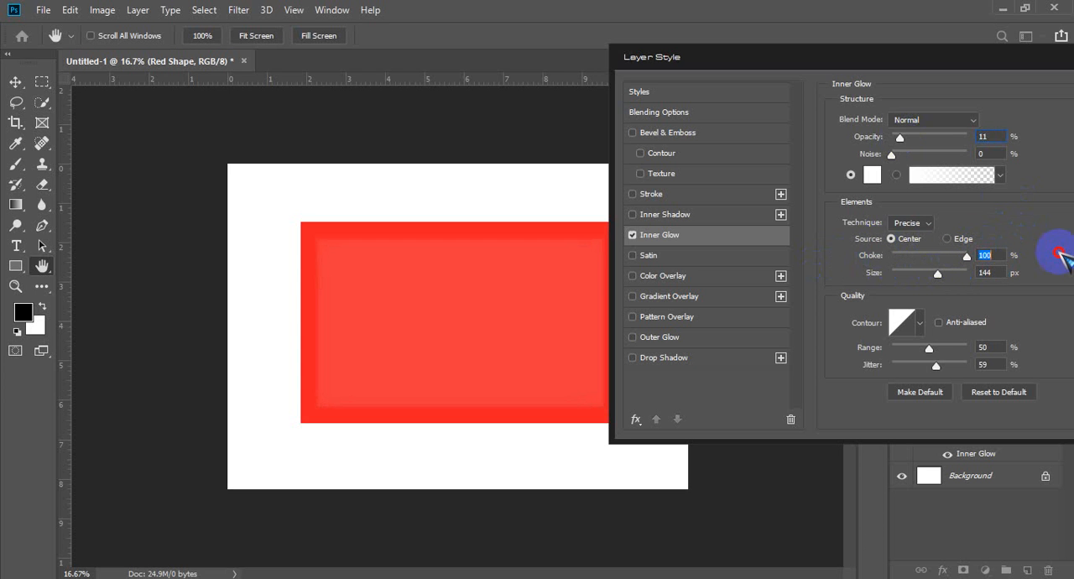
text(0)
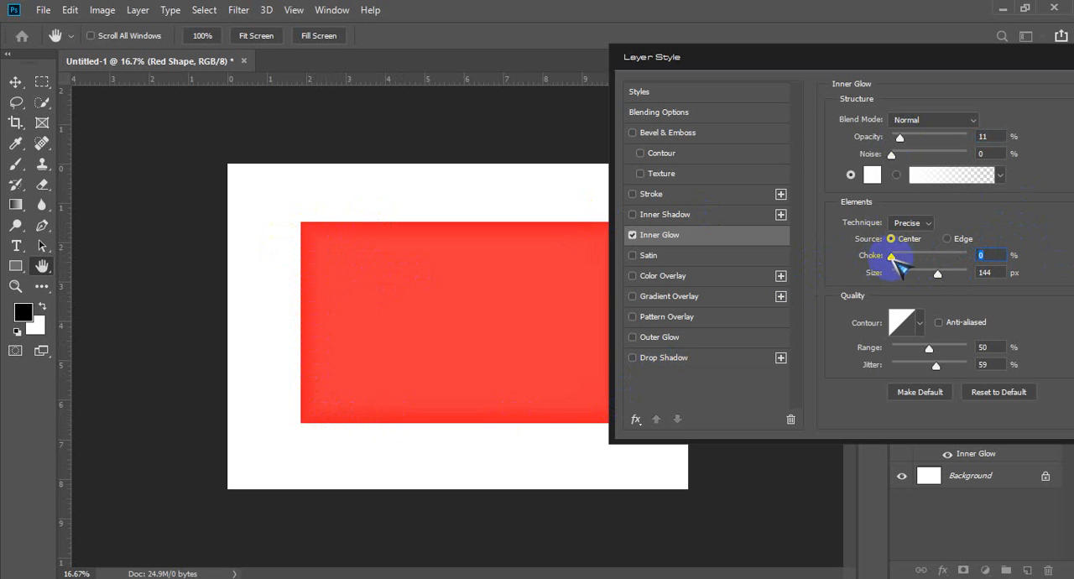
drag(892, 256, 1066, 244)
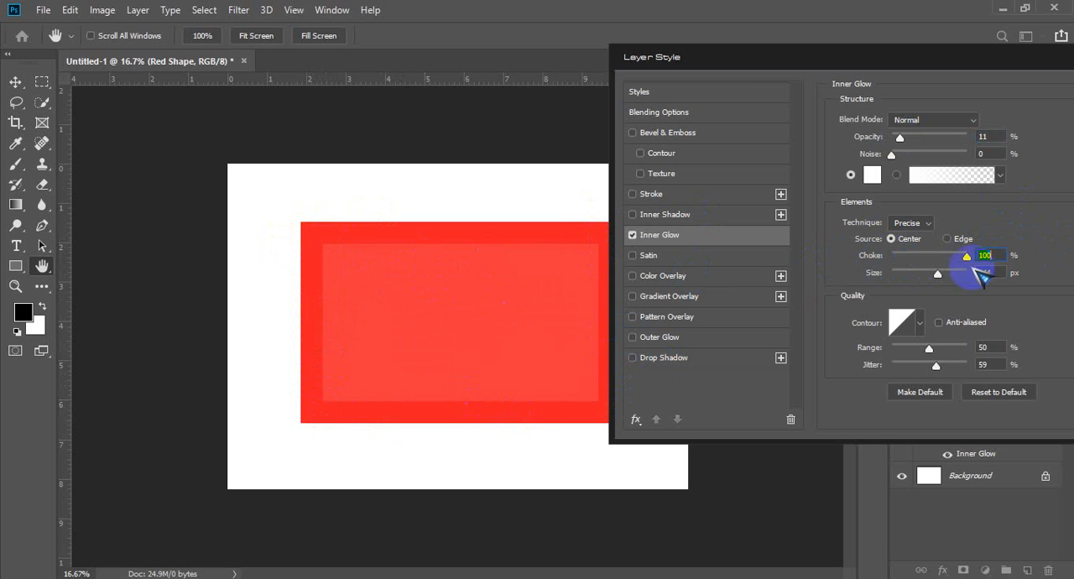
drag(971, 260, 904, 267)
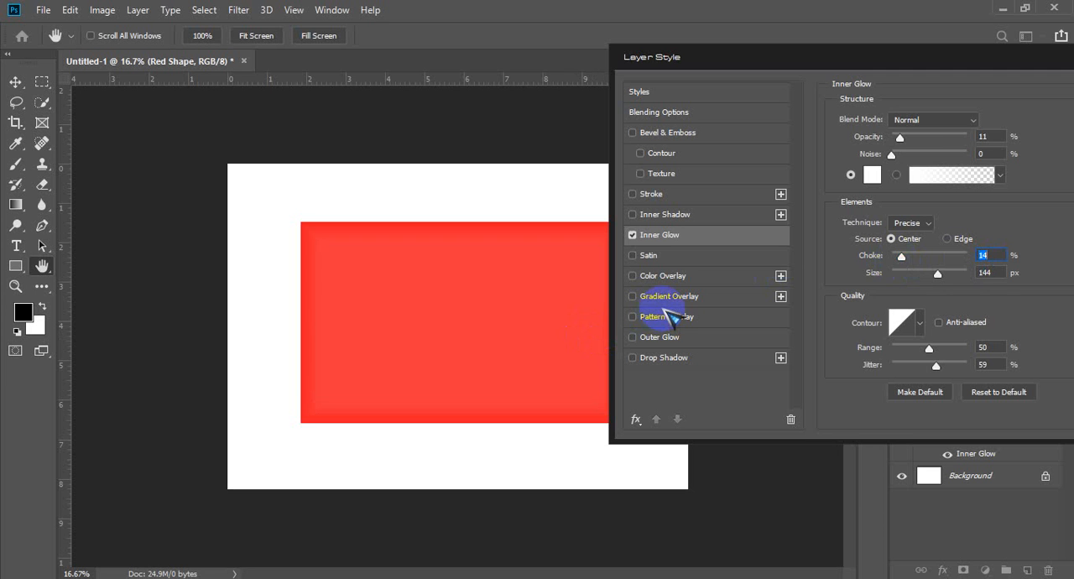
Step: Turn off Inner Glow and enable Satin on the red rectangle layer with its opacity at 100%
click(633, 236)
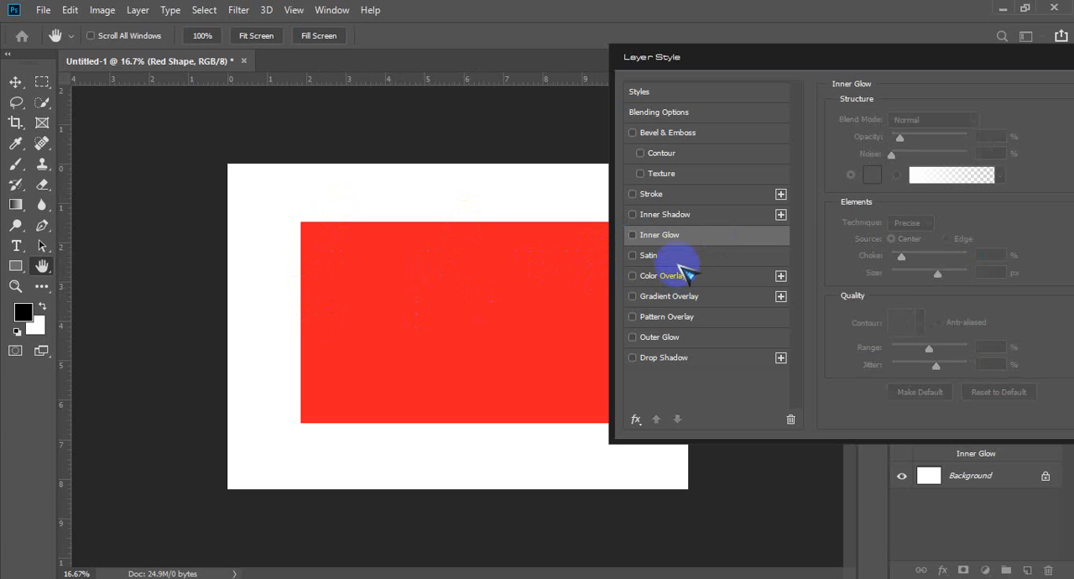
click(684, 257)
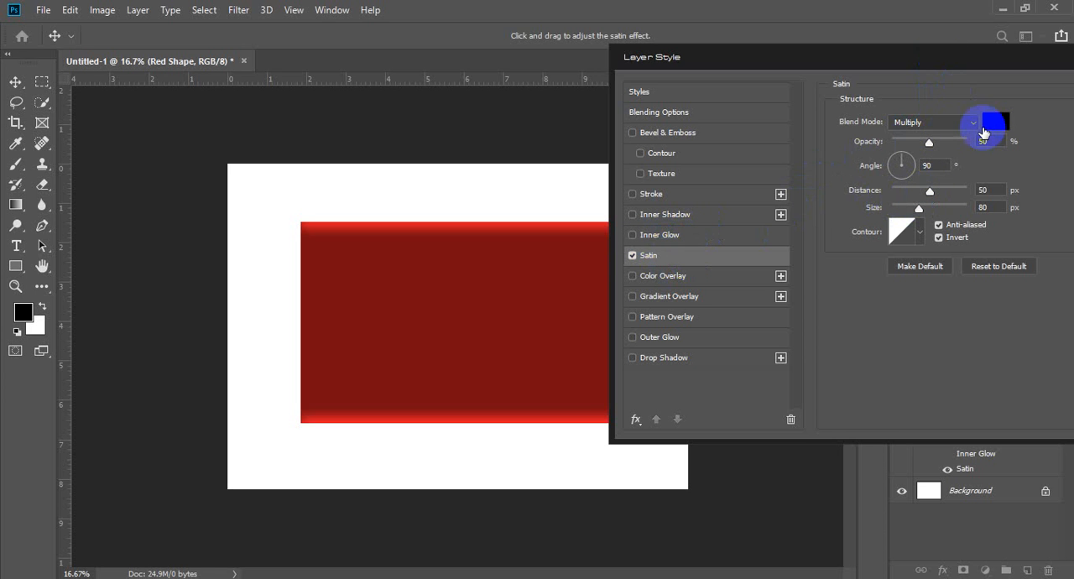
drag(928, 142, 975, 143)
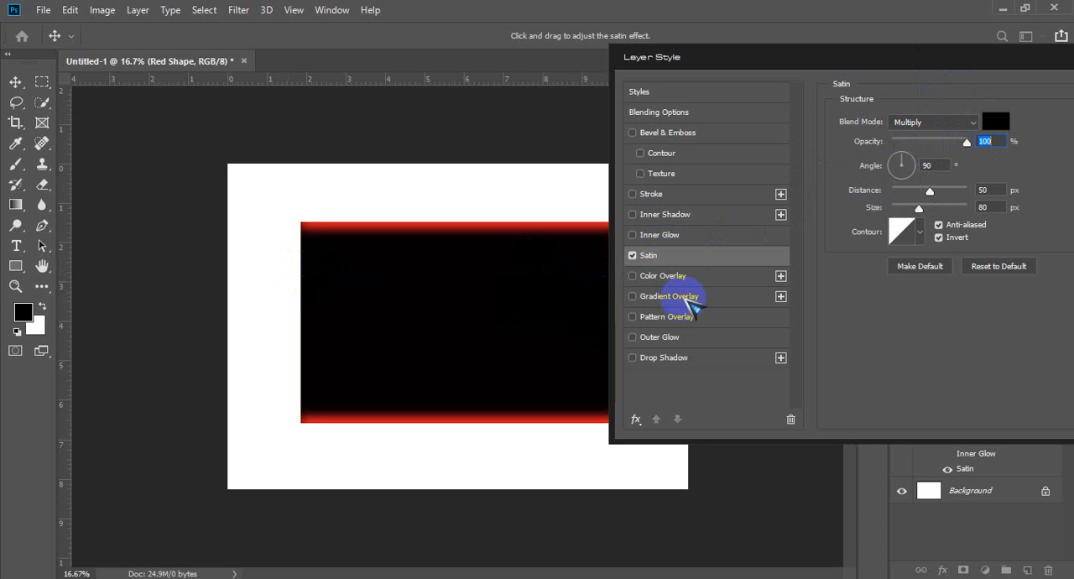
Step: Turn off Satin, re-enable Inner Glow and open its settings
click(633, 253)
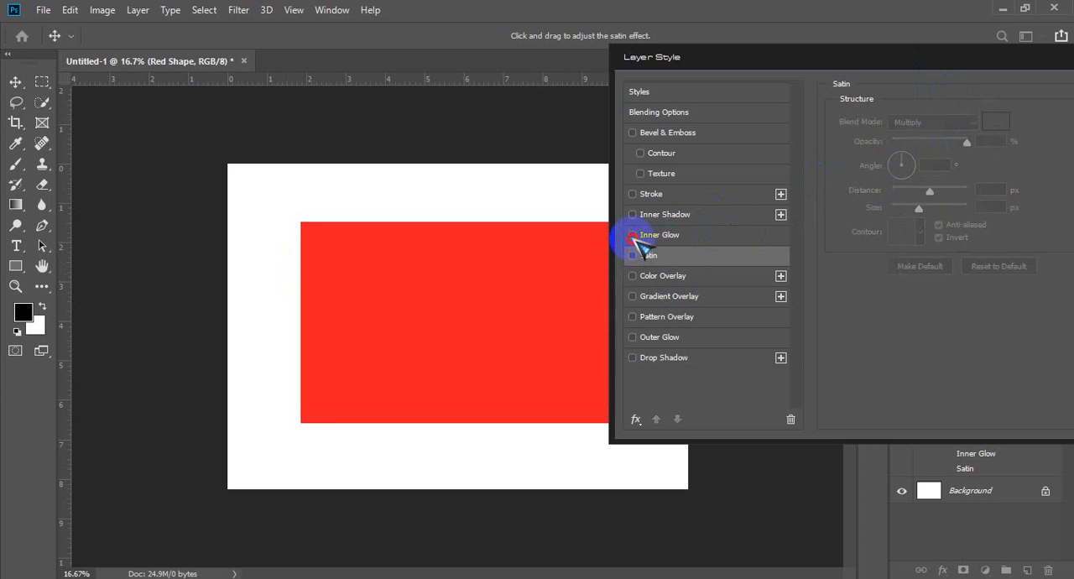
click(633, 235)
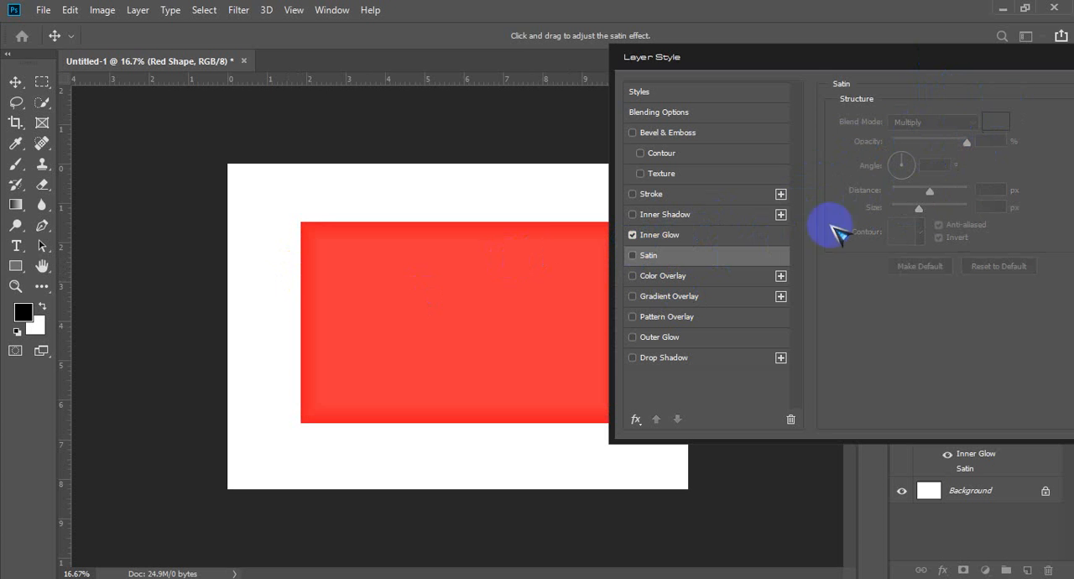
click(750, 234)
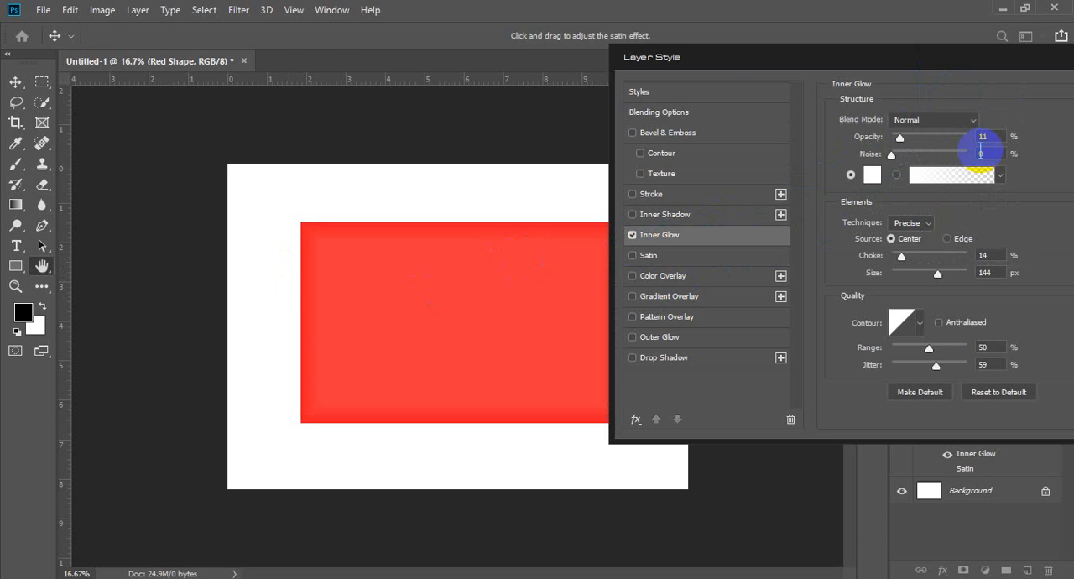
Step: Change the Inner Glow's colour to black #000000 and set its opacity to 52%
click(869, 174)
drag(321, 292, 280, 325)
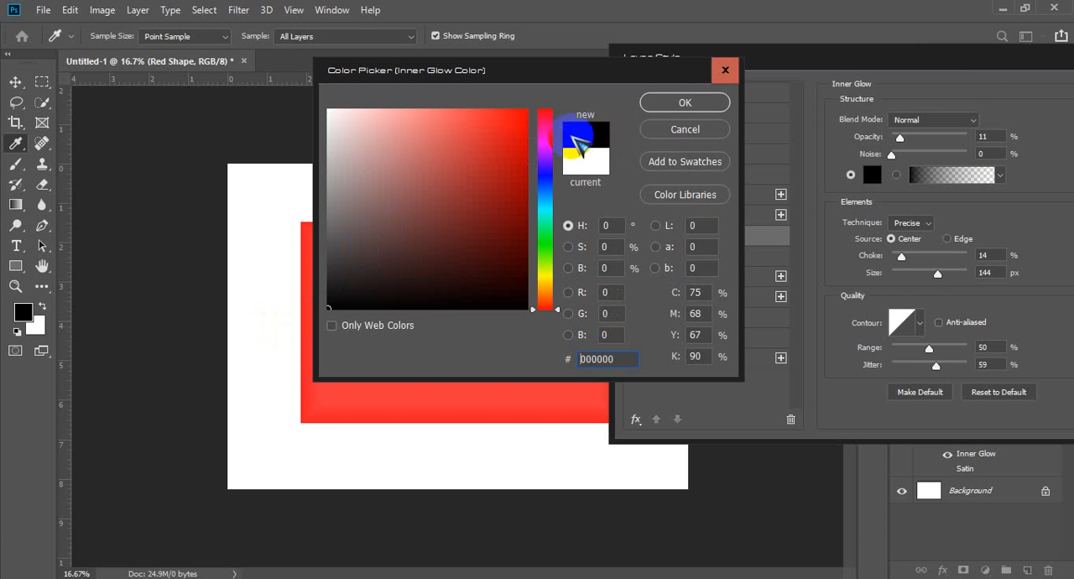
click(678, 100)
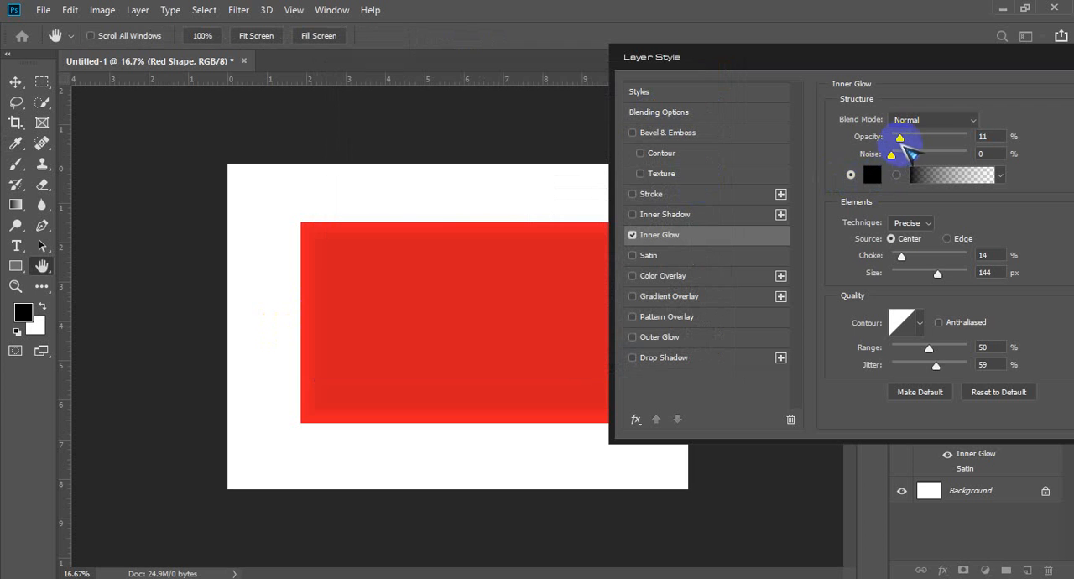
drag(909, 138, 933, 137)
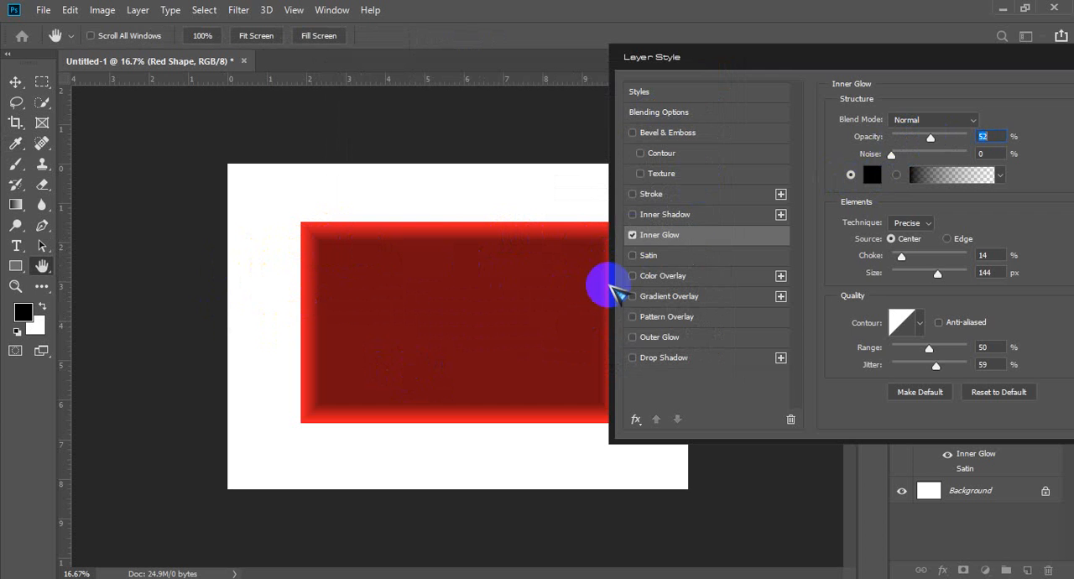
Step: Turn off Inner Glow and switch the Satin effect back on
click(633, 235)
click(646, 256)
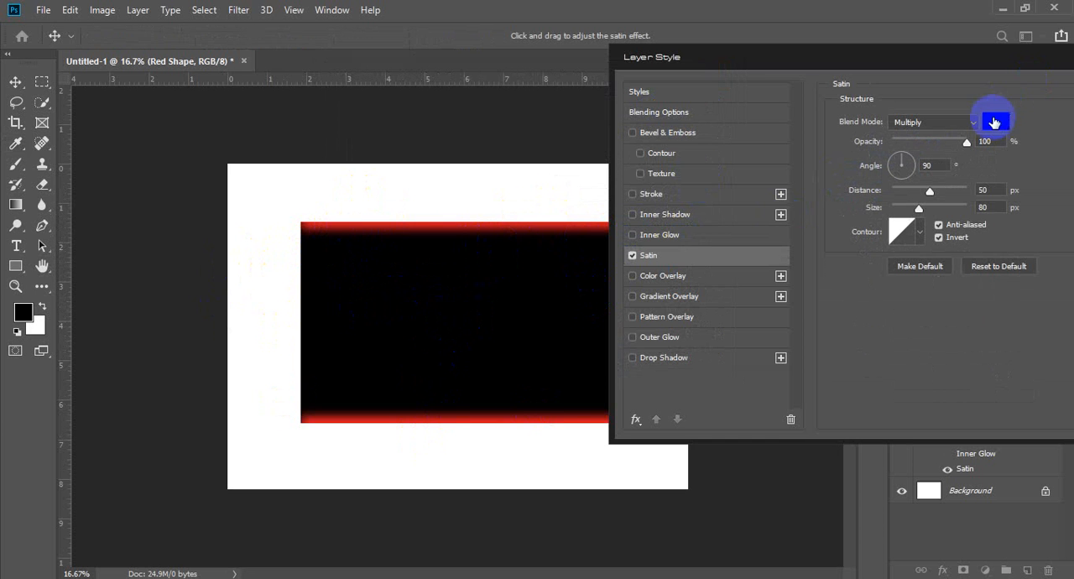
click(994, 123)
drag(487, 199, 312, 84)
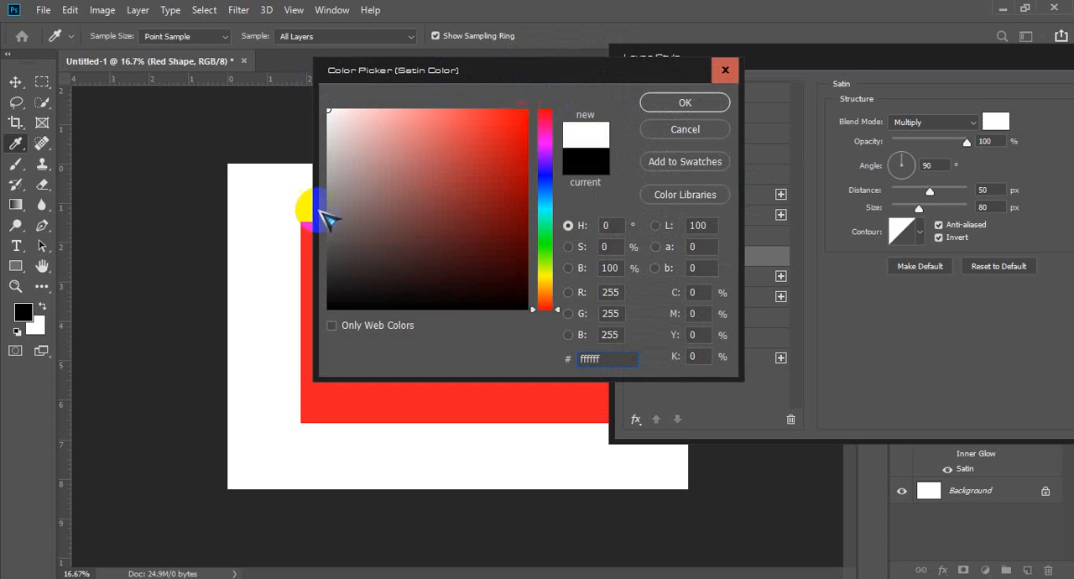
drag(432, 71, 603, 75)
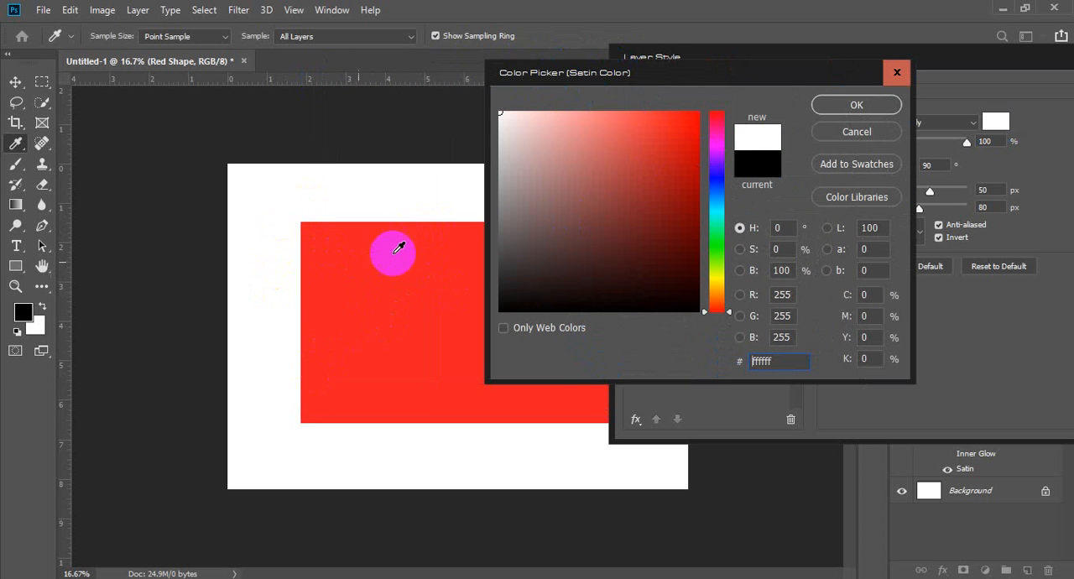
drag(599, 160, 780, 67)
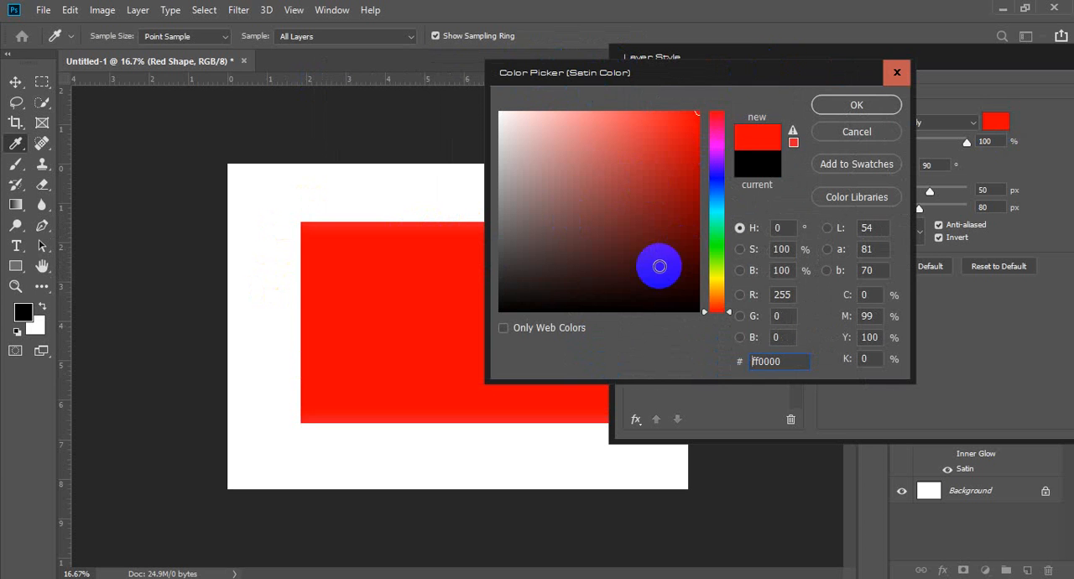
drag(663, 269, 724, 360)
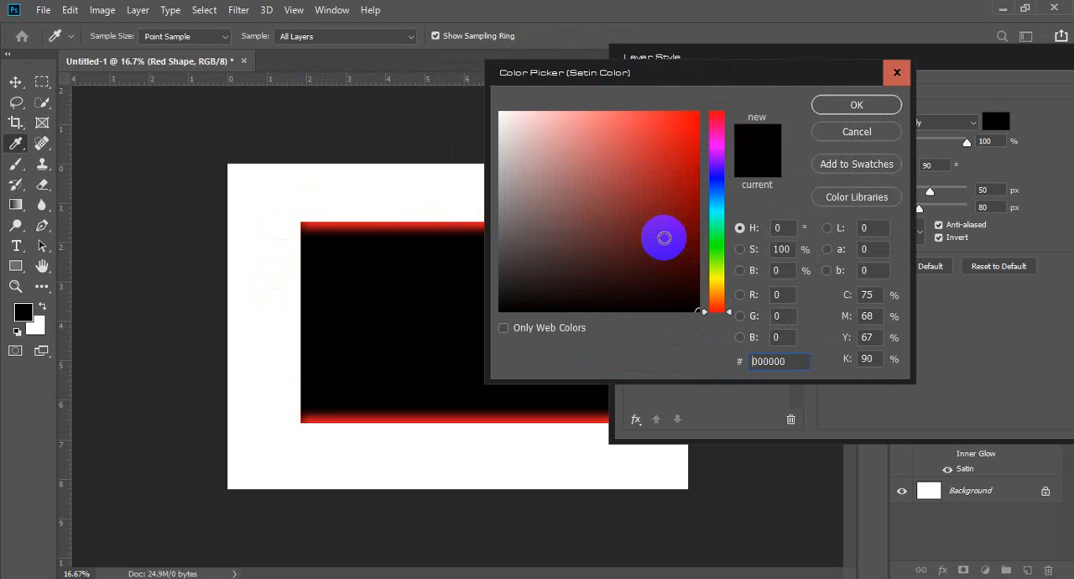
click(713, 174)
click(695, 260)
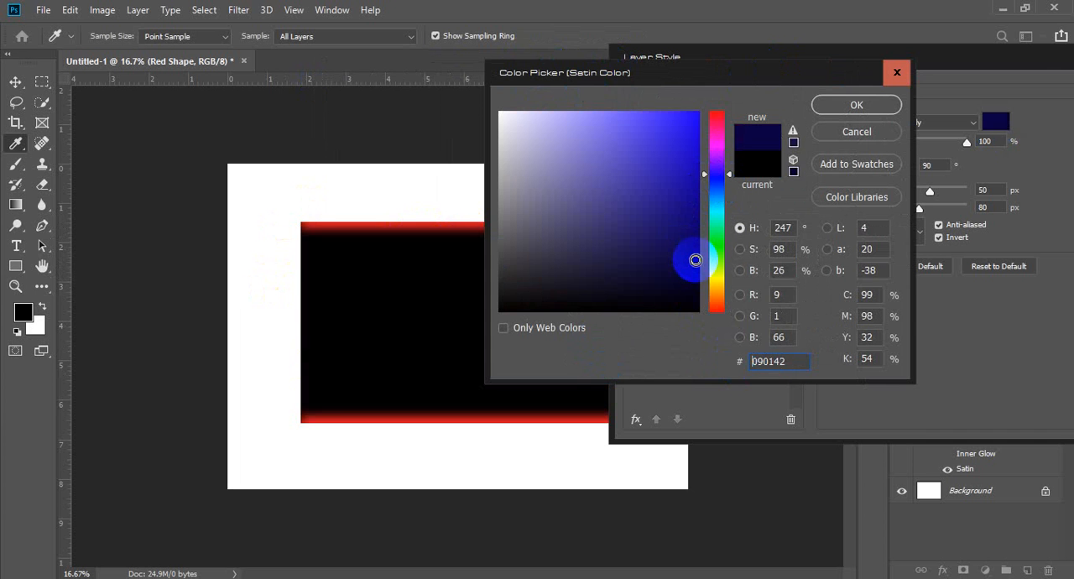
drag(695, 260, 699, 229)
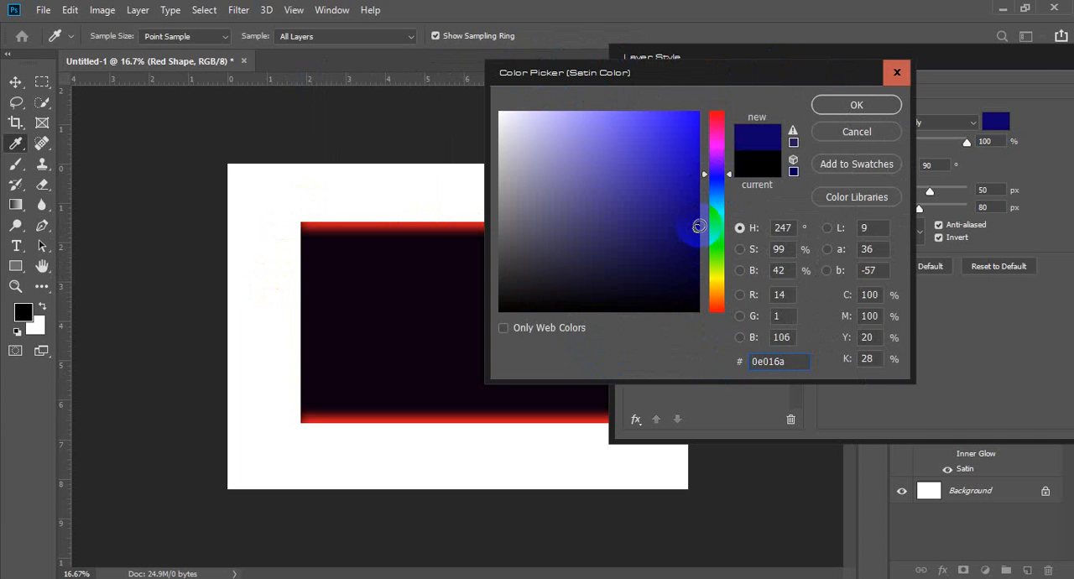
click(707, 203)
click(692, 214)
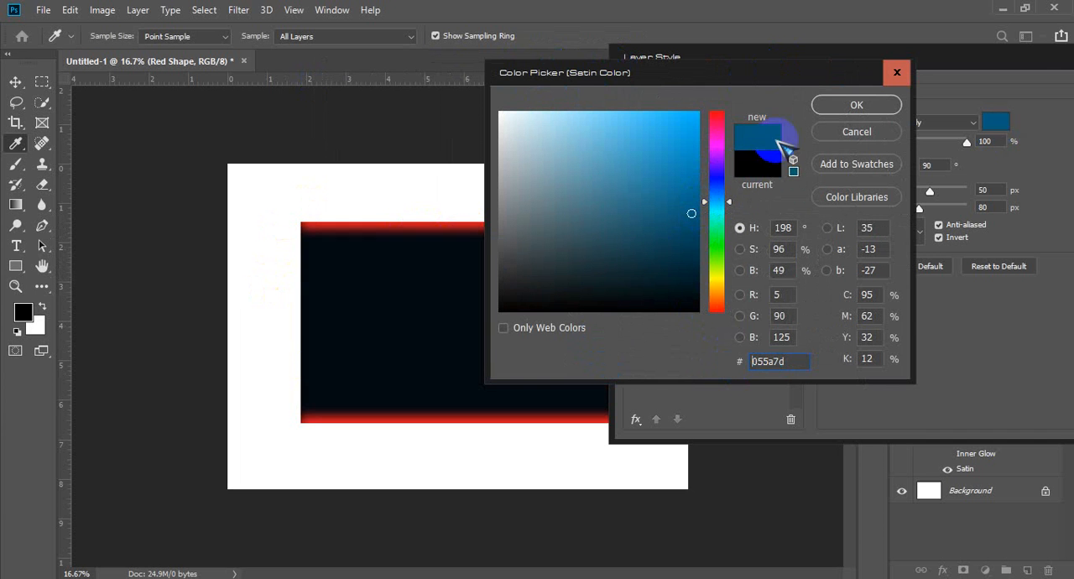
click(856, 131)
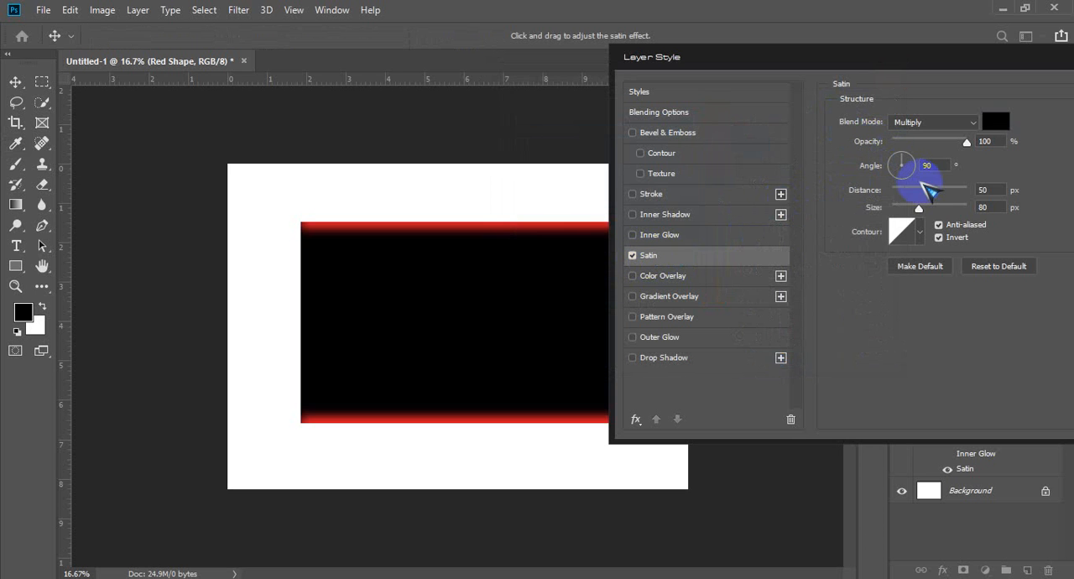
Step: Enable Inner Glow in place of Satin on the red rectangle layer and raise its opacity to 73%
click(703, 235)
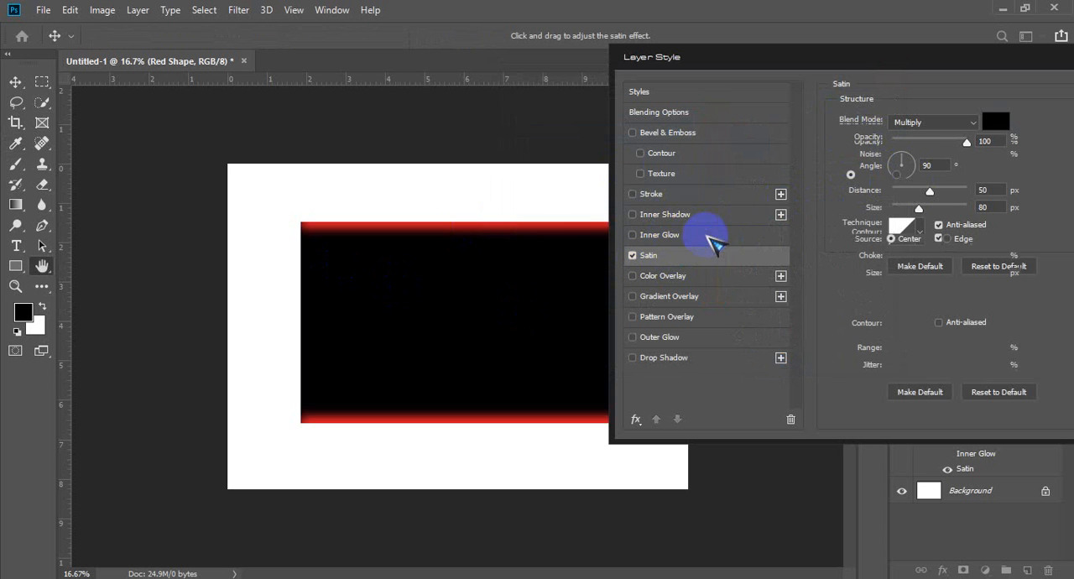
click(634, 257)
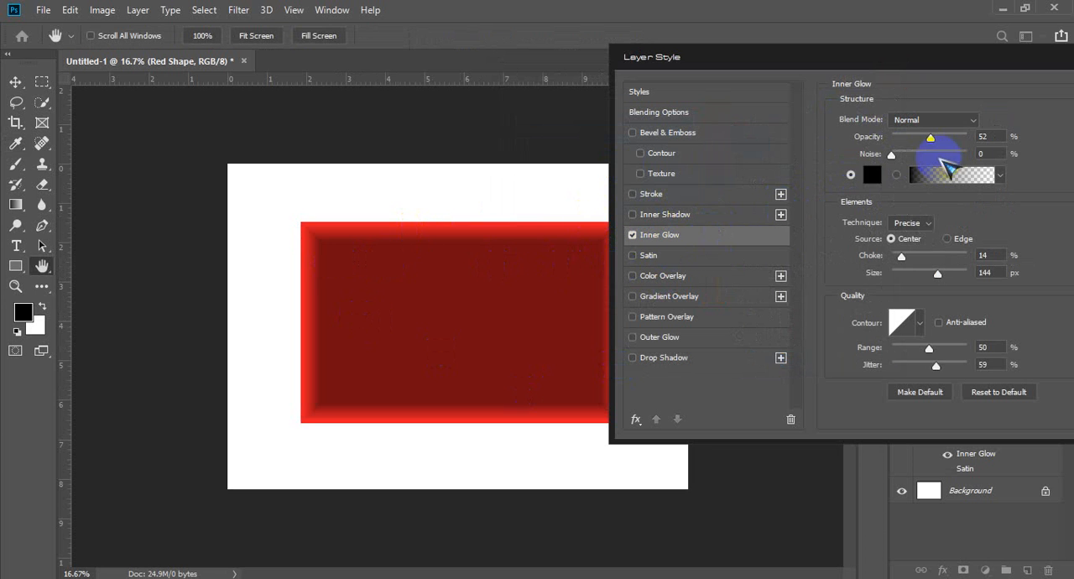
mouse_move(929, 137)
mouse_down()
mouse_move(911, 136)
mouse_move(946, 133)
mouse_up()
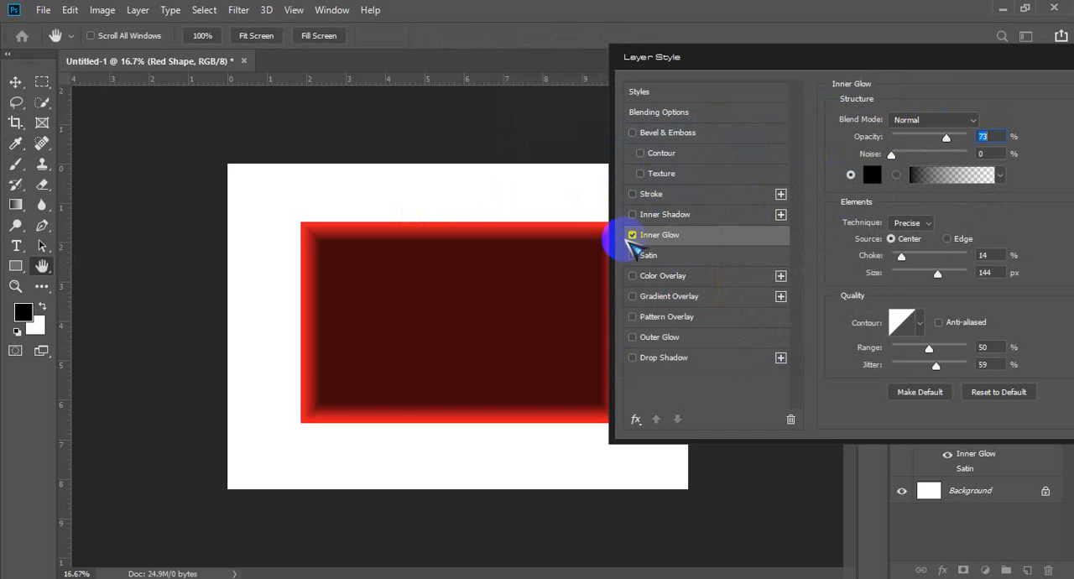
Step: Turn off Inner Glow, preview the Satin effect again and turn it off too
click(632, 235)
click(698, 256)
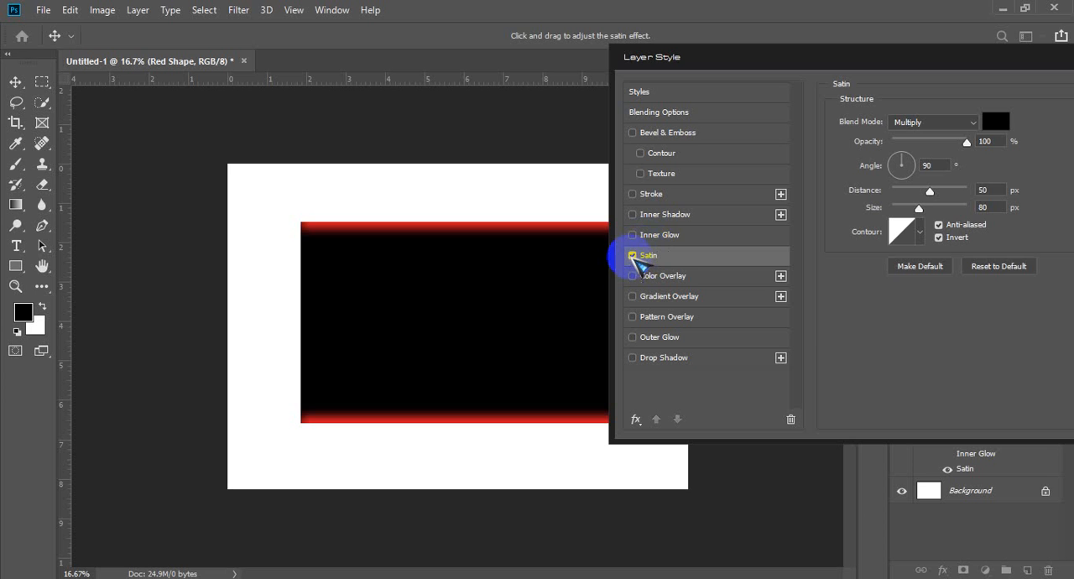
click(632, 255)
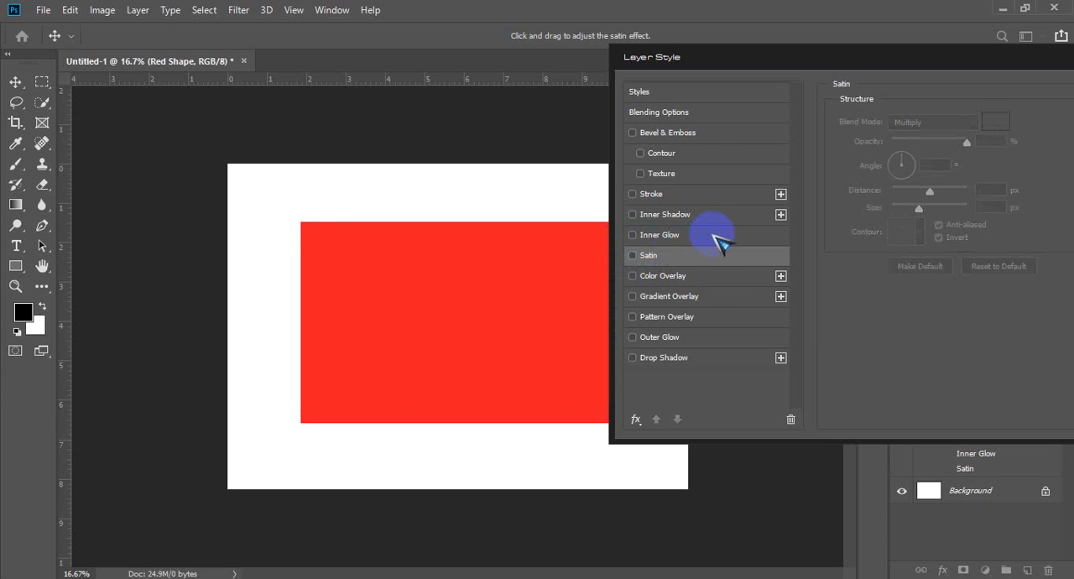
Step: Enable Color Overlay on the rectangle layer, comparing the shape with the effect off and on
click(739, 278)
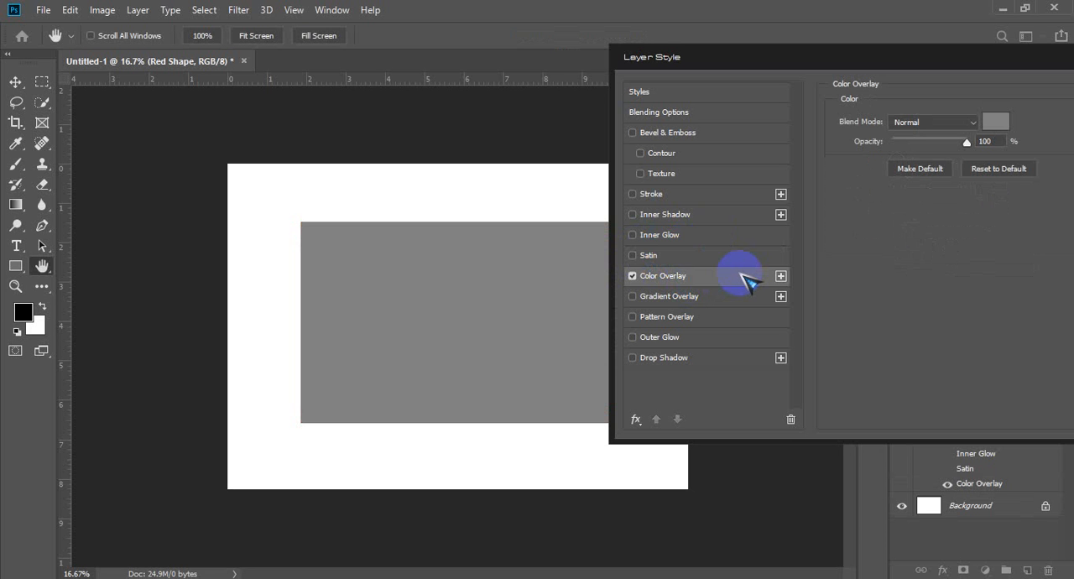
click(633, 276)
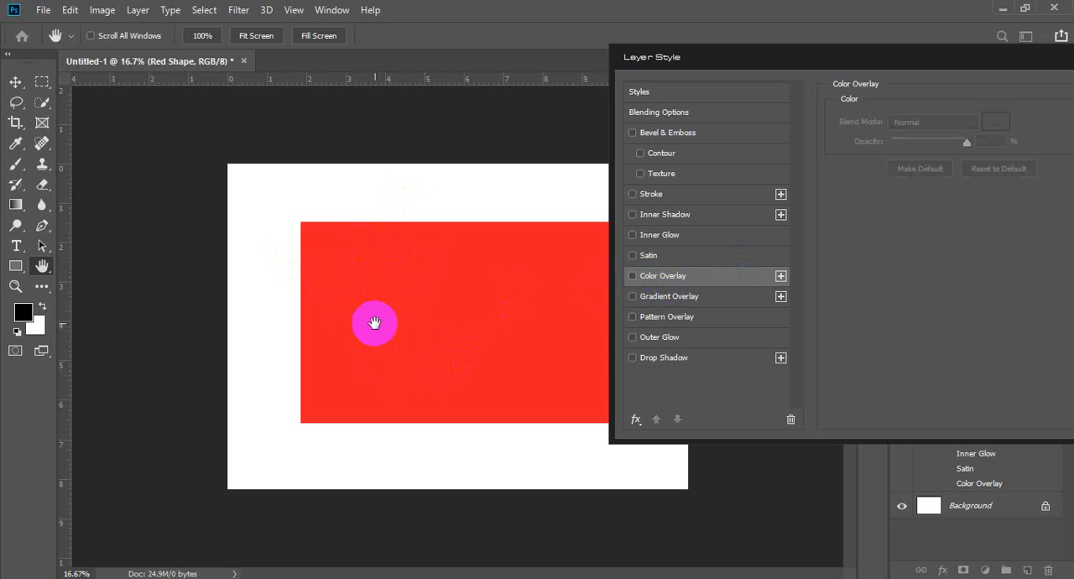
click(673, 278)
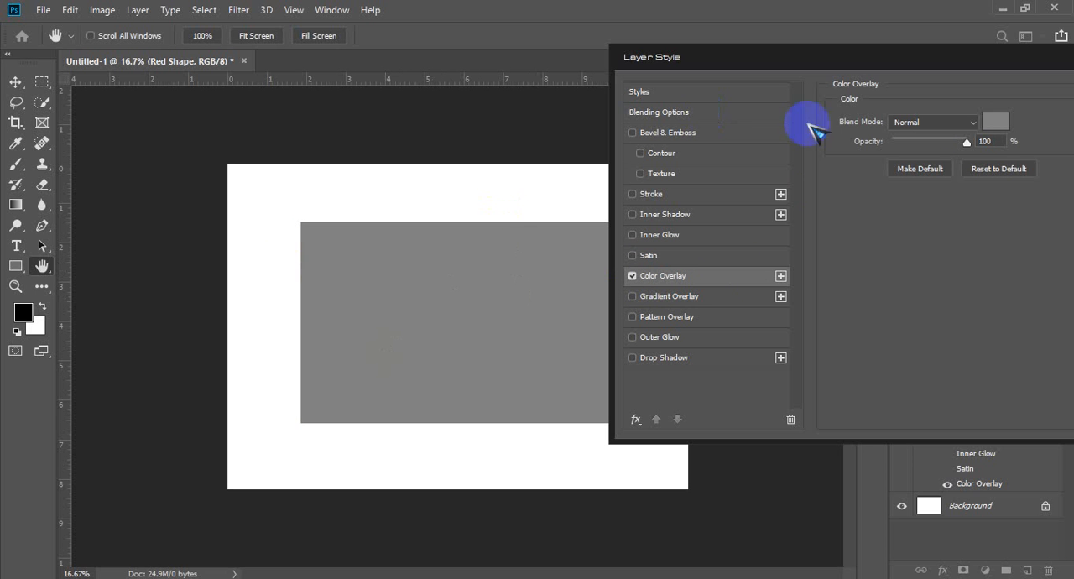
Step: Change the Color Overlay's colour to a dark green and compare the rectangle with the overlay off and on
click(998, 124)
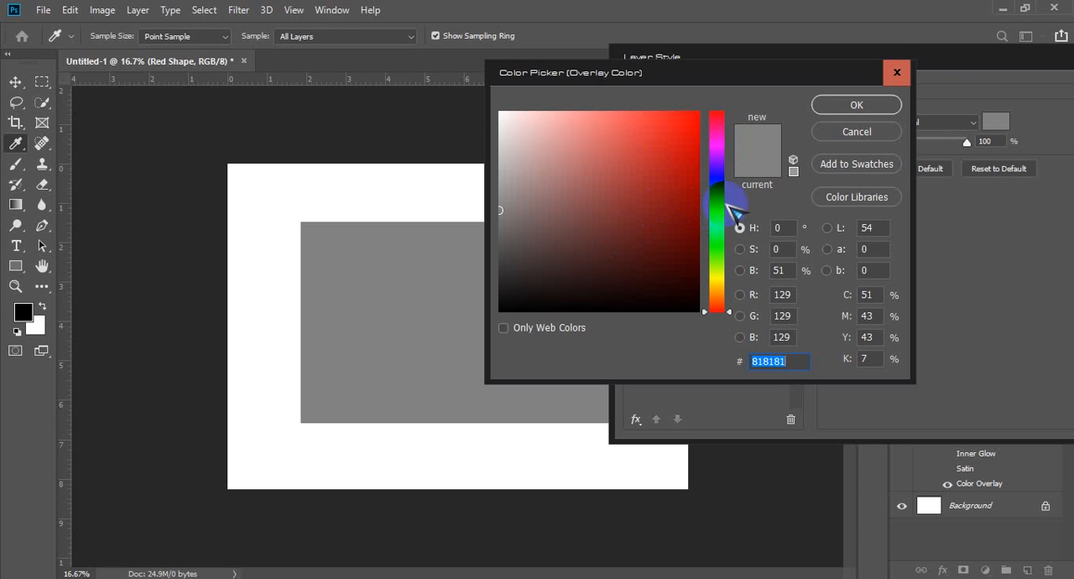
click(715, 221)
click(683, 180)
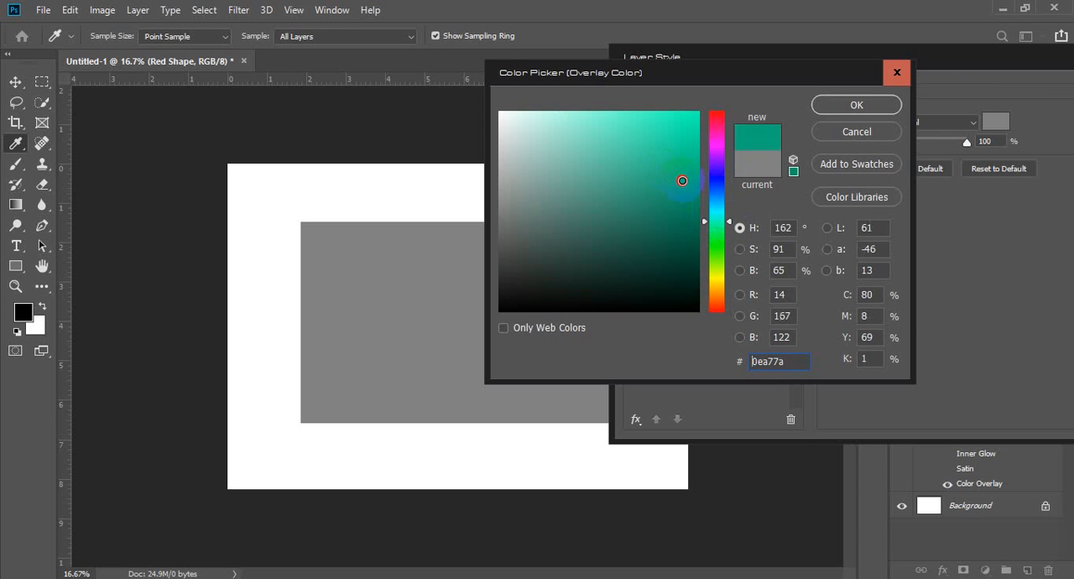
click(688, 192)
click(853, 106)
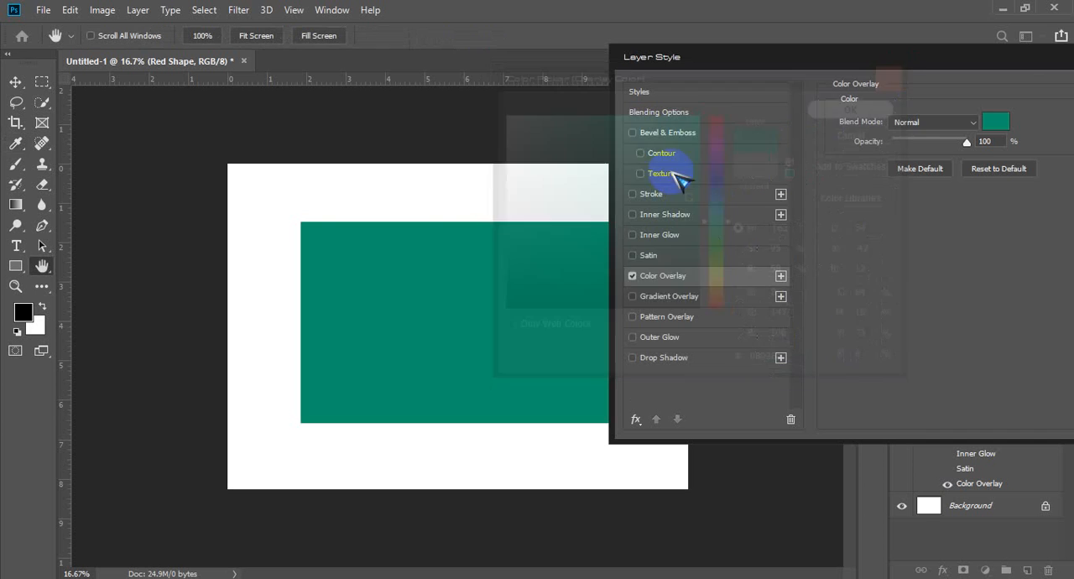
click(633, 275)
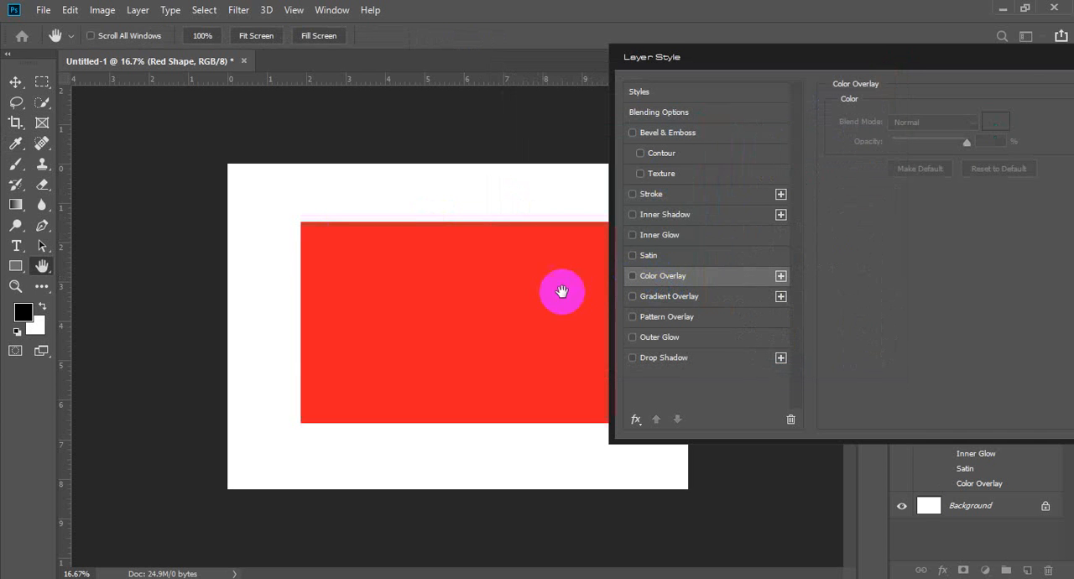
click(633, 275)
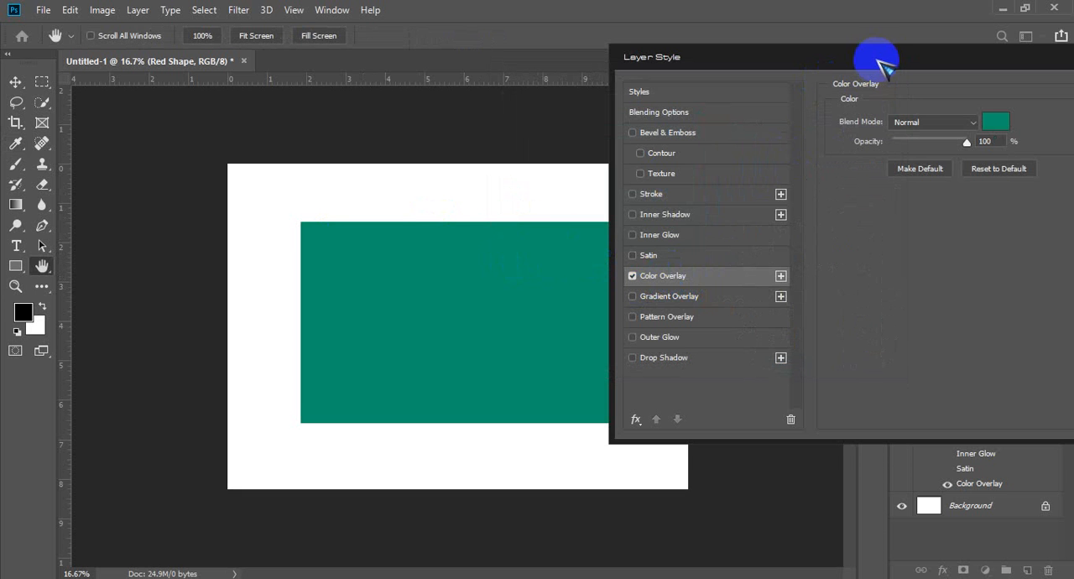
Step: Try the Color Overlay at 21% and 65% opacity and return it to 100%
drag(881, 56, 848, 70)
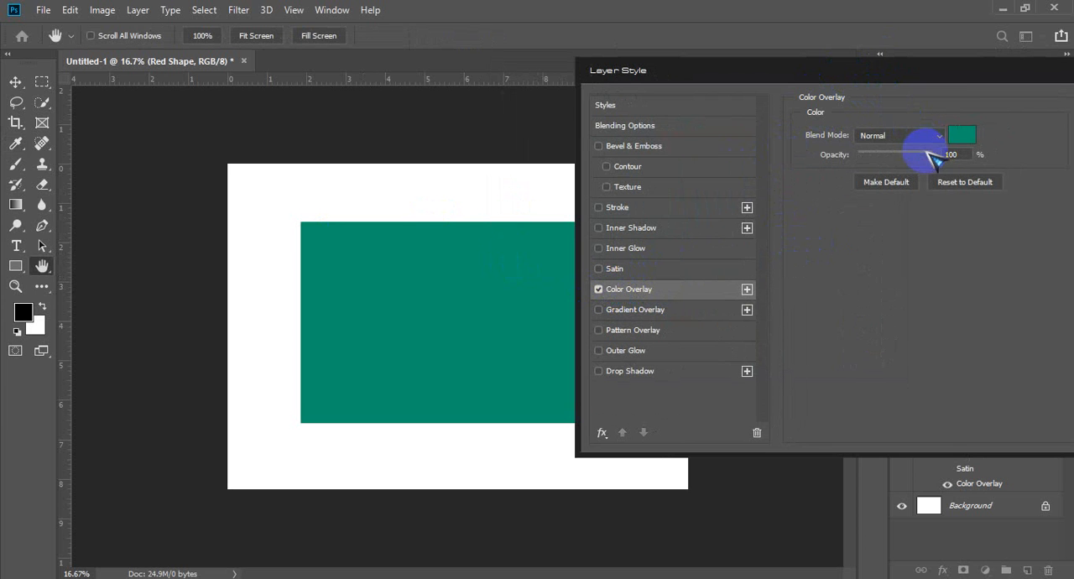
drag(933, 156, 877, 158)
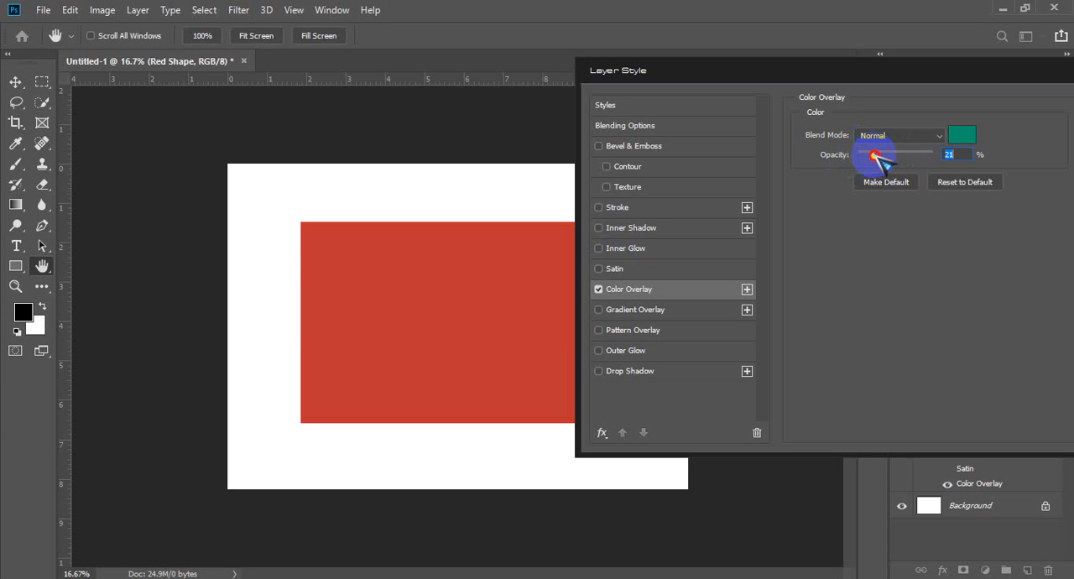
drag(877, 158, 874, 158)
drag(873, 158, 906, 158)
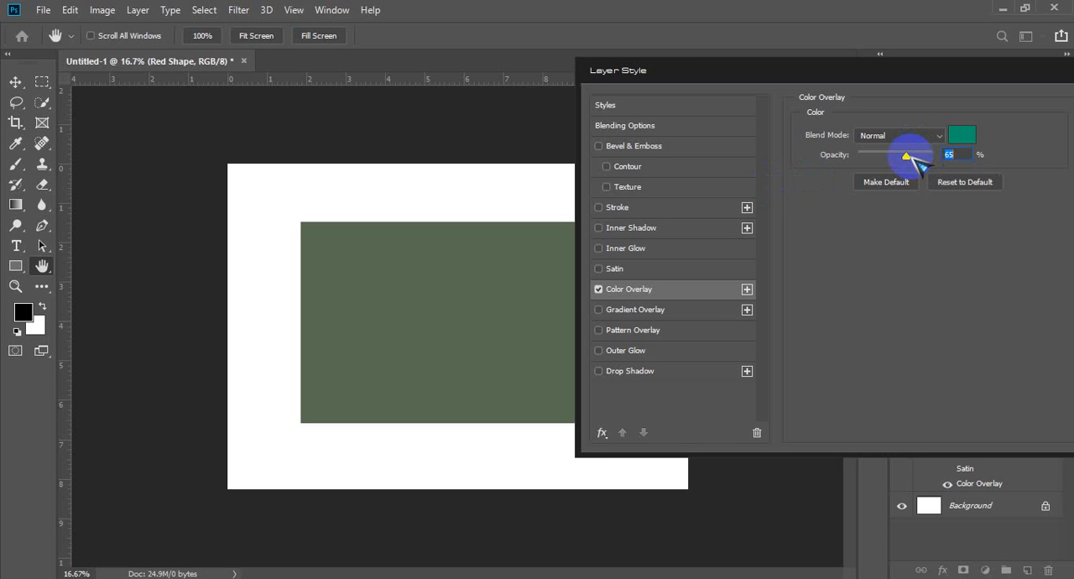
drag(915, 159, 939, 159)
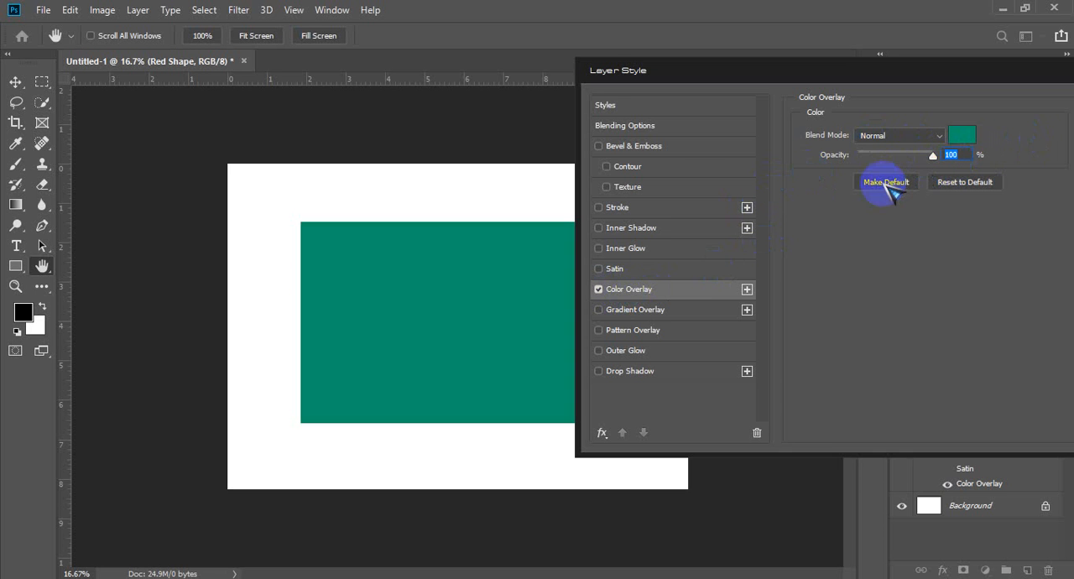
Step: Turn off Color Overlay and enable Gradient Overlay, comparing the rectangle with the gradient off and on
click(598, 290)
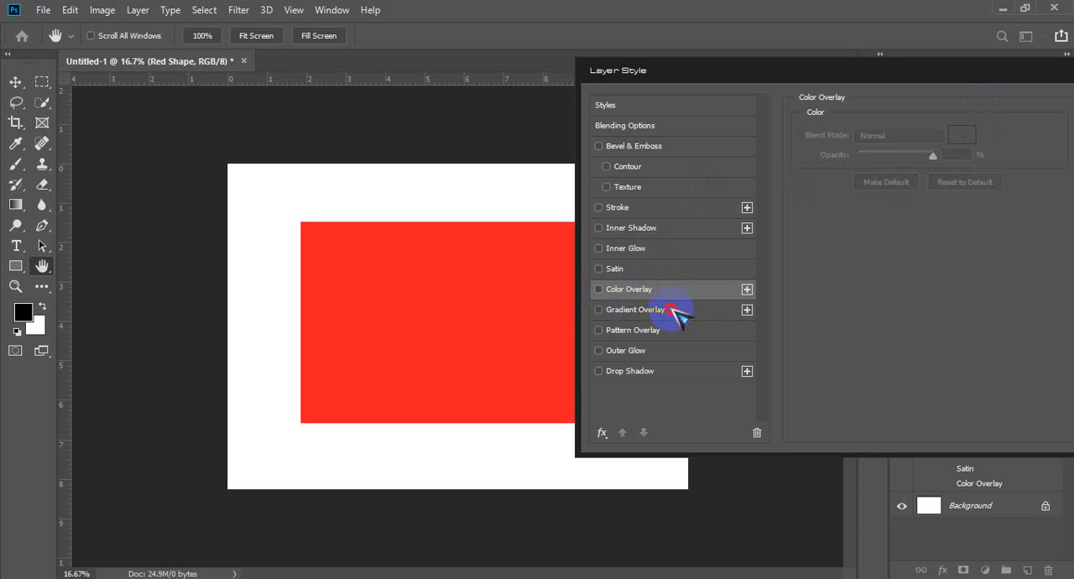
click(638, 310)
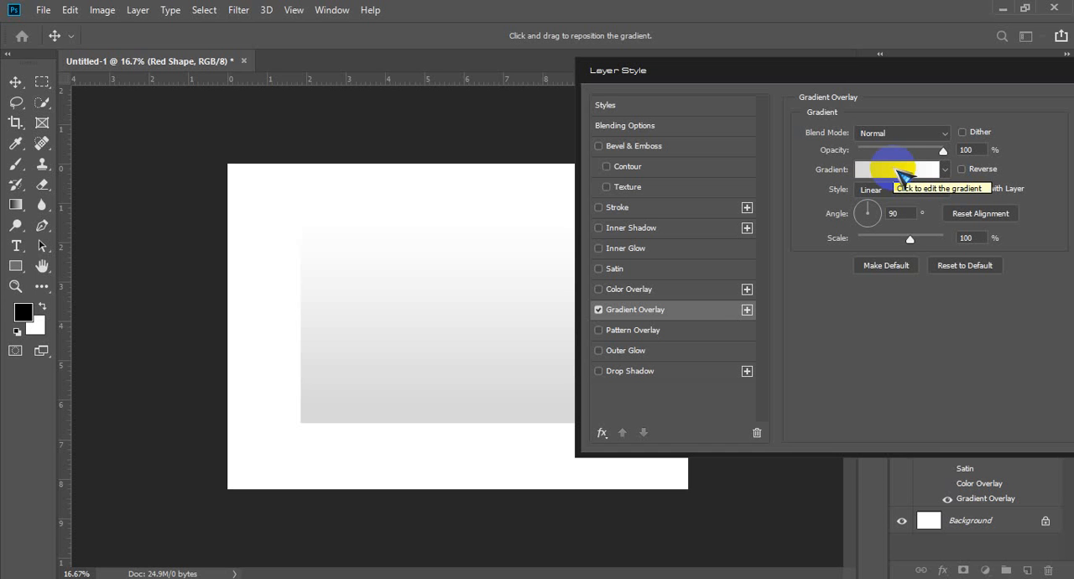
click(599, 310)
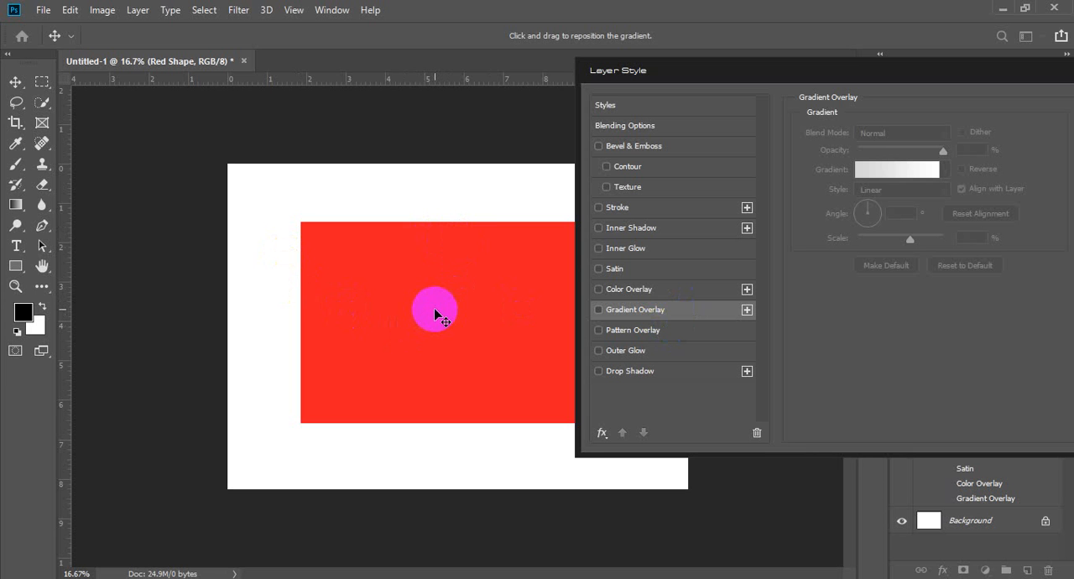
click(635, 310)
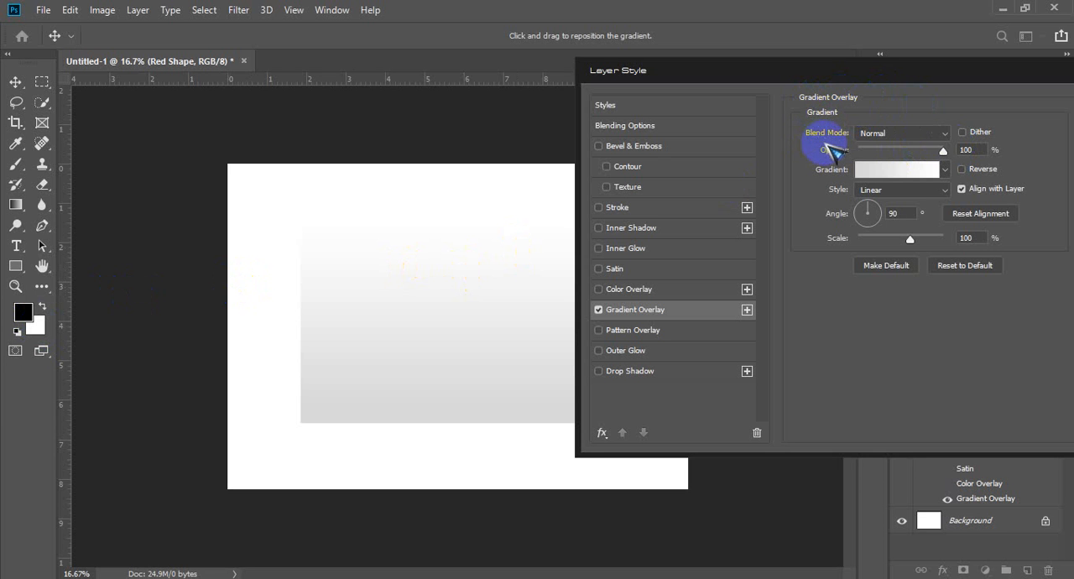
Step: Try the Linear Burn blend mode on the Gradient Overlay and return it to Normal
click(946, 133)
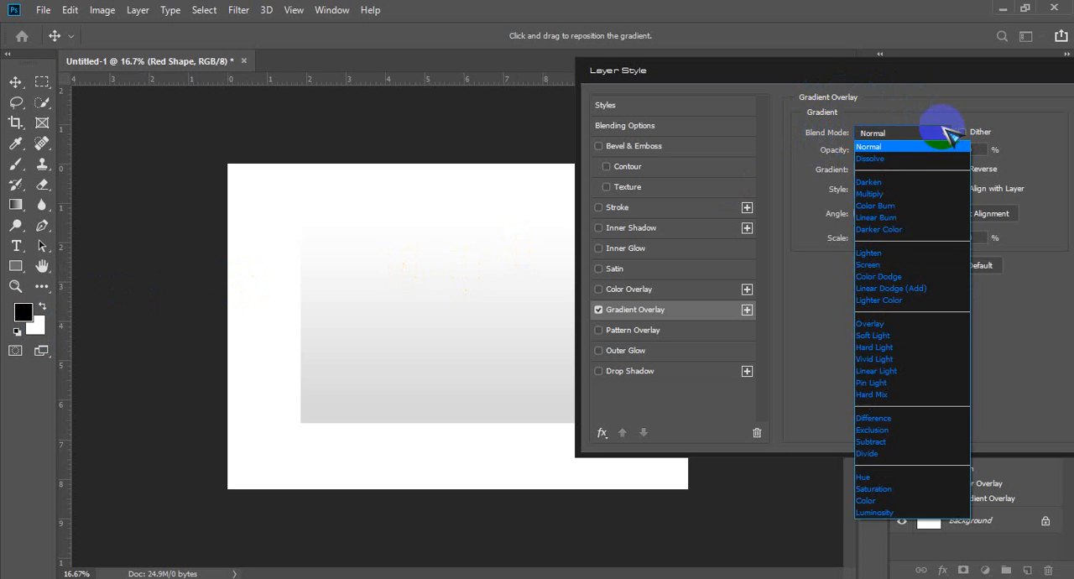
click(887, 148)
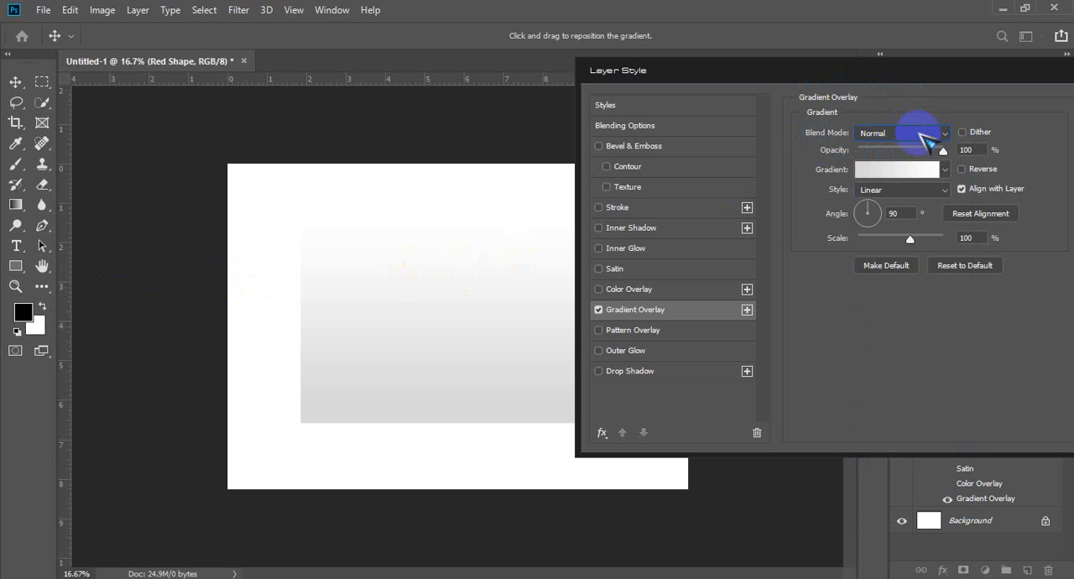
click(922, 134)
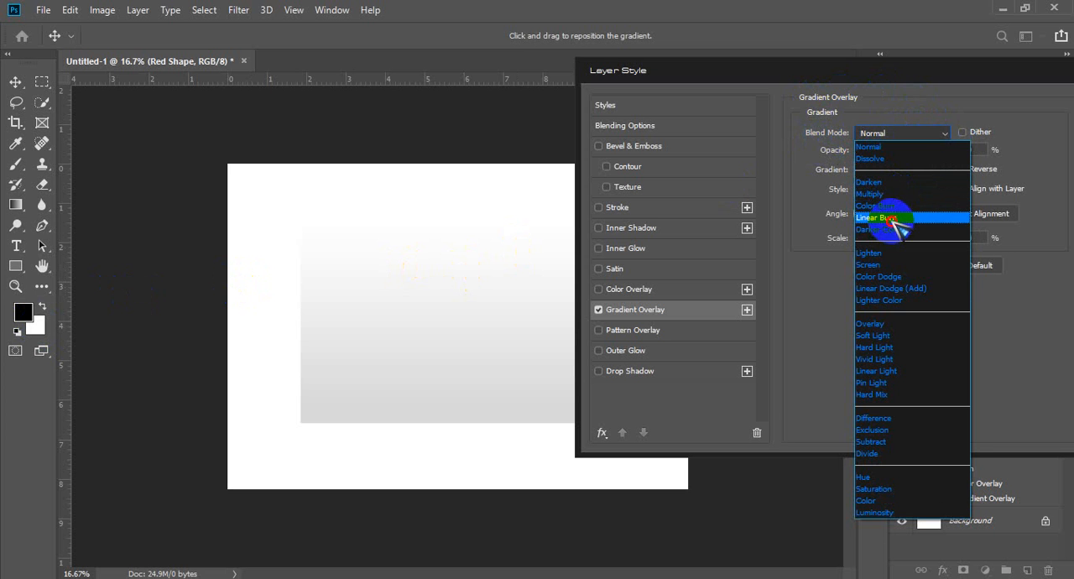
click(889, 220)
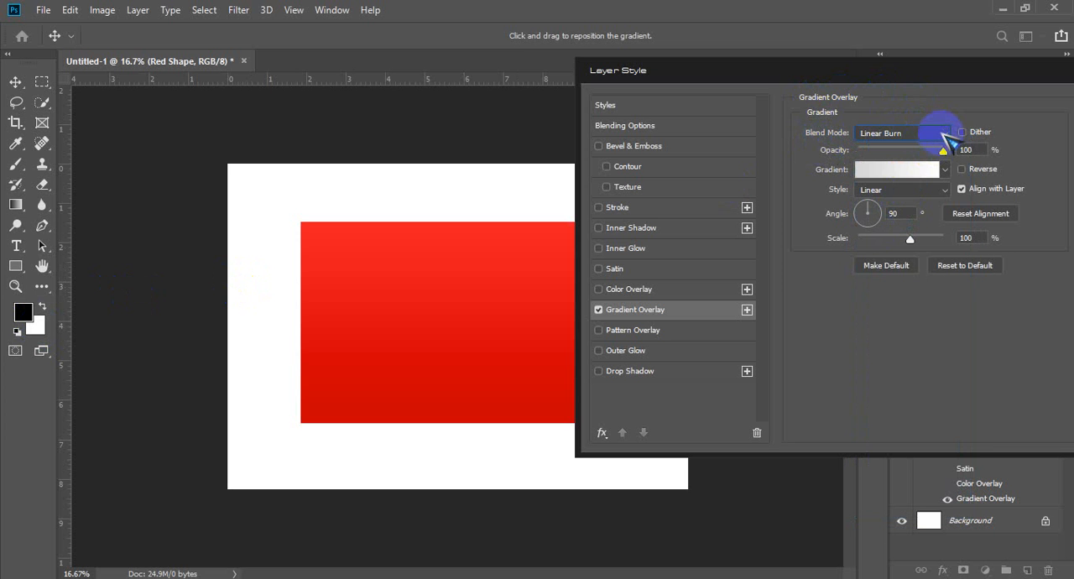
click(941, 137)
click(915, 150)
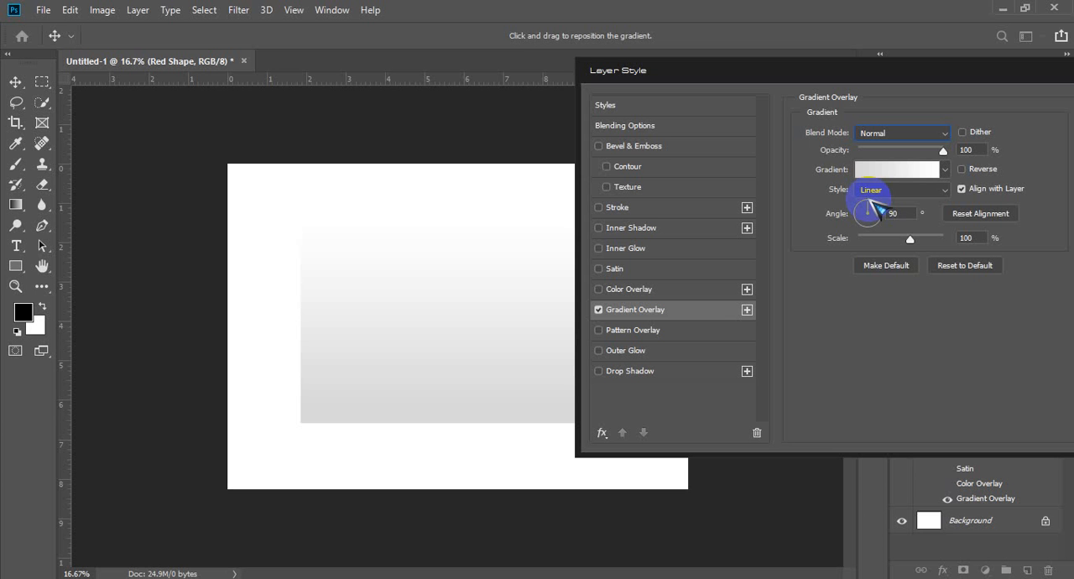
Step: Open the Gradient Overlay's gradient for editing and set its starting colour stop to blue #0600ff
click(896, 181)
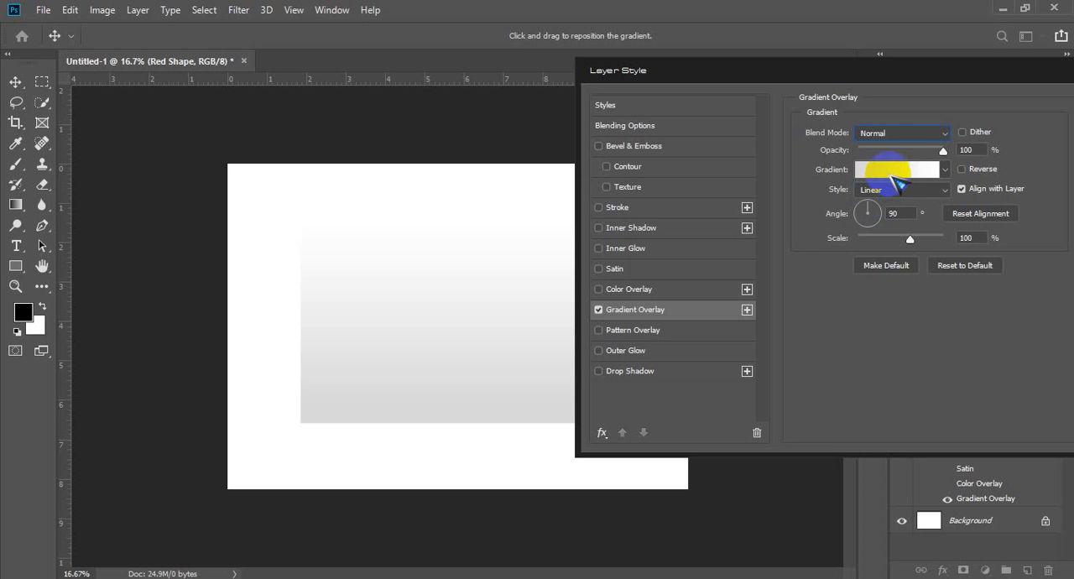
click(903, 176)
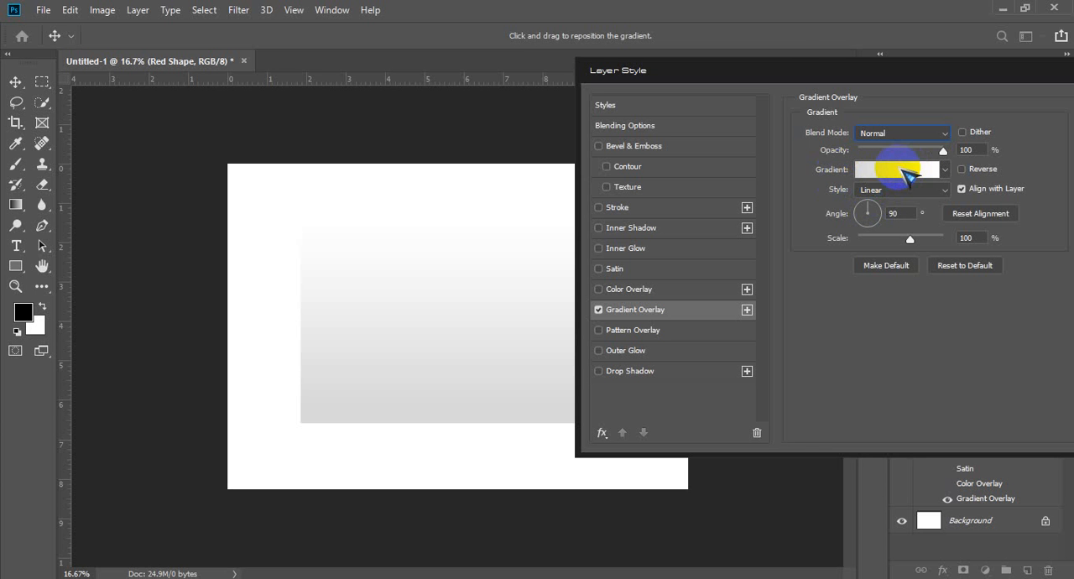
click(899, 169)
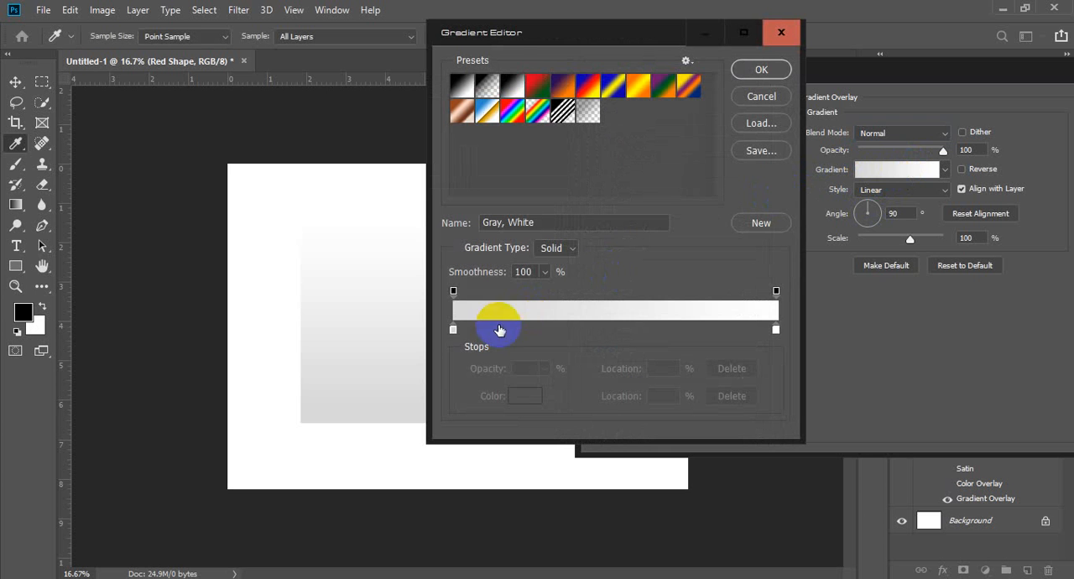
double_click(454, 330)
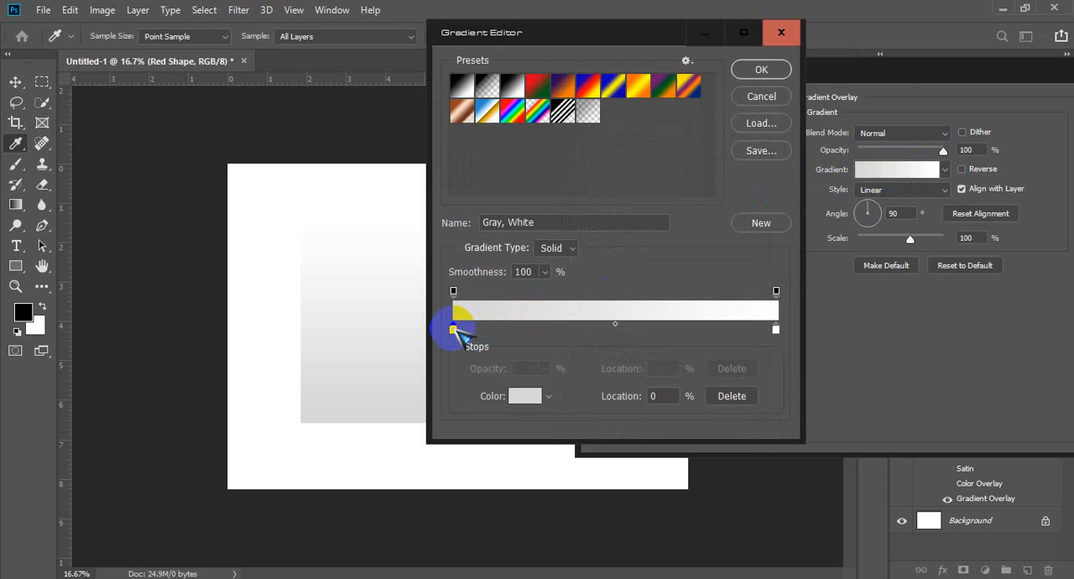
click(718, 177)
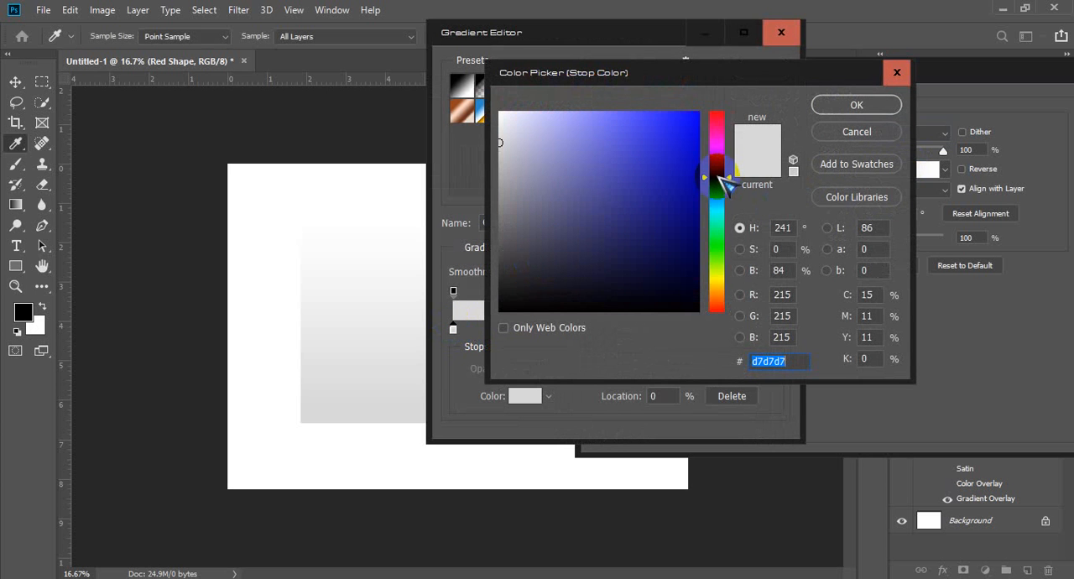
click(698, 112)
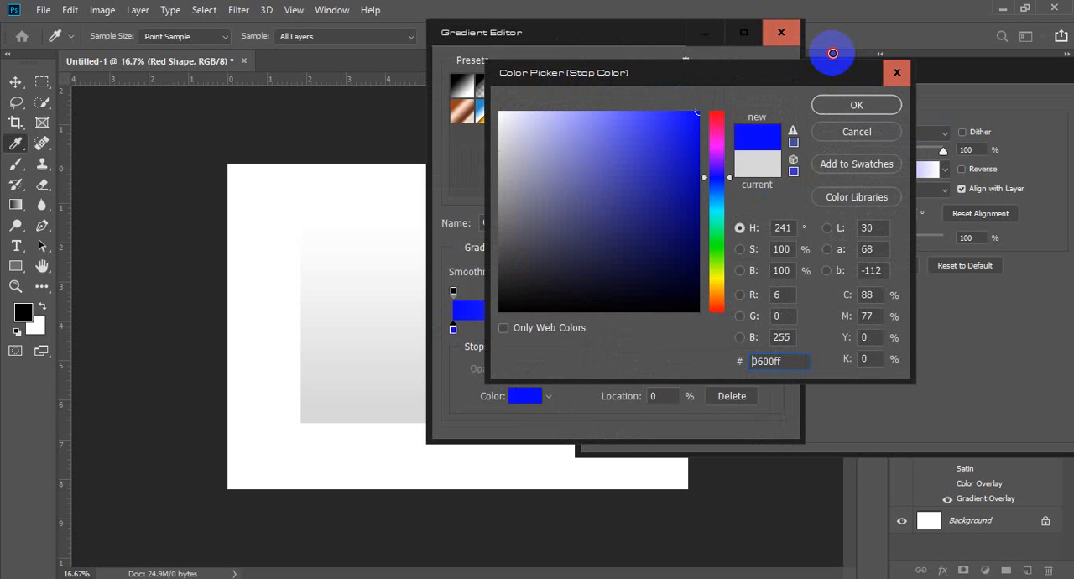
click(857, 104)
Step: Set the gradient's ending colour stop at location 100% to red #ff0000
click(773, 323)
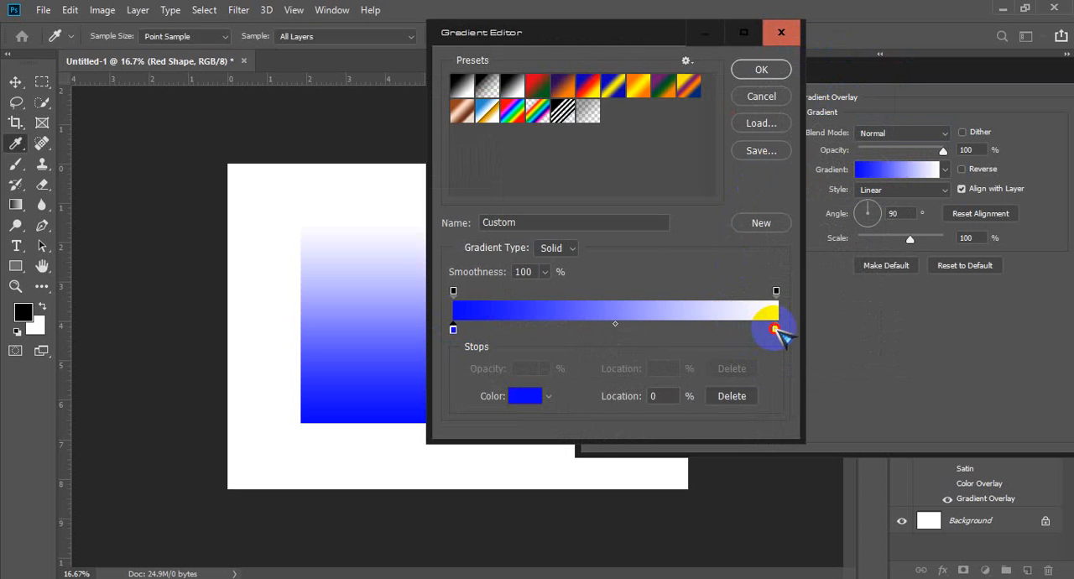
double_click(773, 323)
drag(662, 148, 743, 84)
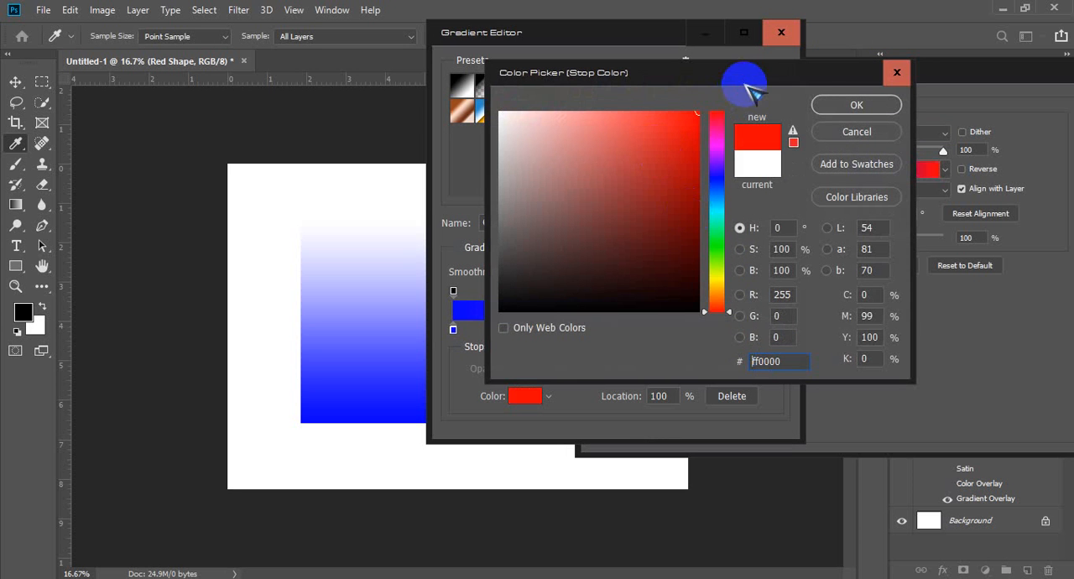
click(836, 106)
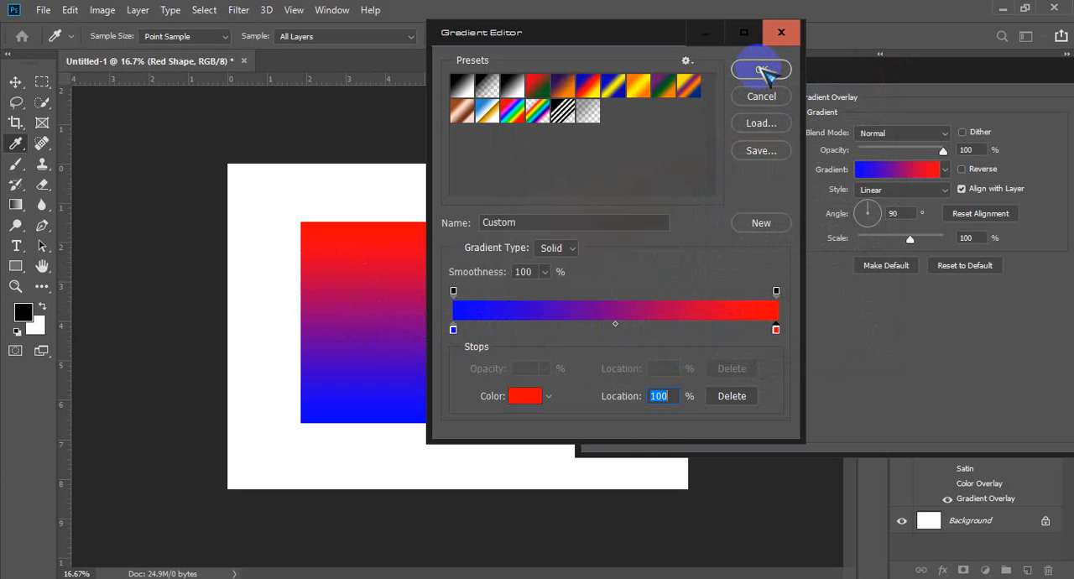
Step: Accept the blue-to-red gradient, try the Gradient Overlay's opacity at 50% and set it back to 100%
click(761, 73)
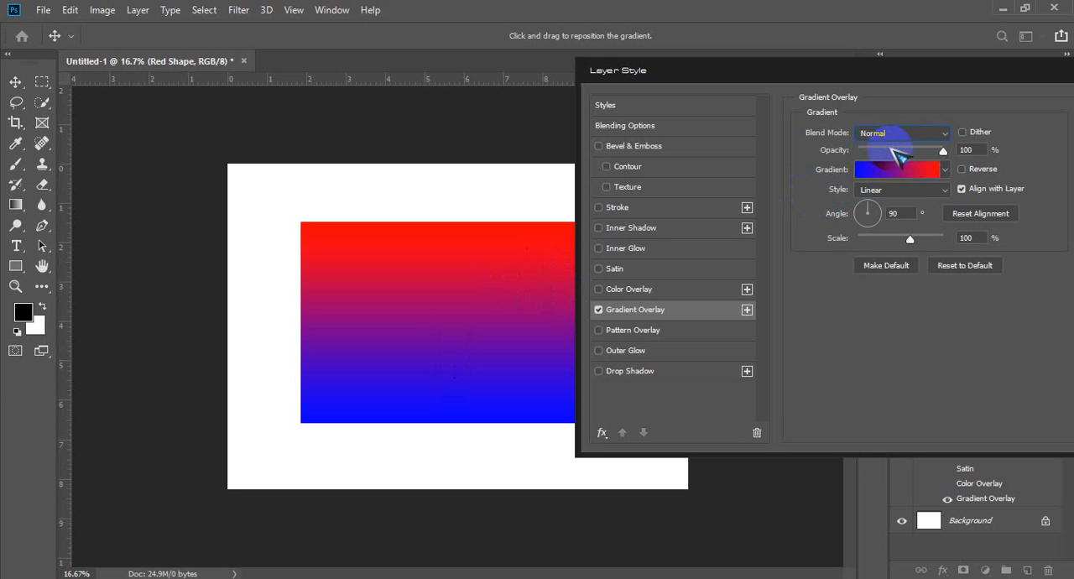
drag(941, 151, 897, 153)
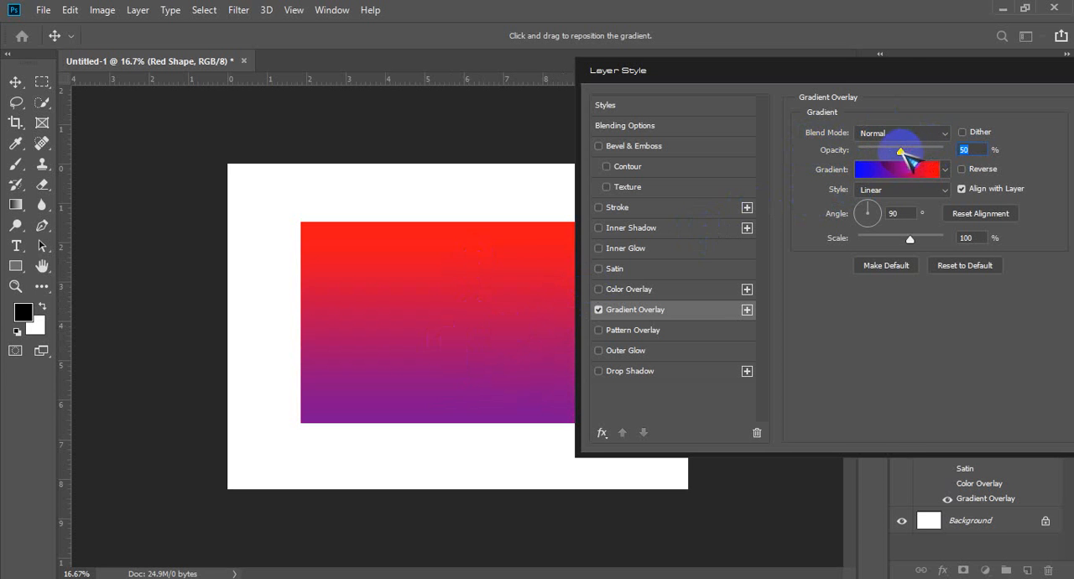
text(100)
key(Return)
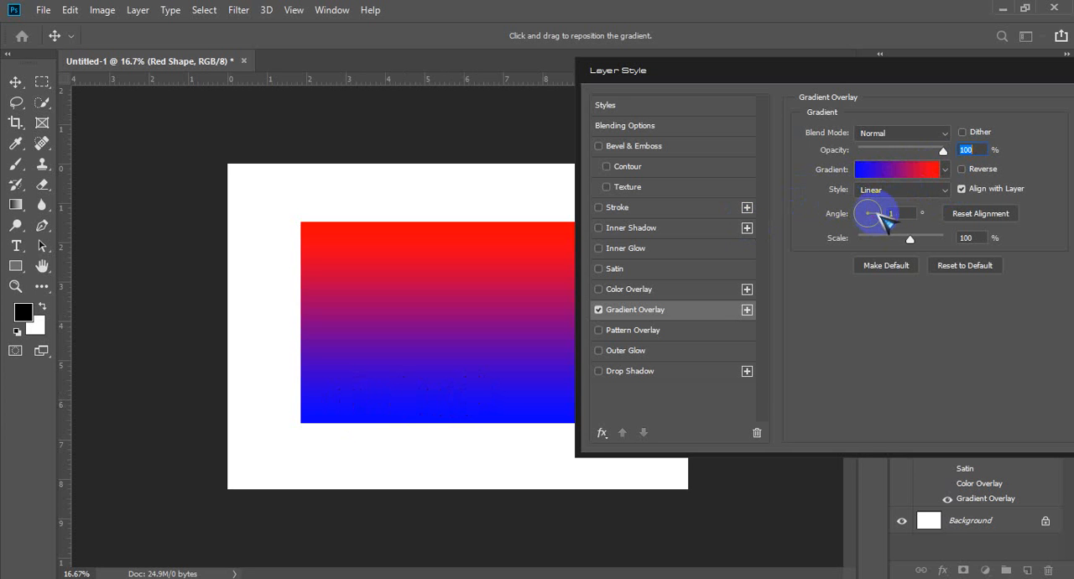
Step: Set the Gradient Overlay's angle to 1° and its scale to 150%, trying a scale of 10% first
click(877, 216)
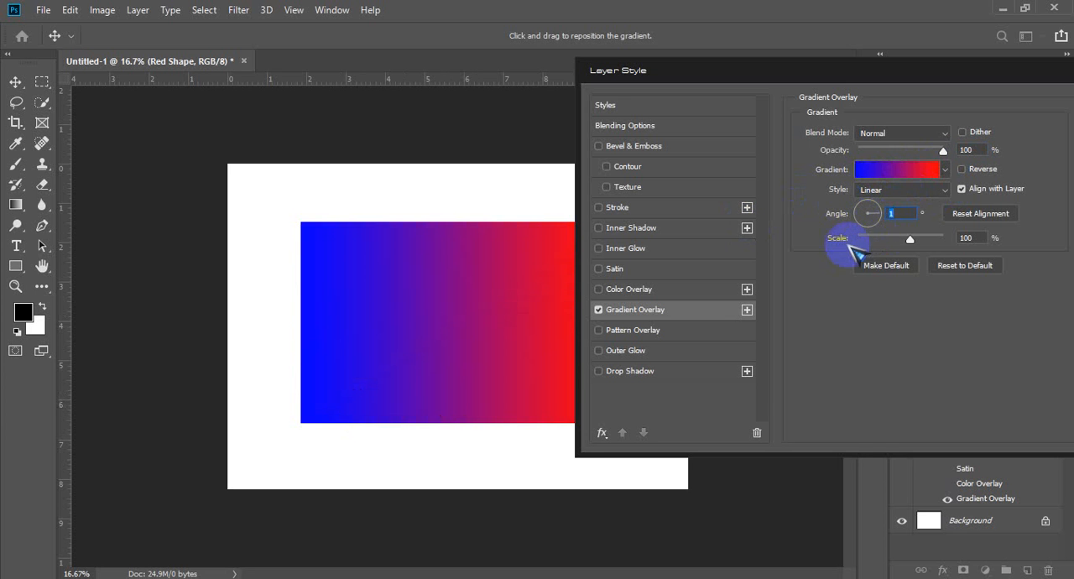
drag(913, 243, 750, 262)
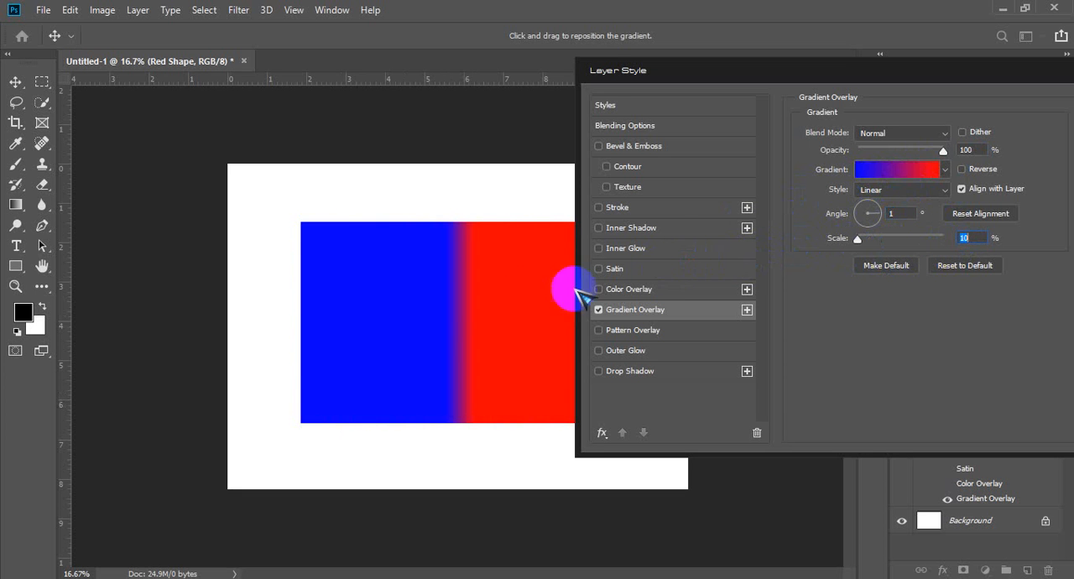
drag(869, 237, 470, 428)
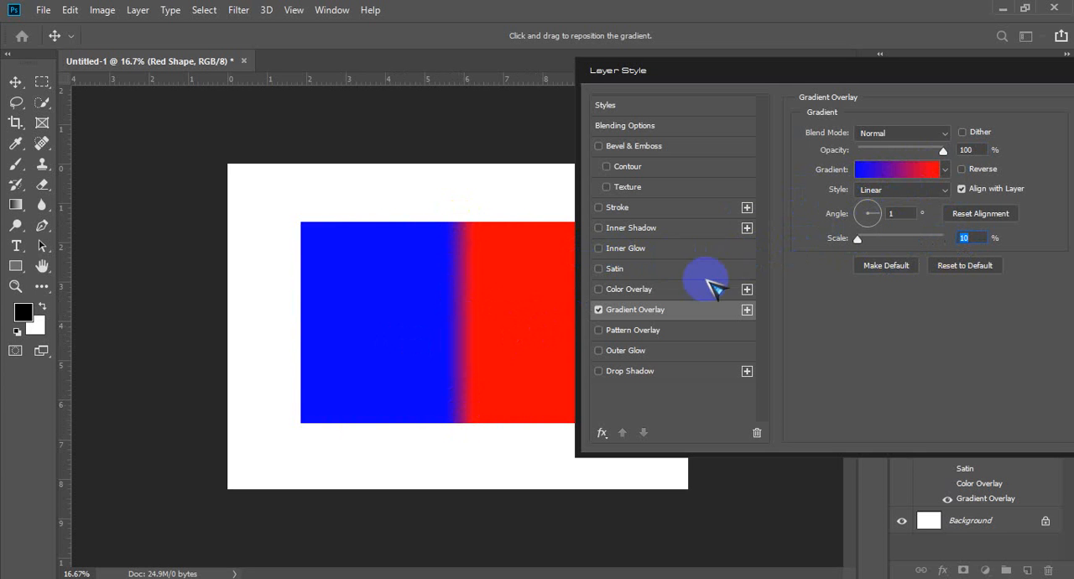
drag(857, 238, 967, 240)
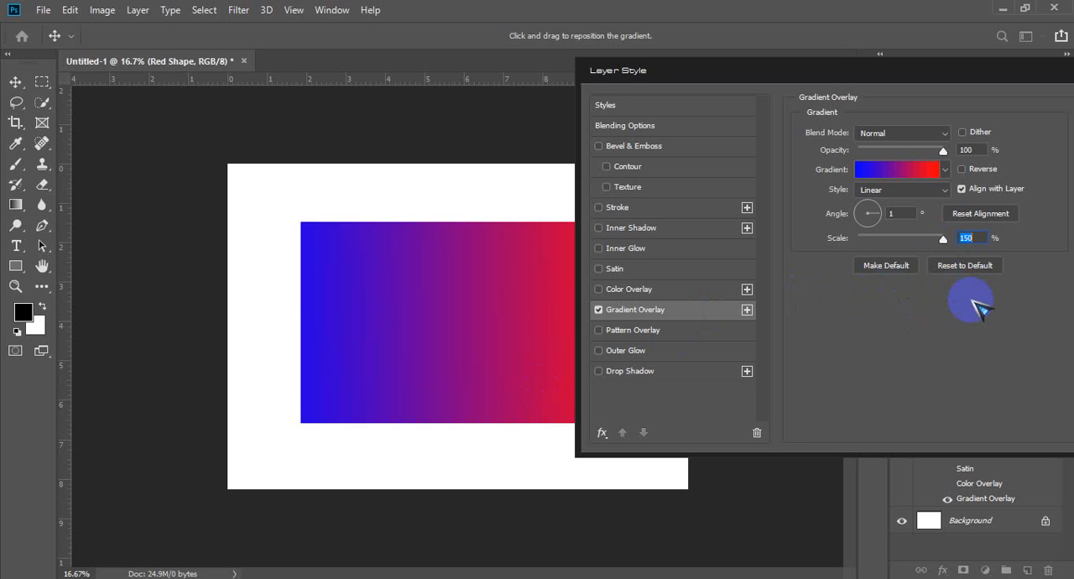
Step: Save the current effects as a new style named "Red and Blue color", with layer effects included and added to the current library
drag(965, 72, 834, 63)
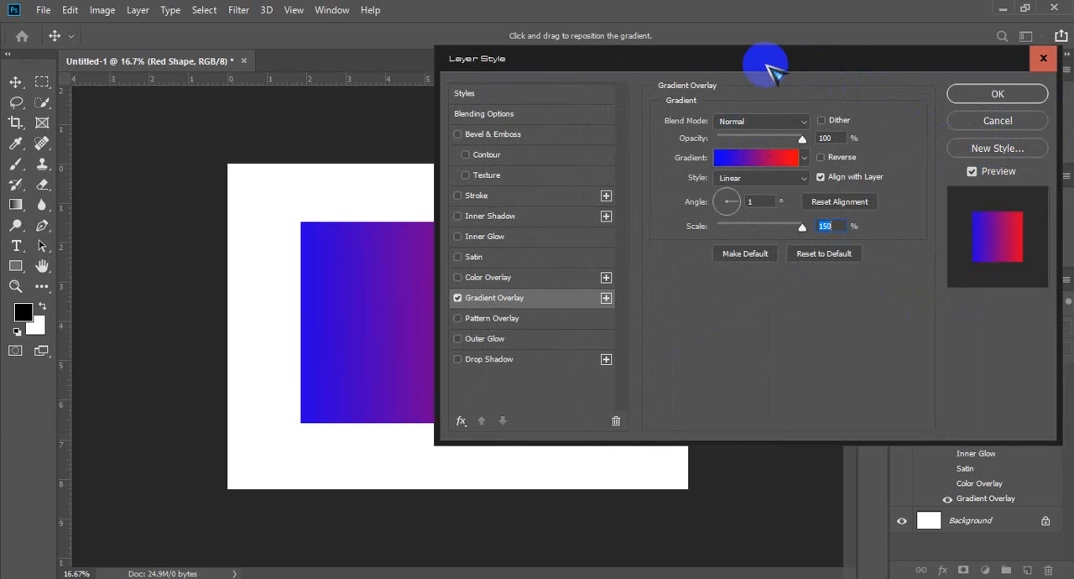
drag(772, 60, 753, 48)
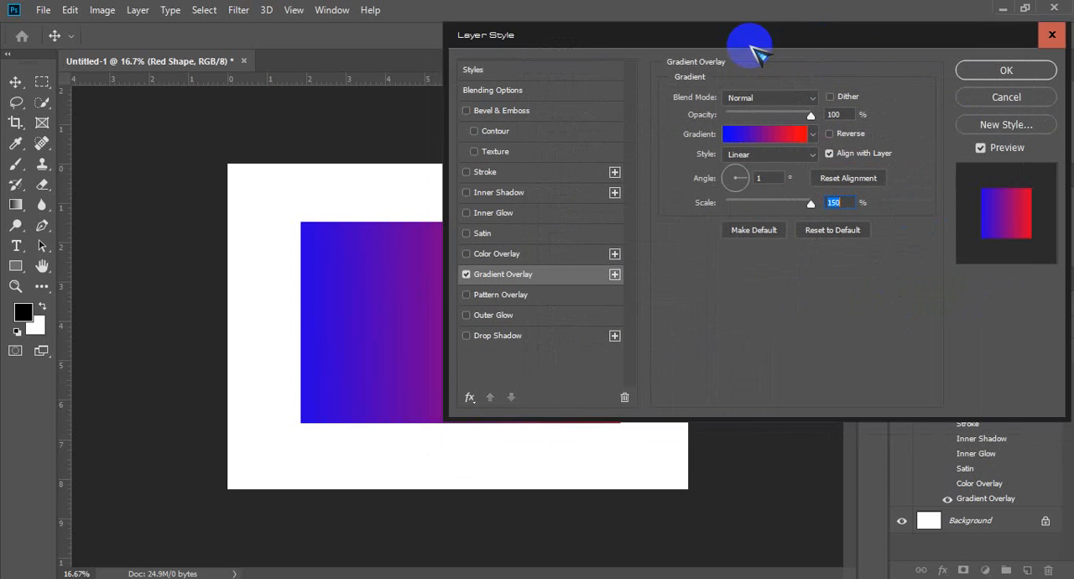
click(994, 125)
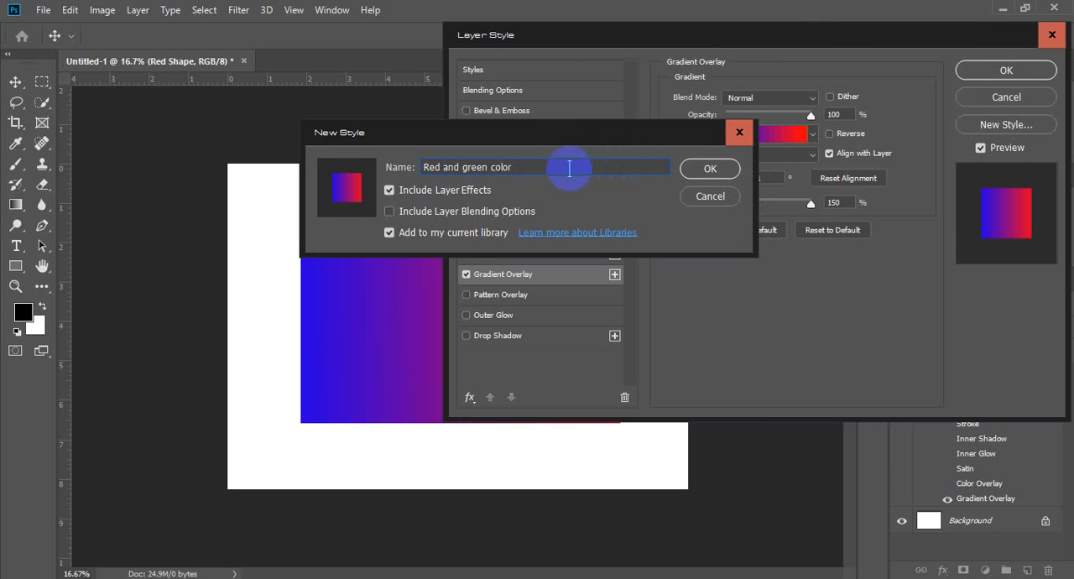
drag(490, 167, 451, 164)
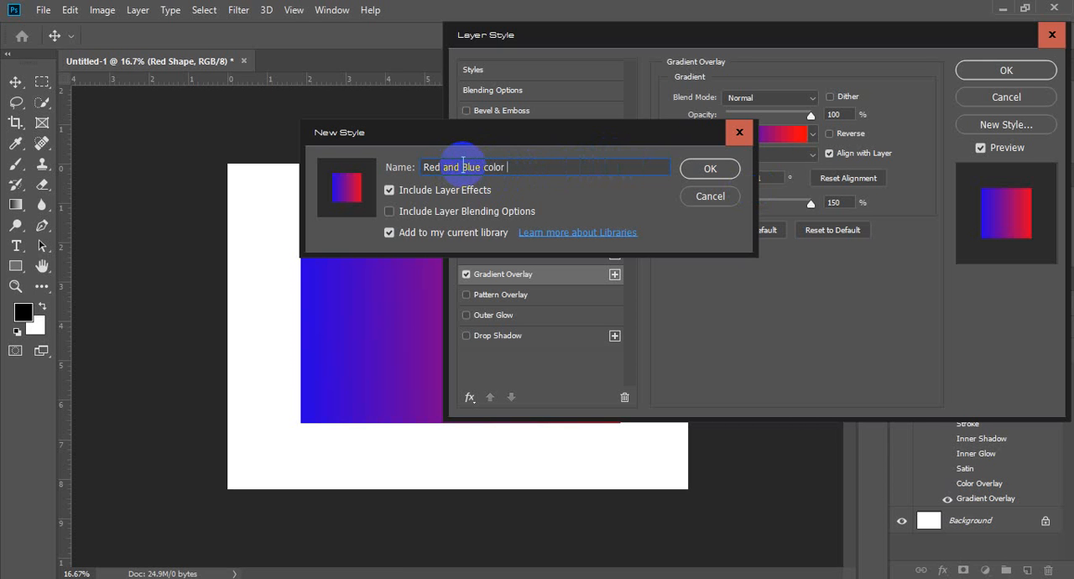
click(707, 169)
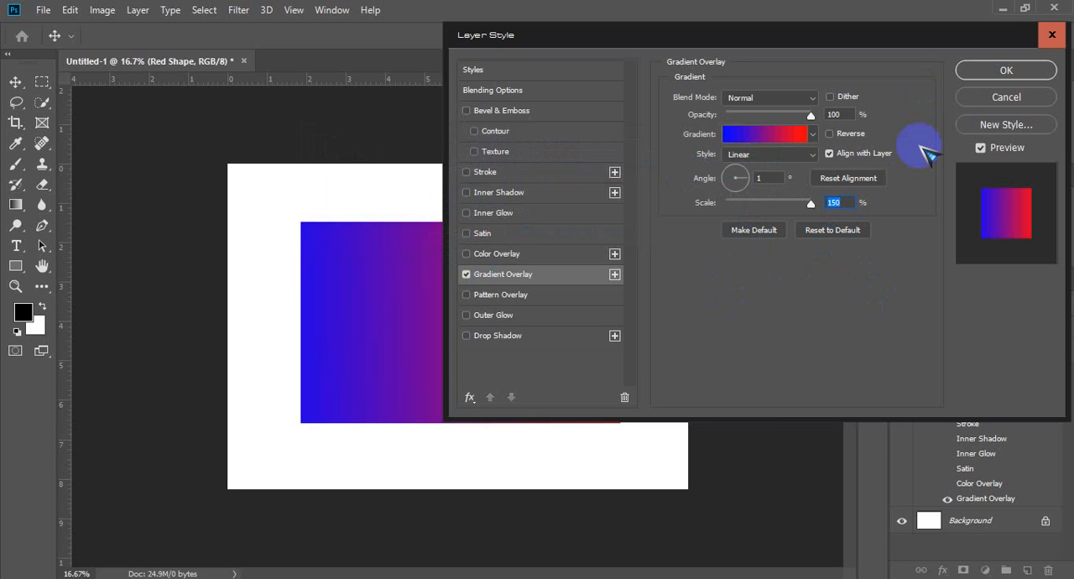
click(764, 134)
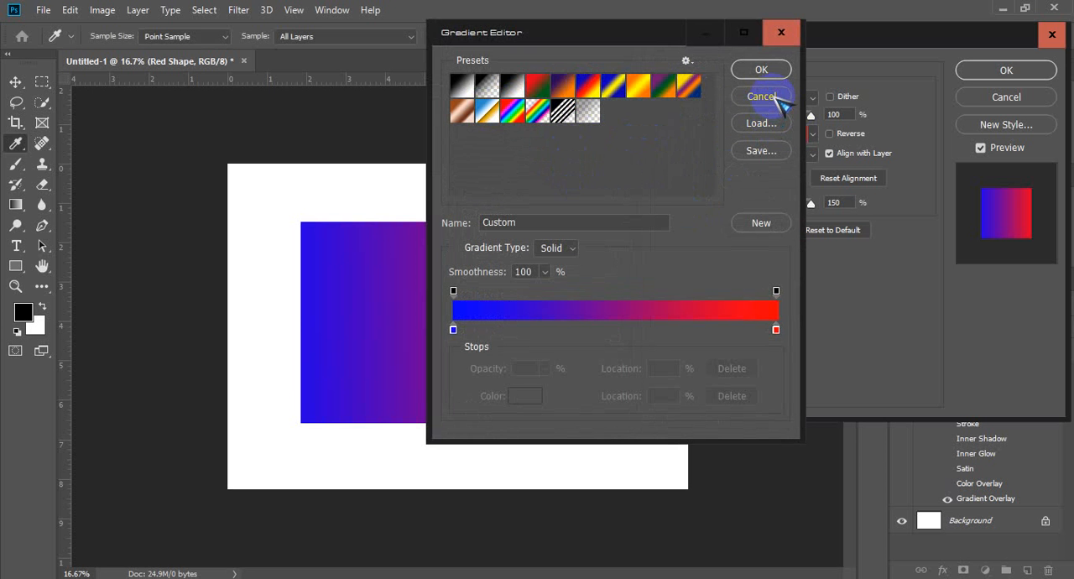
click(772, 124)
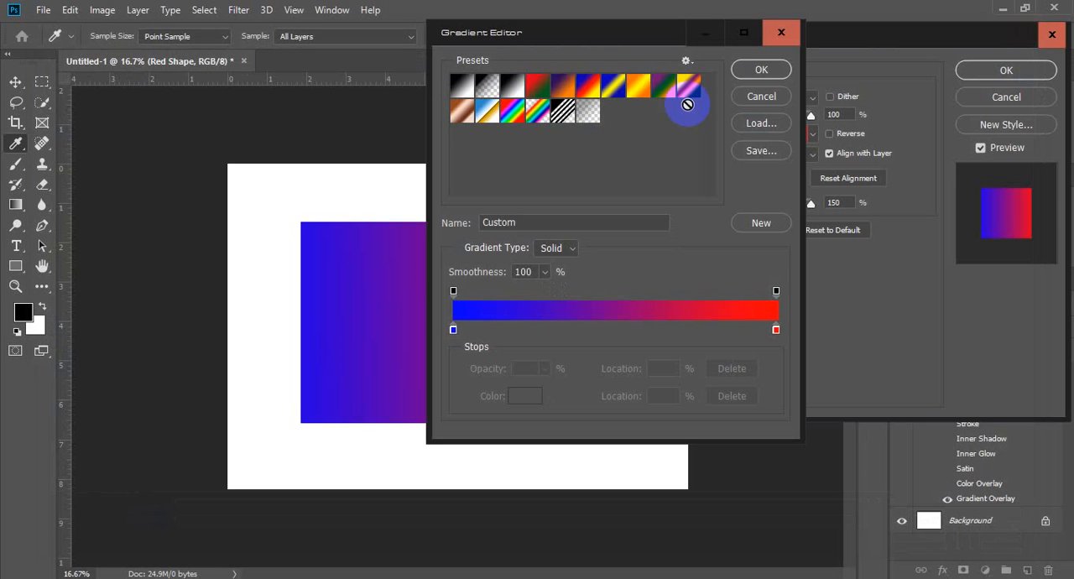
click(1054, 14)
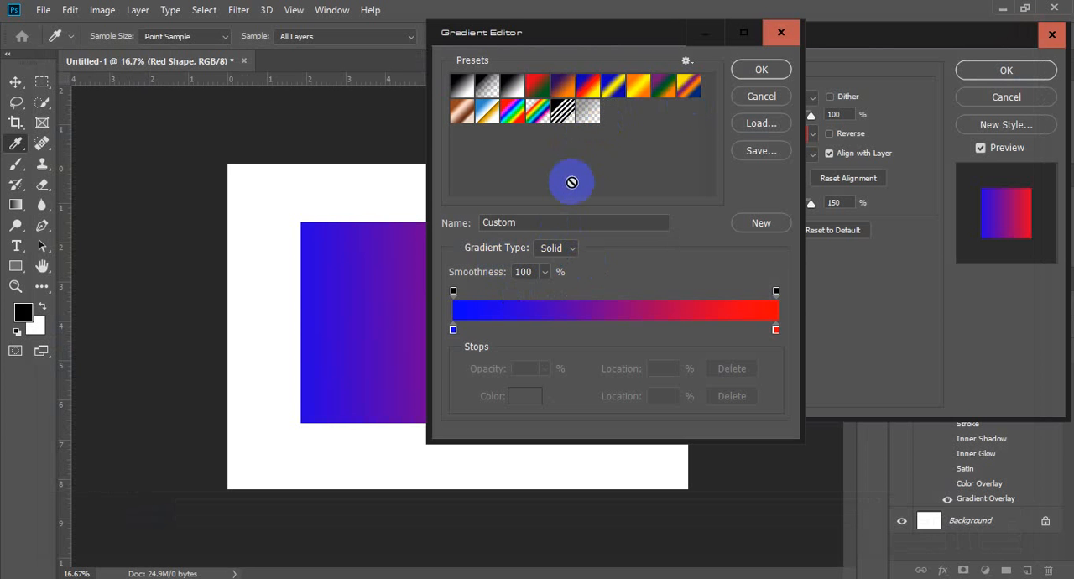
click(783, 32)
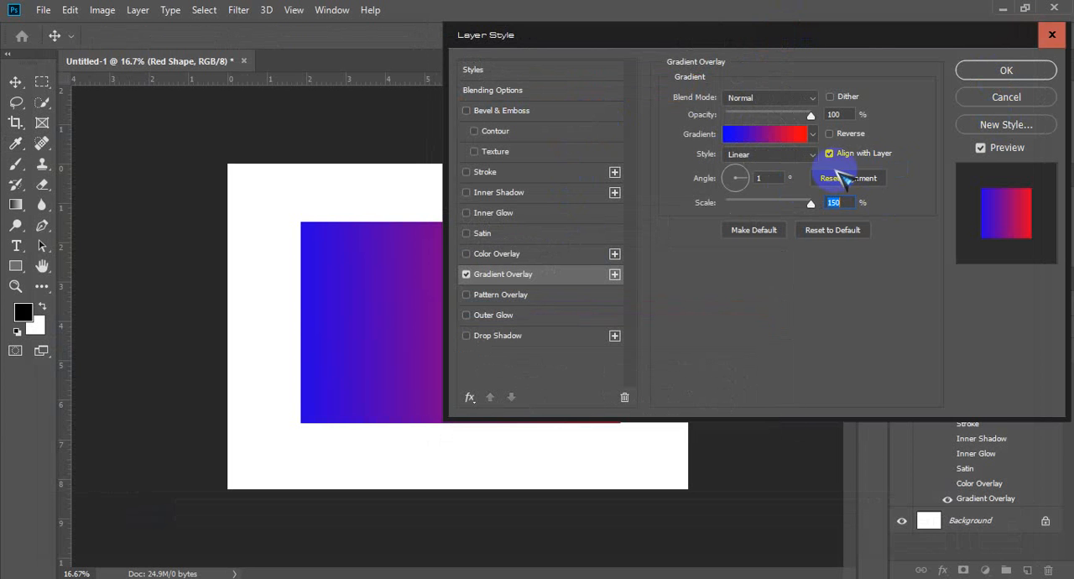
Step: Toggle Gradient Overlay off and on, and try the Foreground to Background preset on its gradient without keeping it
click(466, 275)
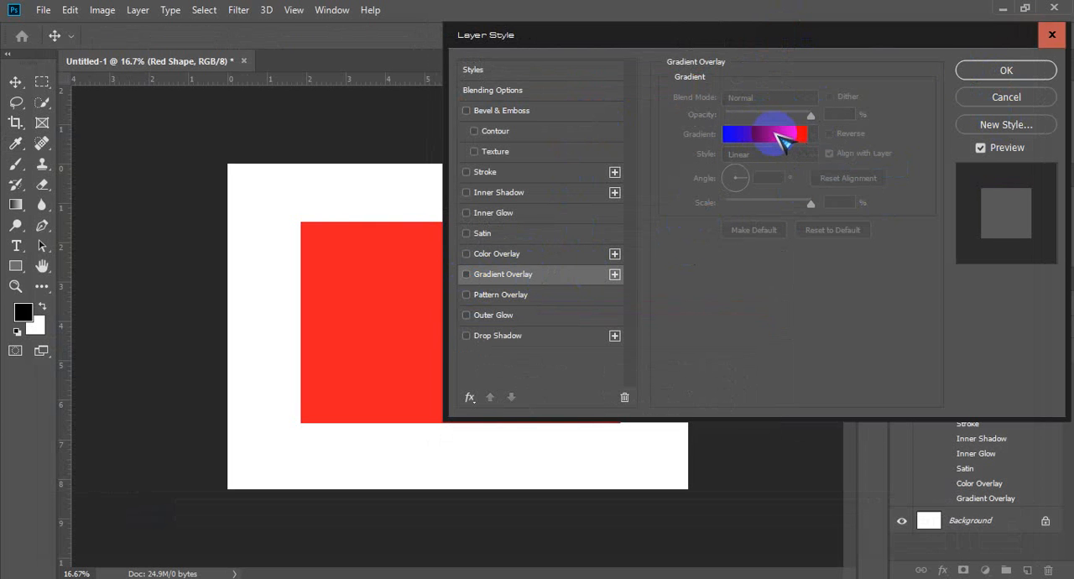
click(527, 274)
click(765, 134)
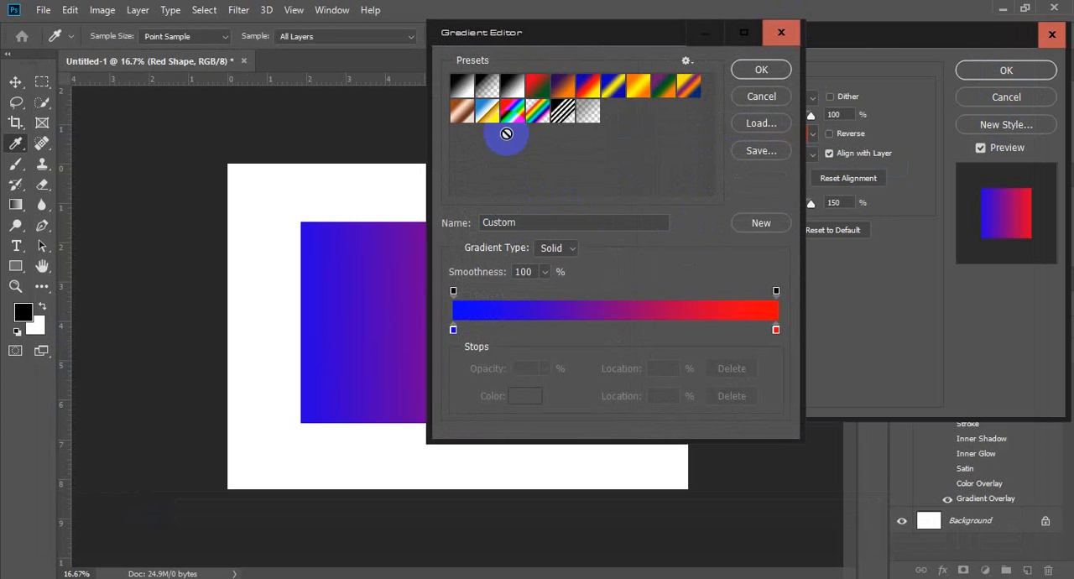
click(462, 91)
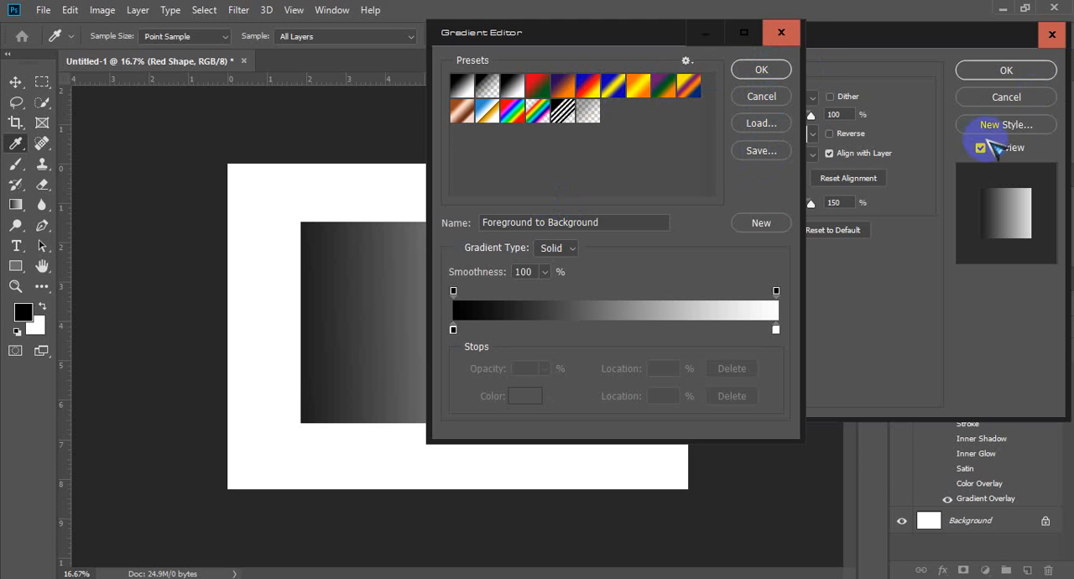
click(779, 30)
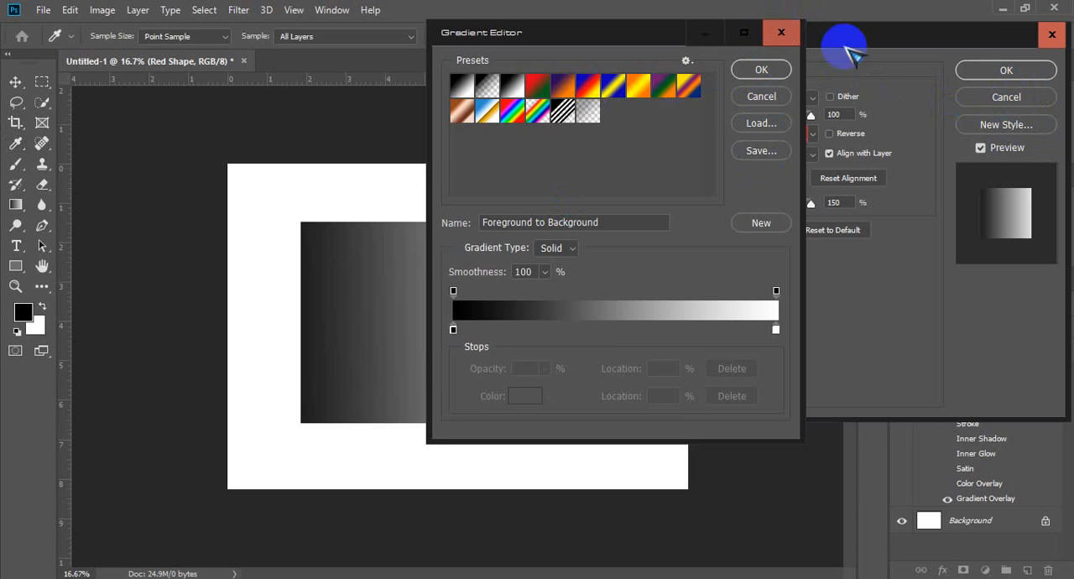
Step: Apply the saved red and blue style from the style presets and return to the Gradient Overlay settings
click(558, 73)
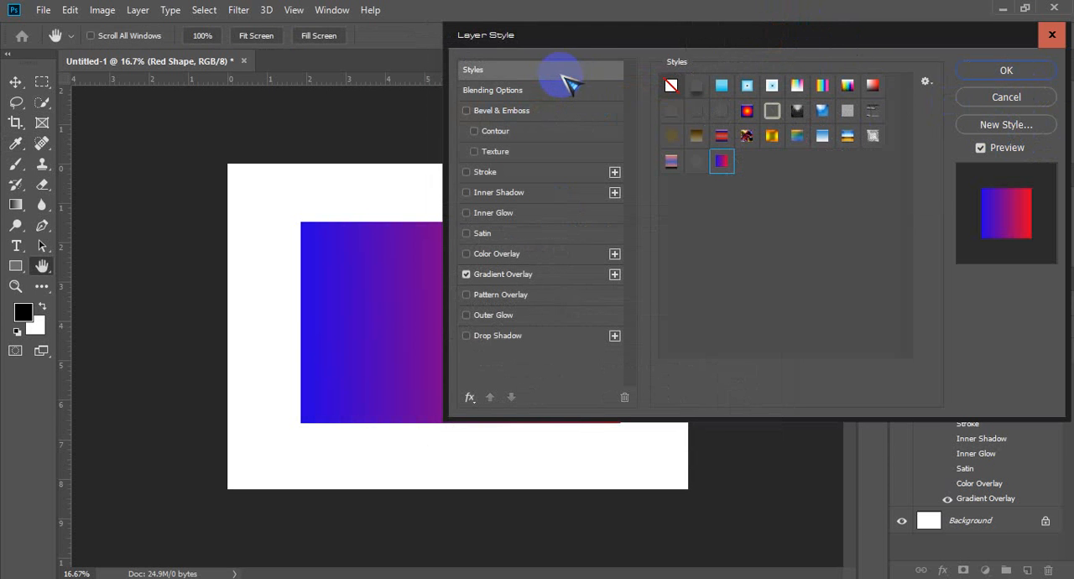
click(719, 167)
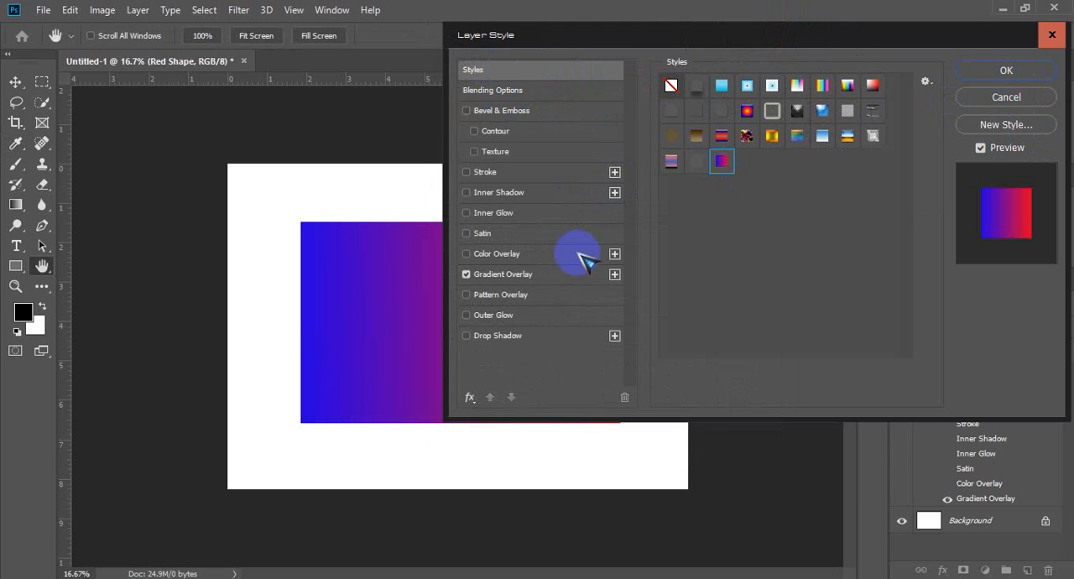
click(556, 275)
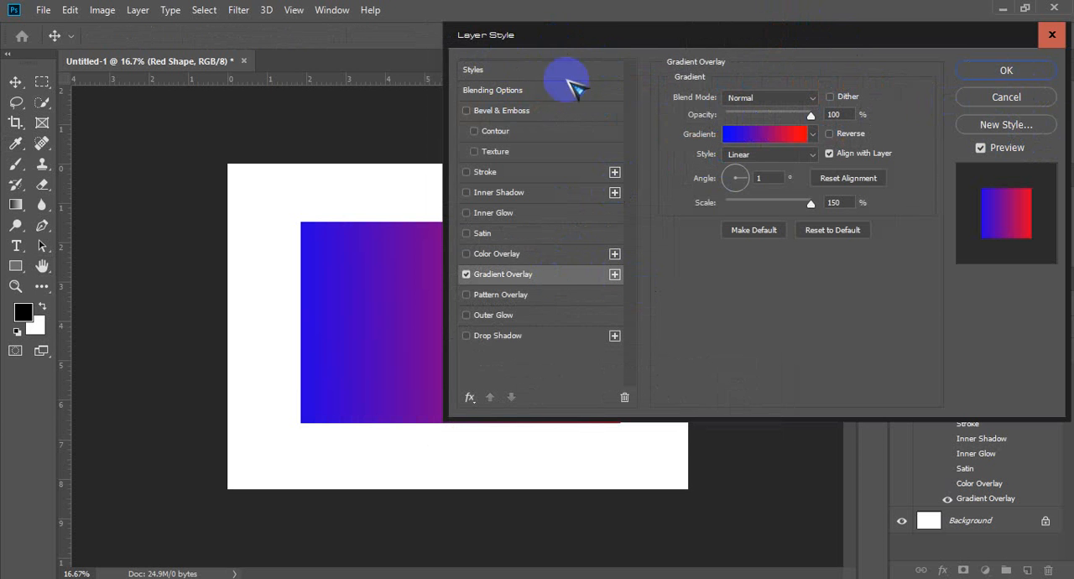
Step: Save the gradients from the Gradient Editor as a GRD file named "Red Blue Color of Gradients" and leave the editor
click(764, 135)
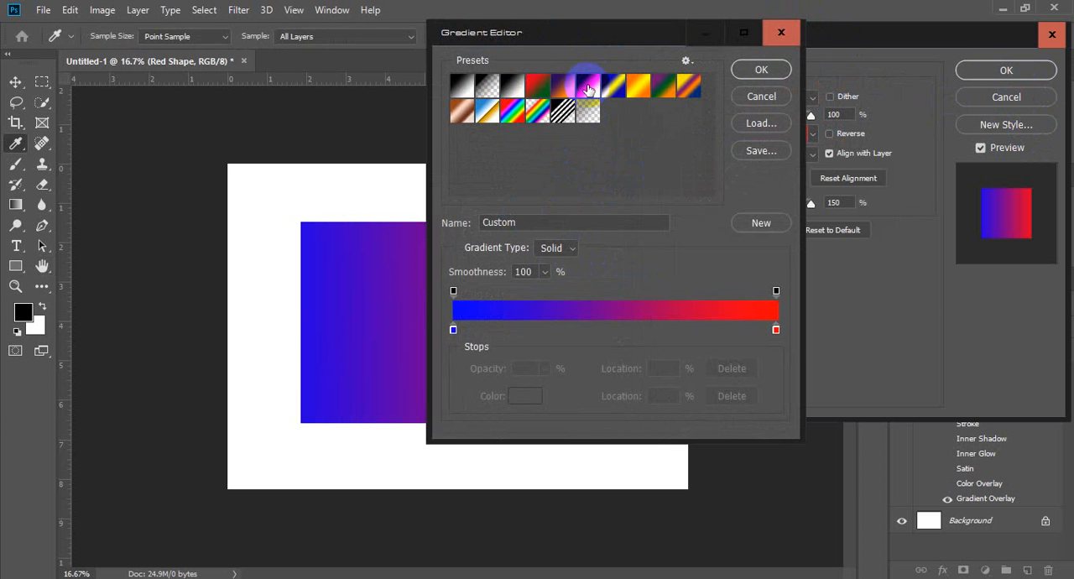
click(760, 151)
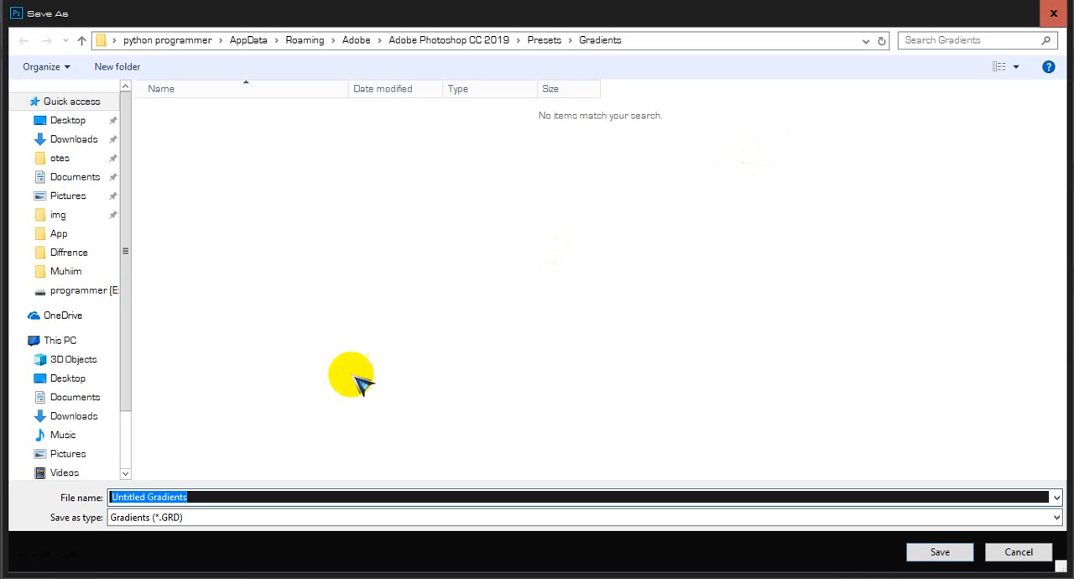
click(329, 223)
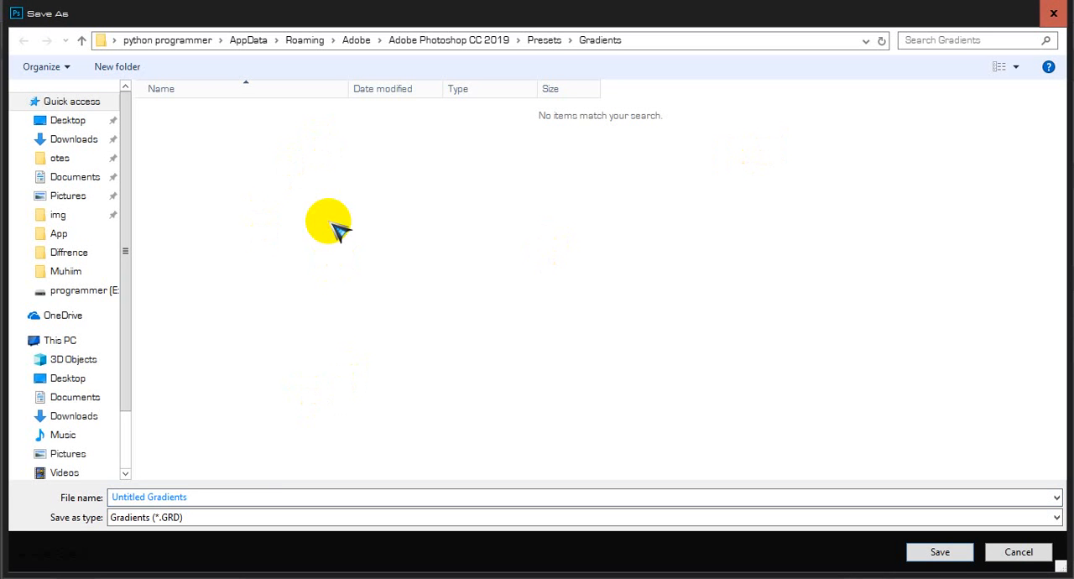
click(197, 496)
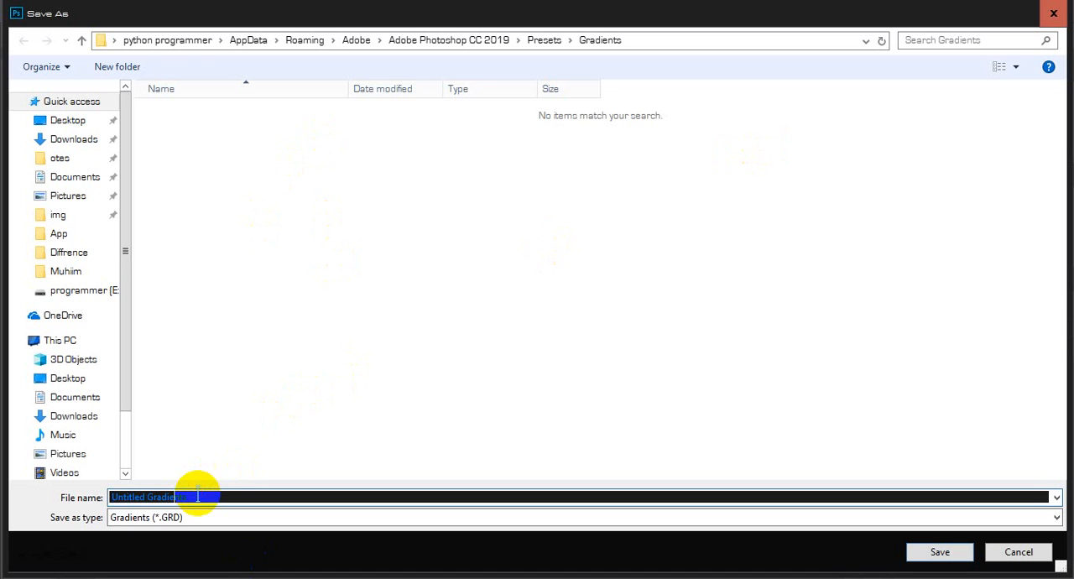
text(Gradients)
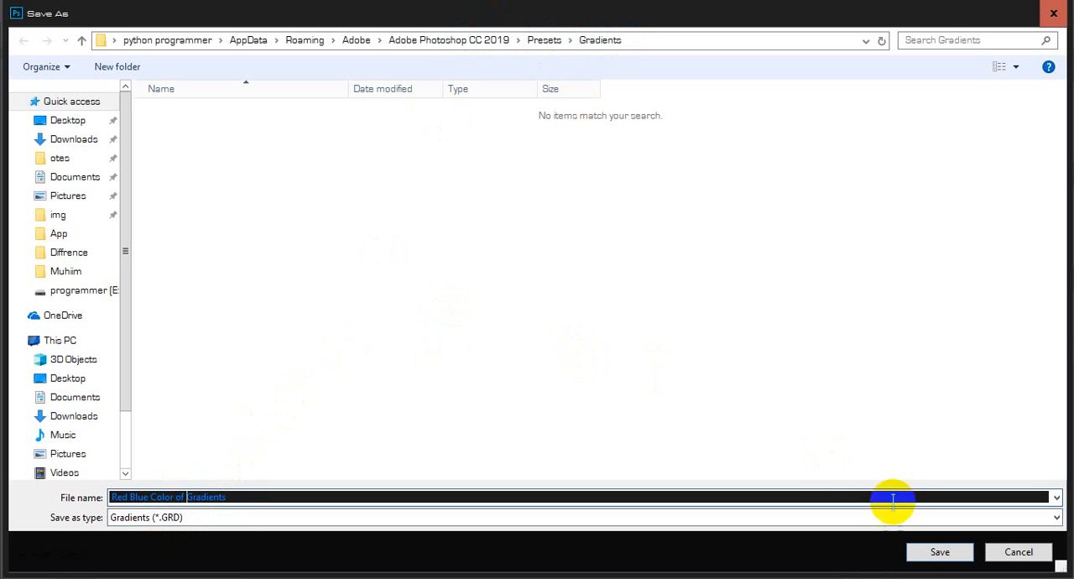
click(940, 552)
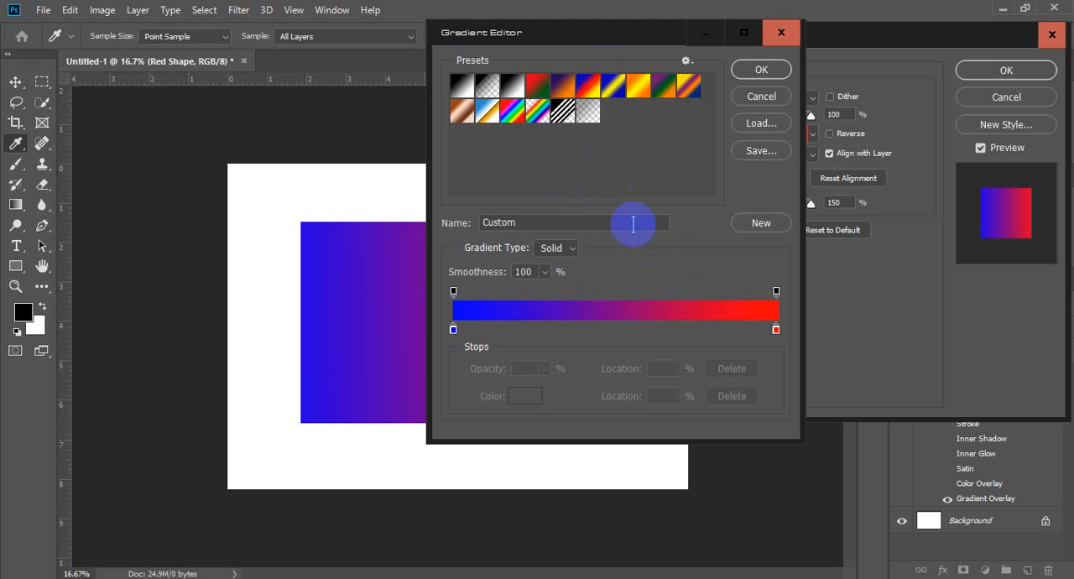
click(765, 102)
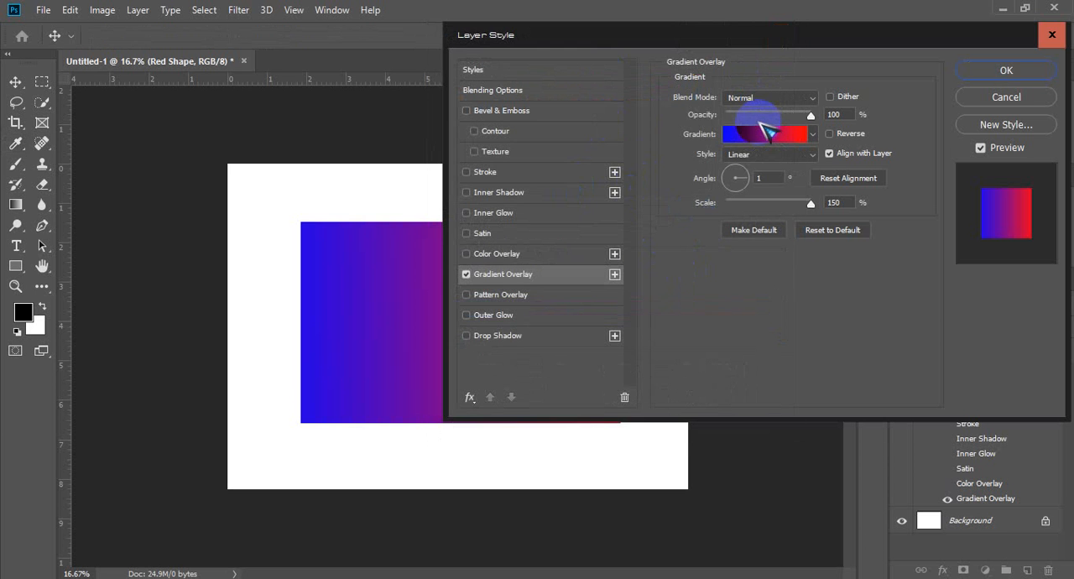
Step: Edit the overlay's gradient, choosing the Foreground to Background preset and loading the "Red Blue Color of Gradients" GRD file into the presets
click(719, 151)
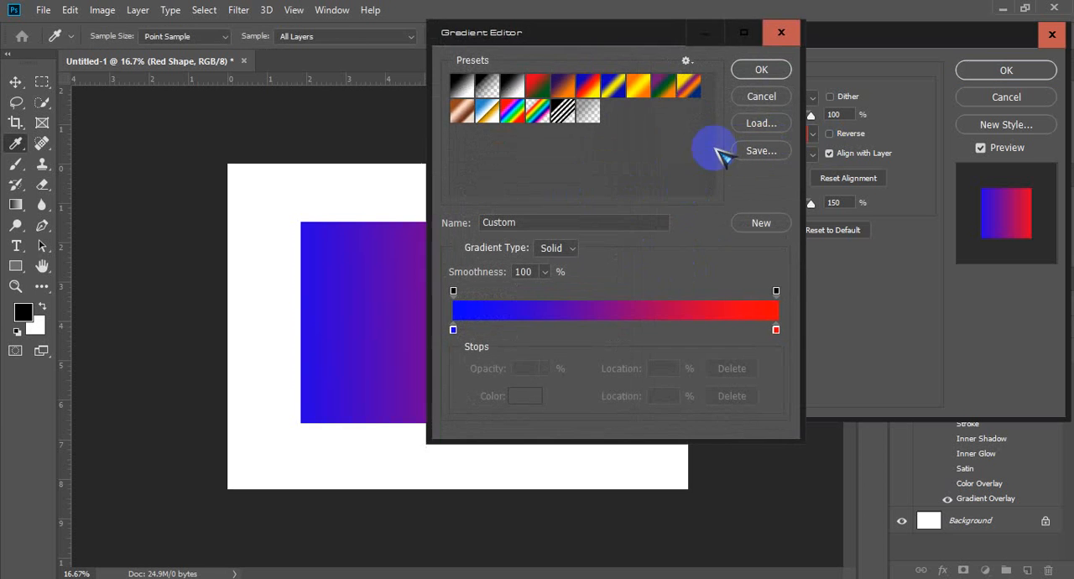
click(773, 123)
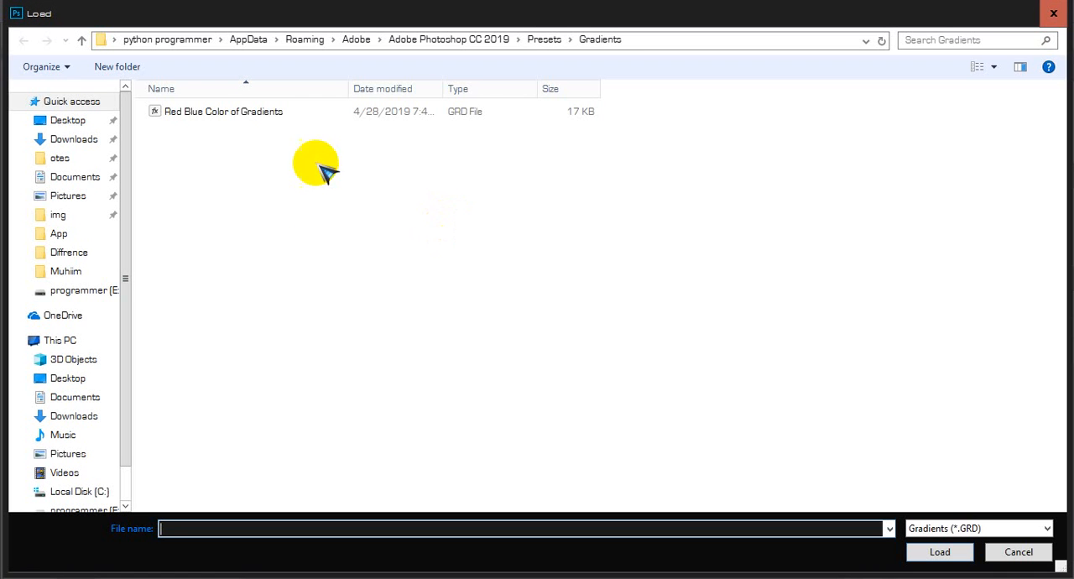
click(178, 118)
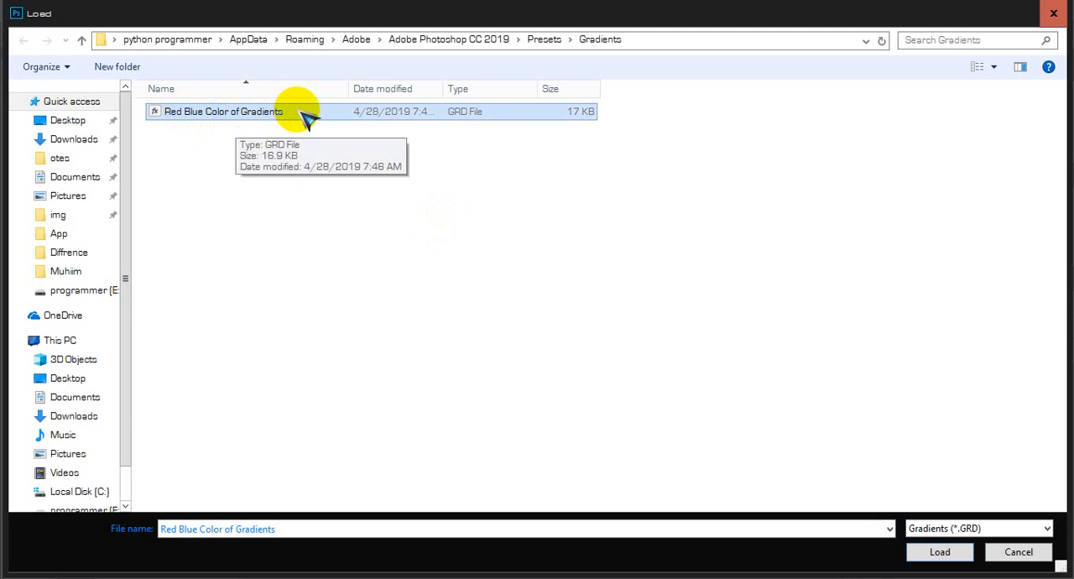
click(1017, 553)
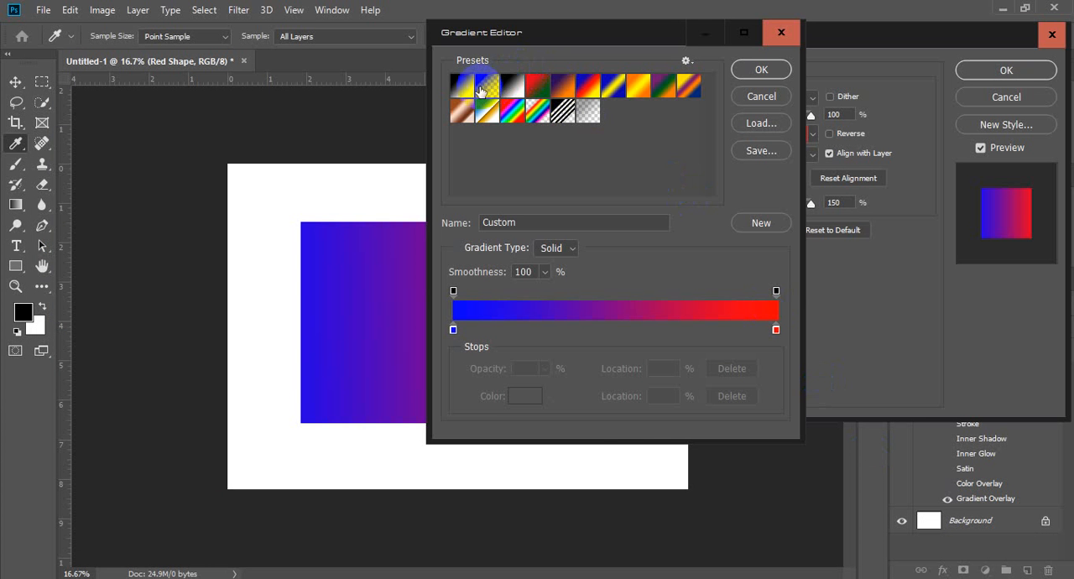
click(463, 85)
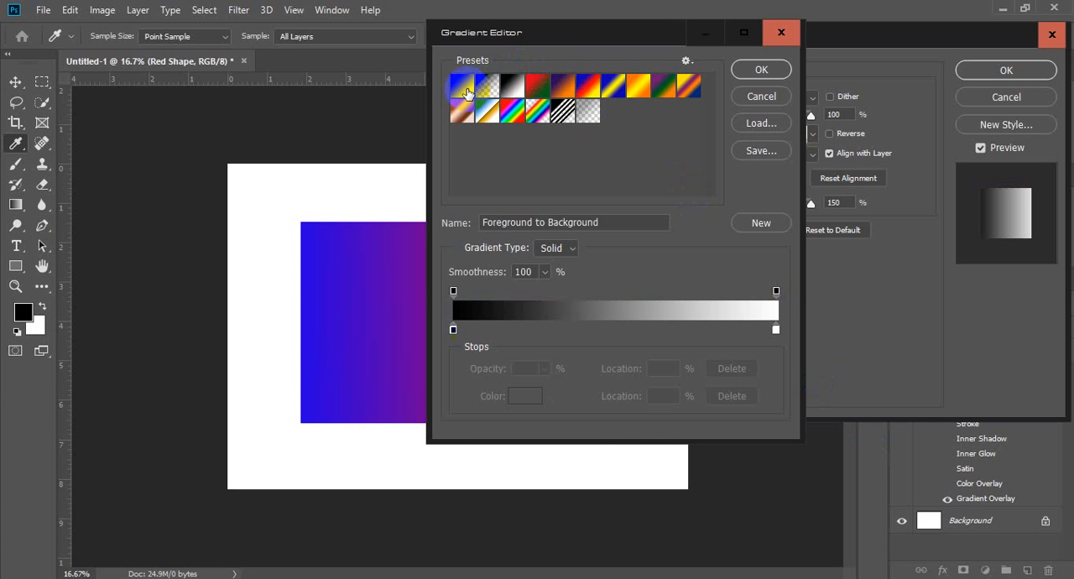
click(759, 124)
click(239, 114)
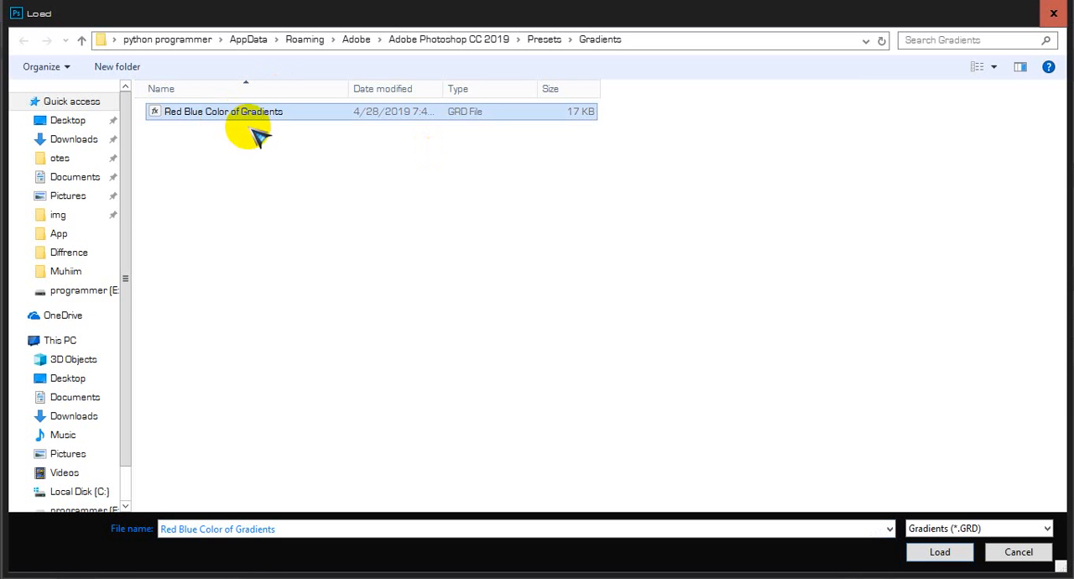
click(937, 552)
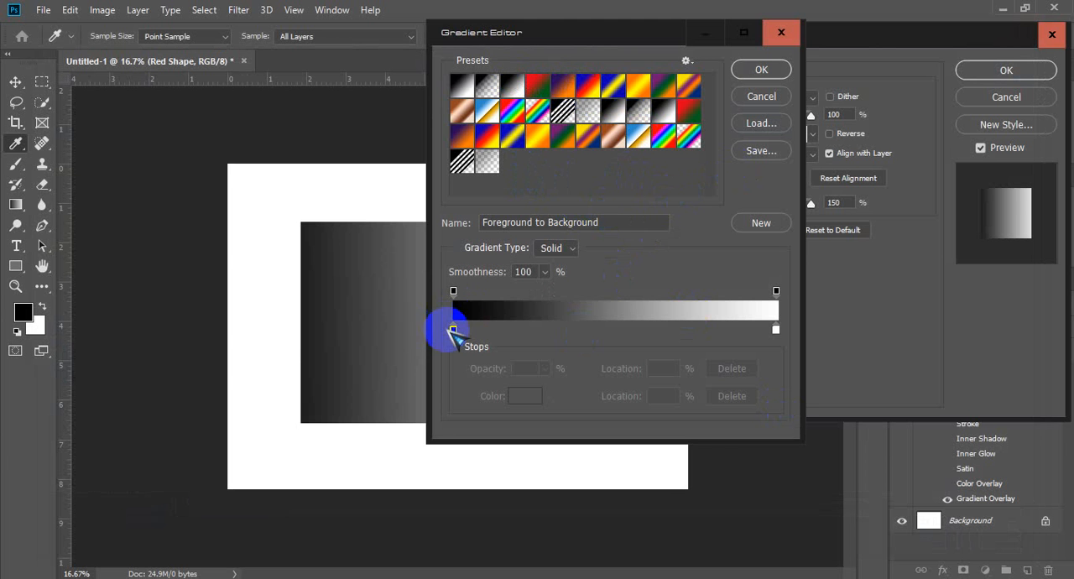
Step: Remove the black colour stop from the gradient and move the white stop to 92%
drag(453, 329, 445, 390)
click(775, 329)
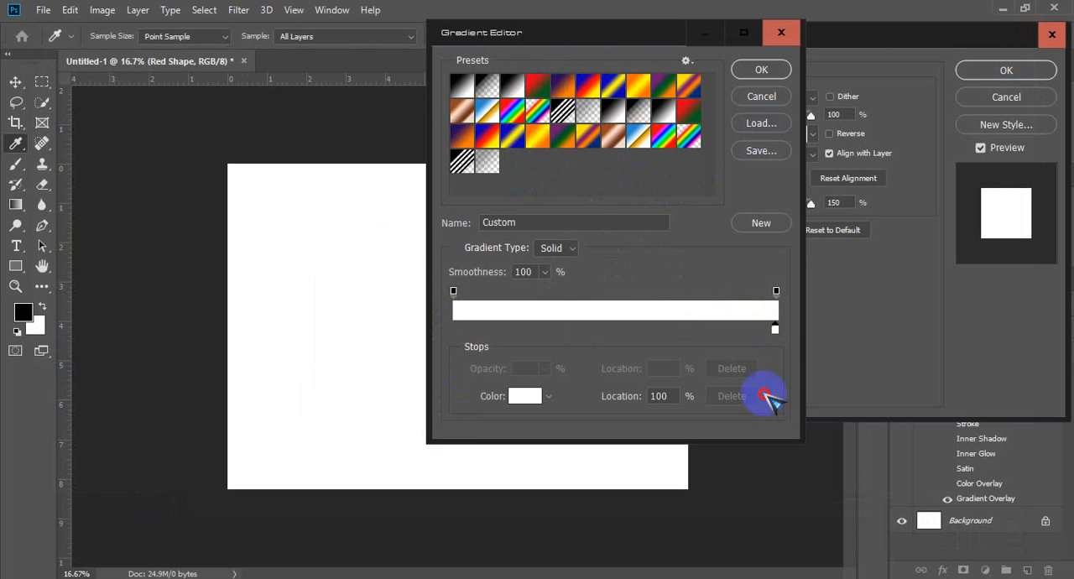
drag(774, 329, 750, 329)
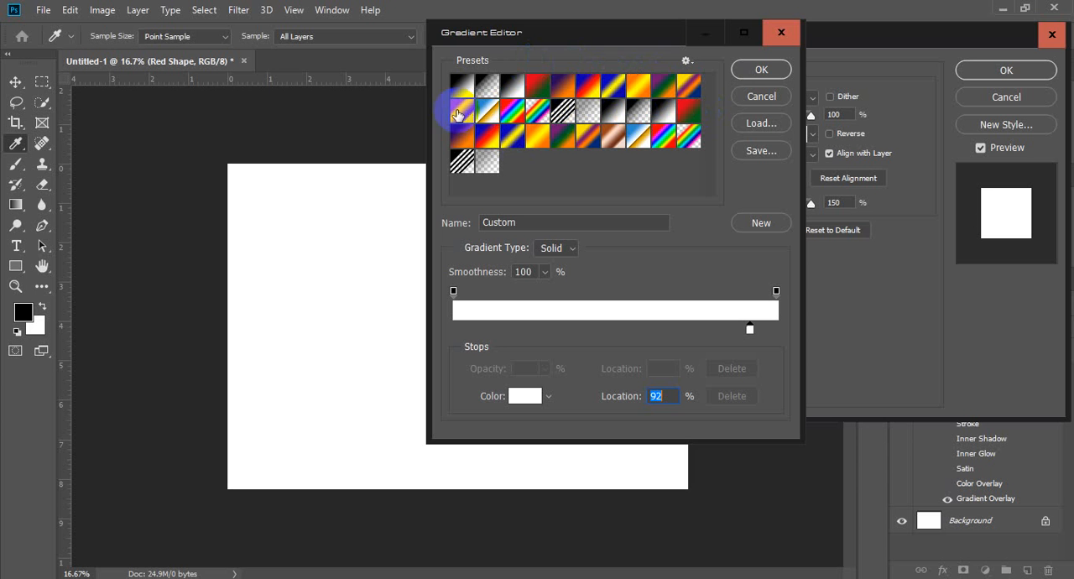
Step: Load the "Red Blue Color of Gradients" file into the gradient presets once more
click(766, 128)
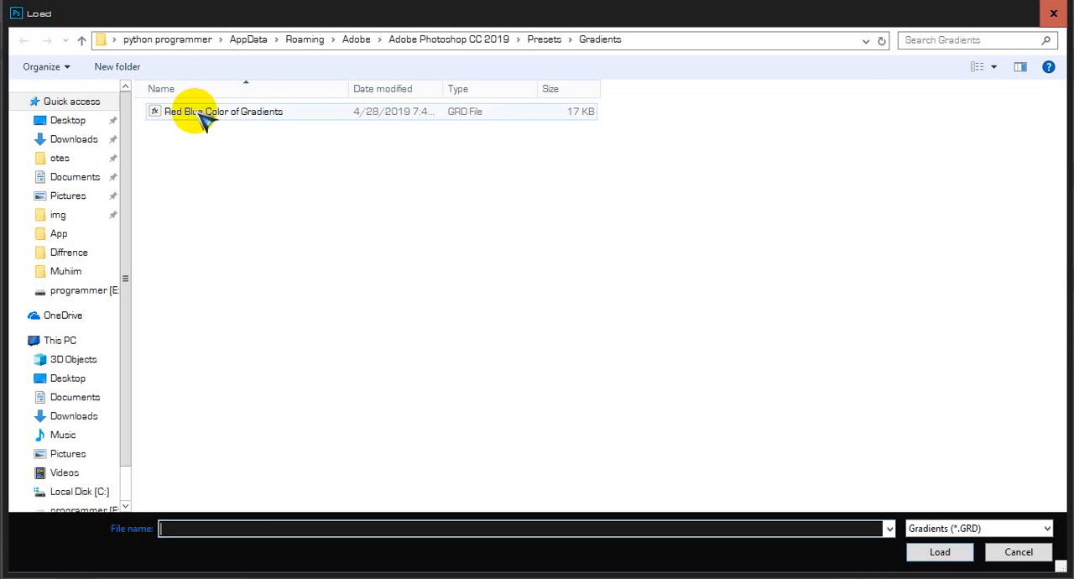
click(205, 113)
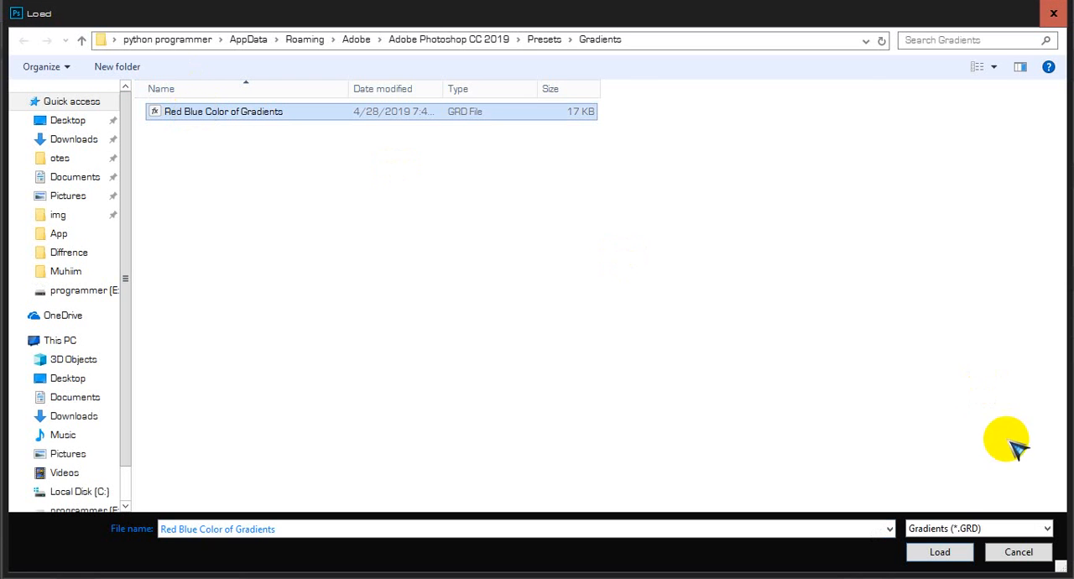
click(940, 552)
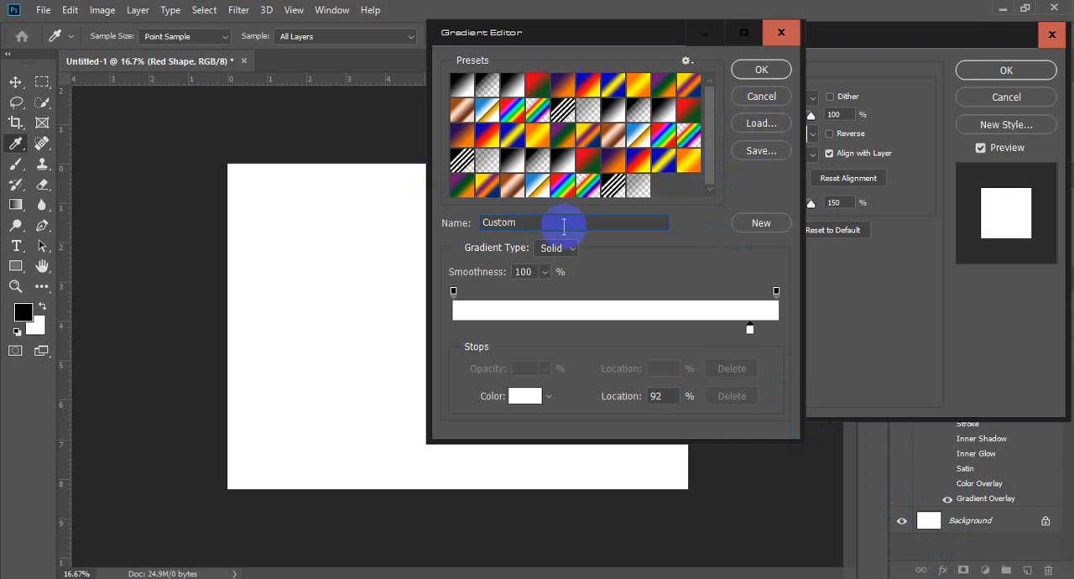
Step: Add the white gradient as a new preset named Custom and leave the Gradient Editor without applying it
drag(534, 222, 420, 216)
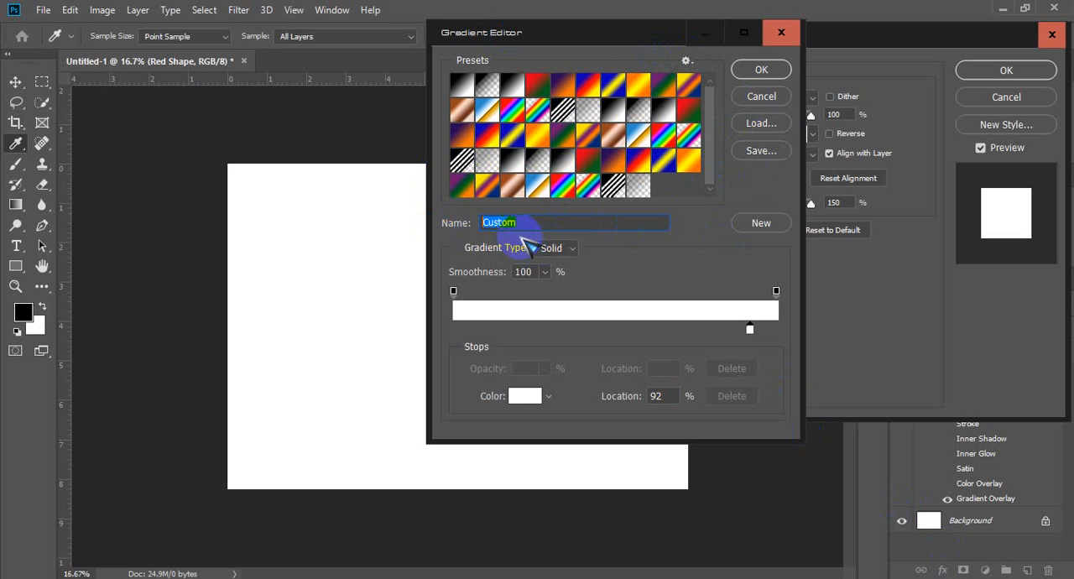
click(761, 224)
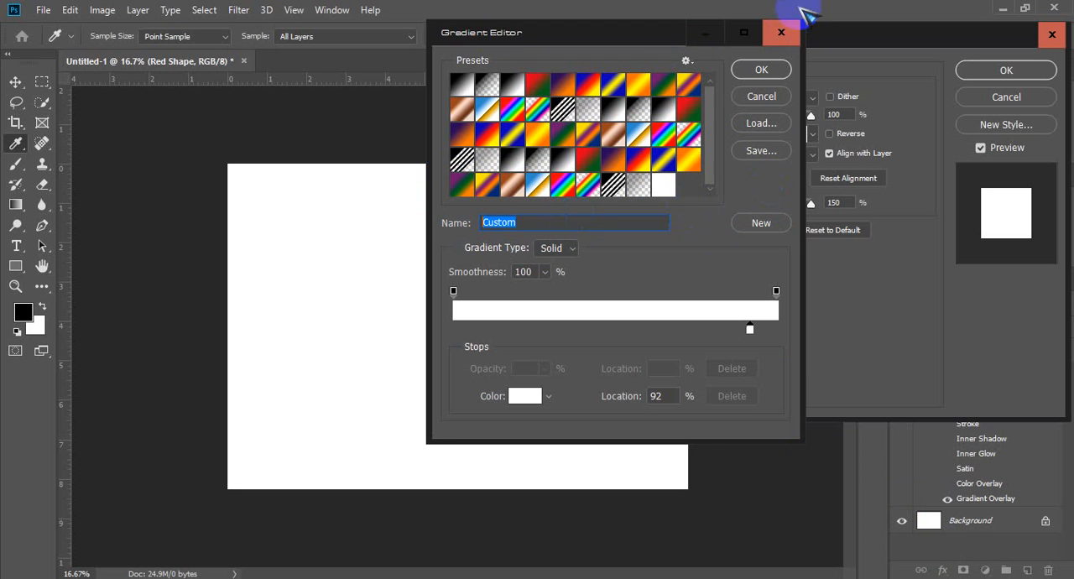
click(781, 32)
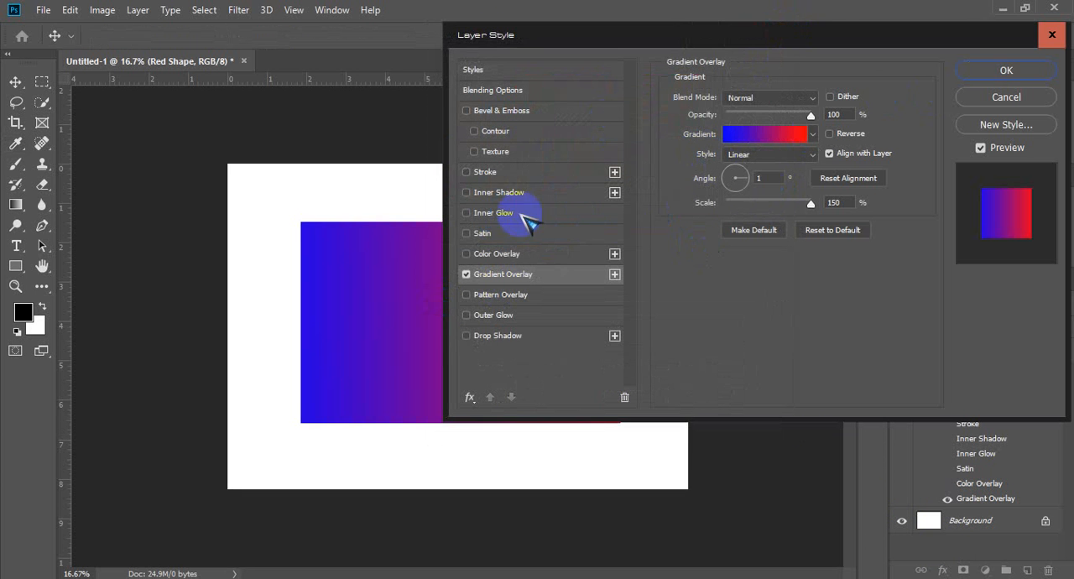
Step: Turn off Gradient Overlay, turn on Pattern Overlay and set the pattern scale to 1000%
click(465, 274)
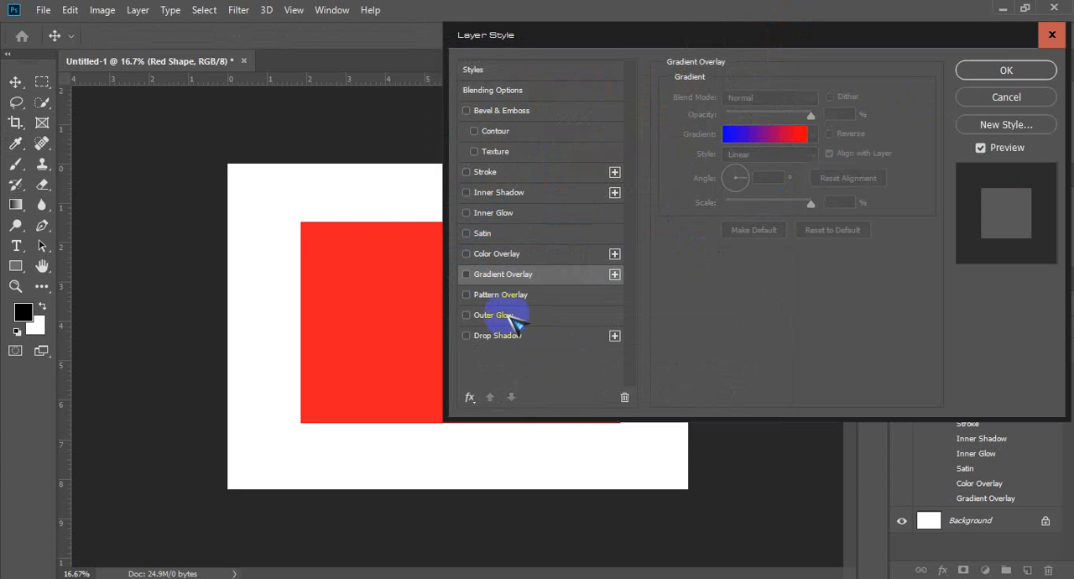
click(511, 296)
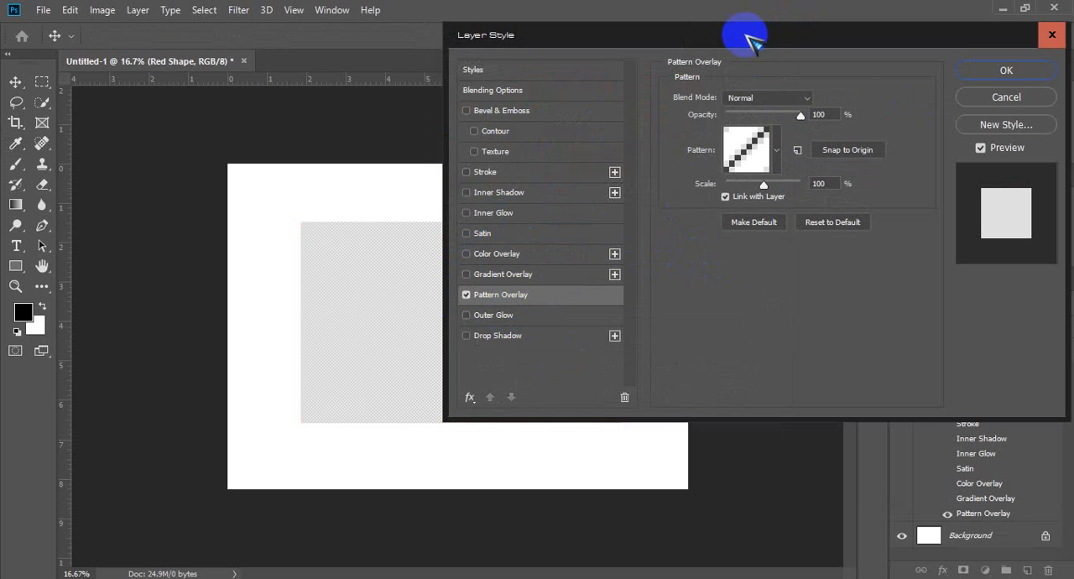
drag(744, 35, 826, 29)
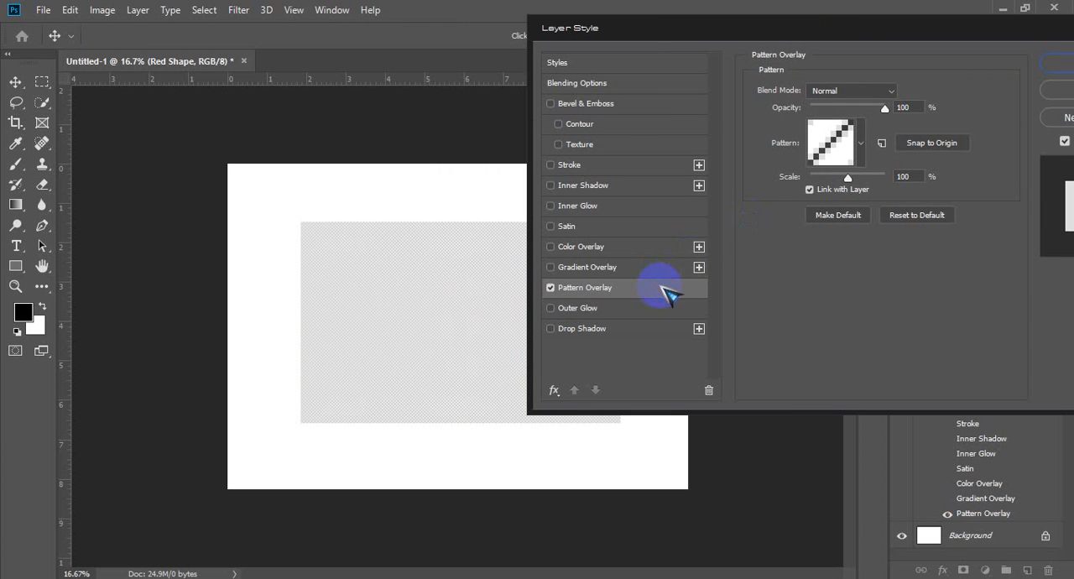
click(875, 178)
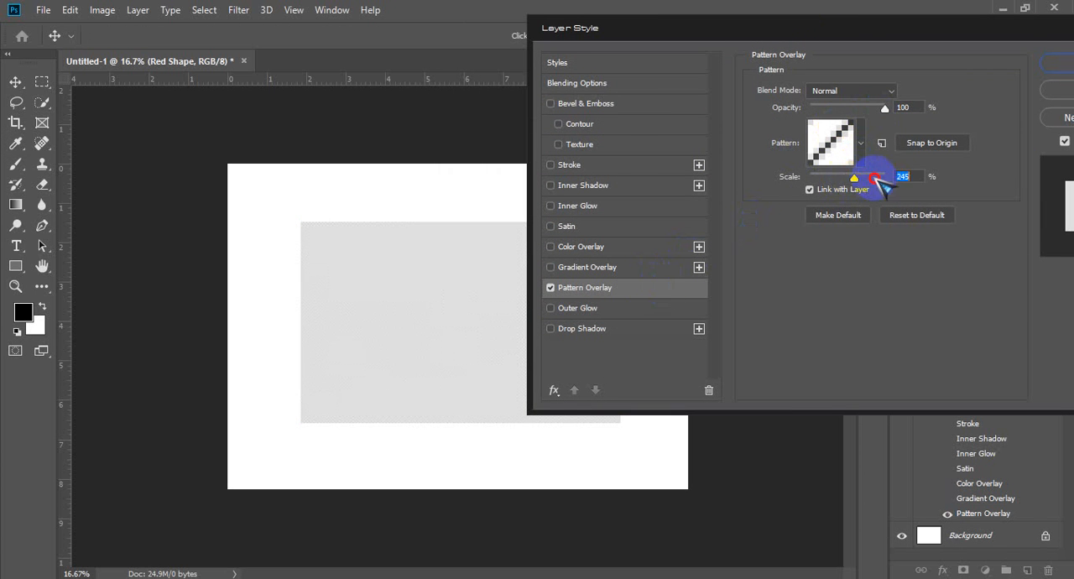
drag(875, 178, 903, 175)
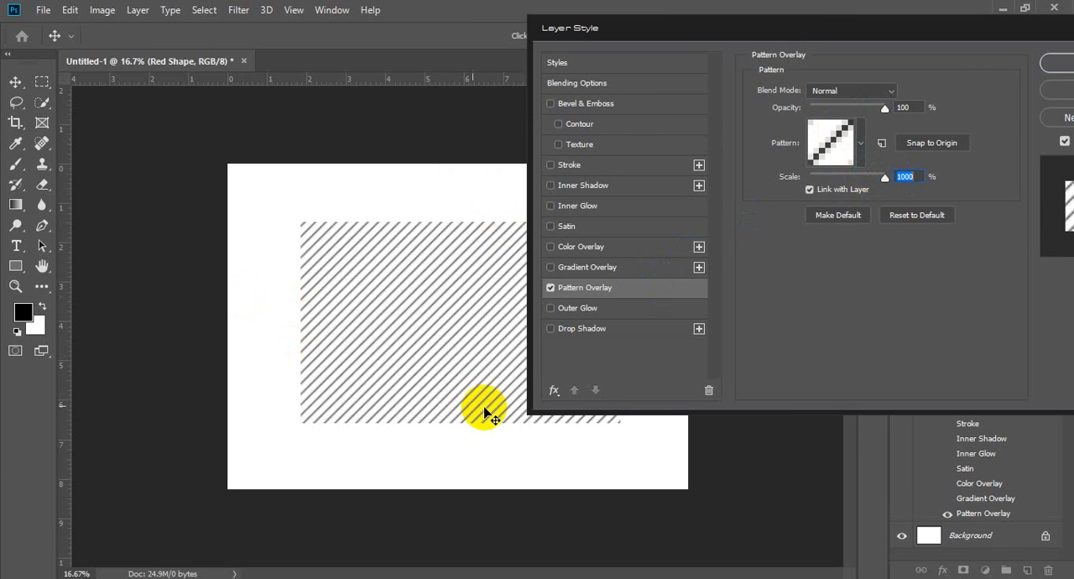
drag(485, 412, 359, 398)
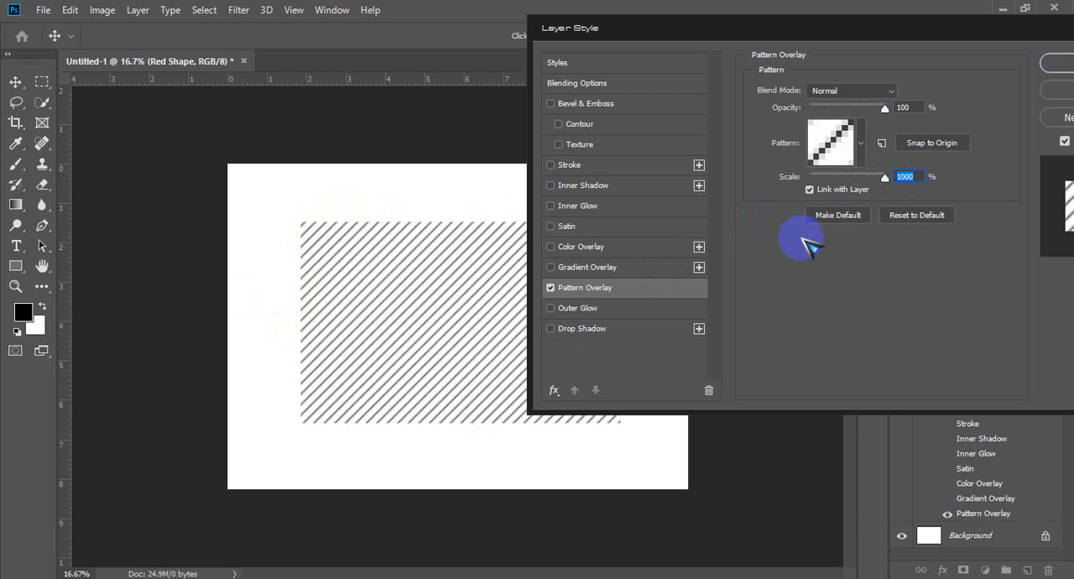
Step: Try the concentric squares, dots, short diagonal dashes and grey camouflage patterns on the rectangle's Pattern Overlay
click(860, 143)
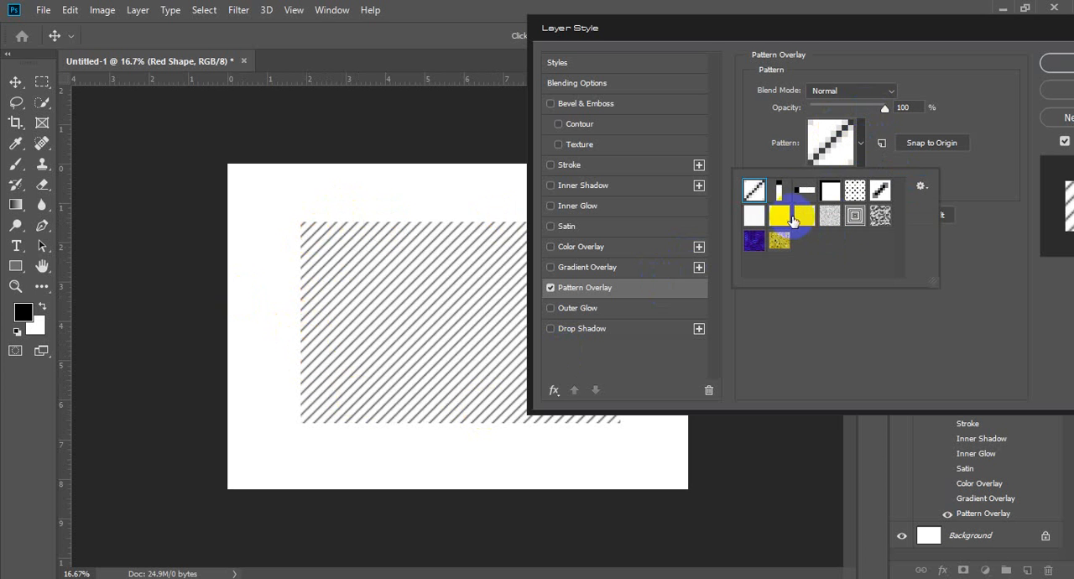
click(855, 217)
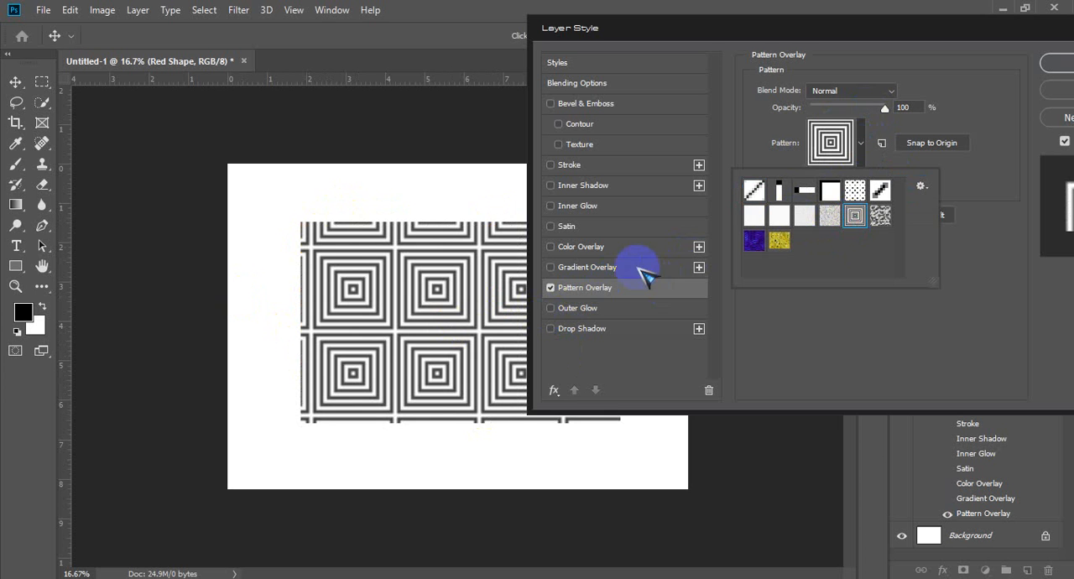
click(854, 191)
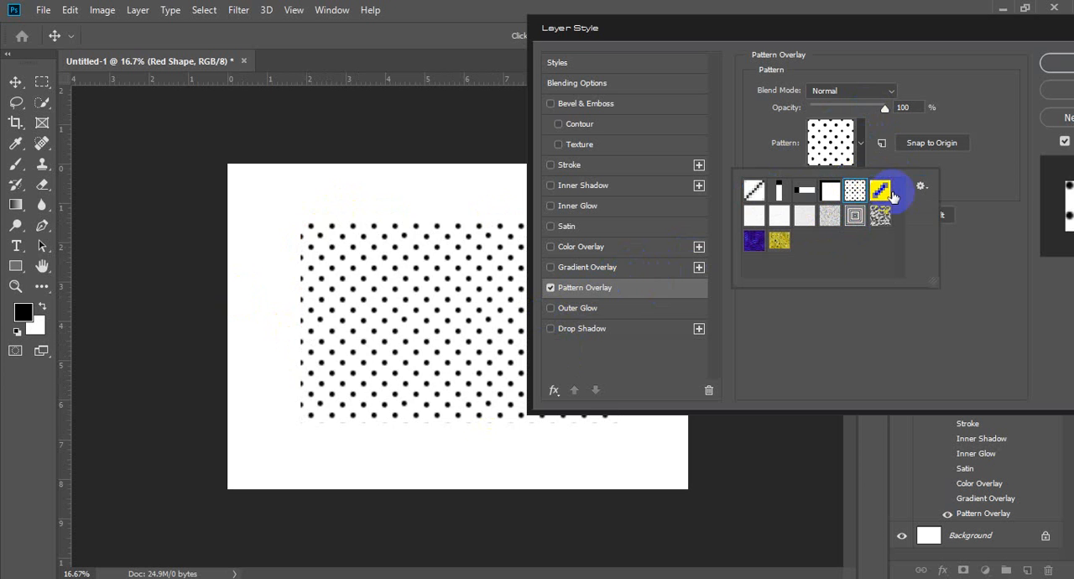
click(881, 191)
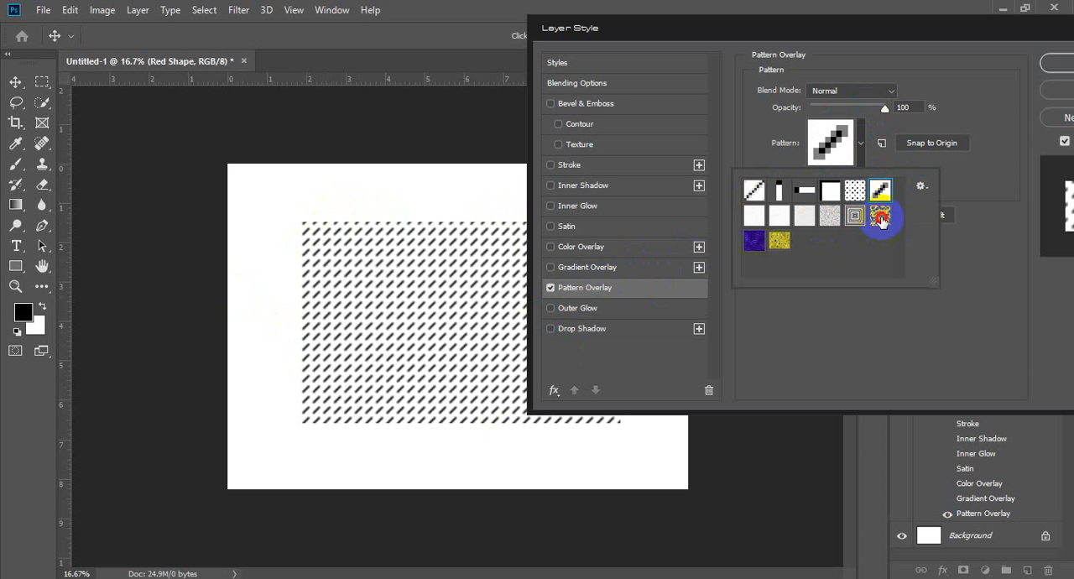
click(880, 216)
Step: Preview the light paper, yellow flower and blue texture patterns, and return the overlay to the thin diagonal line pattern
click(780, 217)
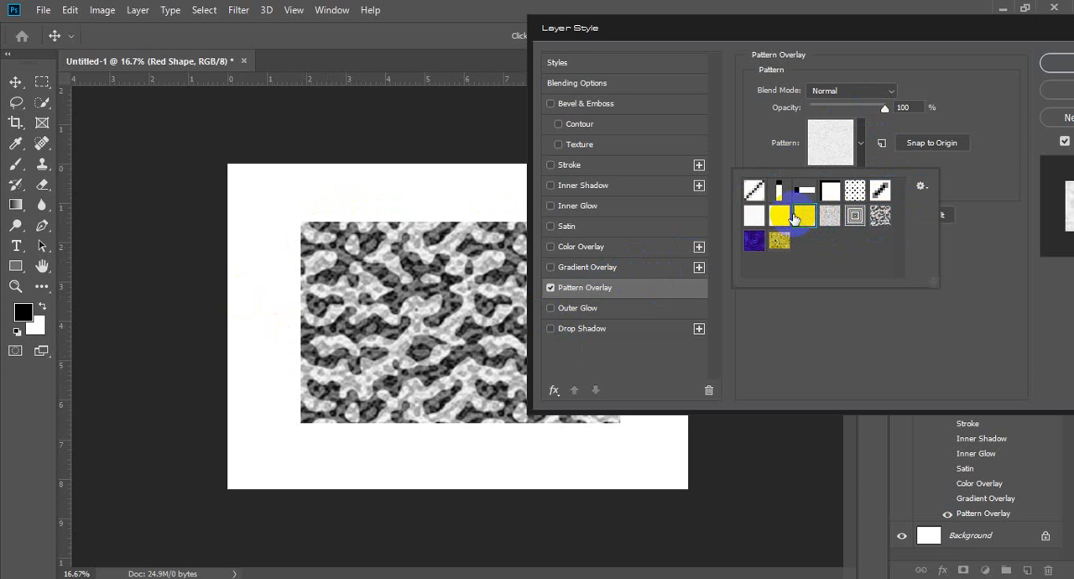
click(774, 243)
click(757, 243)
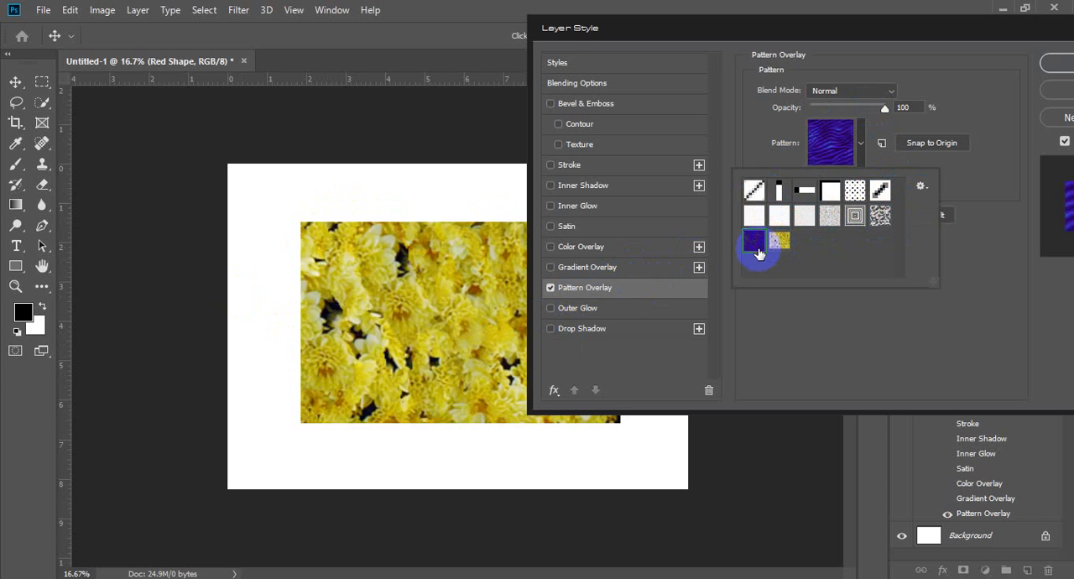
click(781, 249)
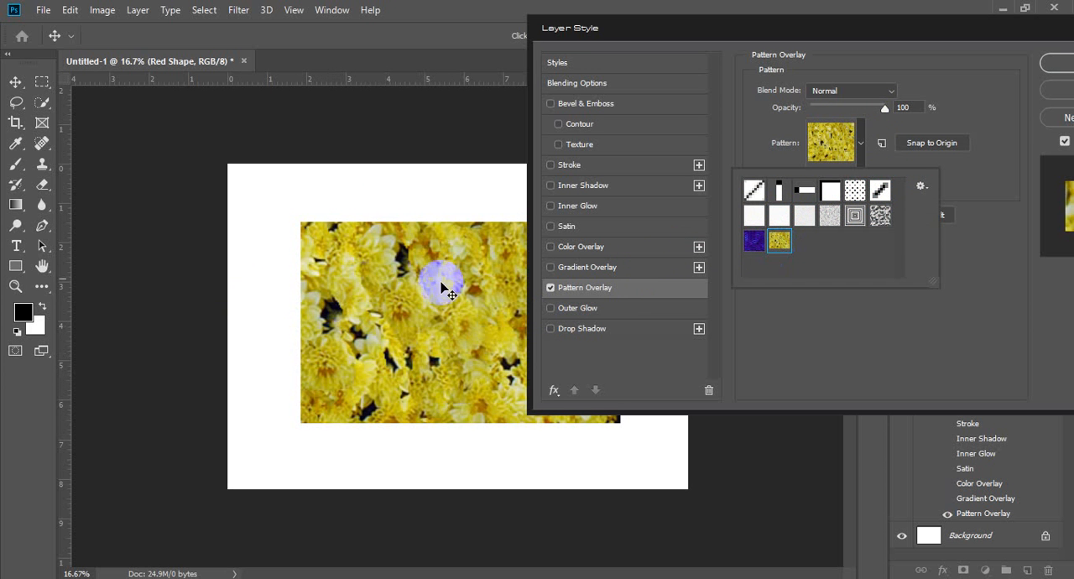
drag(735, 239, 755, 254)
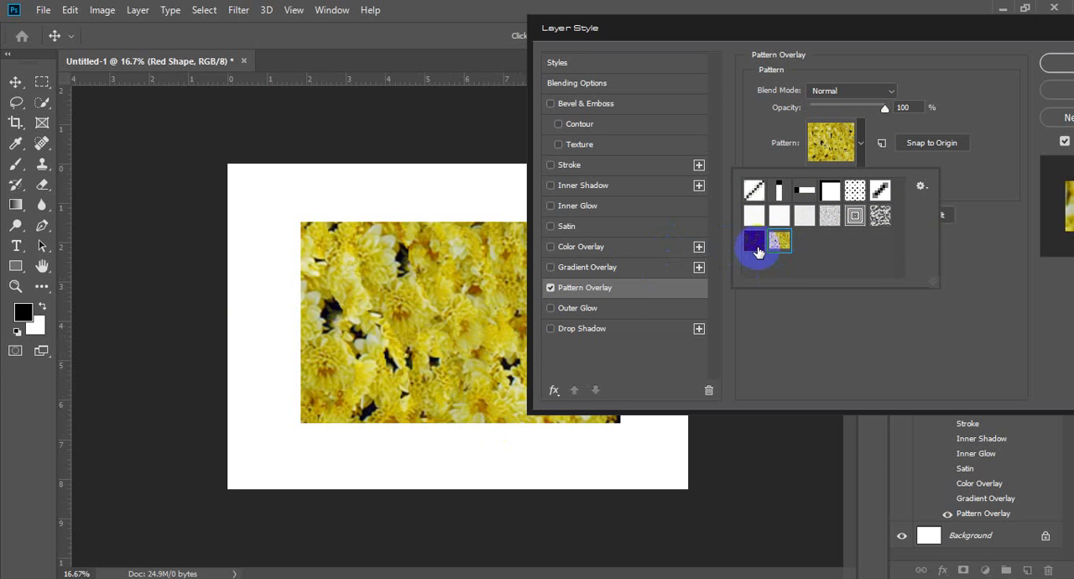
click(754, 243)
click(754, 216)
click(754, 190)
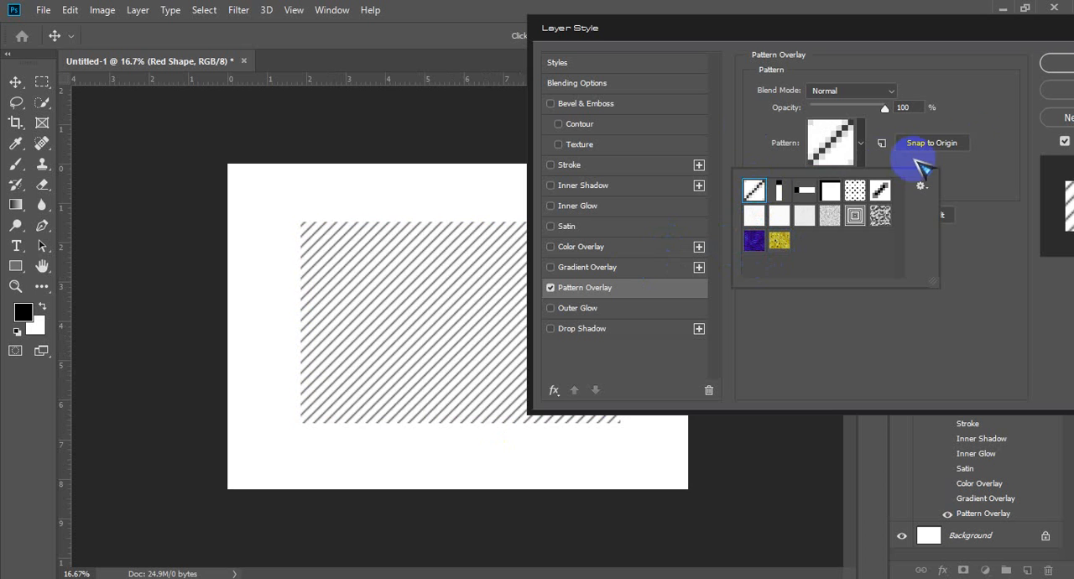
Step: Turn off Pattern Overlay and turn on Outer Glow with 80% noise and Normal blend mode
click(550, 287)
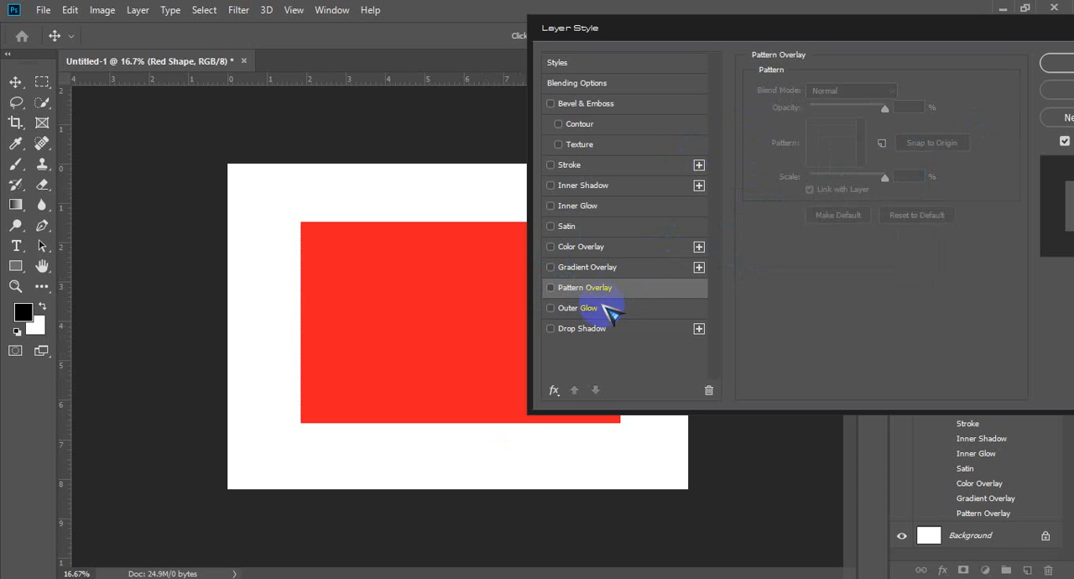
click(592, 312)
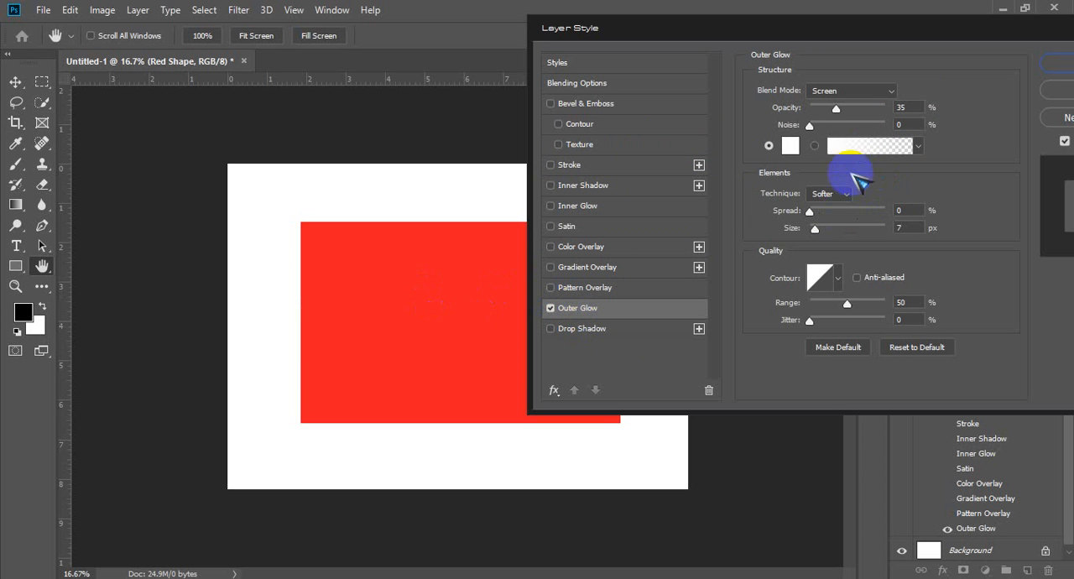
drag(809, 124, 869, 124)
click(872, 88)
click(839, 103)
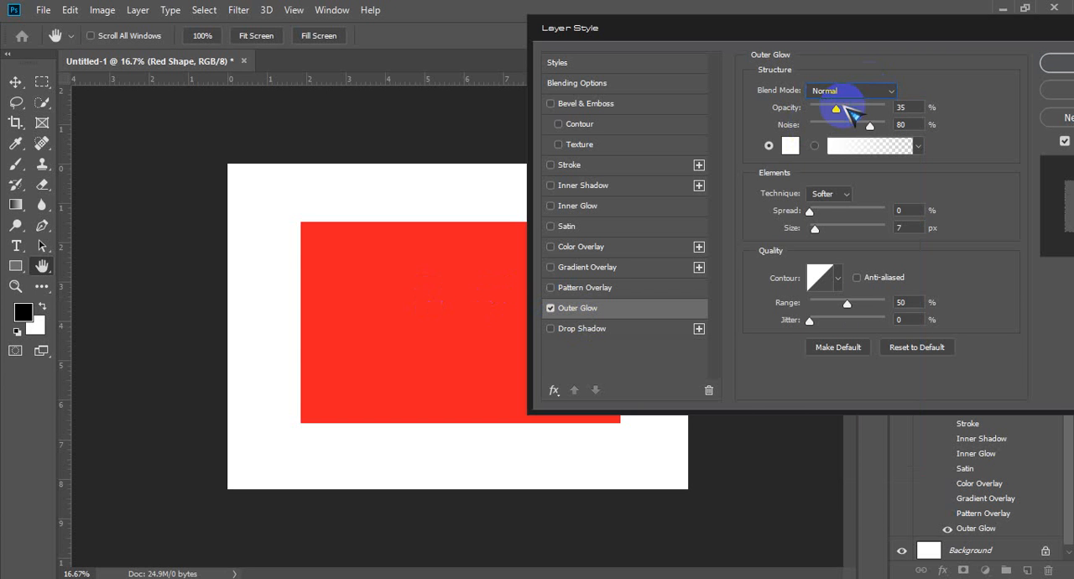
Step: Set the Outer Glow color to black (000000) and its size to 250 px
click(791, 146)
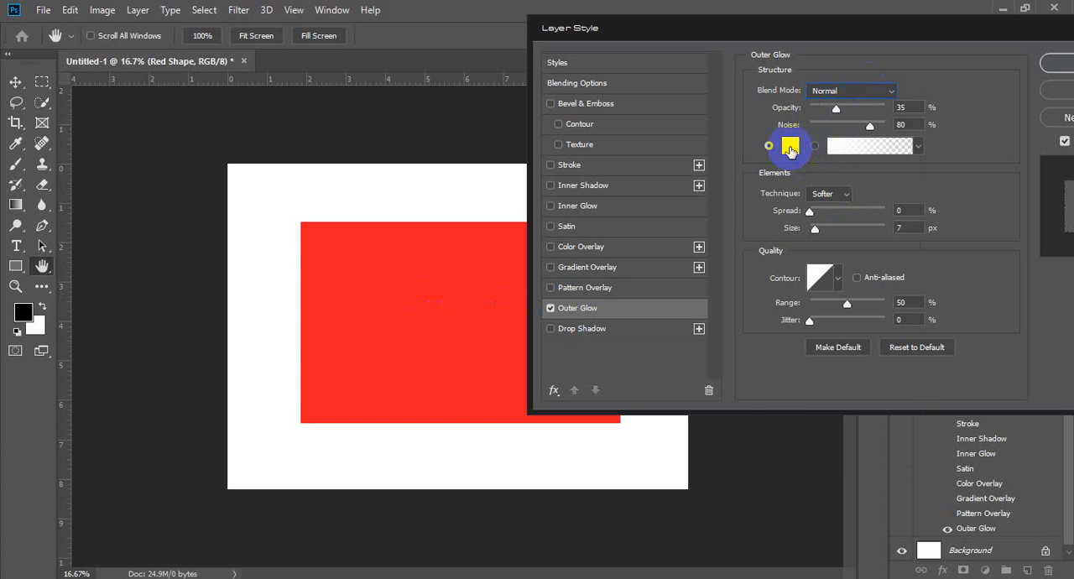
click(791, 148)
drag(628, 197, 492, 338)
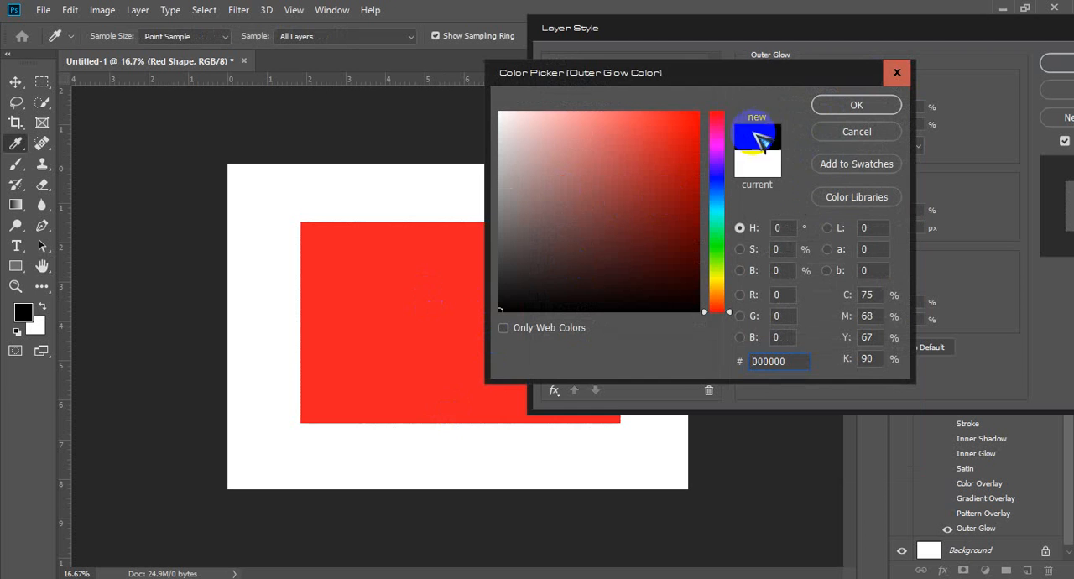
click(856, 104)
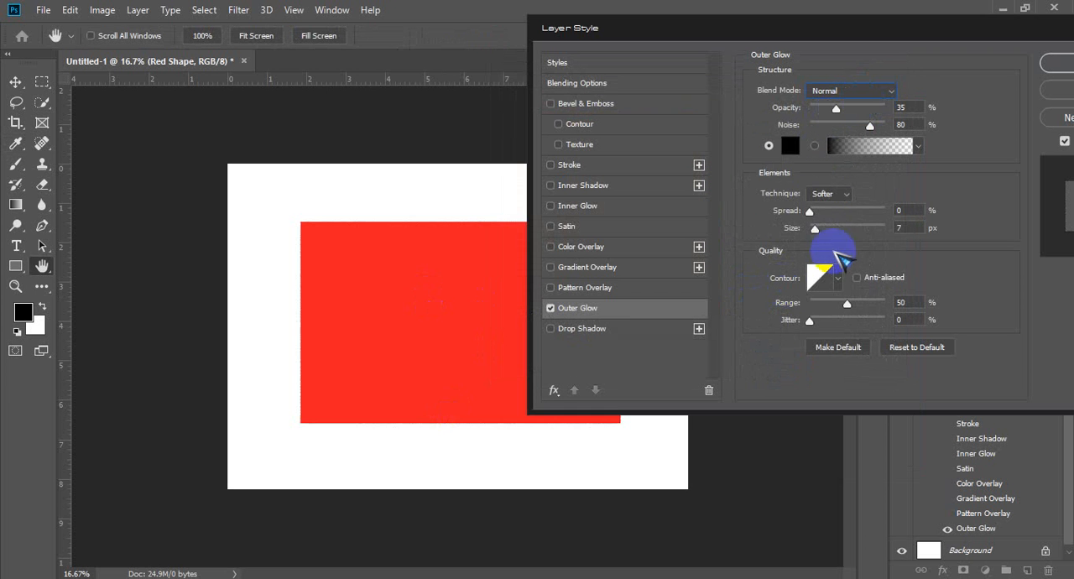
drag(813, 229, 889, 228)
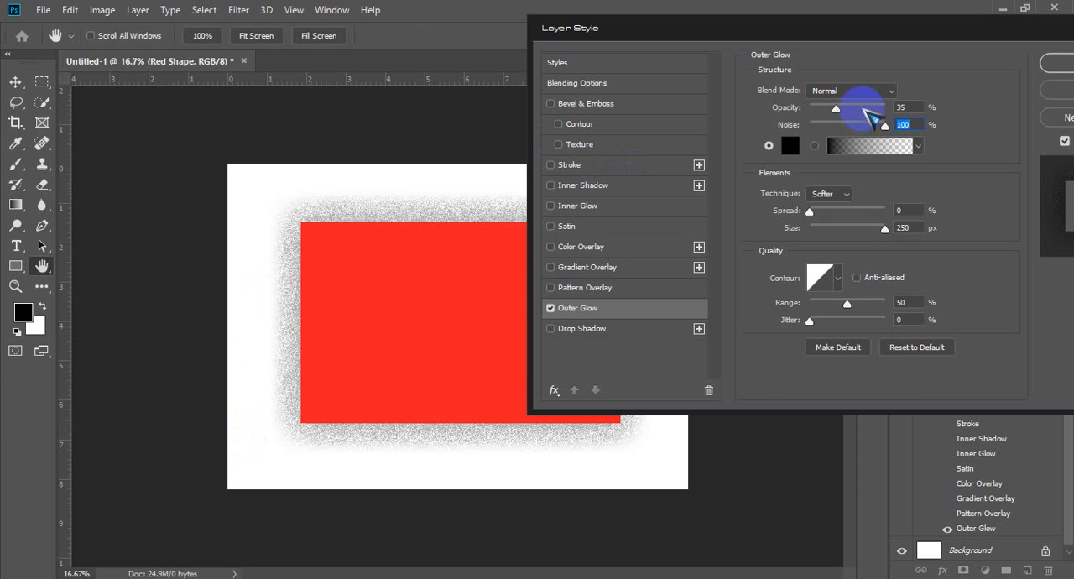
Step: Raise the Outer Glow opacity to 100% and reduce its noise to 0%
drag(835, 107, 854, 107)
text(100)
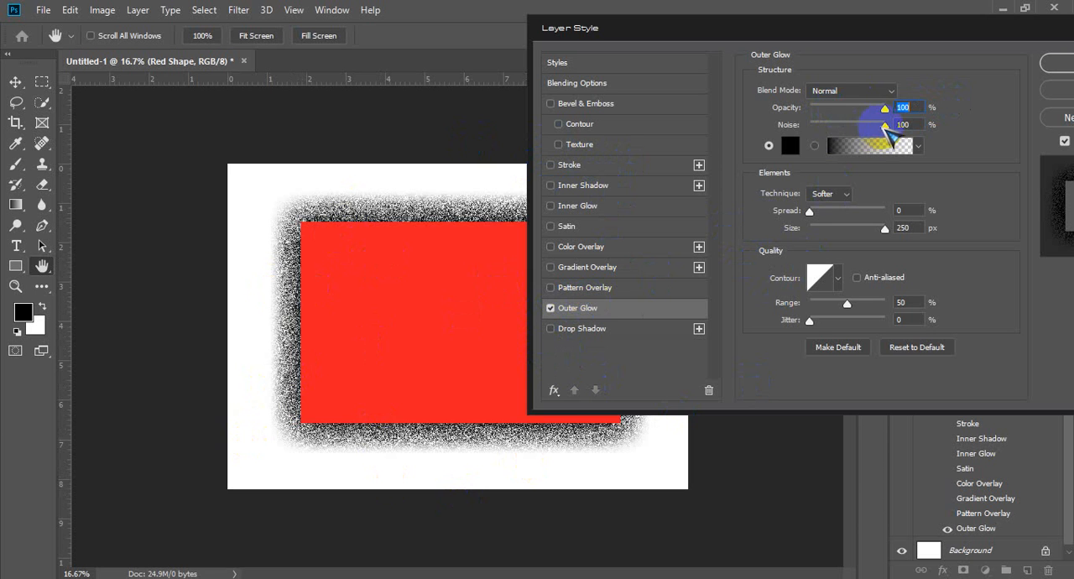
drag(885, 126, 772, 124)
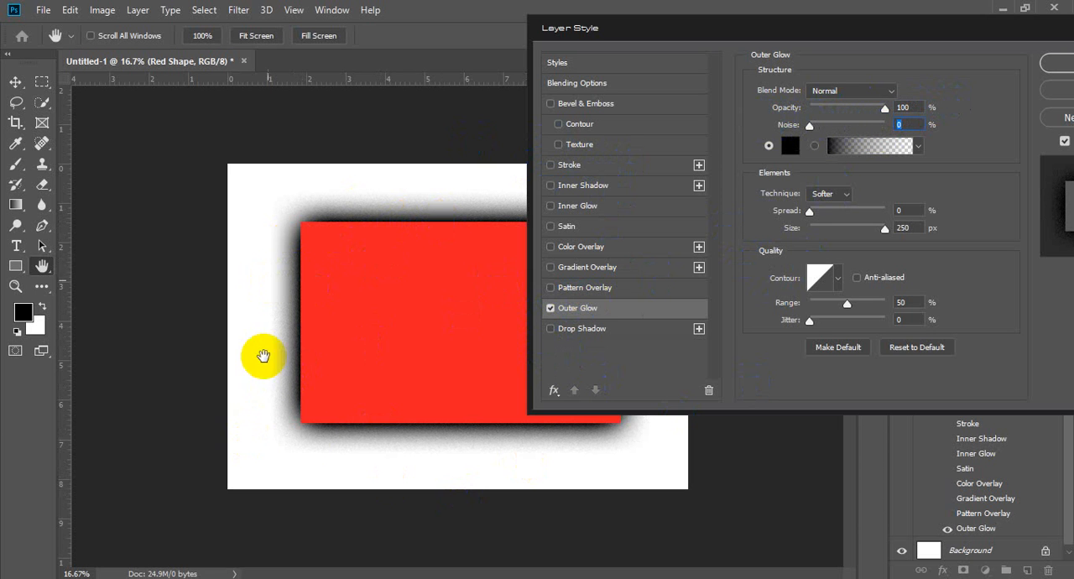
Step: Try mid-grey 979797 as the Outer Glow color and cancel the color change
click(790, 146)
click(487, 194)
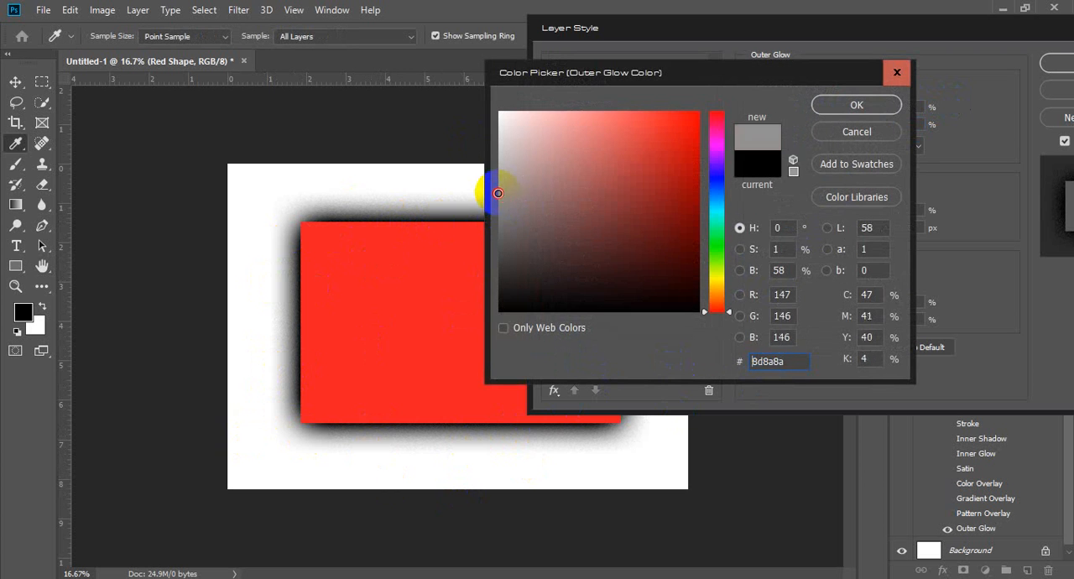
click(499, 194)
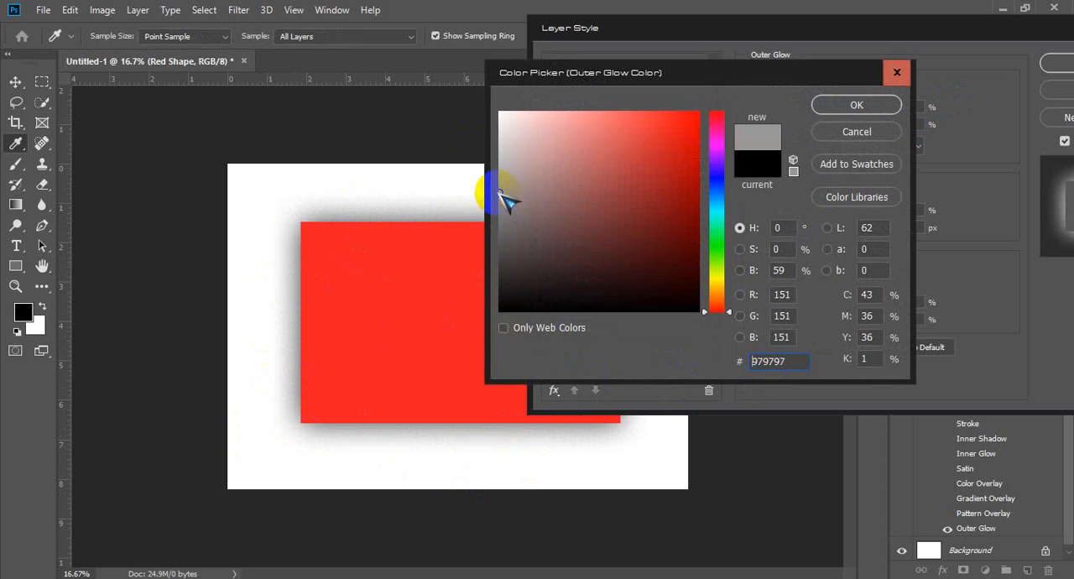
click(854, 134)
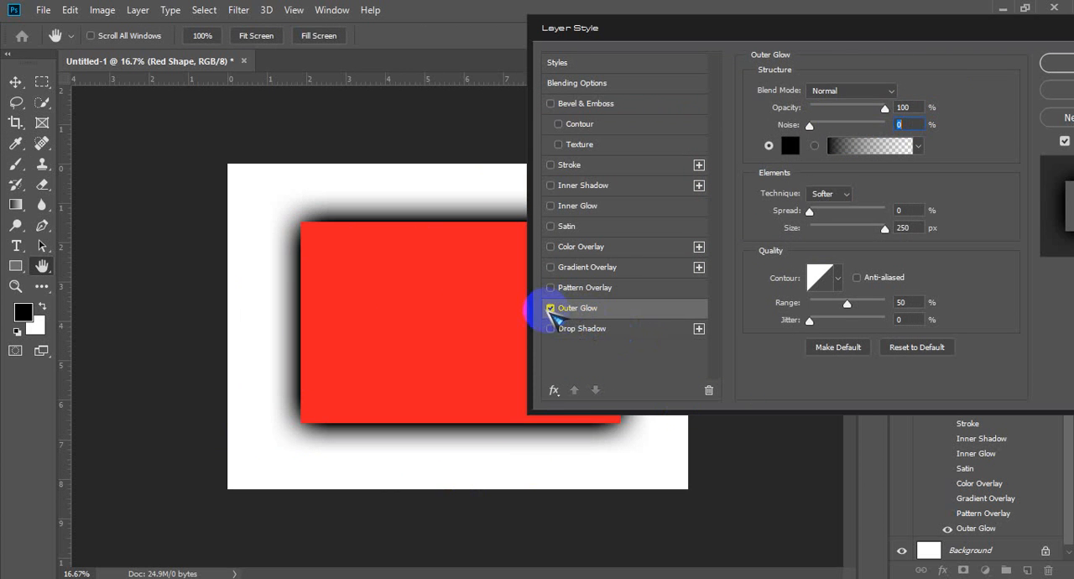
Step: Replace Outer Glow with a Drop Shadow at 29% opacity, 12 px distance, 19% spread and 250 px size
click(550, 308)
click(550, 328)
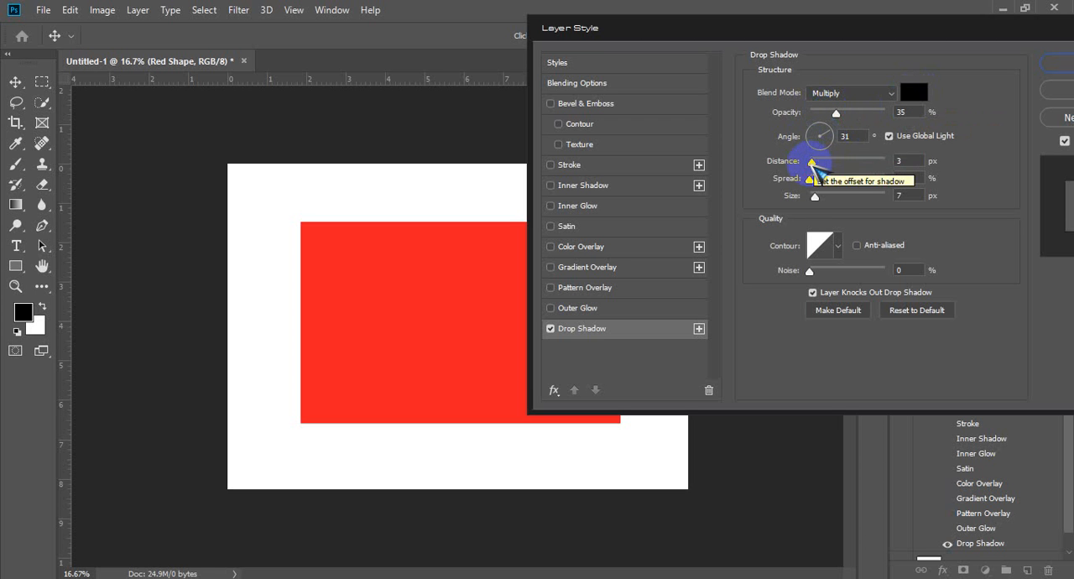
mouse_move(813, 161)
mouse_down()
mouse_move(868, 163)
mouse_move(814, 179)
mouse_move(896, 181)
mouse_move(748, 178)
mouse_move(915, 186)
mouse_move(595, 173)
mouse_move(871, 175)
mouse_move(829, 201)
mouse_move(852, 193)
mouse_move(870, 167)
mouse_move(822, 167)
mouse_up()
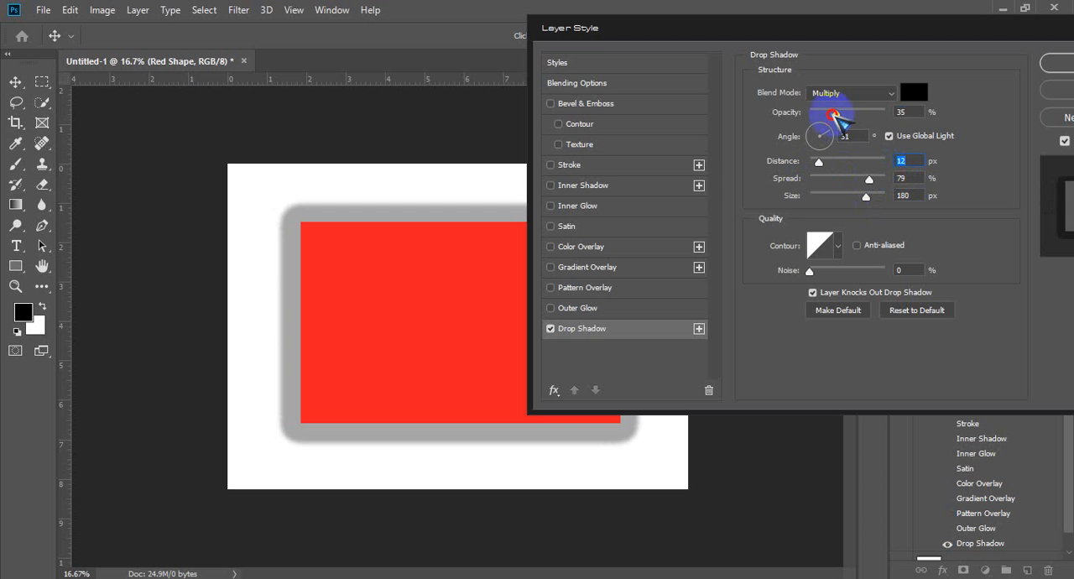
drag(836, 113, 832, 113)
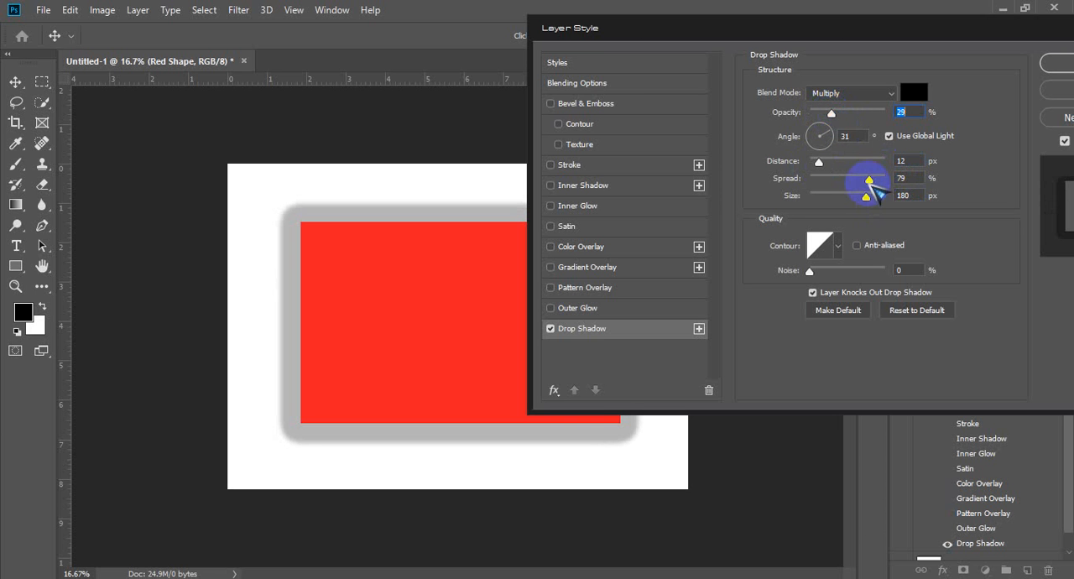
drag(866, 195, 826, 177)
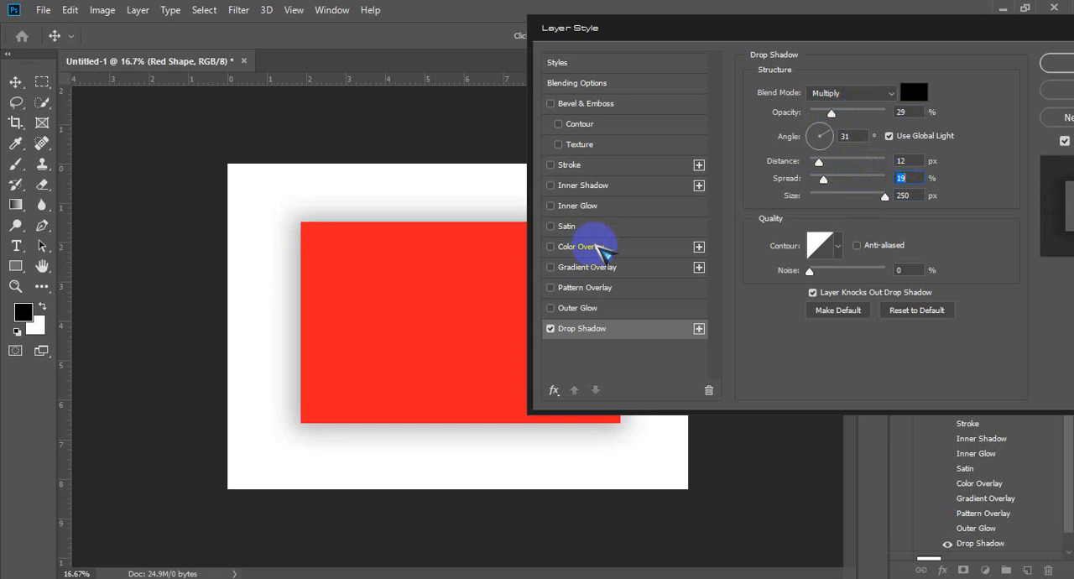
Step: Strengthen the Drop Shadow to 100% opacity and 36% spread, try 100% noise, and settle on 136 px size with 0% noise
mouse_move(846, 111)
mouse_down()
mouse_move(863, 112)
mouse_move(853, 114)
mouse_up()
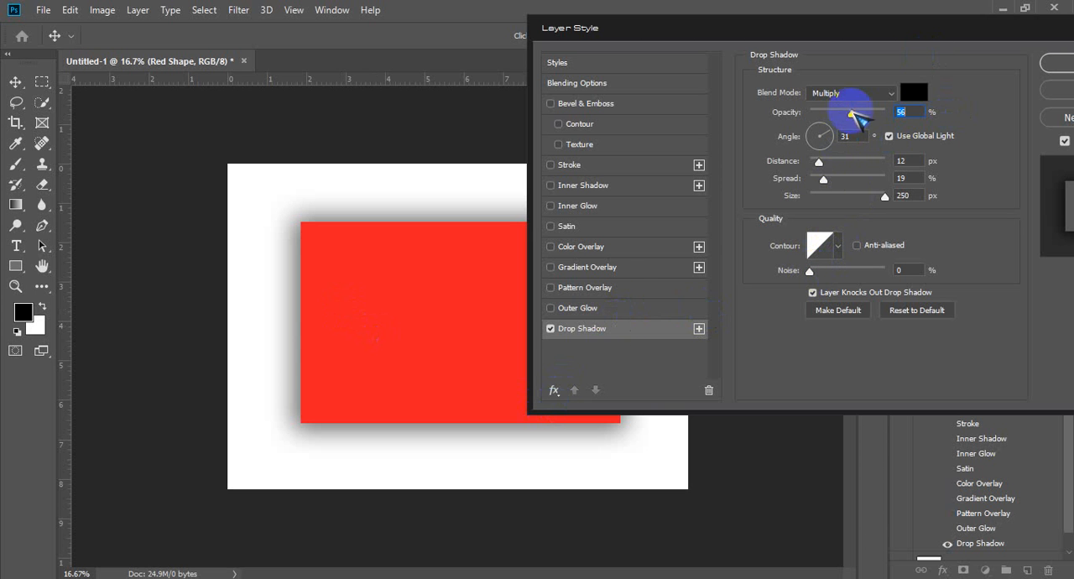
drag(854, 113, 892, 112)
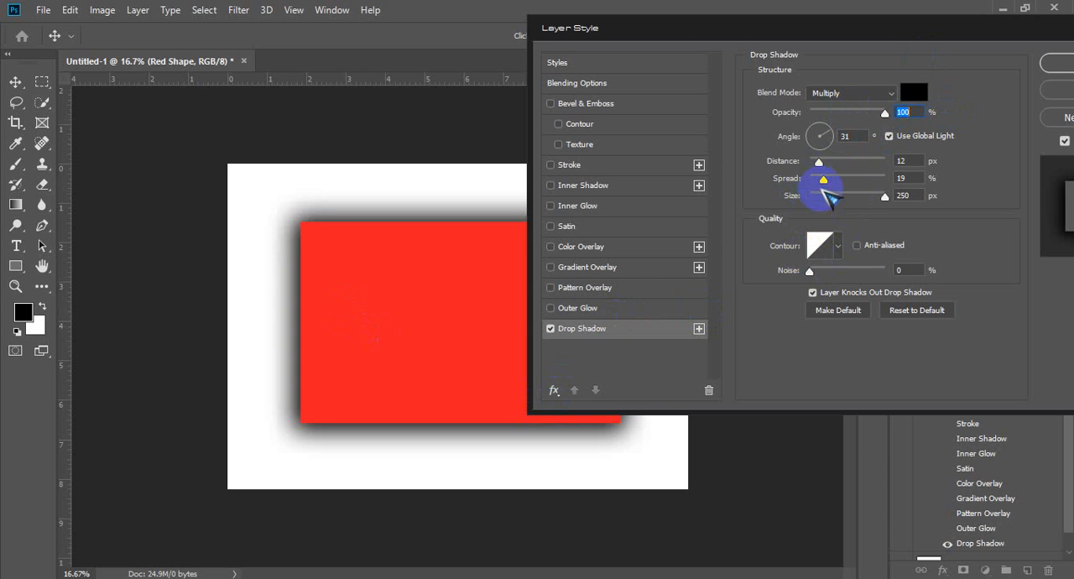
drag(825, 180, 837, 180)
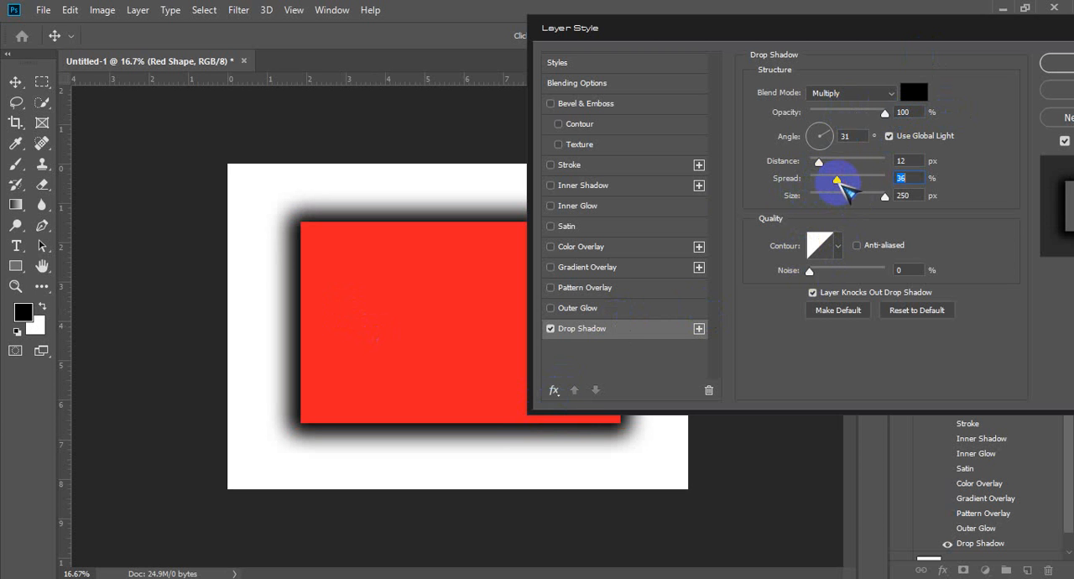
drag(810, 271, 931, 255)
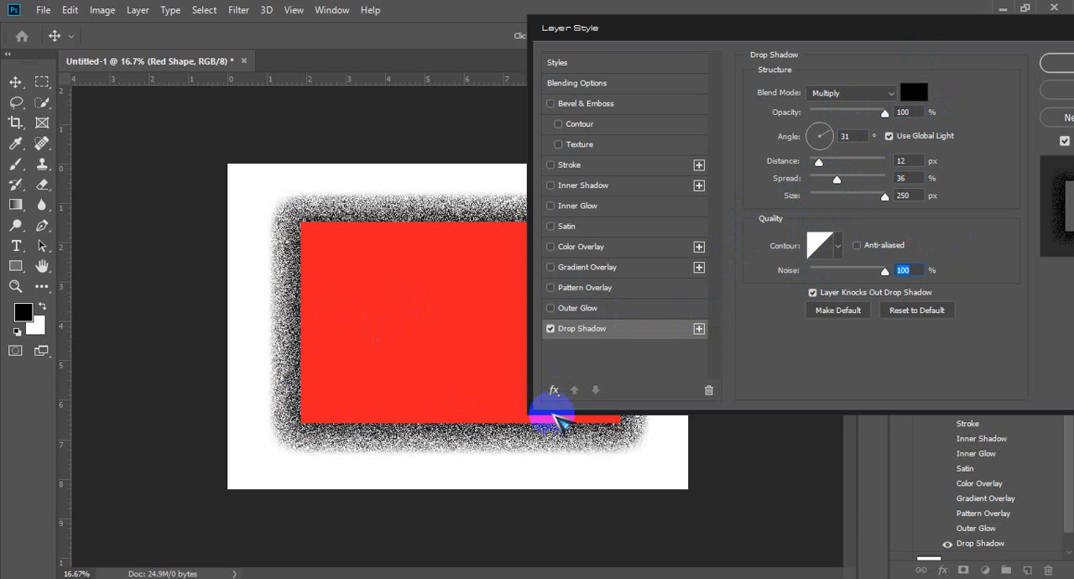
drag(883, 196, 858, 198)
drag(884, 270, 766, 277)
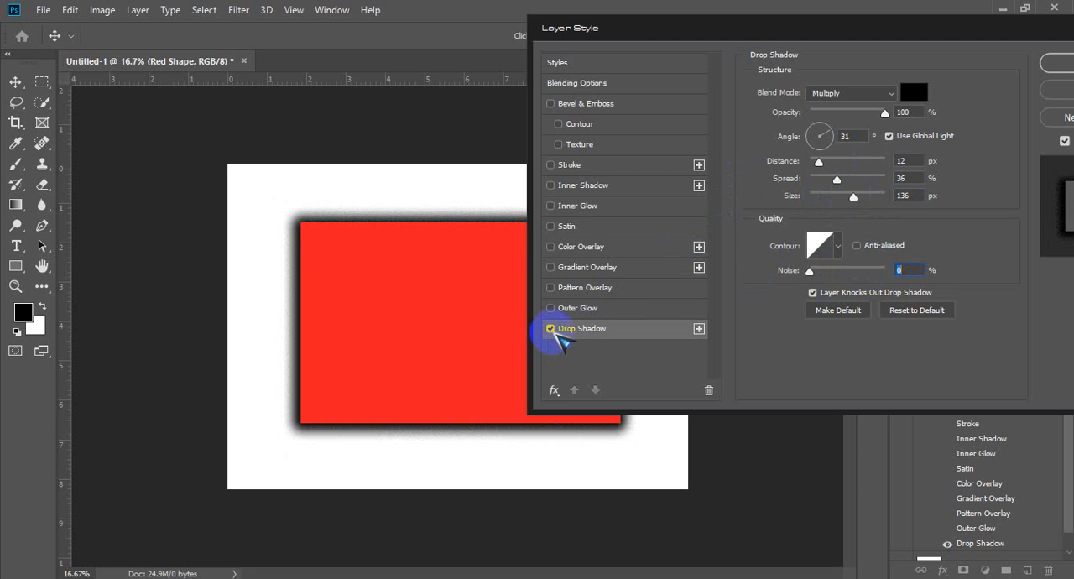
Step: Turn off Drop Shadow and accept the Layer Style settings with no effects enabled
click(552, 328)
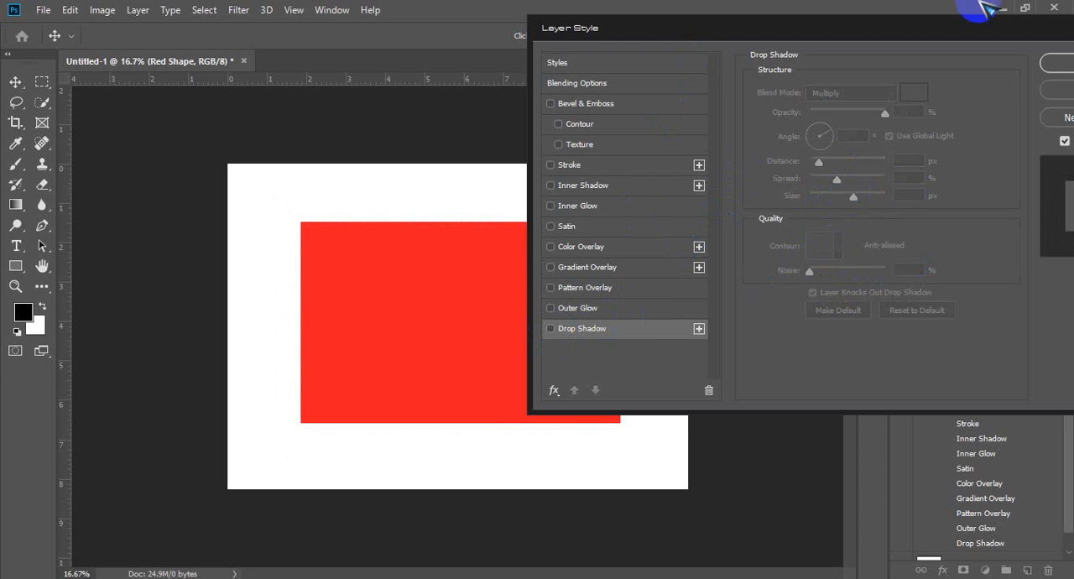
drag(1034, 38, 888, 44)
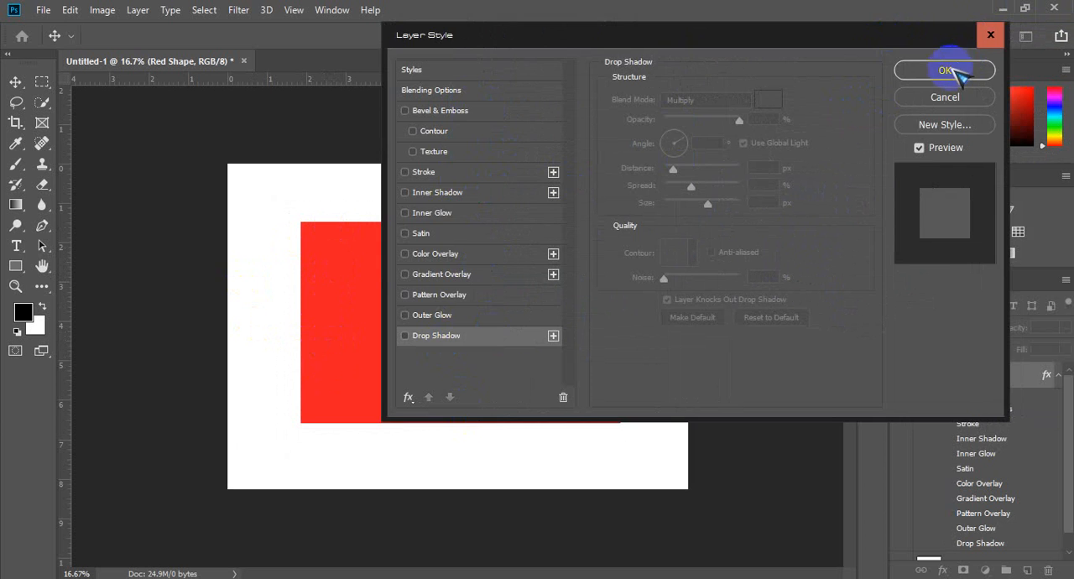
click(946, 71)
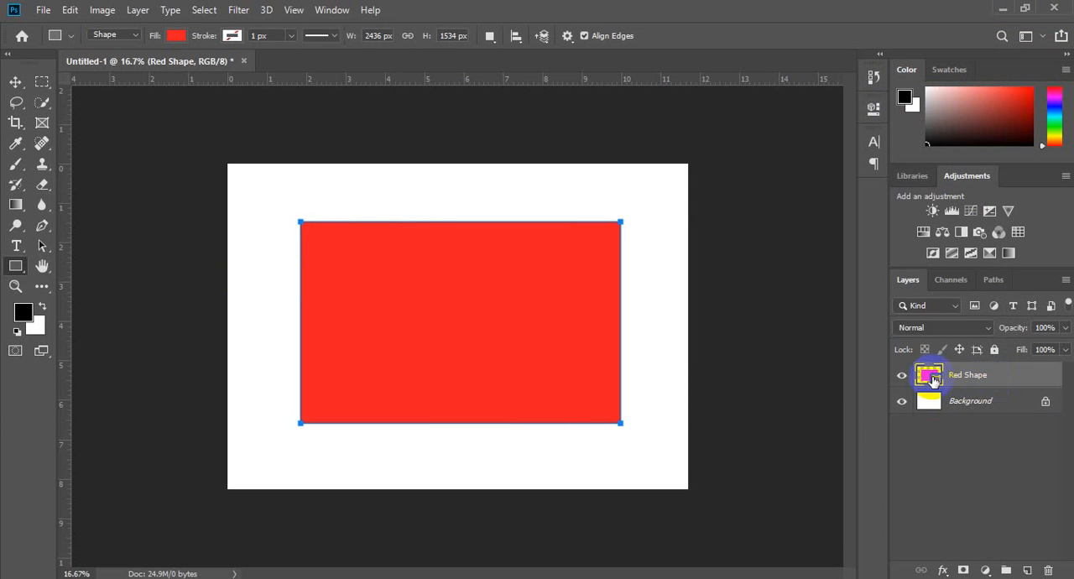
Step: Apply a green Color Overlay with Normal blend mode and 100% opacity to the Red Shape layer
click(1011, 384)
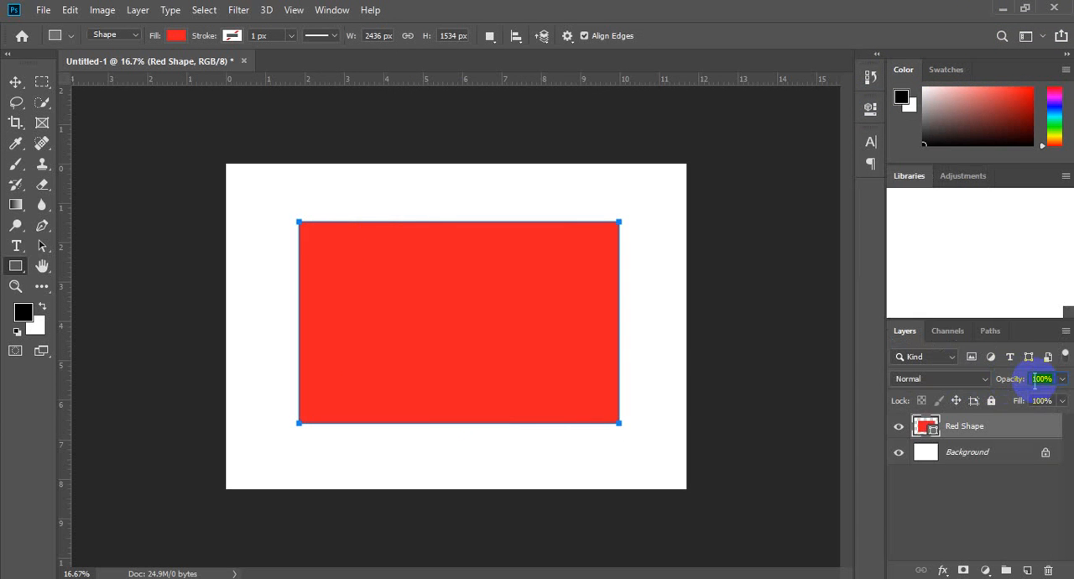
double_click(1009, 433)
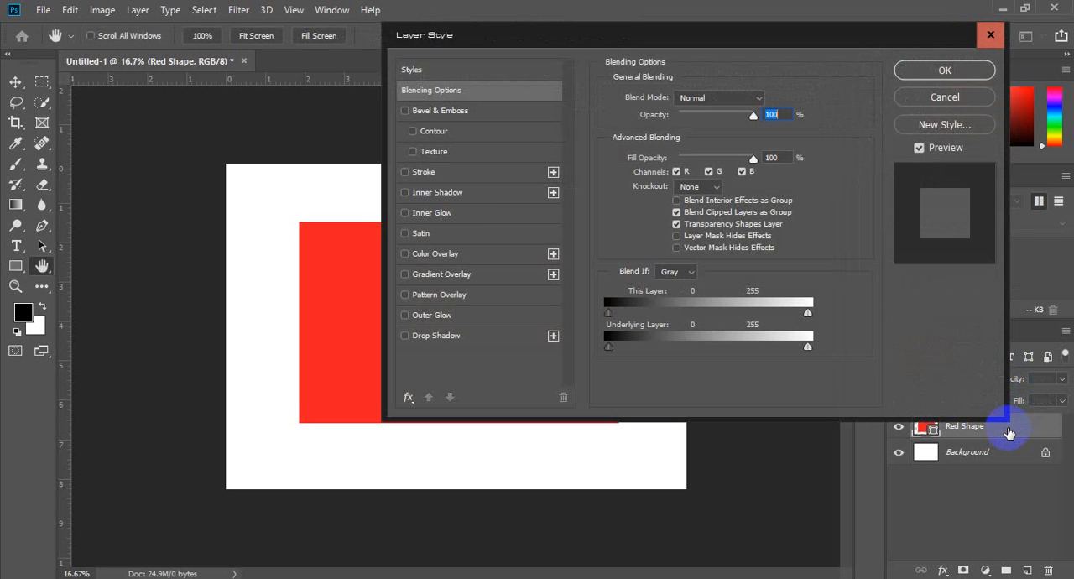
click(466, 253)
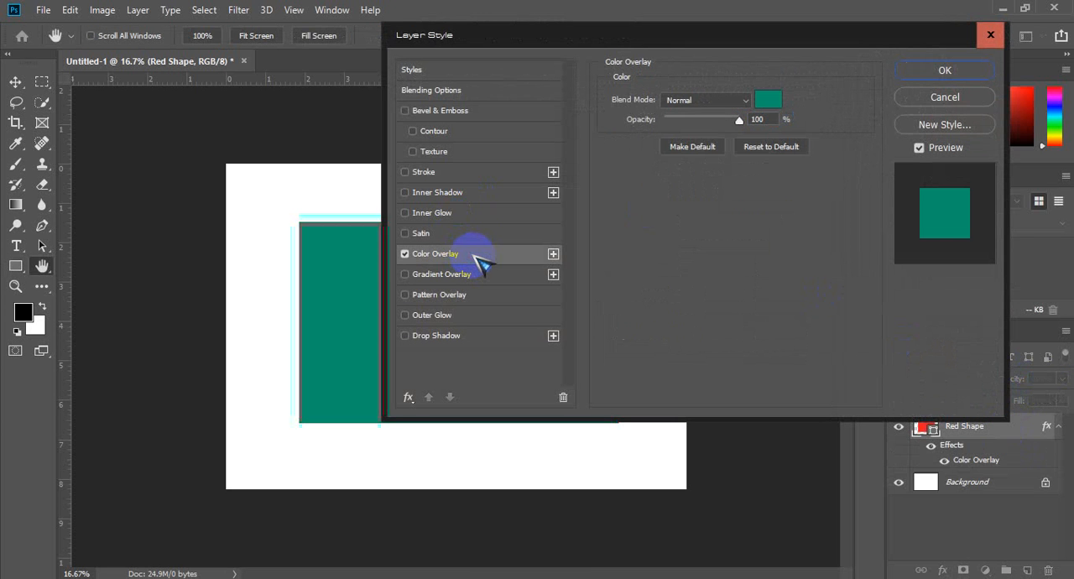
click(915, 76)
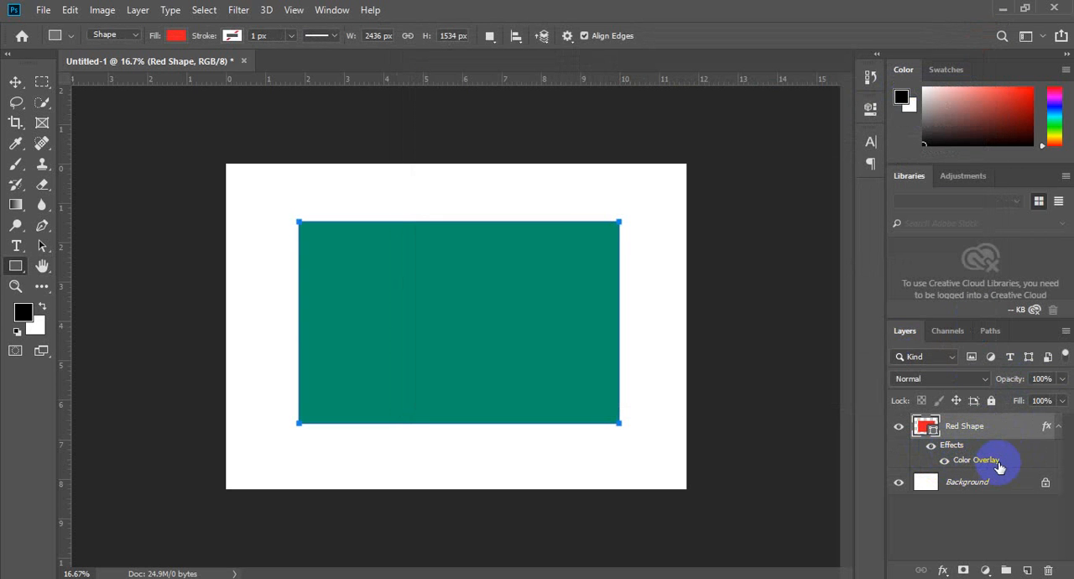
Step: Hide and show all effects of the Red Shape layer, and do the same for its Color Overlay alone
click(931, 448)
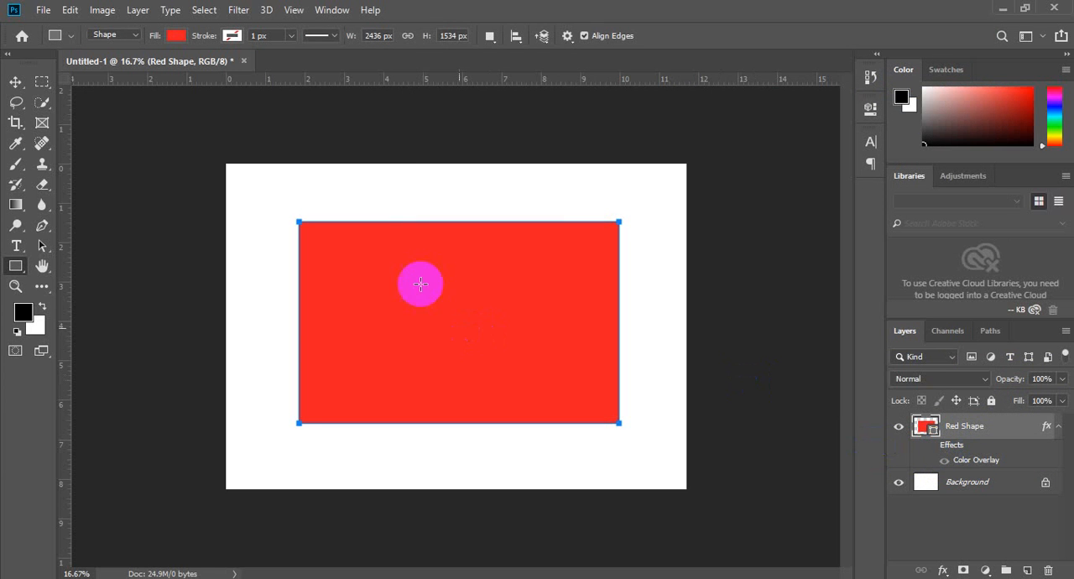
click(930, 448)
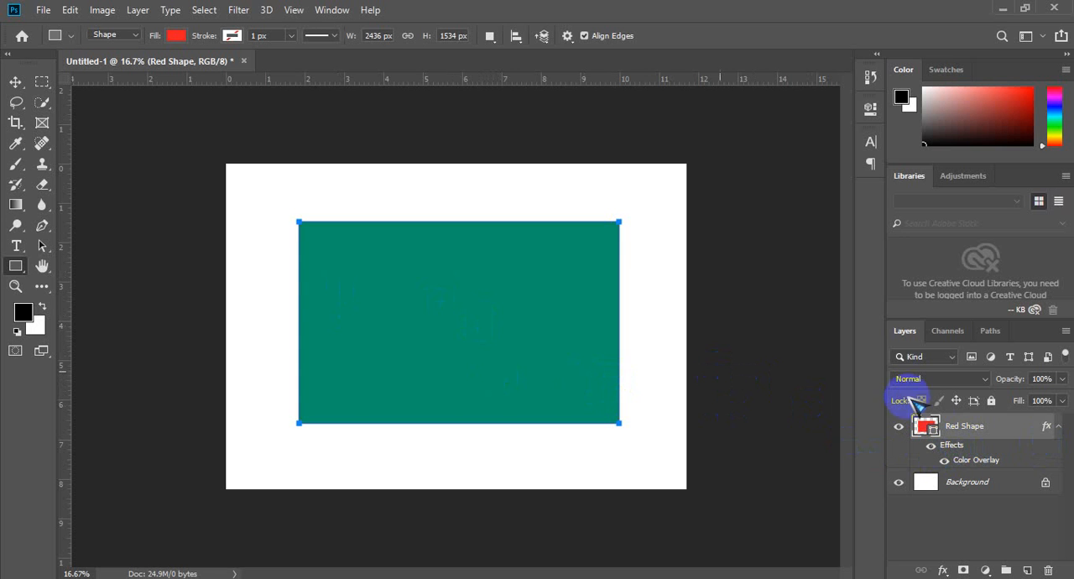
click(946, 461)
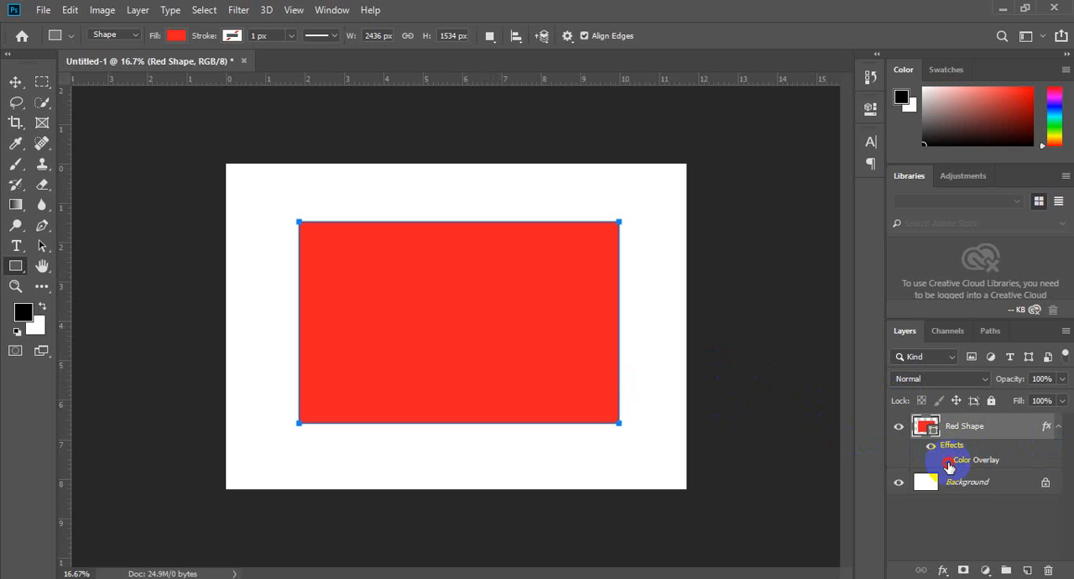
click(946, 461)
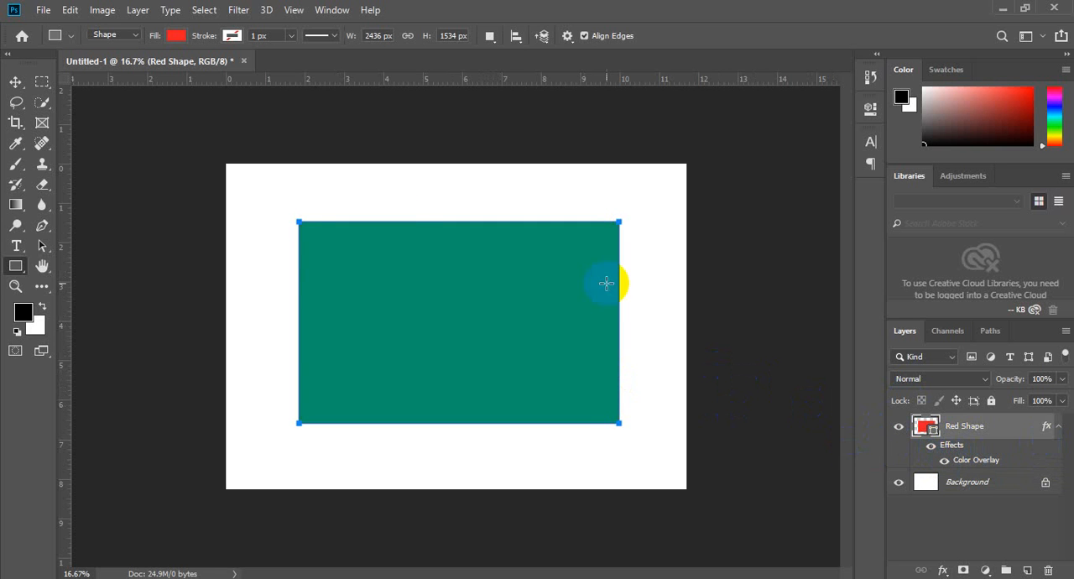
Step: Switch to the Move tool and delete the Red Shape layer
click(15, 82)
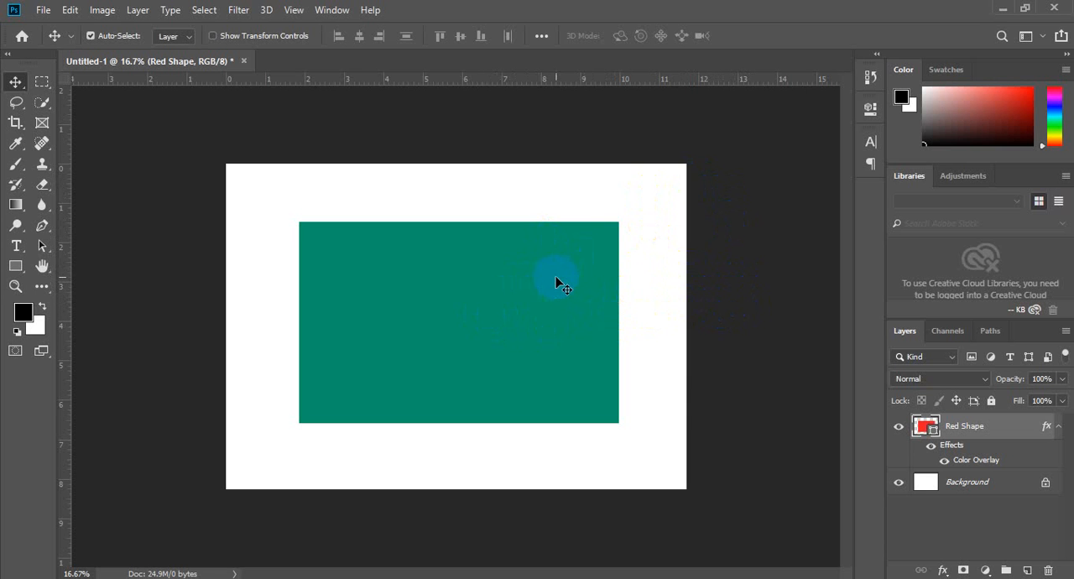
key(Delete)
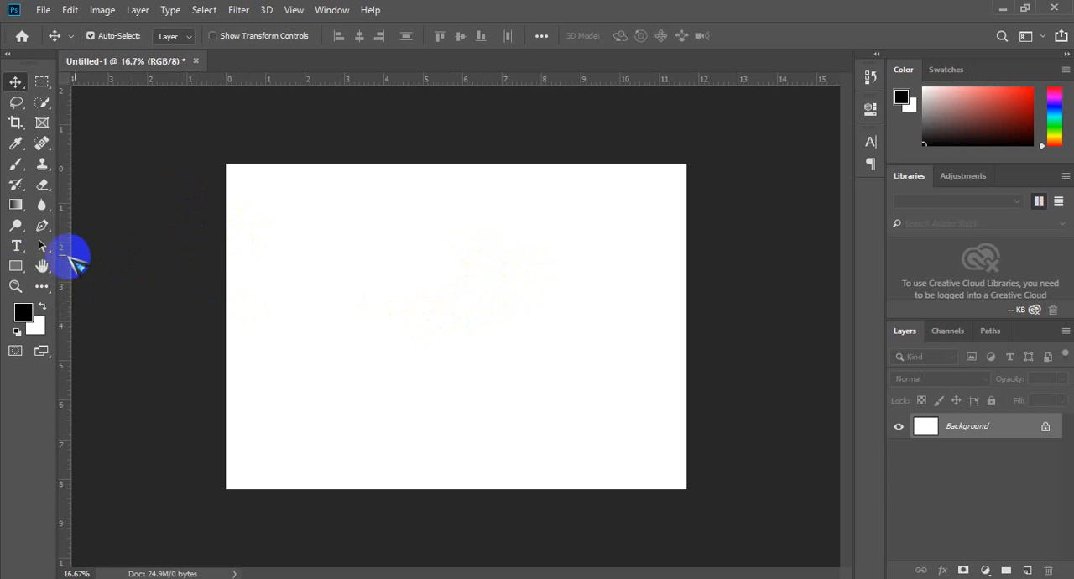
Step: Choose the Rectangle tool and set its shape fill to orange #ff4200
click(15, 266)
click(175, 35)
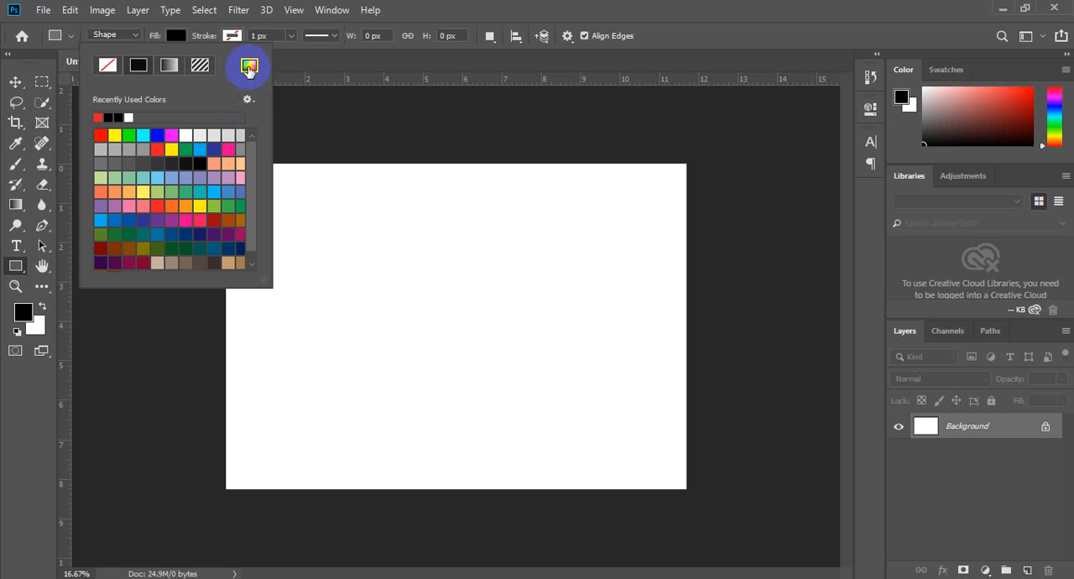
click(159, 145)
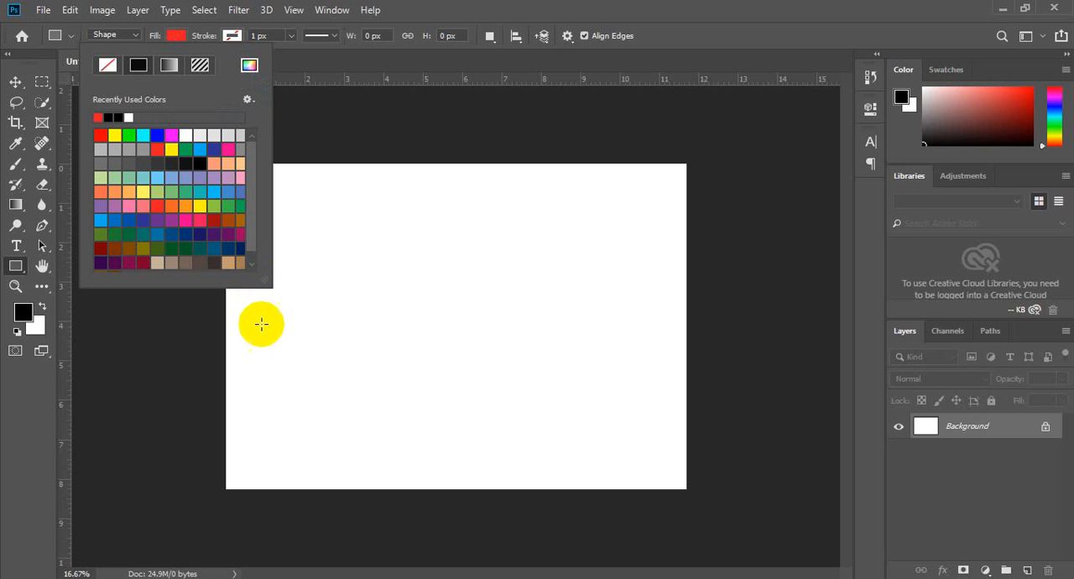
click(249, 65)
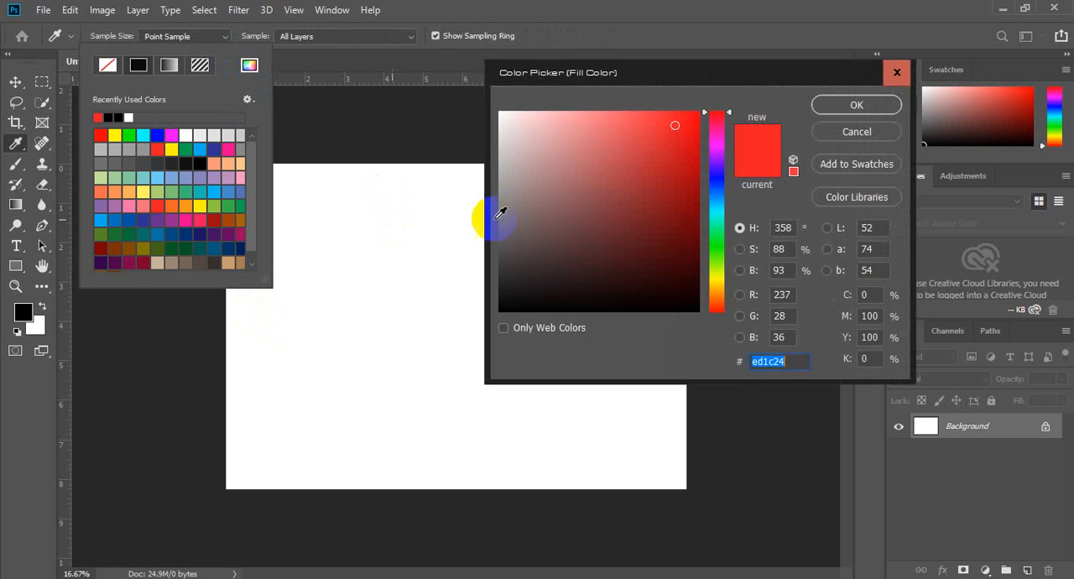
click(706, 302)
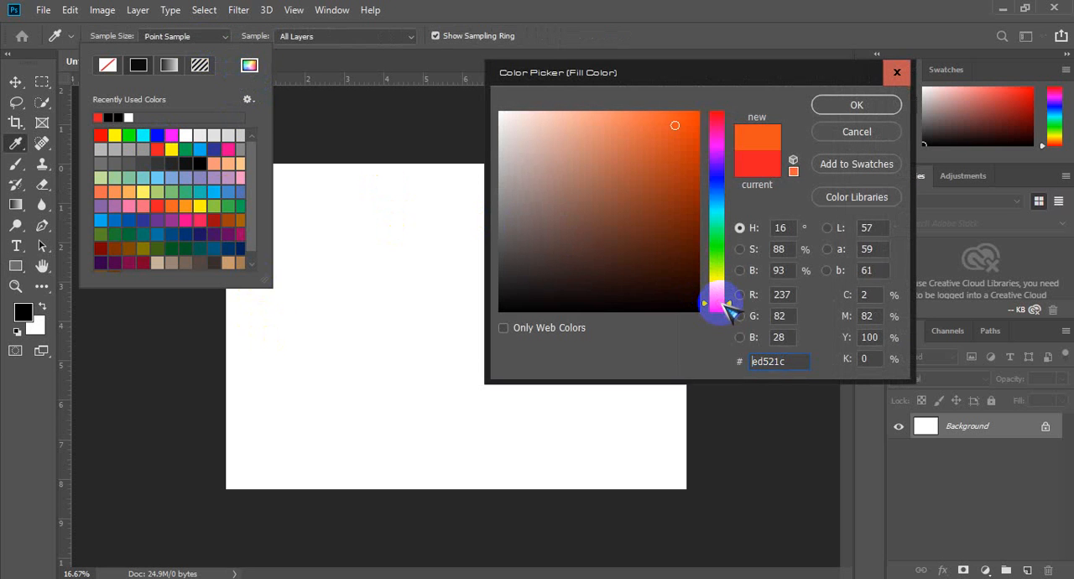
click(881, 105)
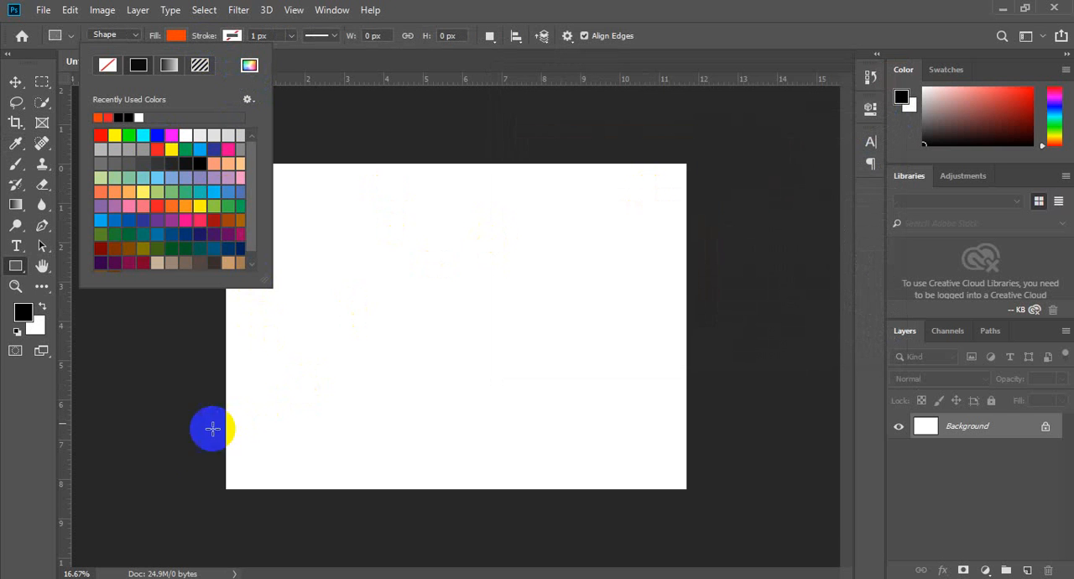
Step: Draw a rectangle about 4066 × 534 px as a band along the page's bottom edge
drag(200, 449, 734, 517)
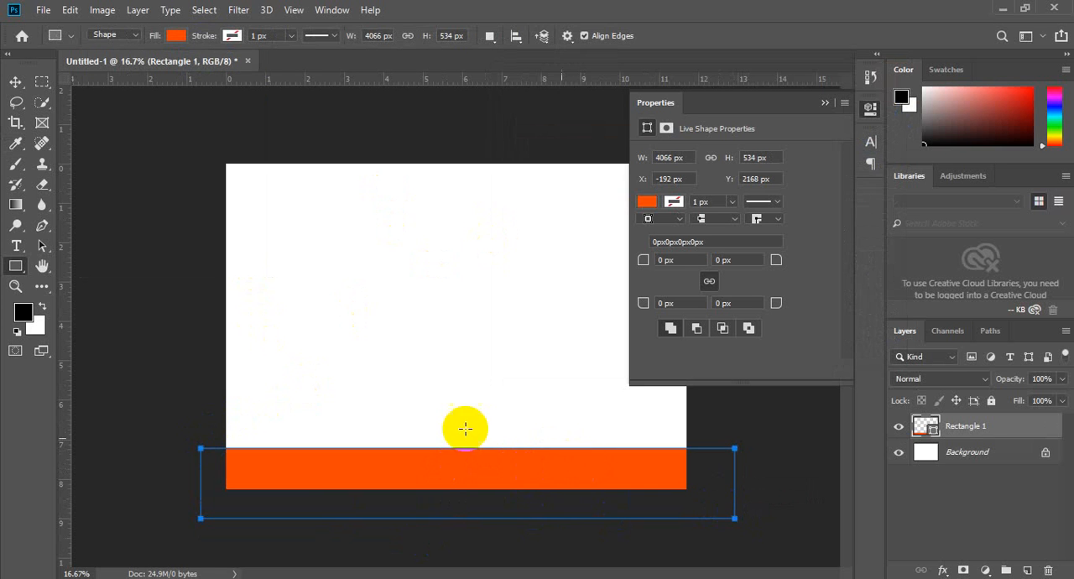
click(16, 80)
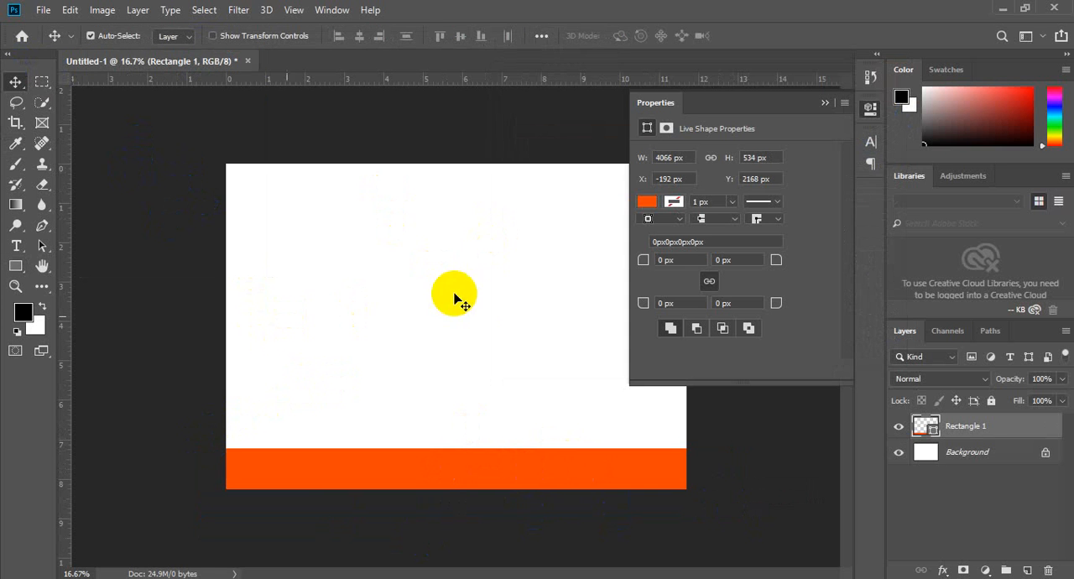
click(826, 103)
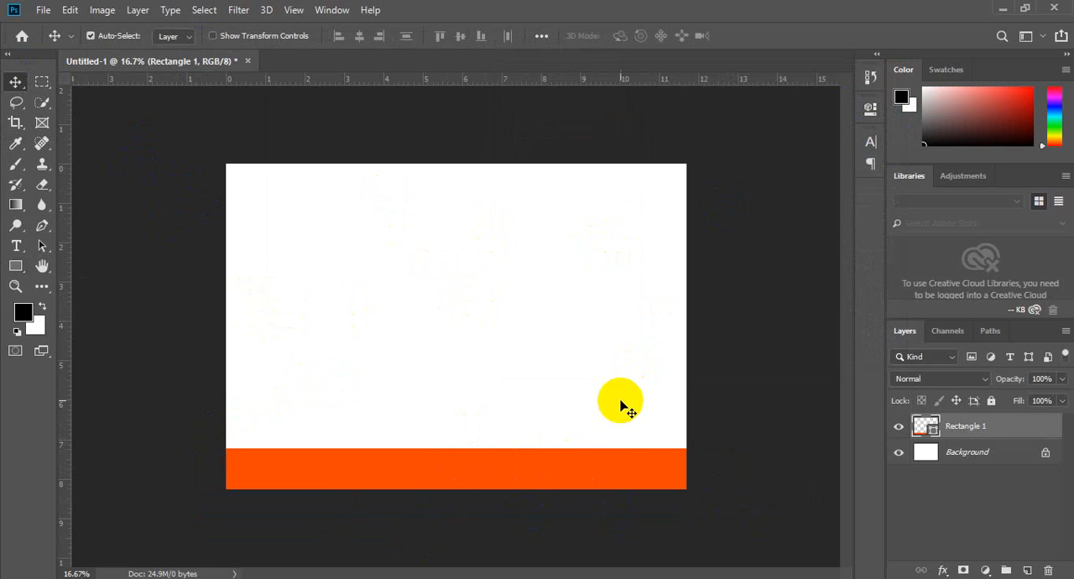
Step: Change the band's fill to red-orange #ff2400 and deselect it
click(870, 108)
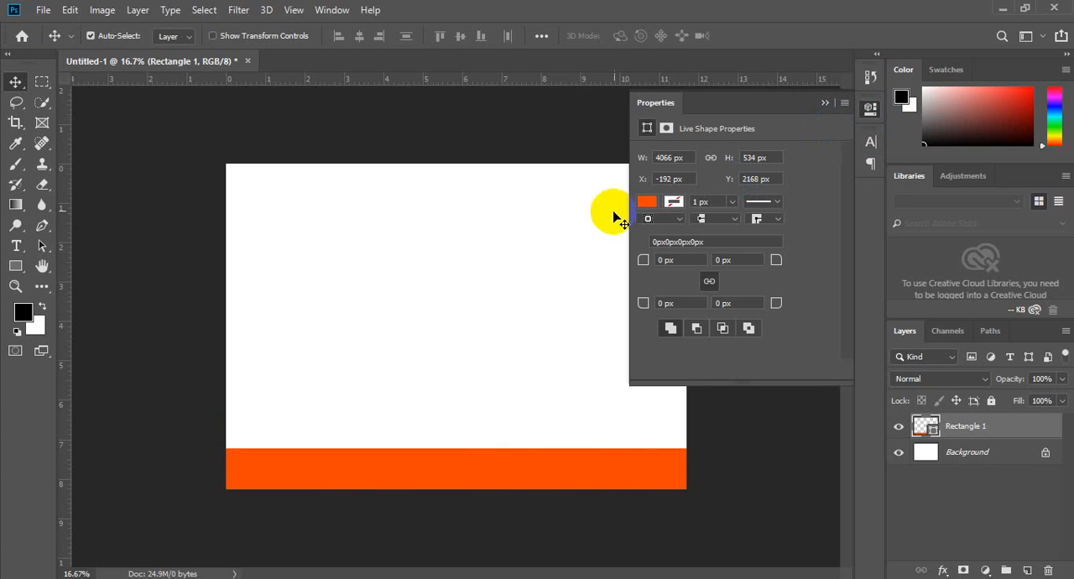
click(646, 202)
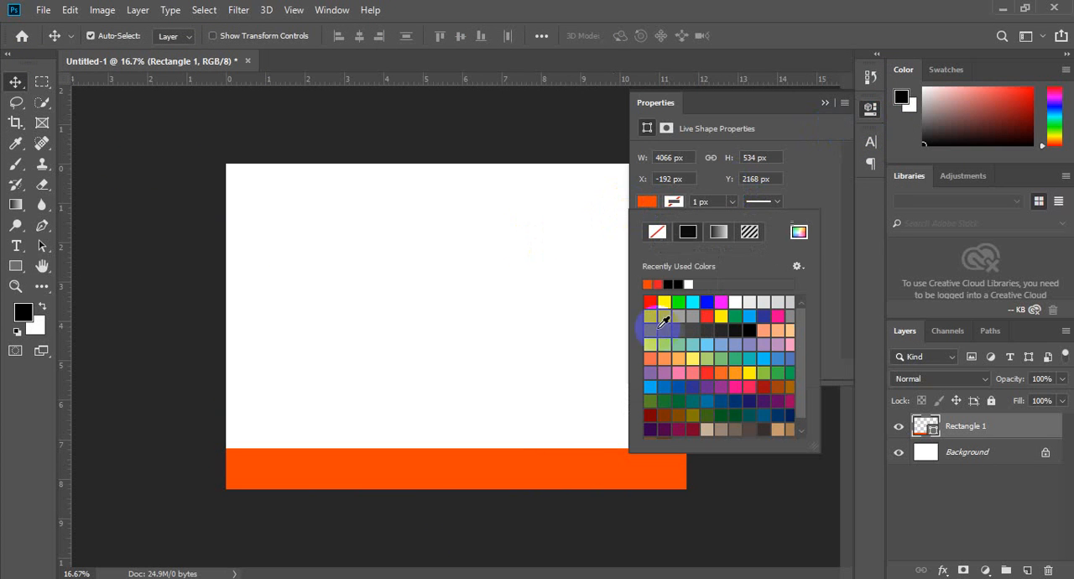
click(799, 233)
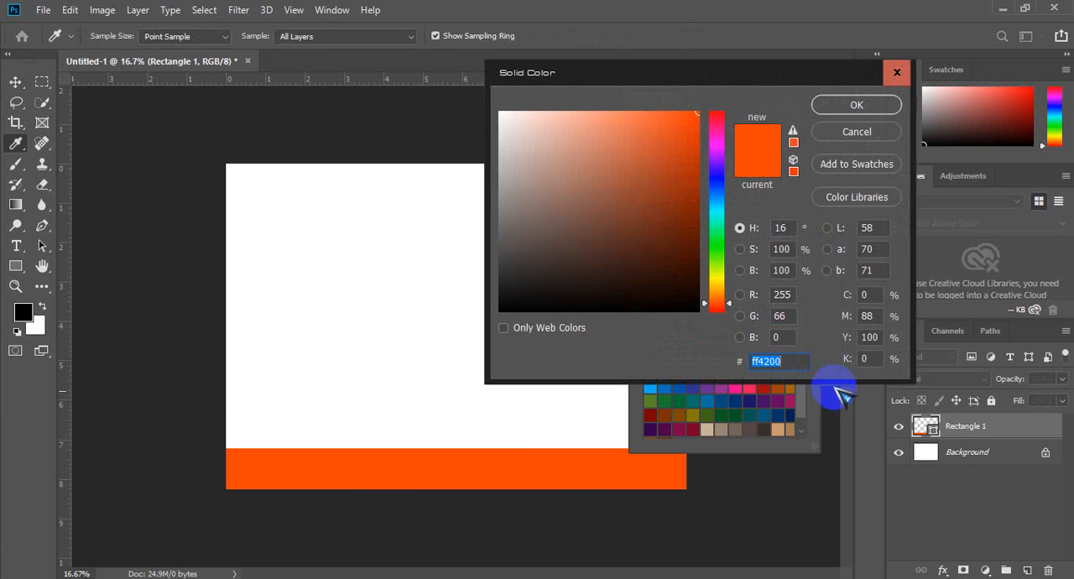
click(711, 307)
click(856, 105)
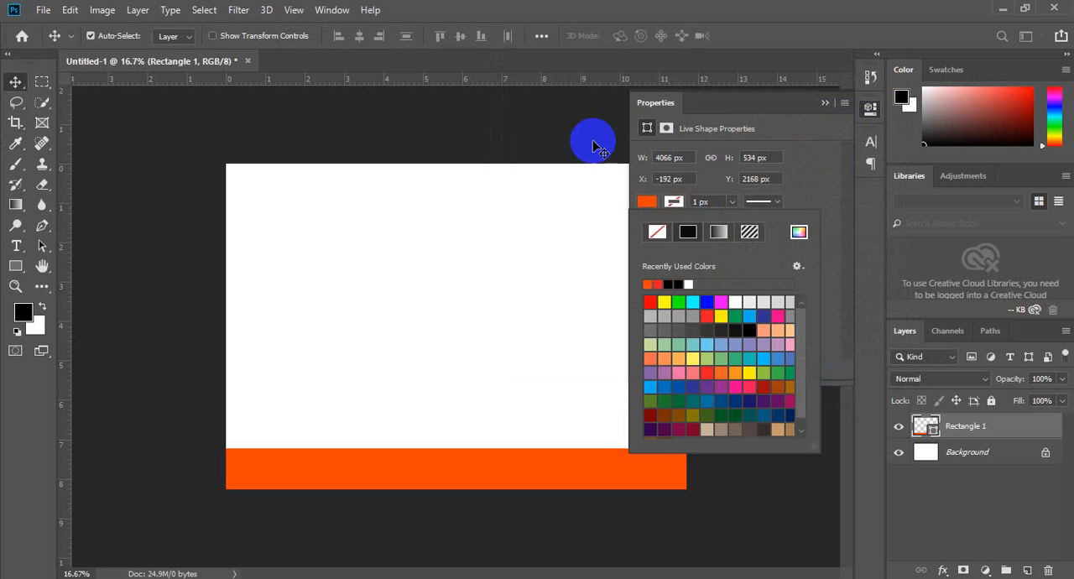
click(137, 172)
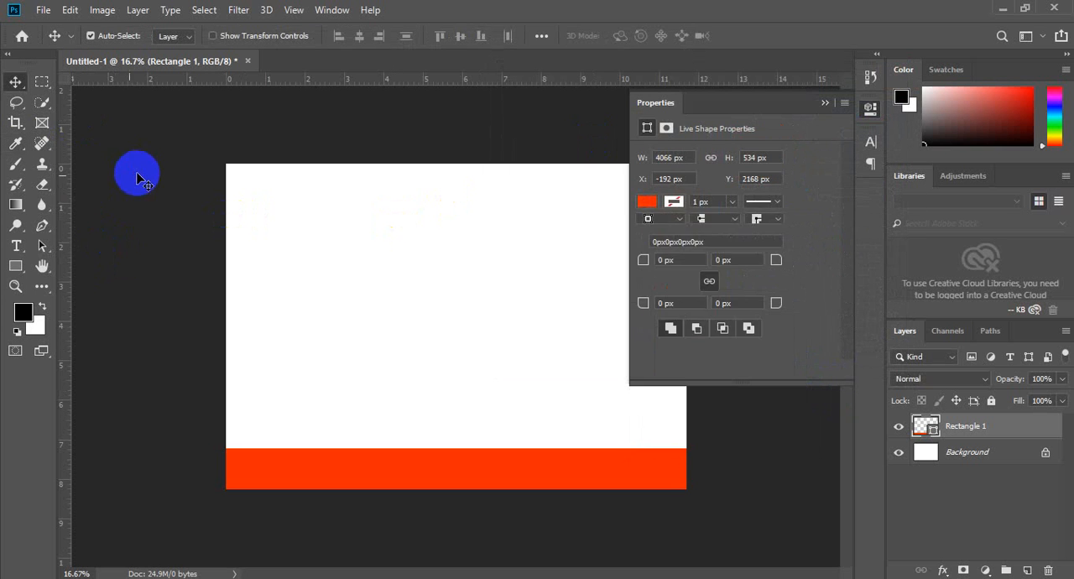
click(433, 140)
click(827, 103)
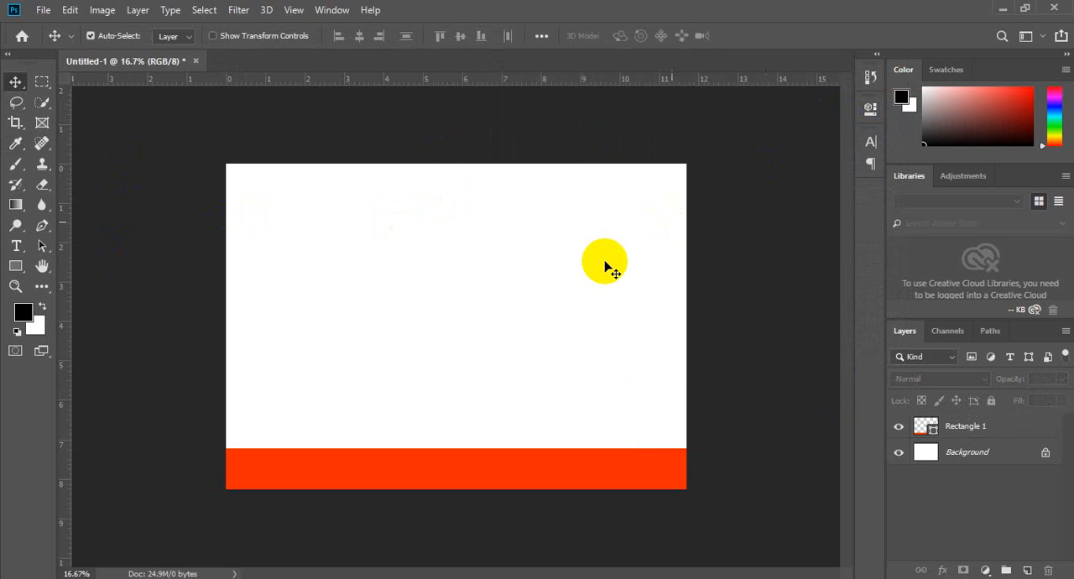
Step: Shift the band slightly down to Y 2213 px and change its fill to a lighter orange
mouse_move(581, 477)
mouse_down()
mouse_move(580, 445)
mouse_move(581, 482)
mouse_up()
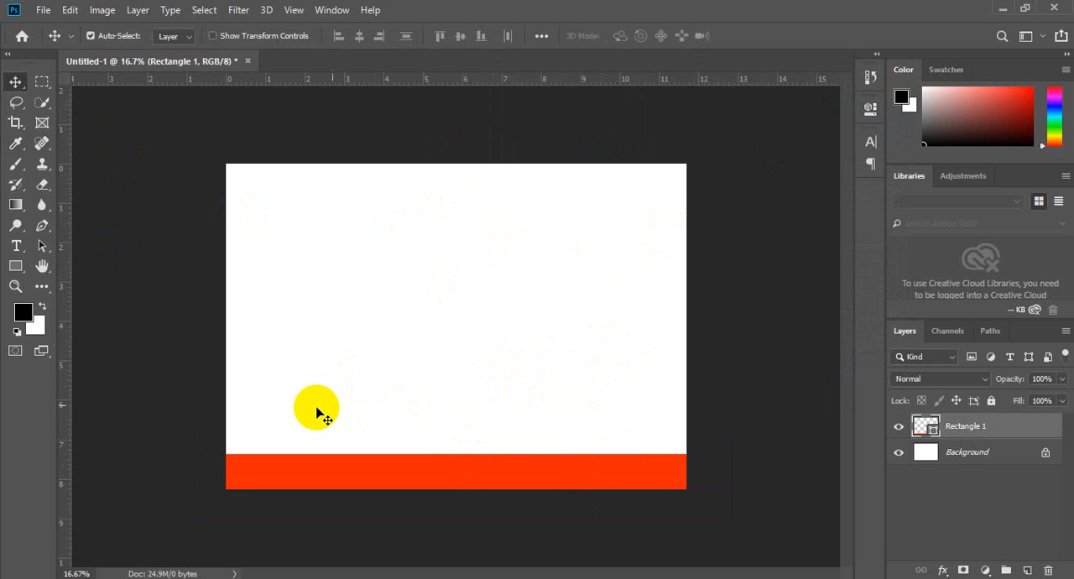
click(870, 107)
click(647, 201)
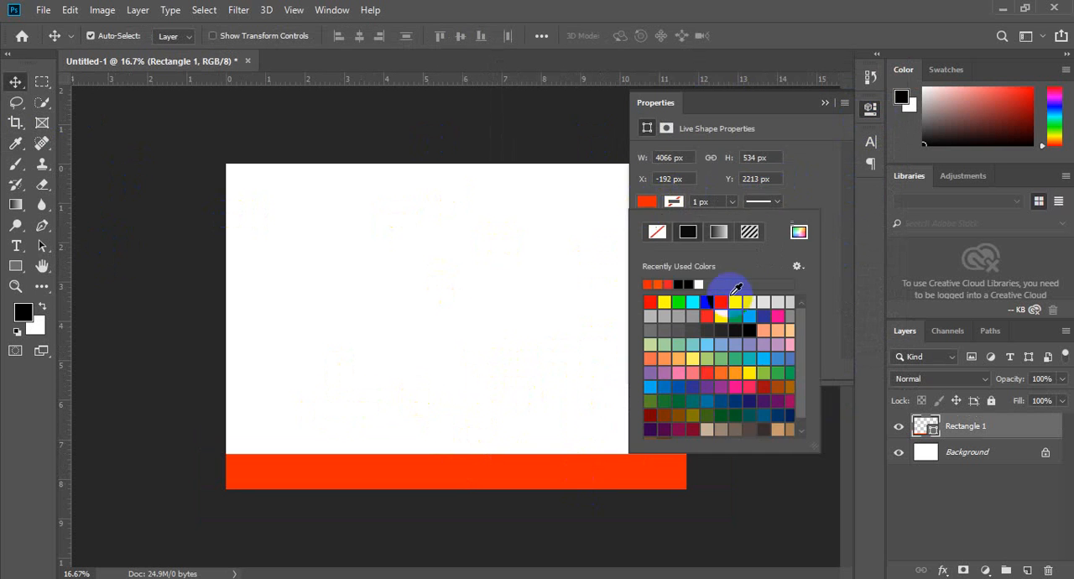
click(799, 232)
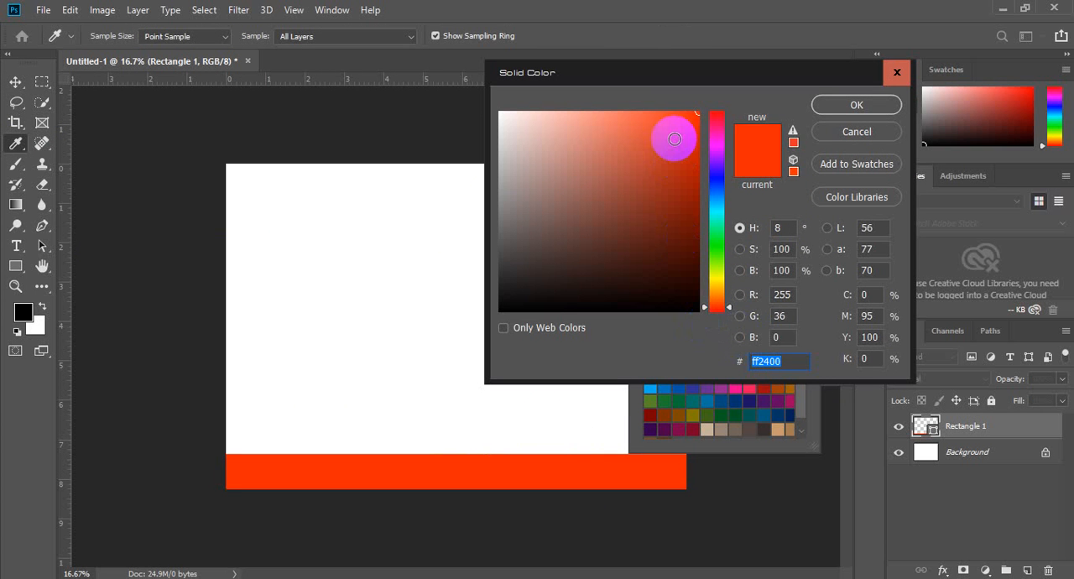
click(669, 124)
drag(682, 125, 708, 72)
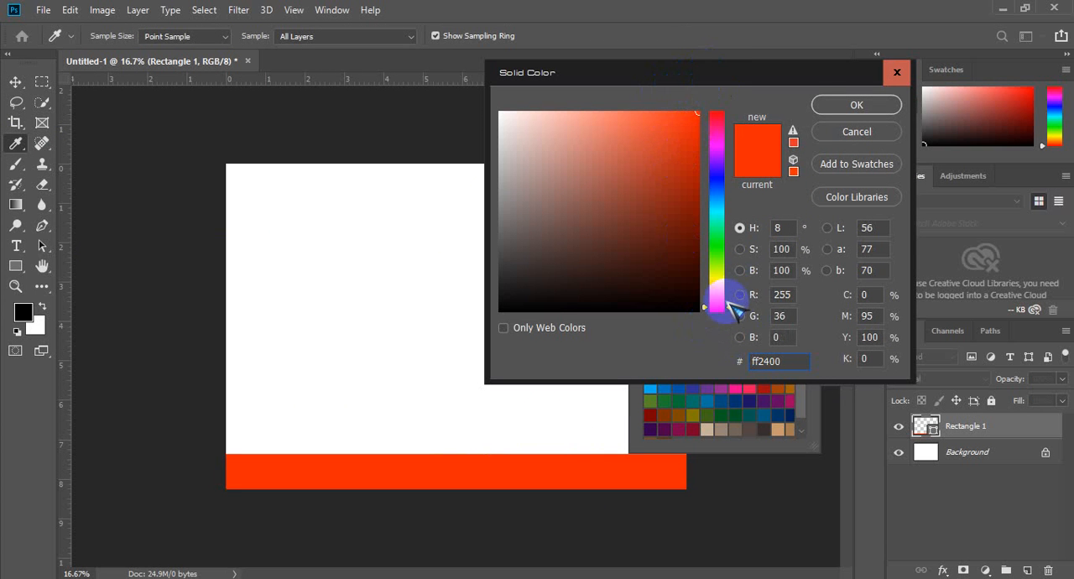
click(726, 299)
click(855, 104)
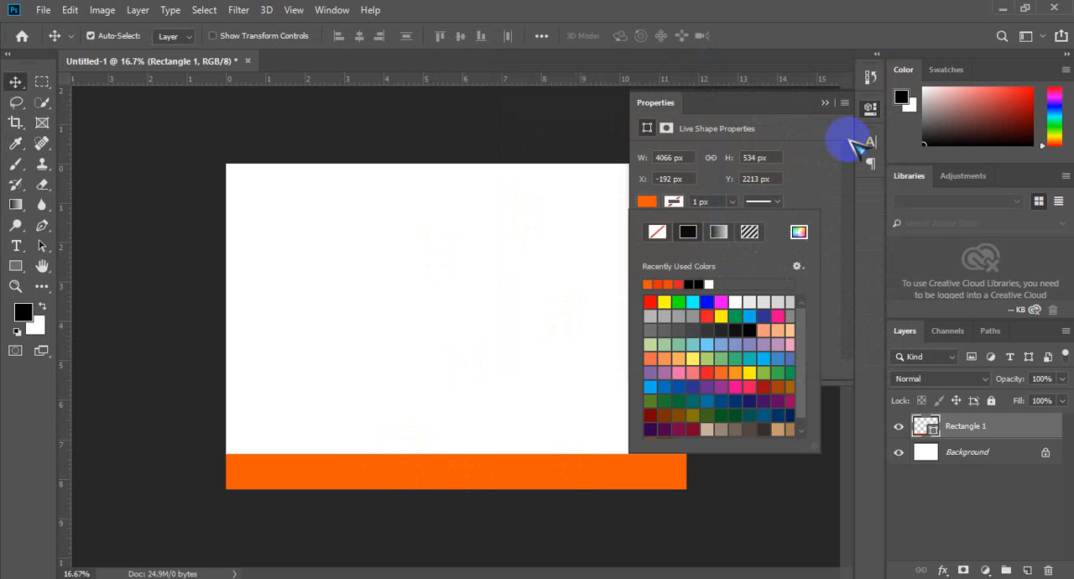
click(824, 102)
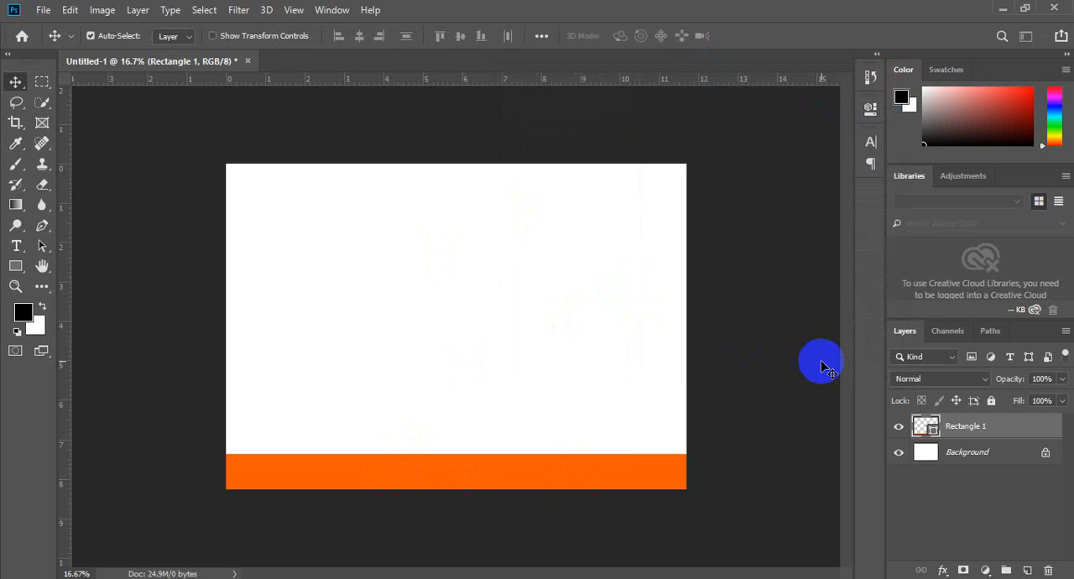
Step: Choose the Ellipse tool and add a new empty layer above the rectangle
click(16, 266)
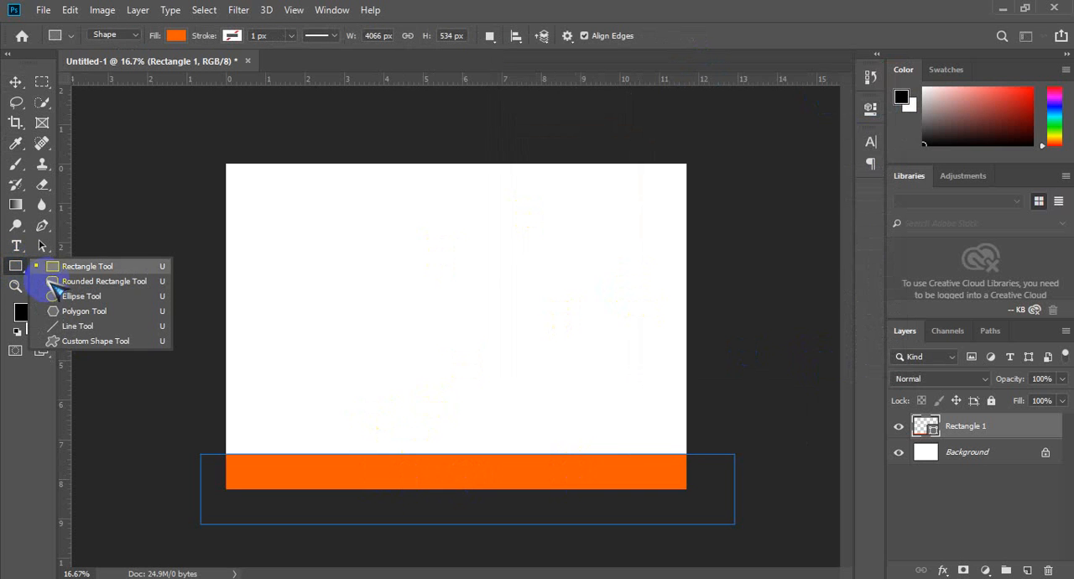
click(54, 281)
right_click(17, 266)
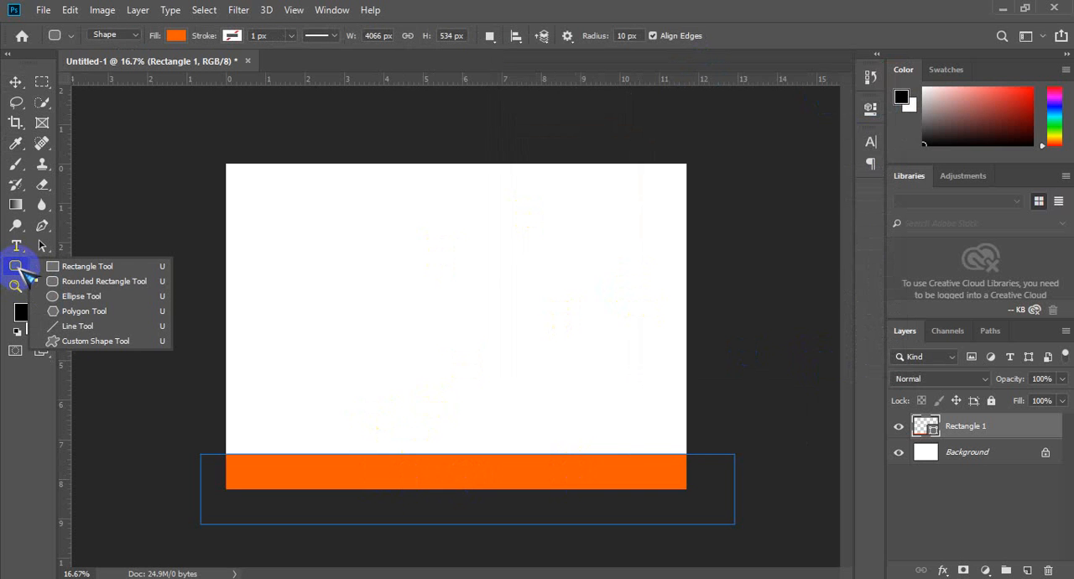
click(67, 297)
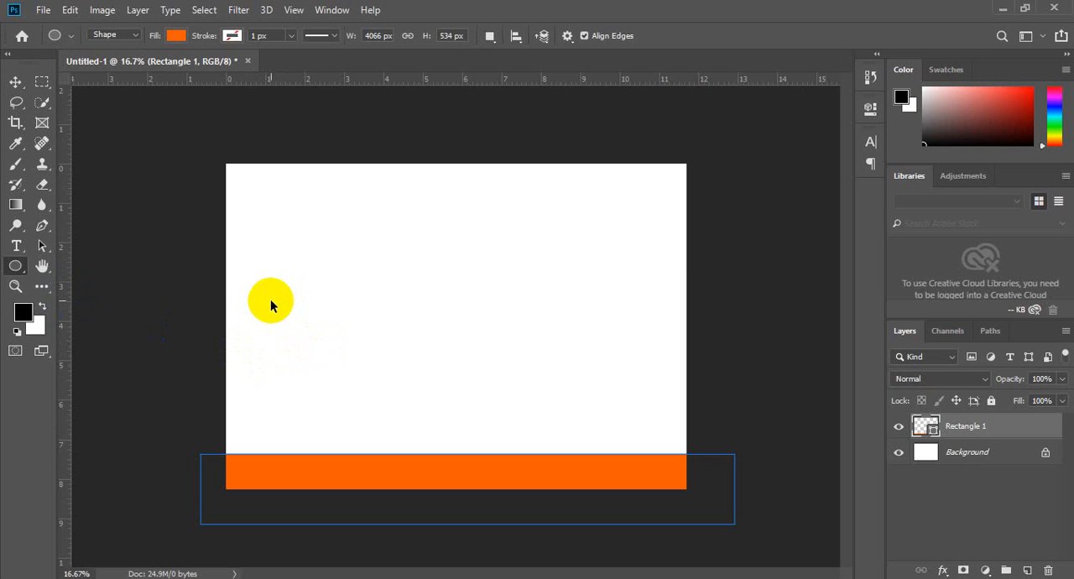
key(ctrl+shift+n)
key(Return)
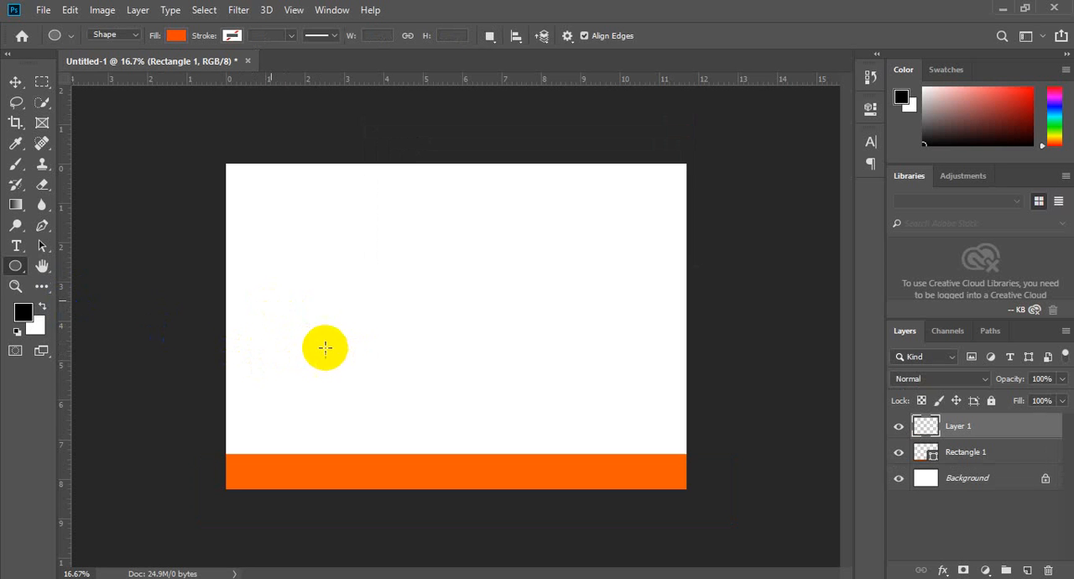
mouse_move(299, 322)
mouse_down()
mouse_move(407, 397)
mouse_move(328, 340)
mouse_up()
drag(274, 270, 383, 379)
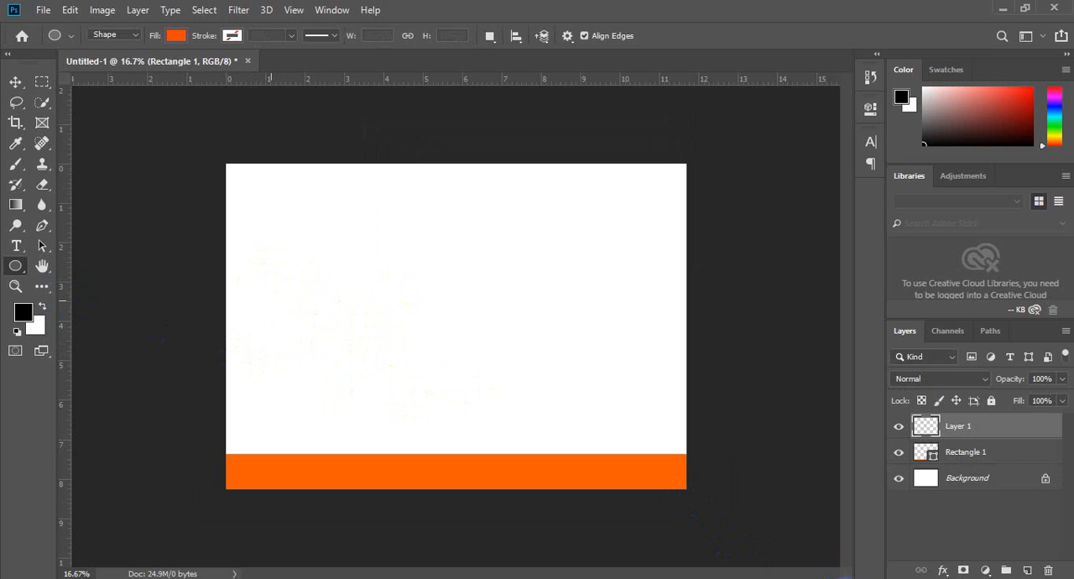
click(842, 578)
click(847, 566)
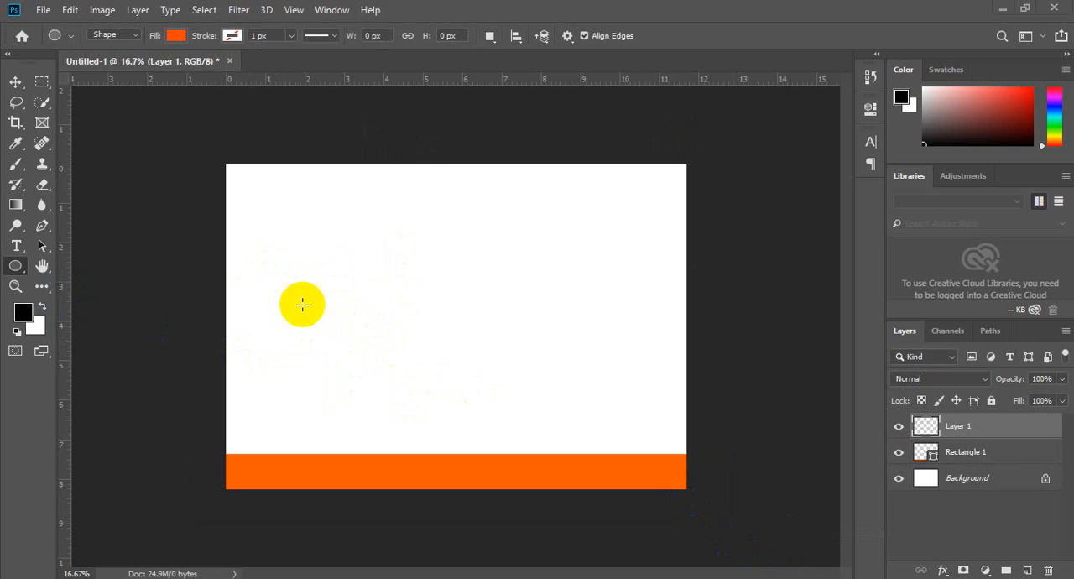
drag(251, 291, 394, 409)
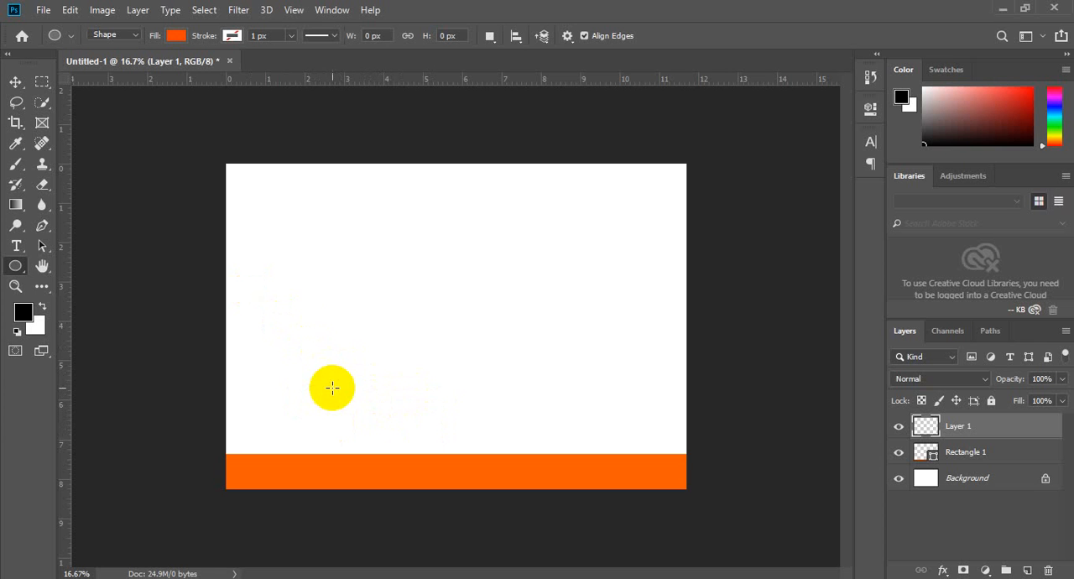
Step: Draw a circle about 961 × 948 px in the left half of the page and fill it with orange #ff6000
drag(280, 265, 408, 391)
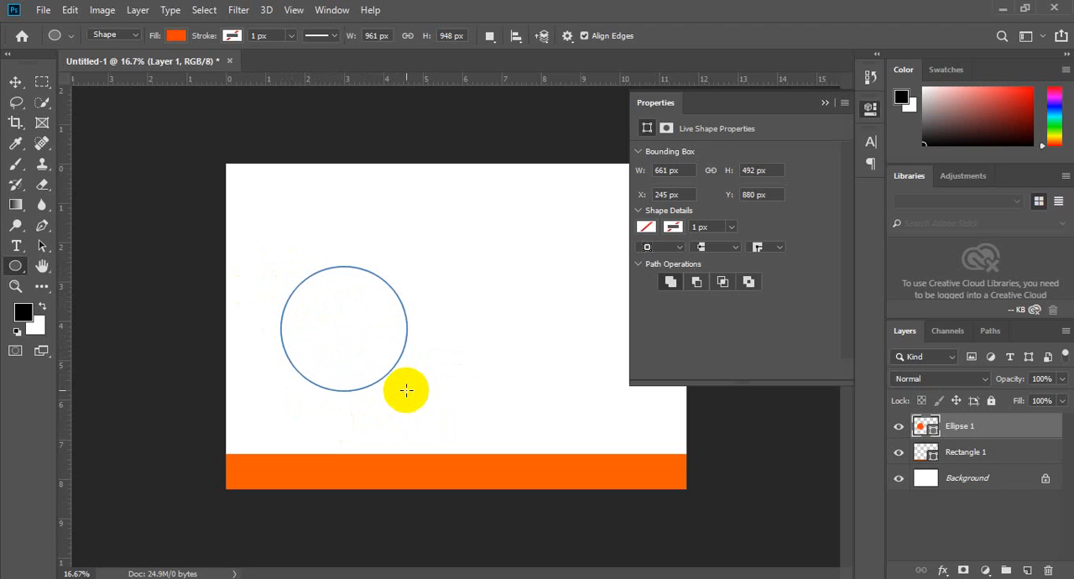
click(647, 227)
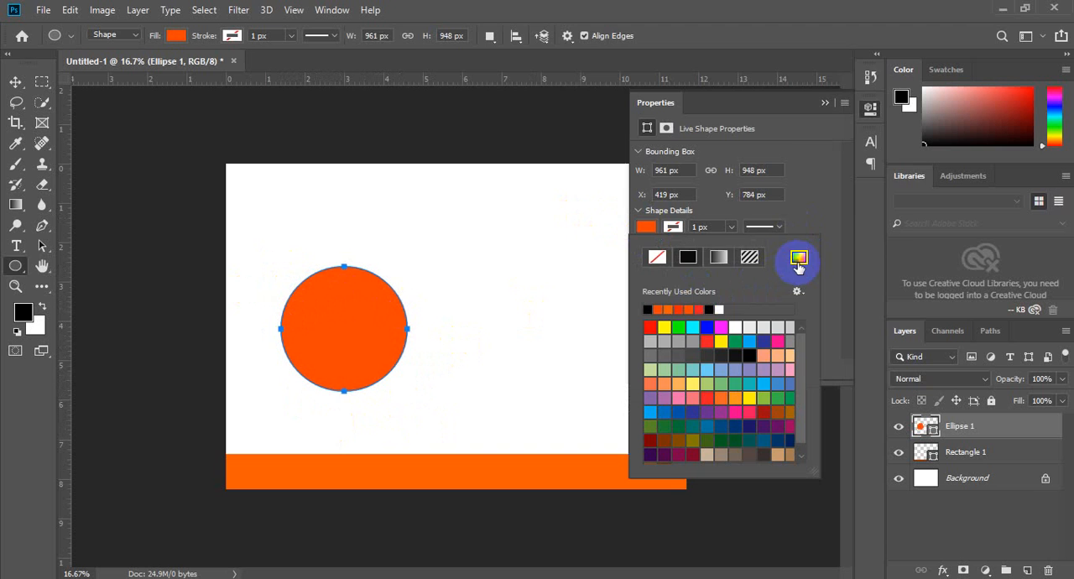
click(797, 255)
click(707, 299)
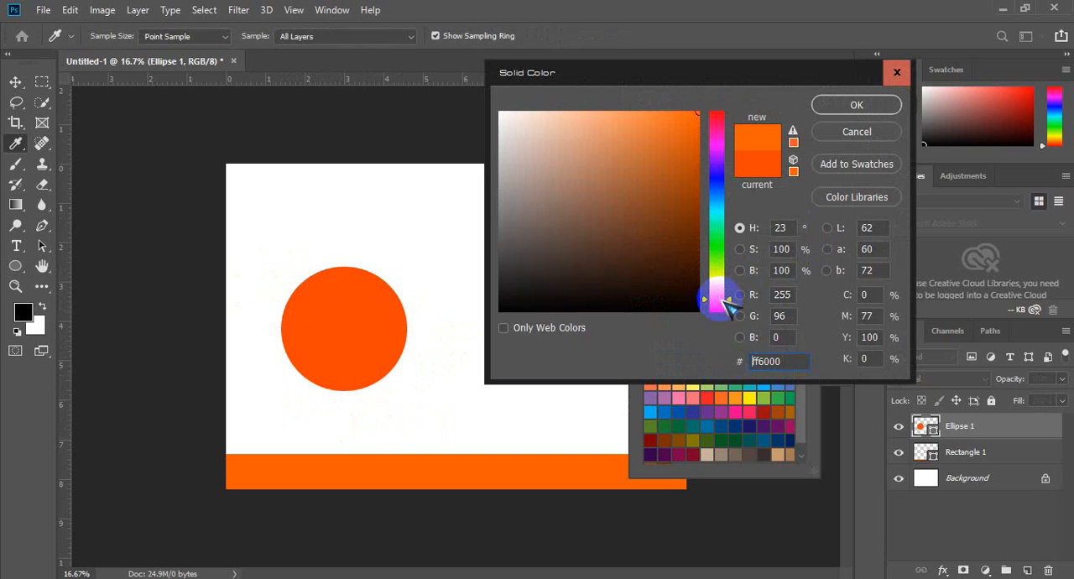
click(855, 105)
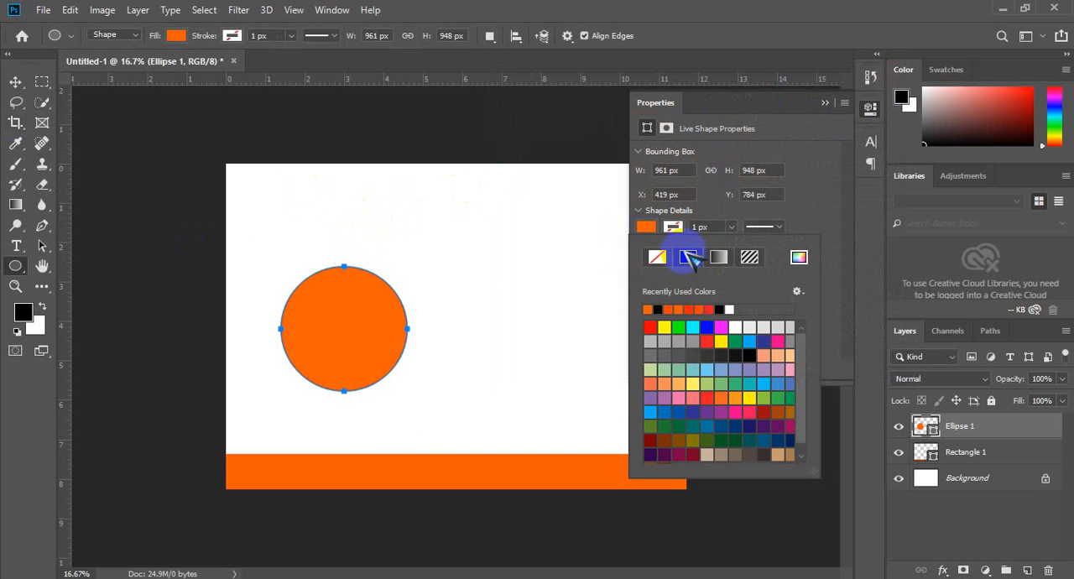
click(645, 230)
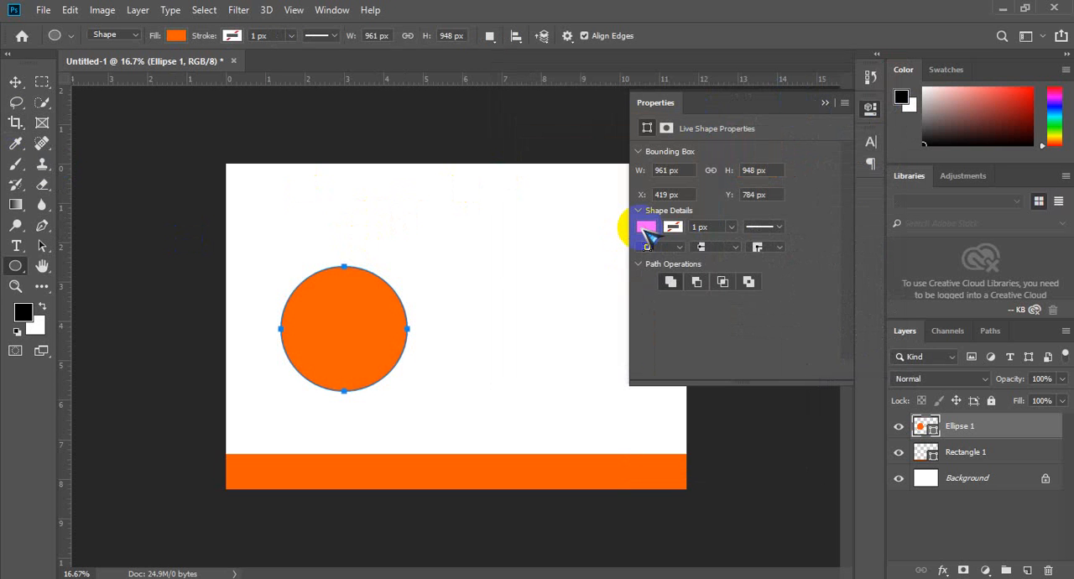
click(646, 231)
click(799, 262)
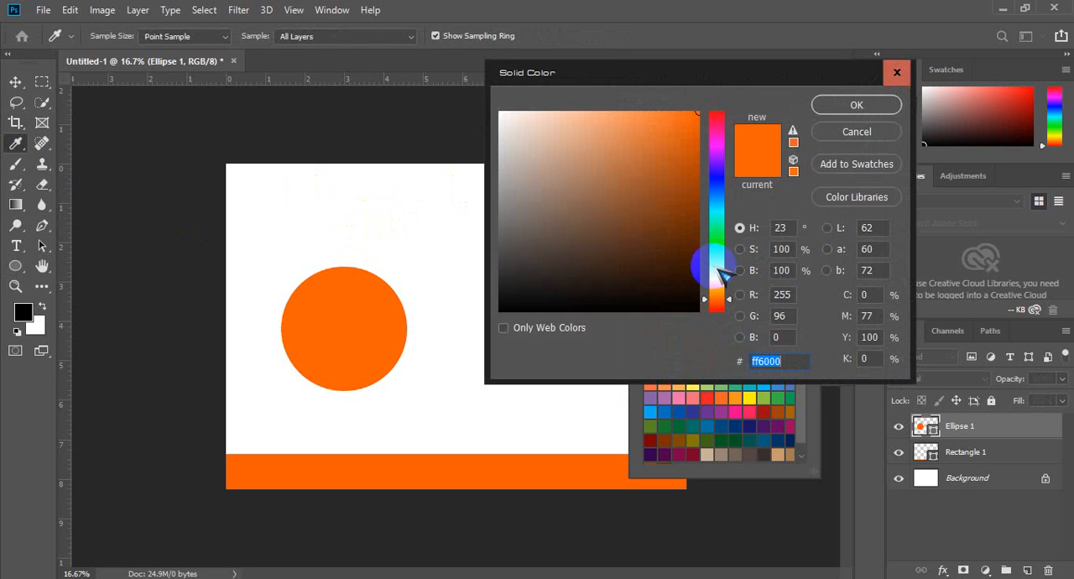
click(834, 126)
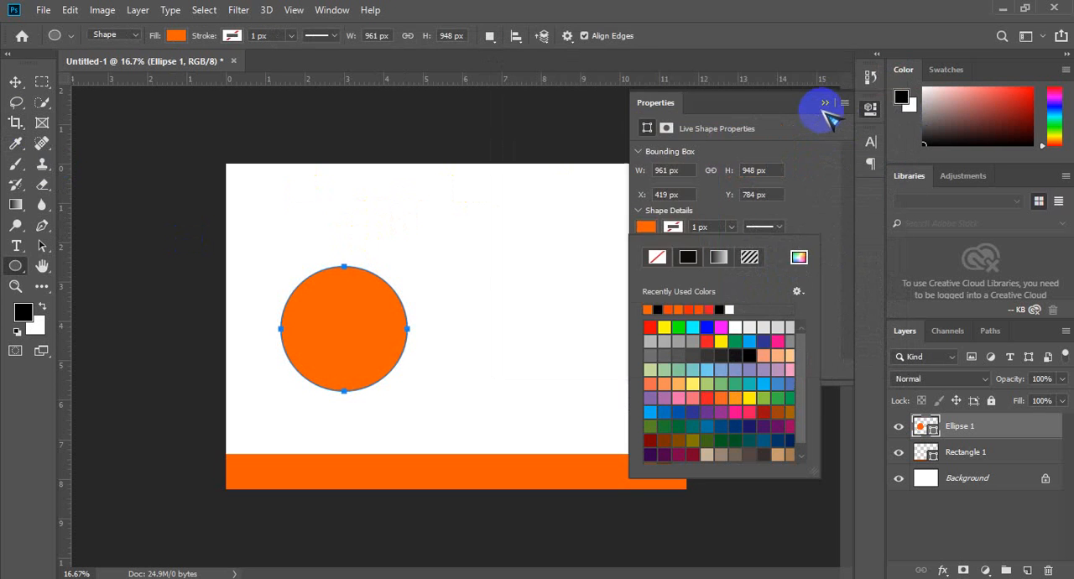
click(822, 105)
Step: Add a new layer above the circle and draw a closed, curved four-point path beside it with the Pen tool
click(19, 81)
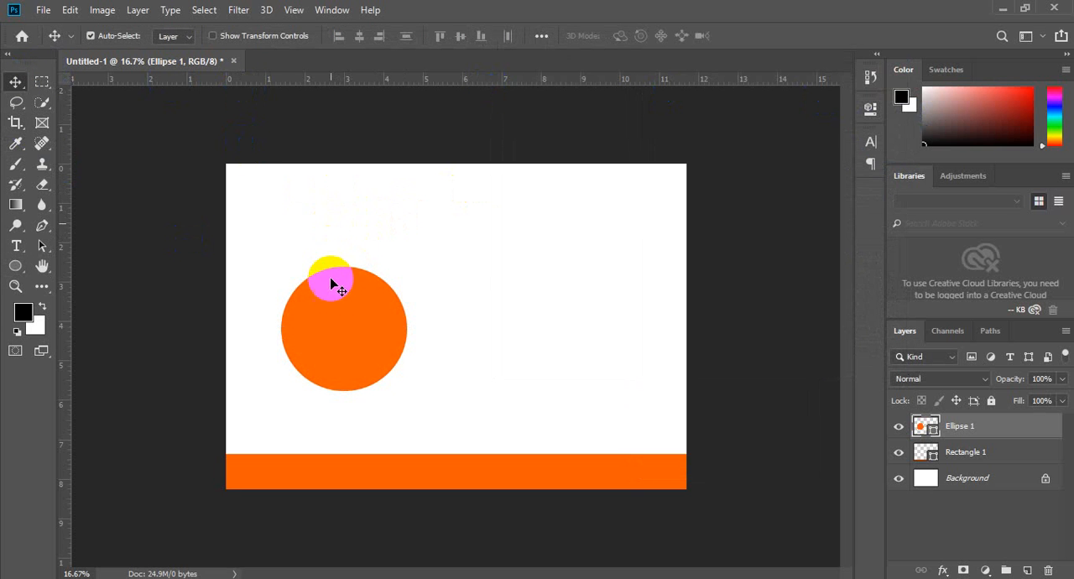
click(40, 245)
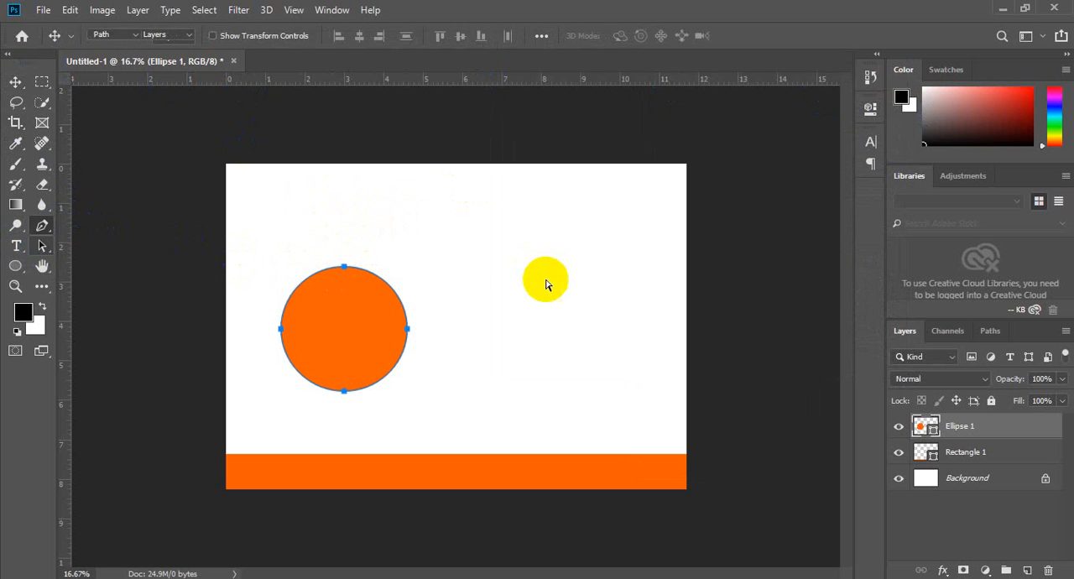
key(p)
key(ctrl+shift+n)
key(Return)
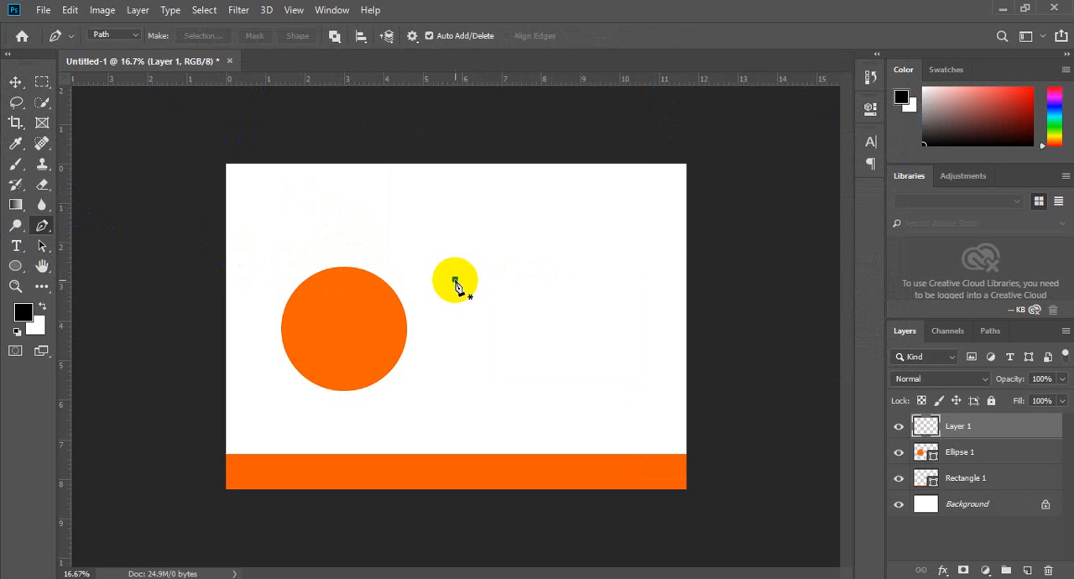
click(455, 279)
drag(516, 324, 457, 343)
mouse_move(454, 279)
mouse_down()
mouse_move(446, 261)
mouse_move(453, 281)
mouse_up()
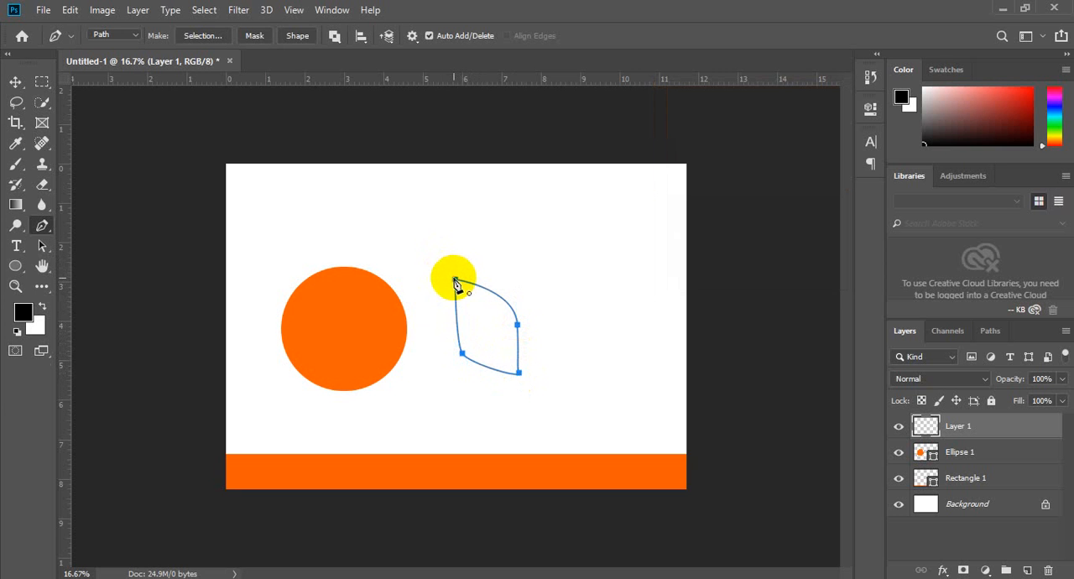
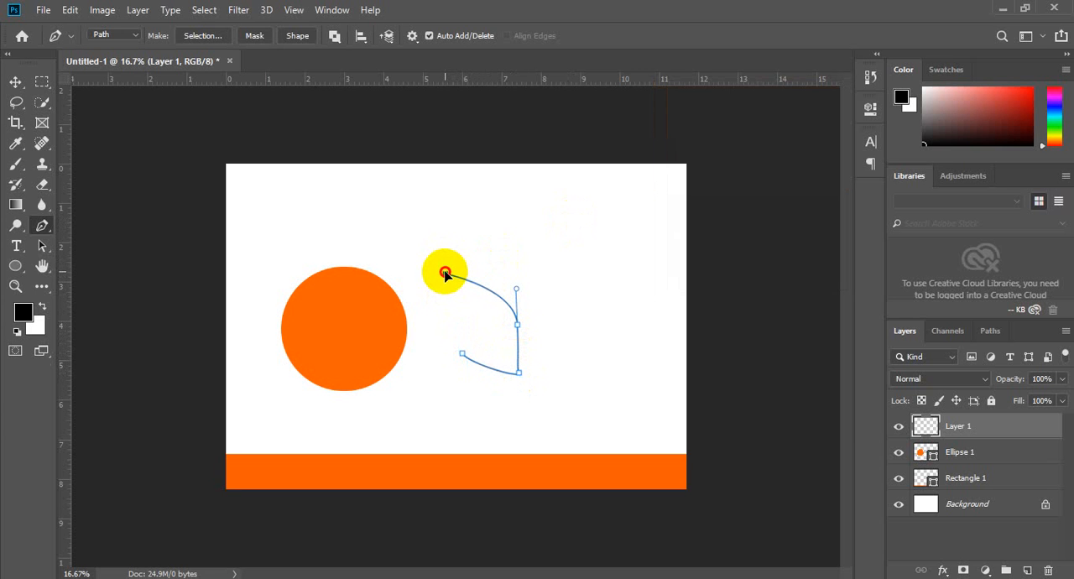
Step: Close the leaf path, reshape its closing segment into a gentle inward curve, and convert the path into a selection
click(445, 273)
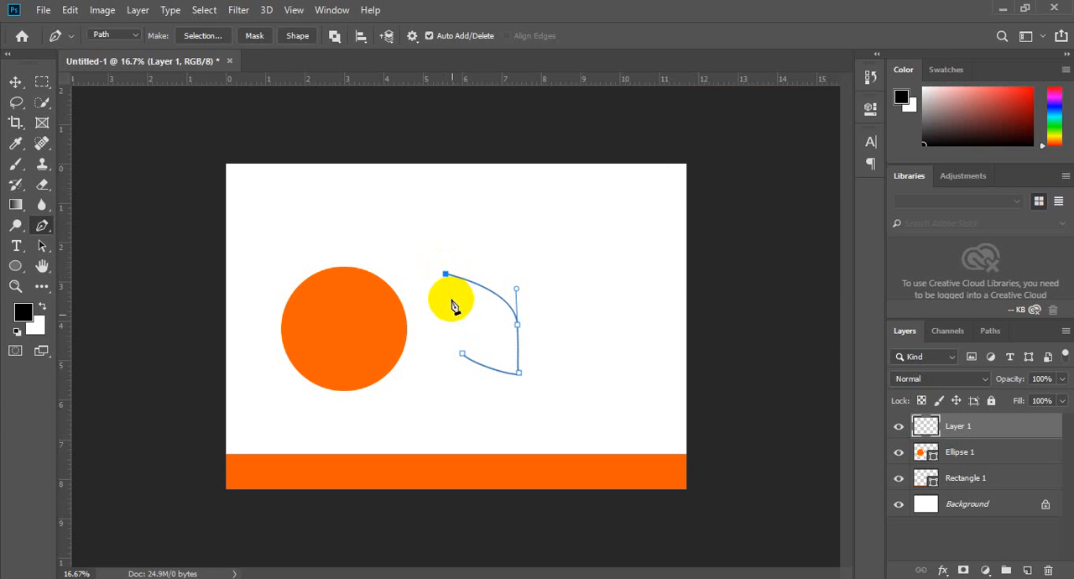
click(447, 275)
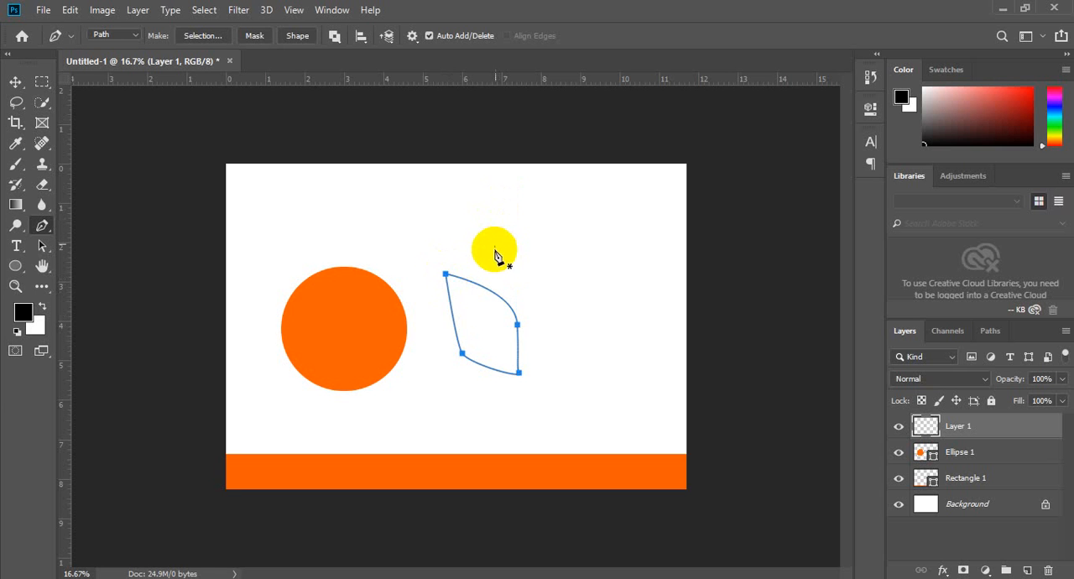
key(ctrl+z)
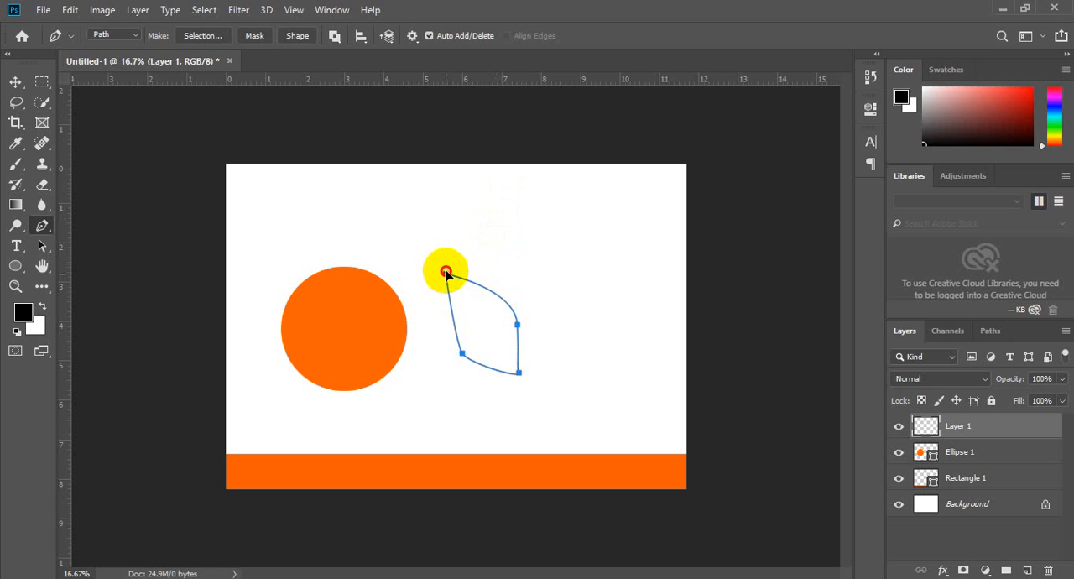
drag(443, 256, 433, 242)
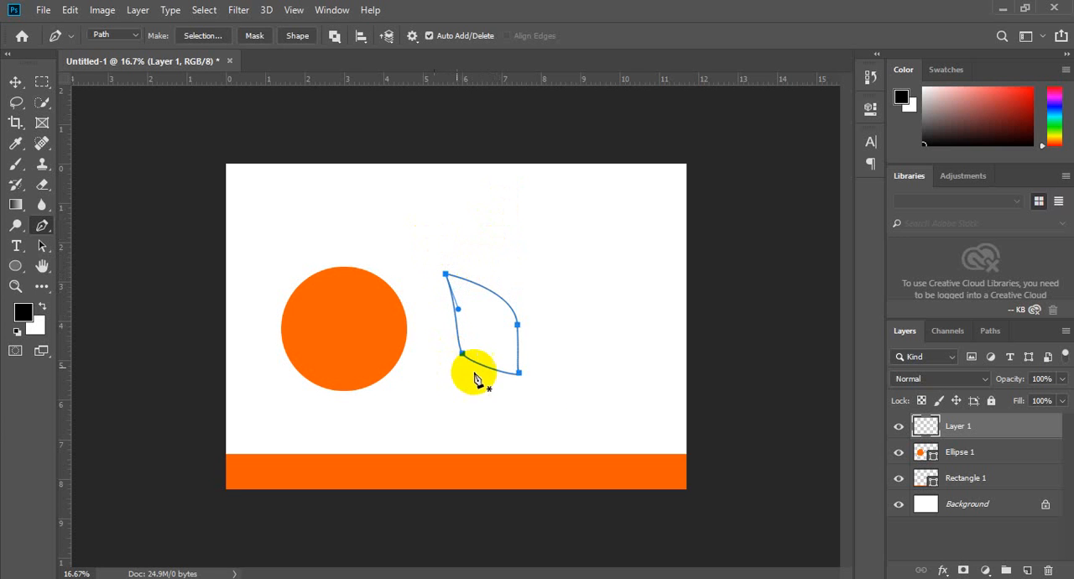
key(ctrl+Return)
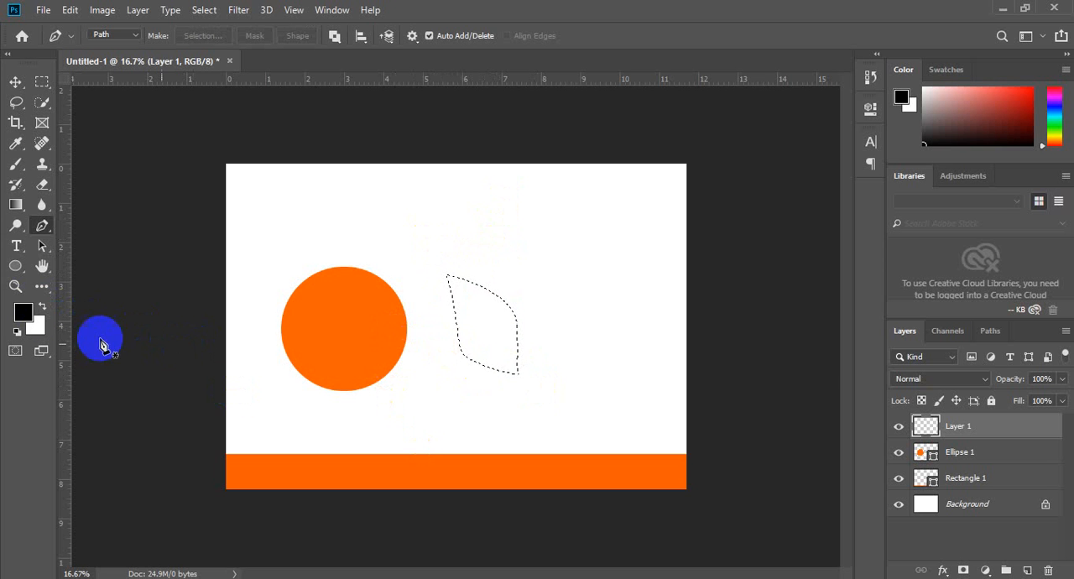
Step: Set the foreground colour to green and fill the leaf-shaped selection on Layer 1 with the Paint Bucket
click(21, 312)
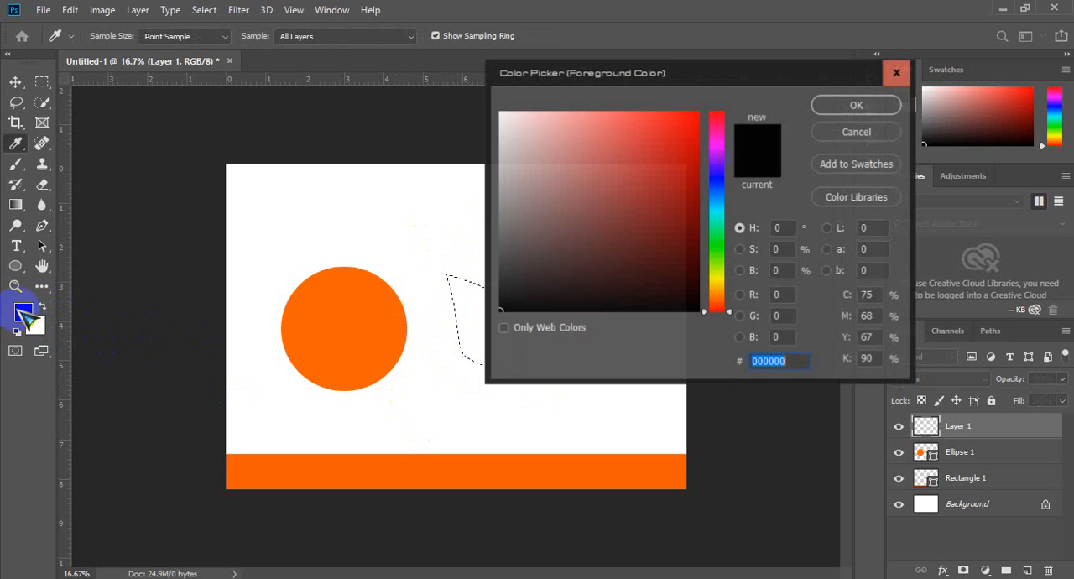
click(718, 235)
drag(691, 204, 707, 156)
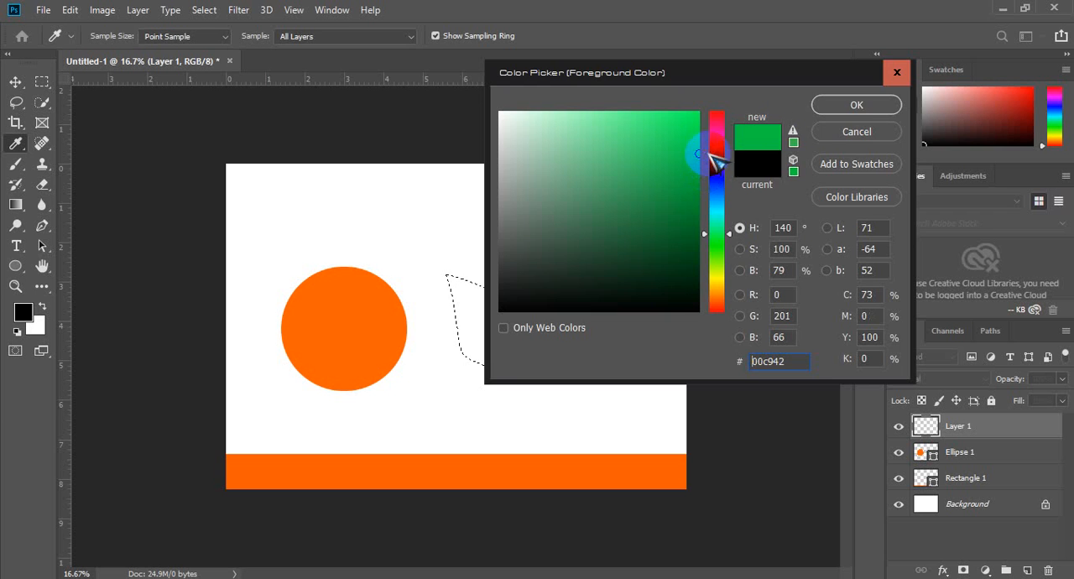
click(859, 107)
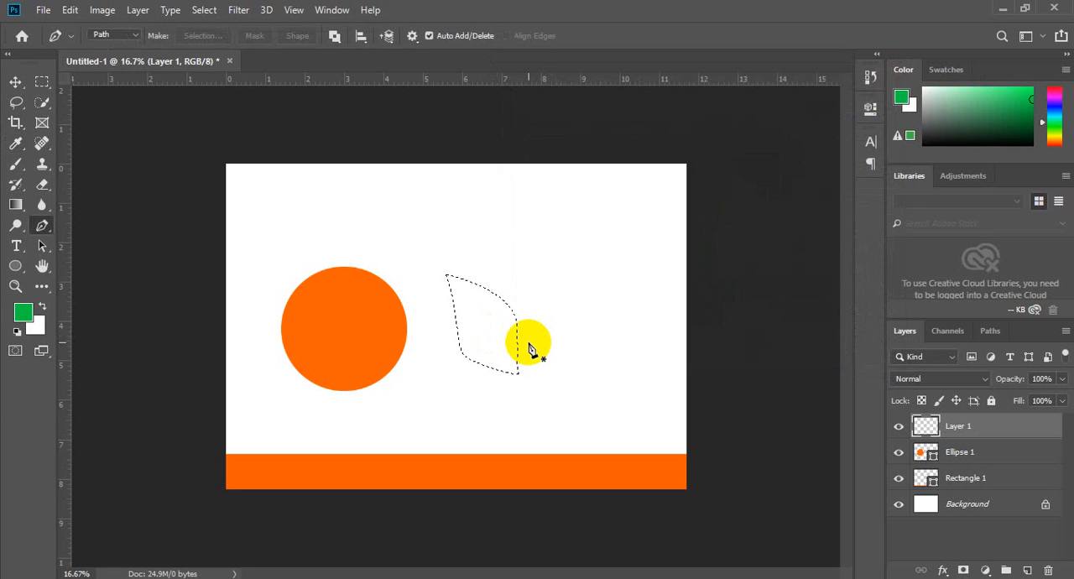
key(g)
key(shift+g)
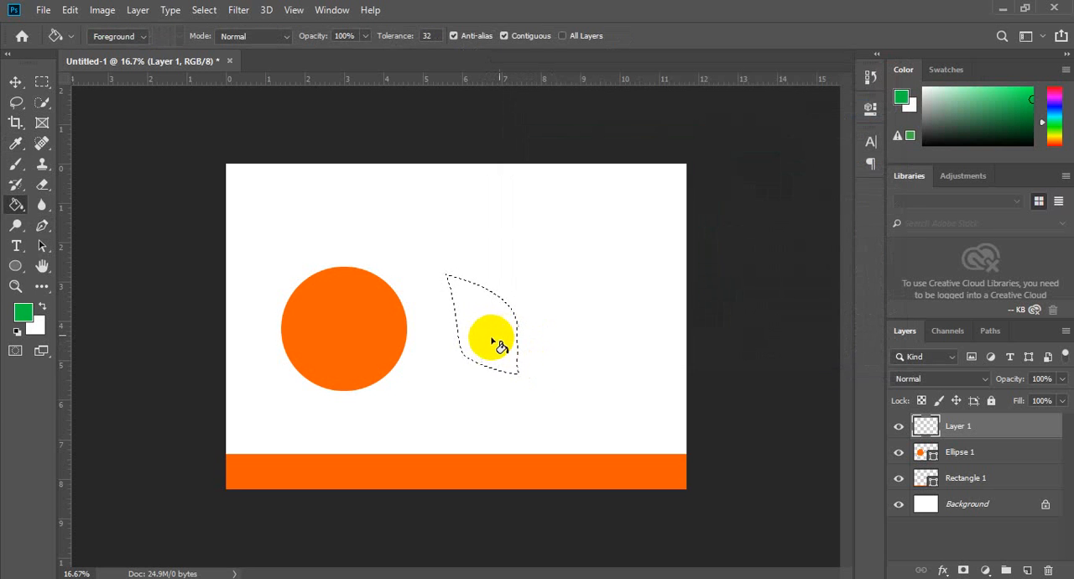
click(500, 347)
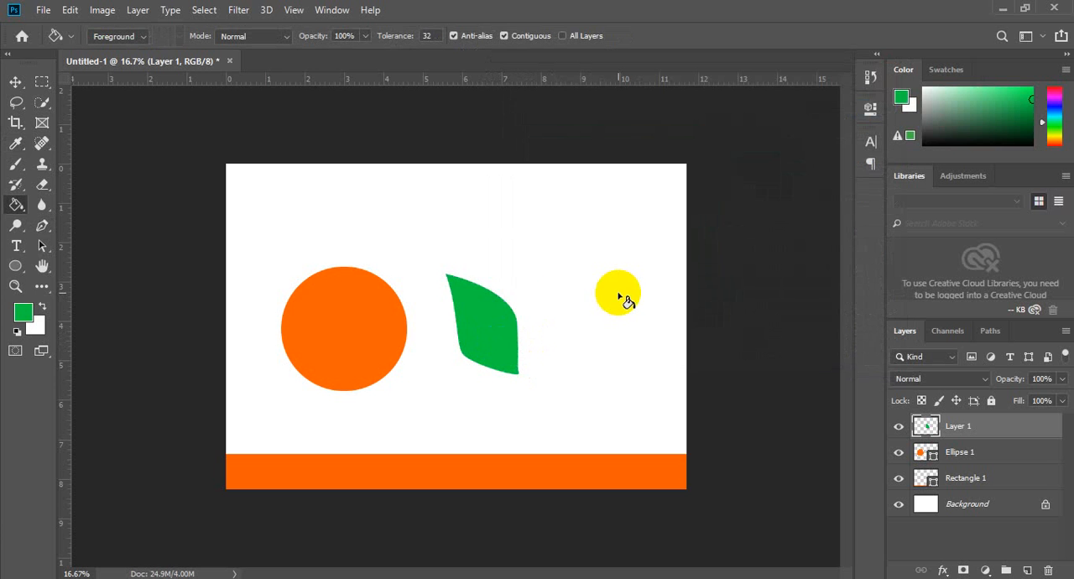
Step: Move the green leaf onto the upper-left edge of the orange circle and scale it down to roughly half size
click(15, 82)
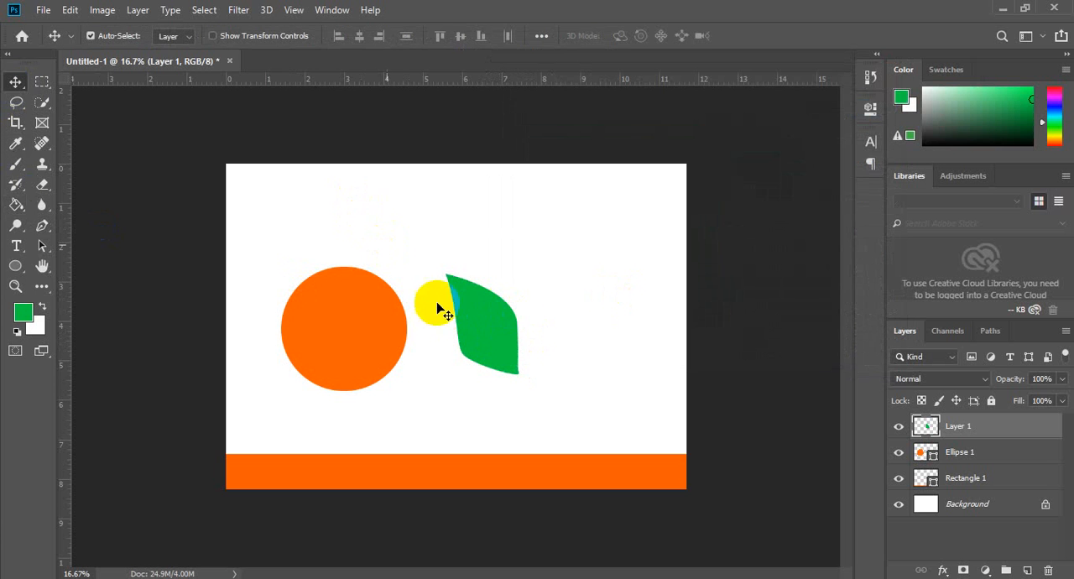
drag(453, 312, 311, 273)
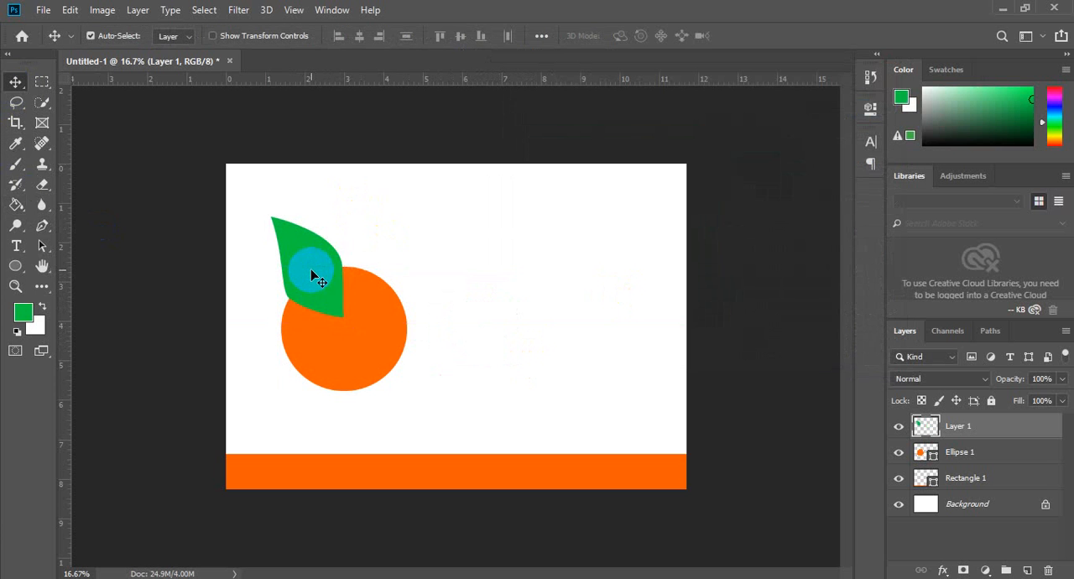
key(ctrl+t)
drag(344, 216, 440, 266)
key(Return)
Step: Duplicate the leaf layer, place the copy directly right of the original, and flip it horizontally
key(ctrl)
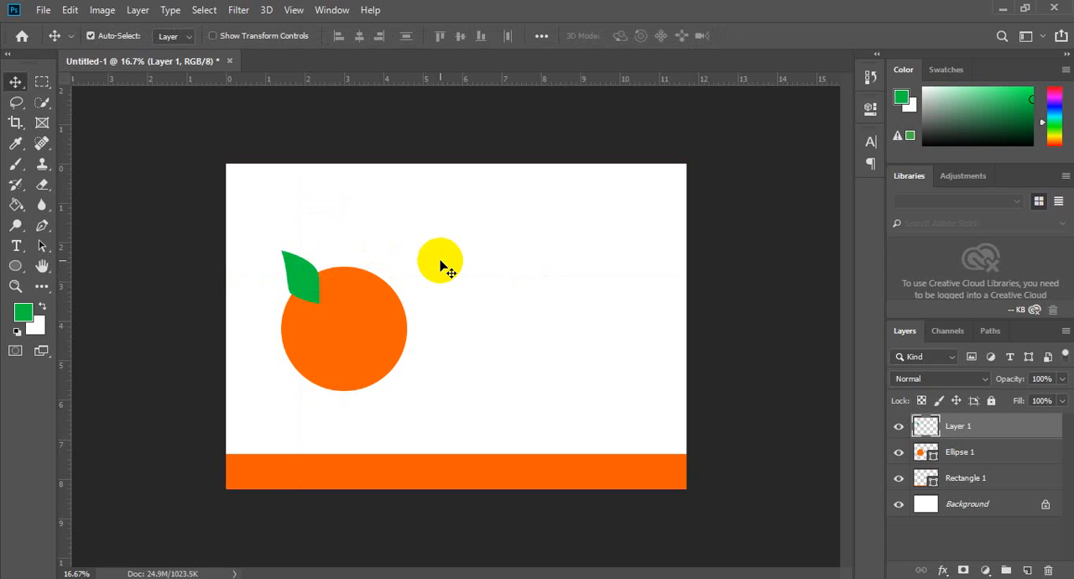
key(ctrl+j)
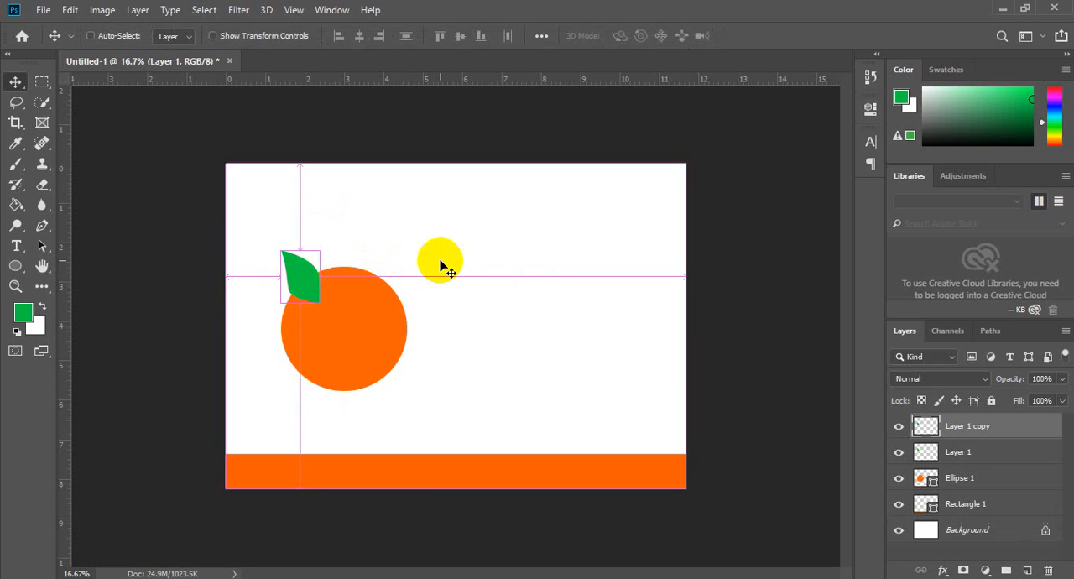
drag(309, 278, 346, 280)
key(ctrl)
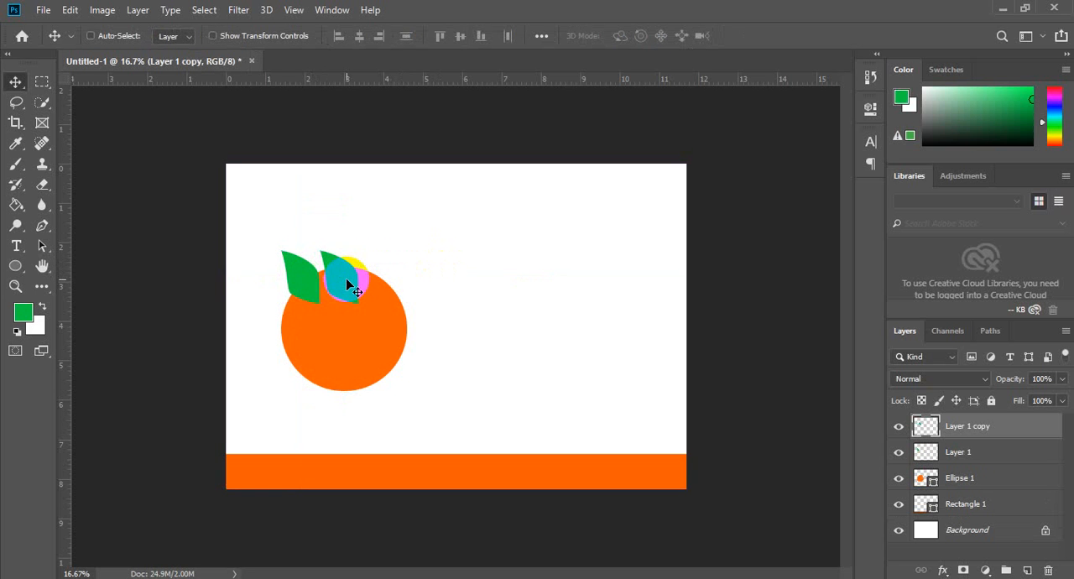
key(ctrl+t)
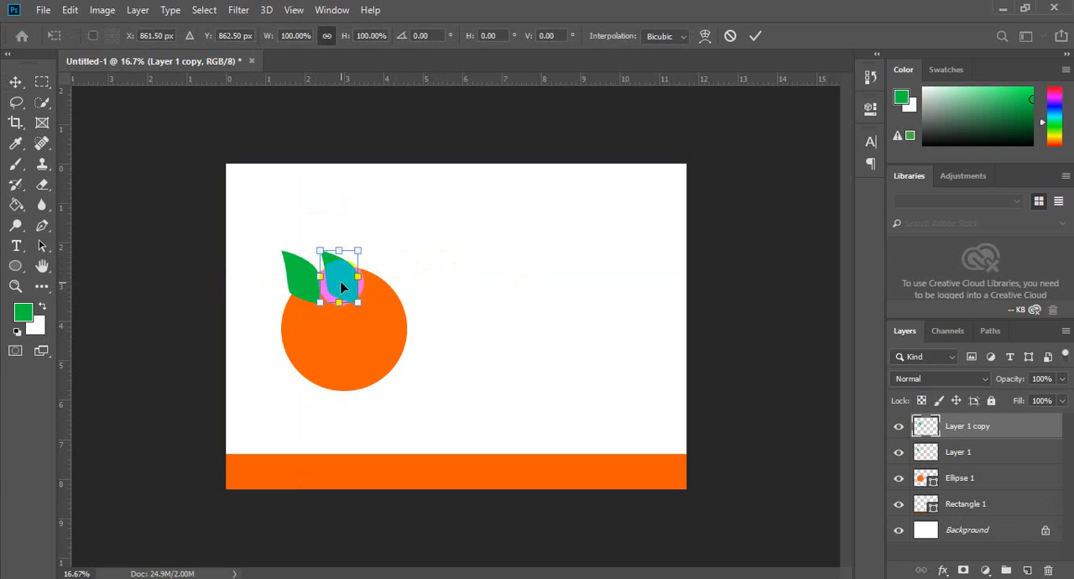
right_click(341, 285)
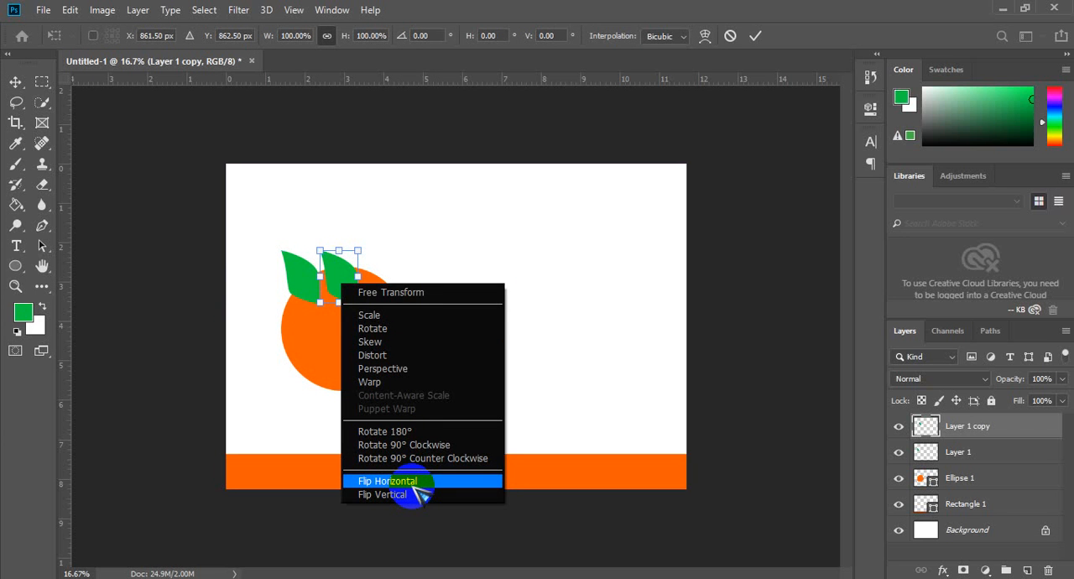
click(411, 484)
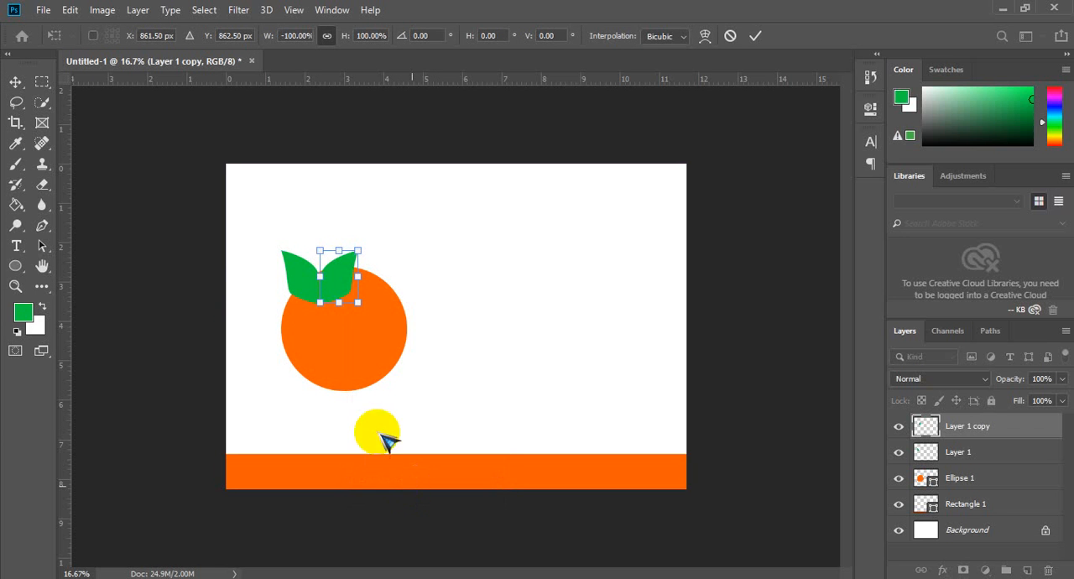
Step: Enlarge the flipped leaf to about 163% and seat its base level with the smaller leaf on the circle
drag(339, 286, 339, 276)
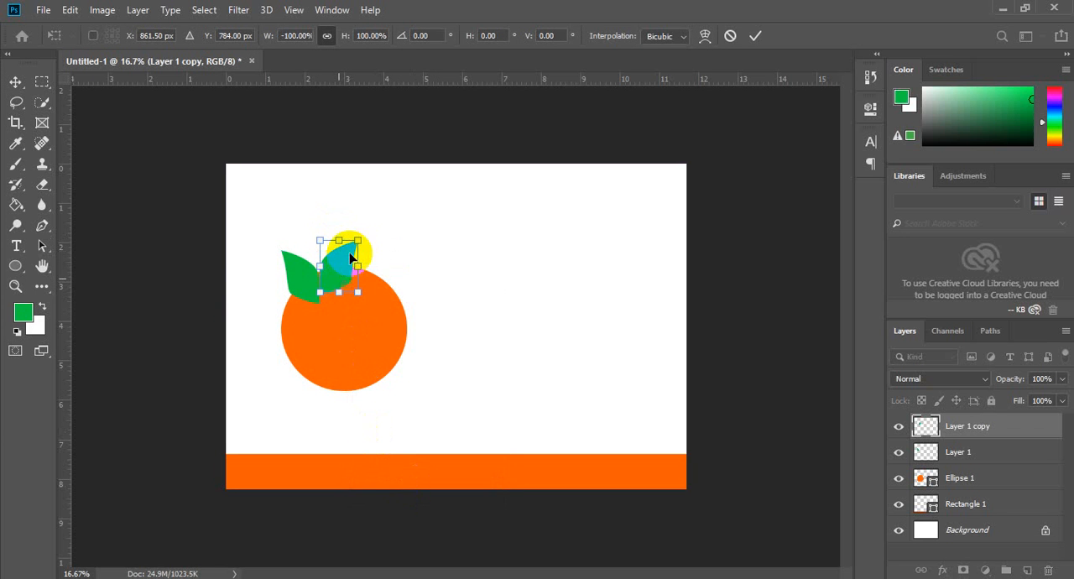
drag(358, 241, 383, 205)
drag(339, 258, 338, 270)
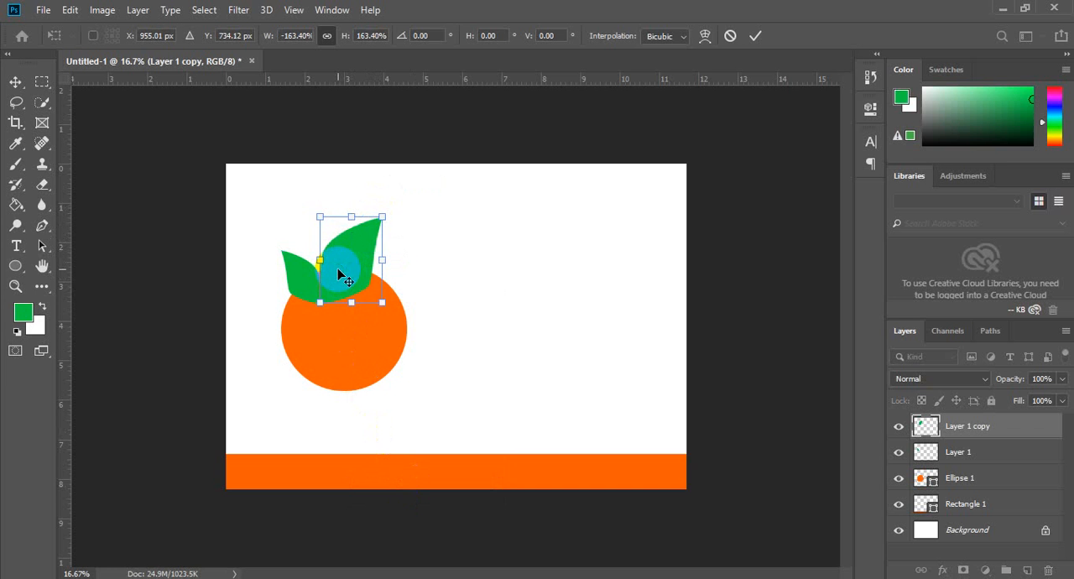
double_click(338, 273)
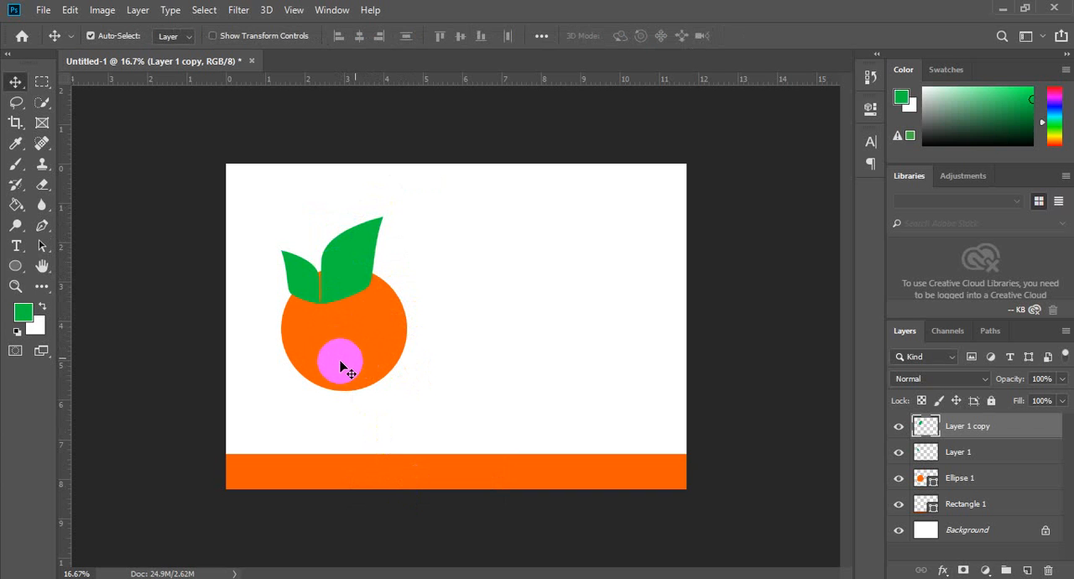
Step: Duplicate the orange circle layer and fill the copy with yellow-orange #ffba00
click(347, 361)
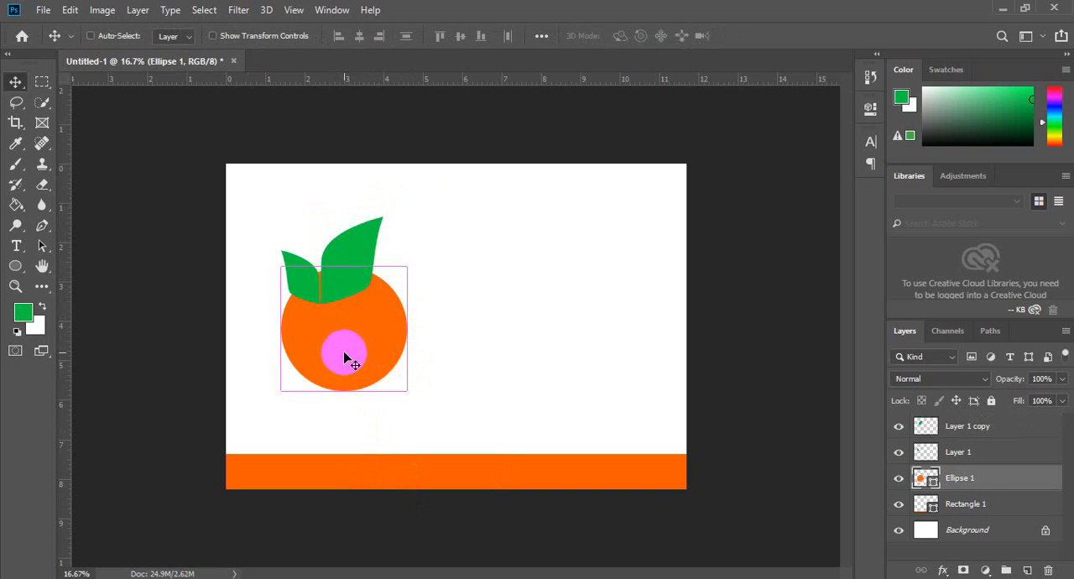
key(ctrl+j)
key(u)
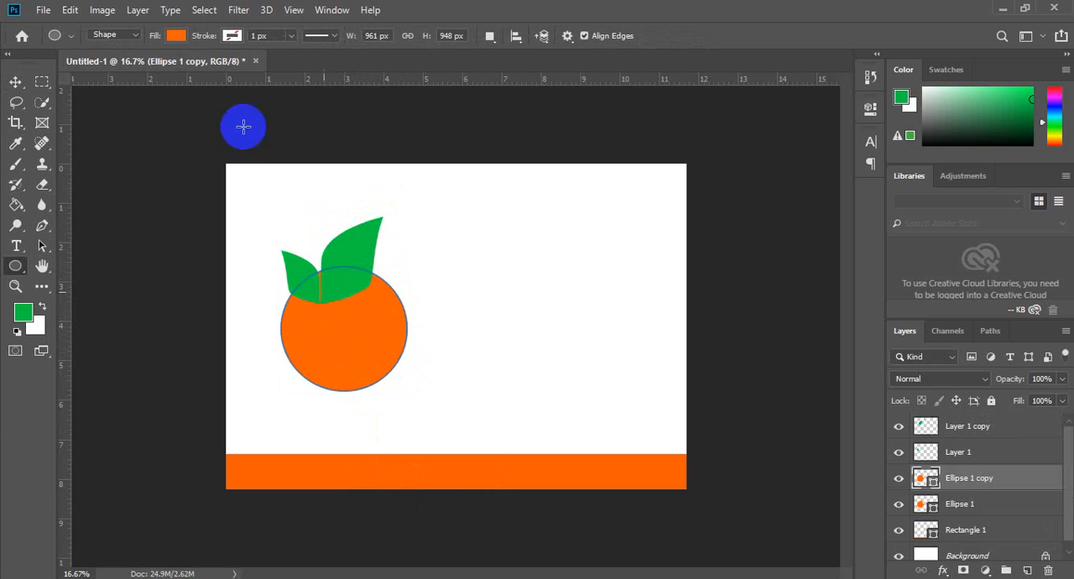
click(176, 35)
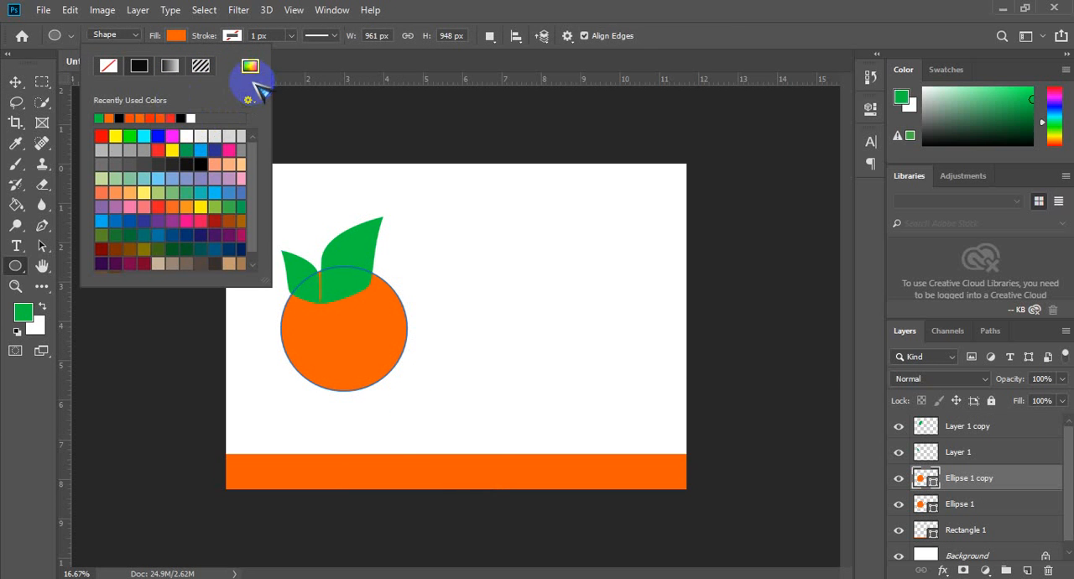
click(250, 65)
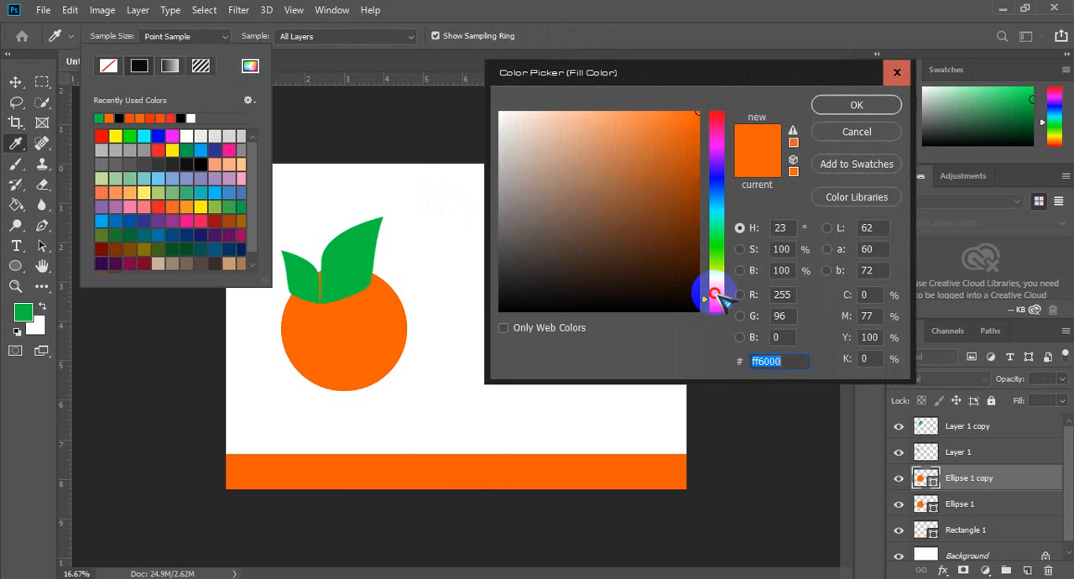
drag(716, 297, 710, 288)
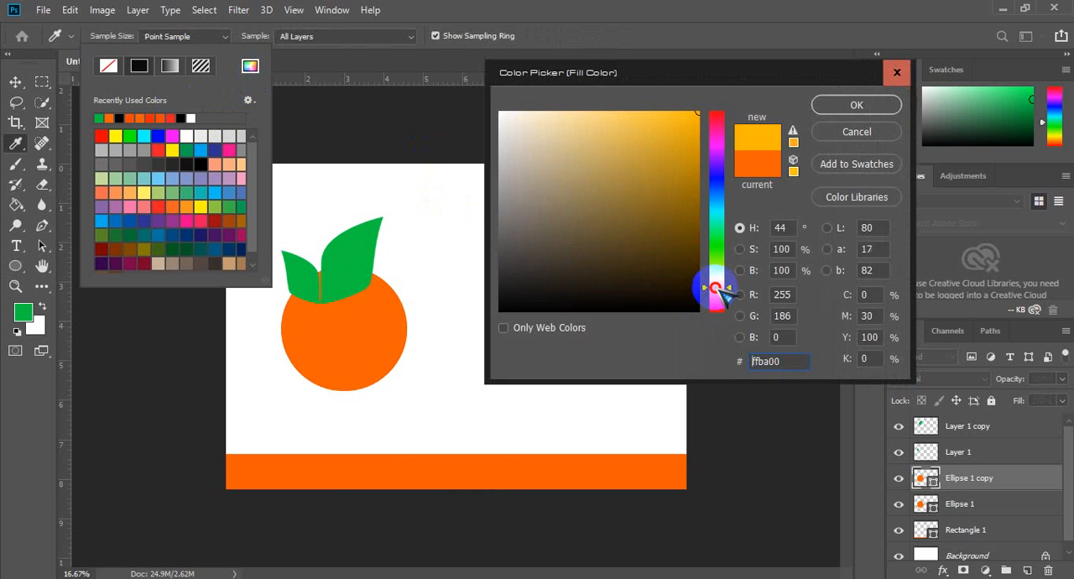
click(856, 103)
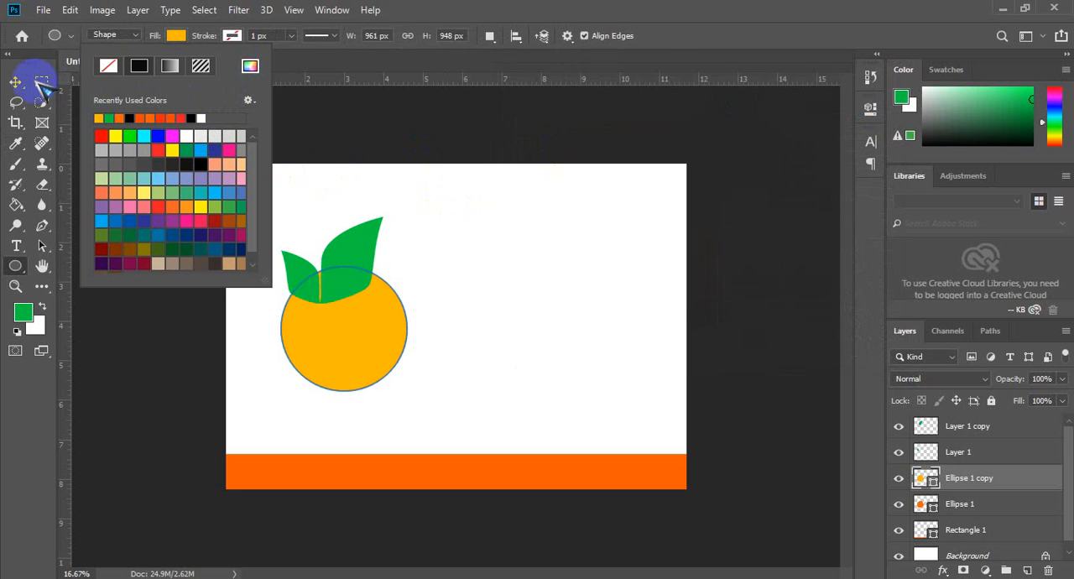
click(37, 83)
Step: Clip the yellow-orange circle to the orange circle beneath and shift it down and left, exposing an orange crescent
click(17, 82)
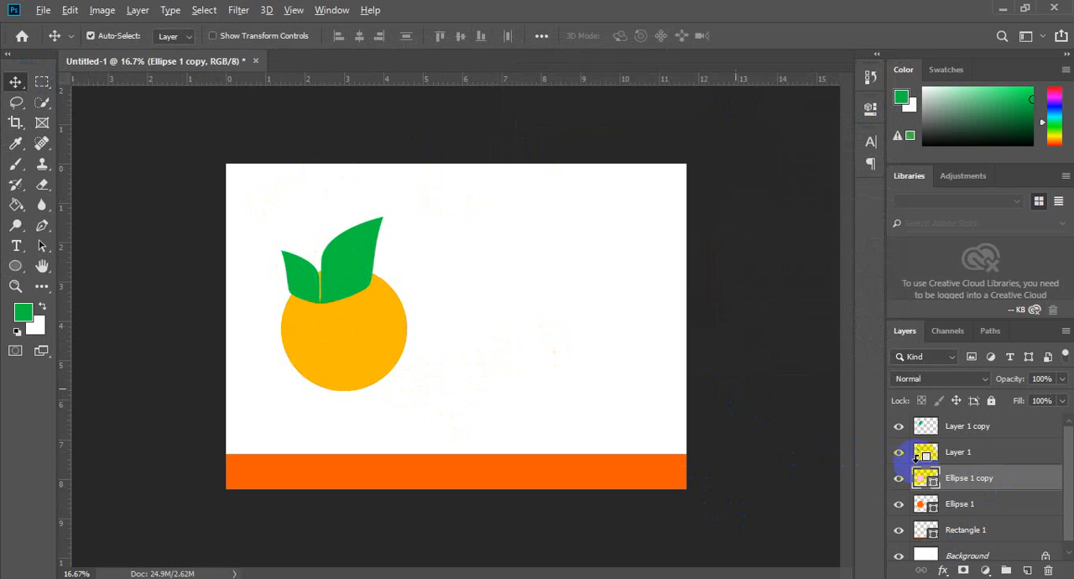
drag(966, 501, 956, 462)
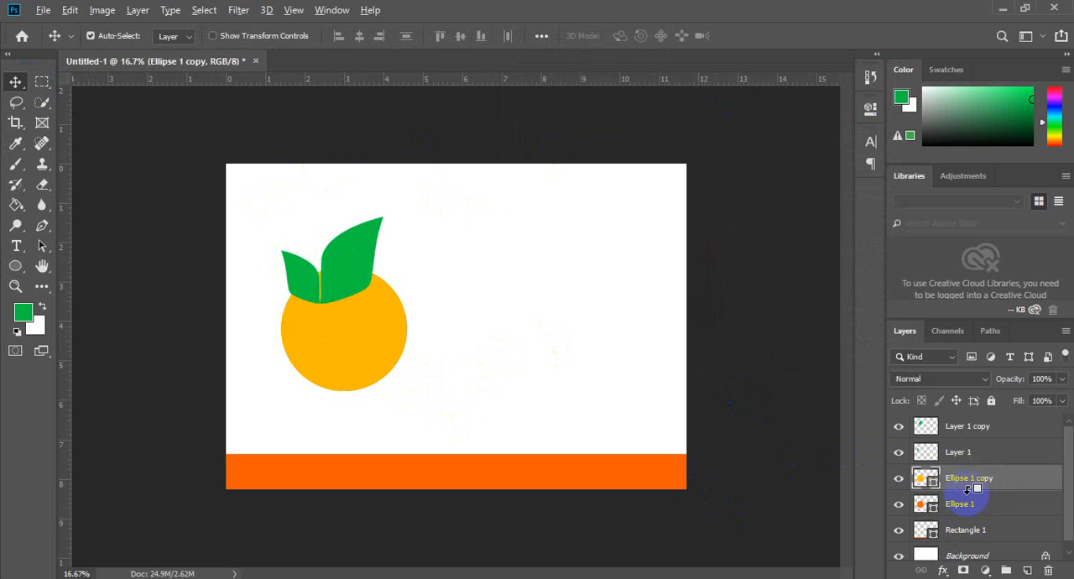
alt+click(969, 491)
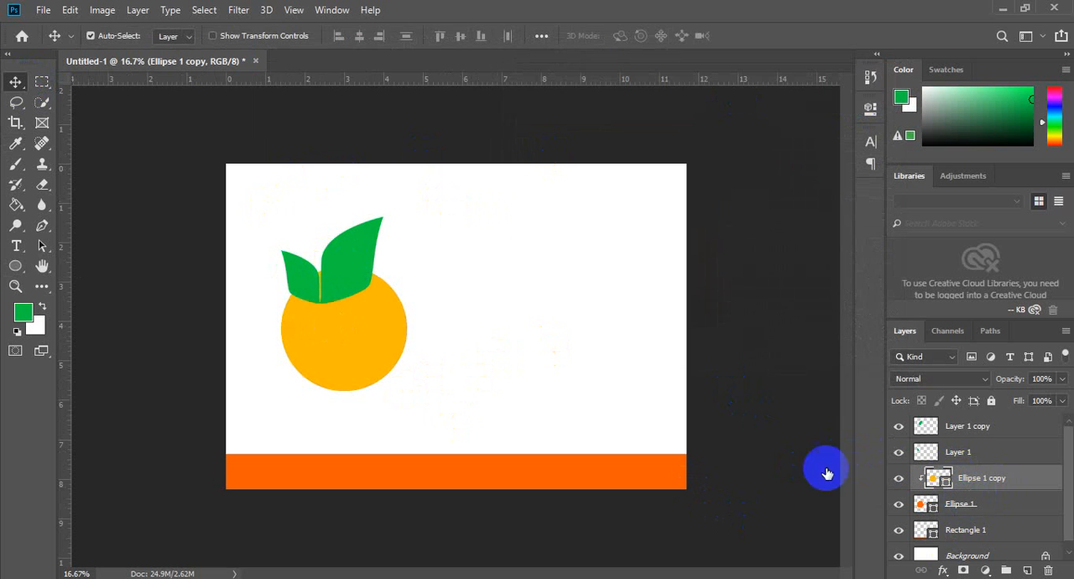
drag(360, 321, 344, 359)
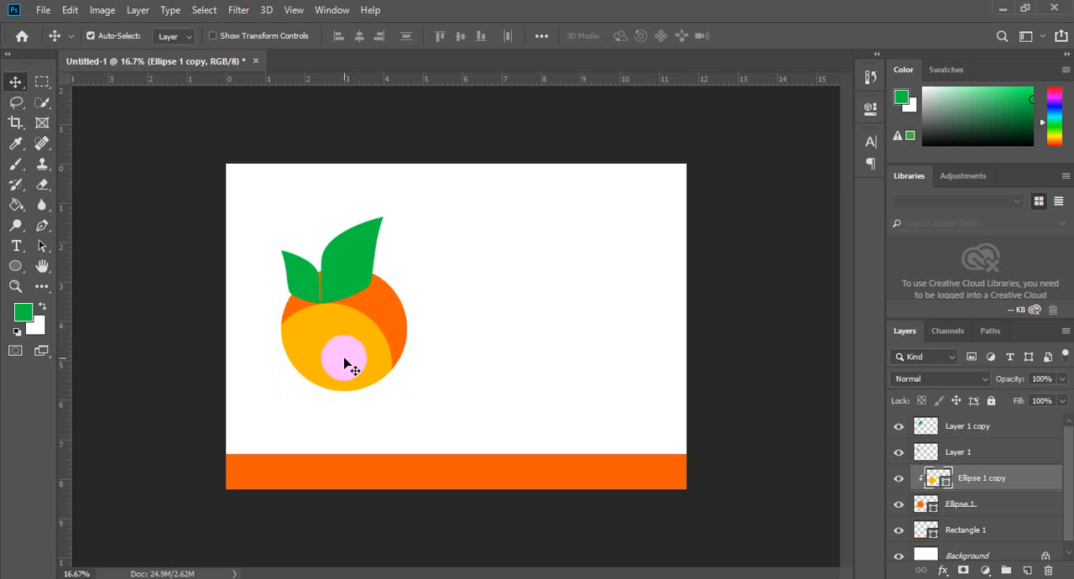
drag(345, 359, 386, 344)
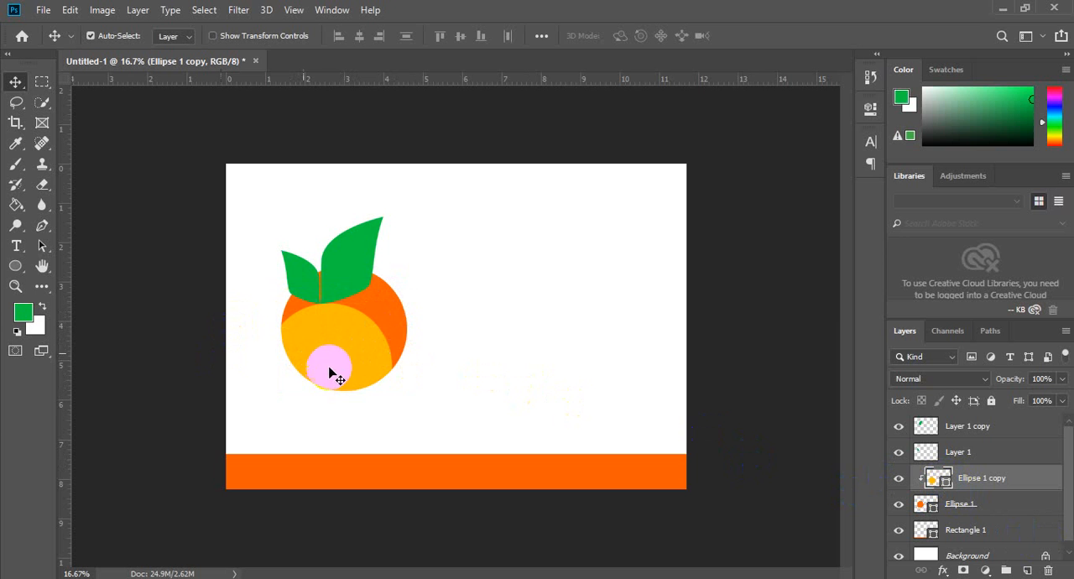
Step: Convert the clipped Ellipse 1 copy layer to a smart object
drag(330, 373, 1000, 484)
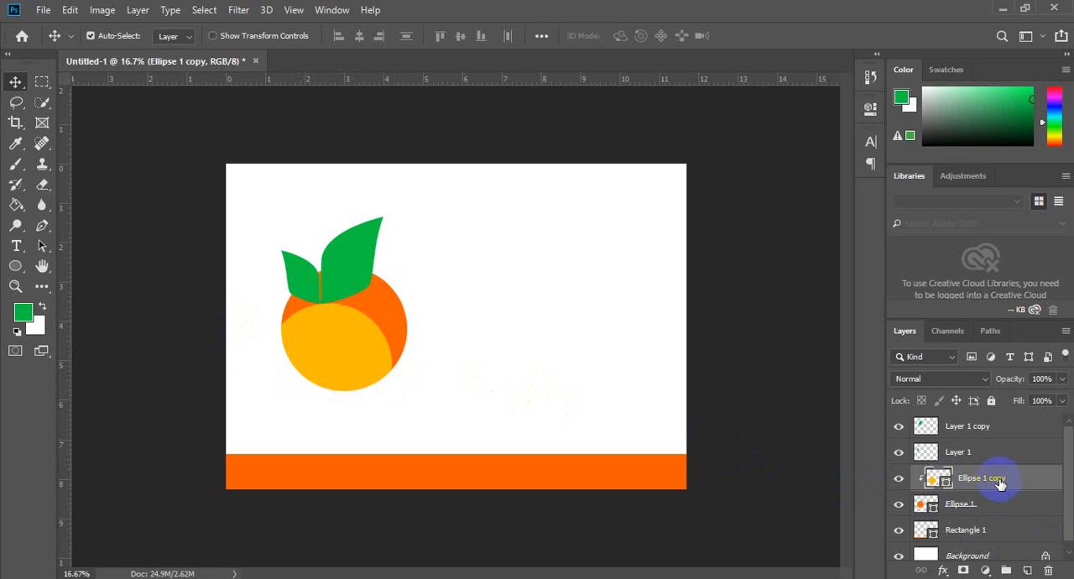
right_click(1006, 487)
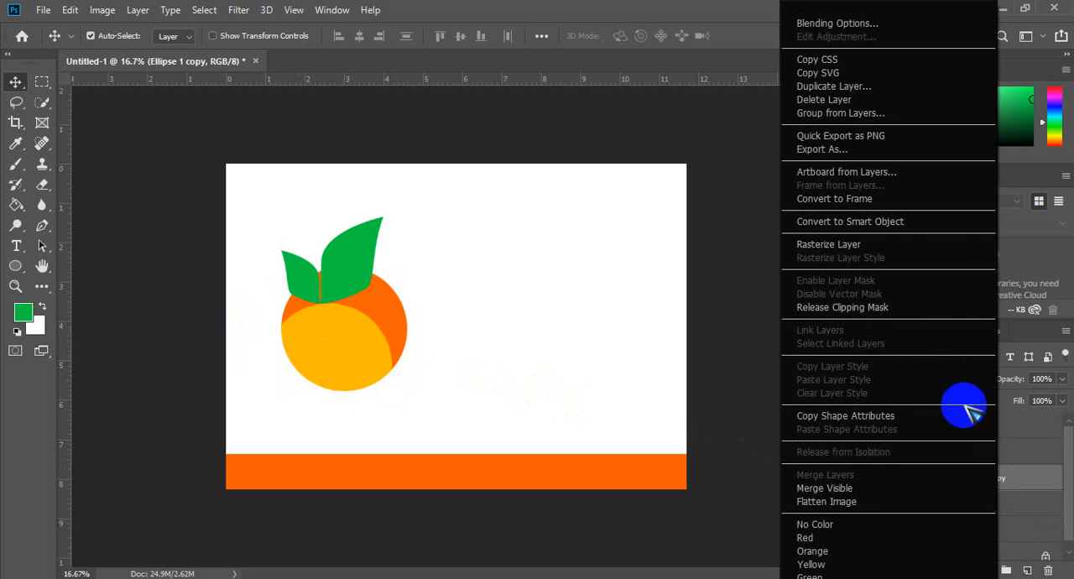
click(872, 223)
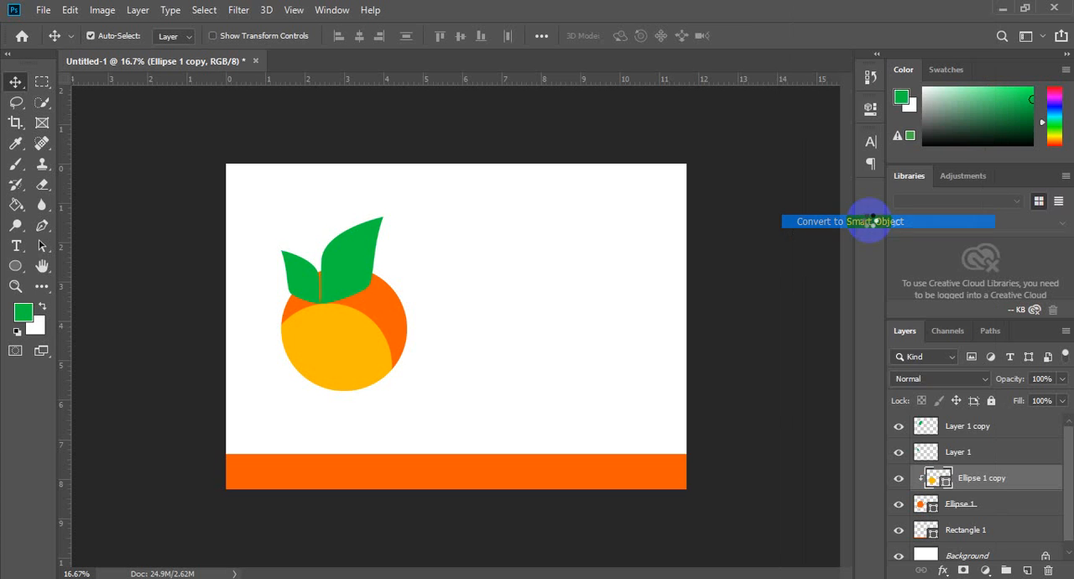
Step: Rasterize the clipped Ellipse 1 copy layer
right_click(945, 483)
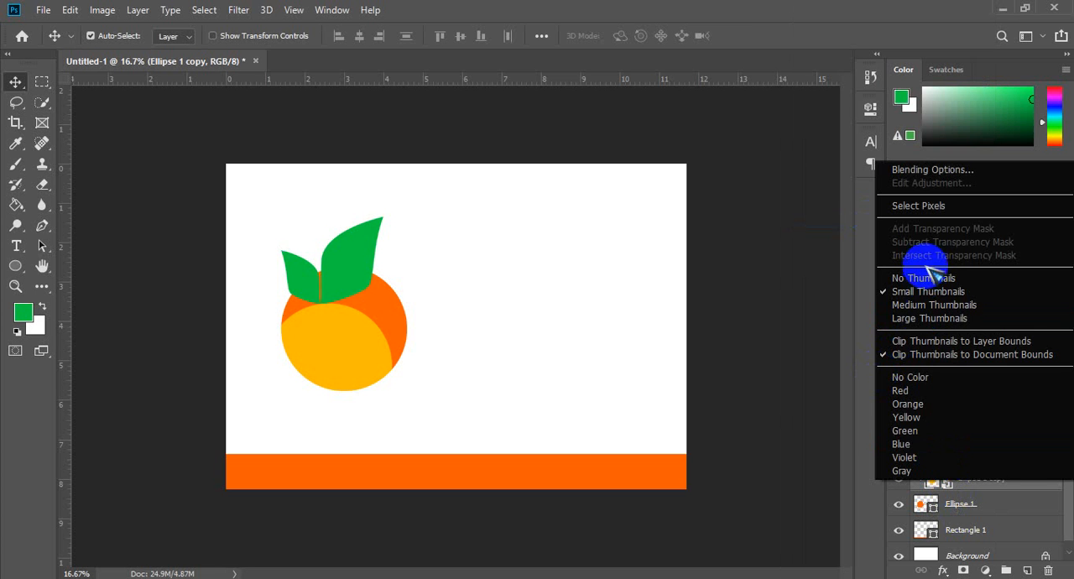
click(980, 488)
right_click(961, 480)
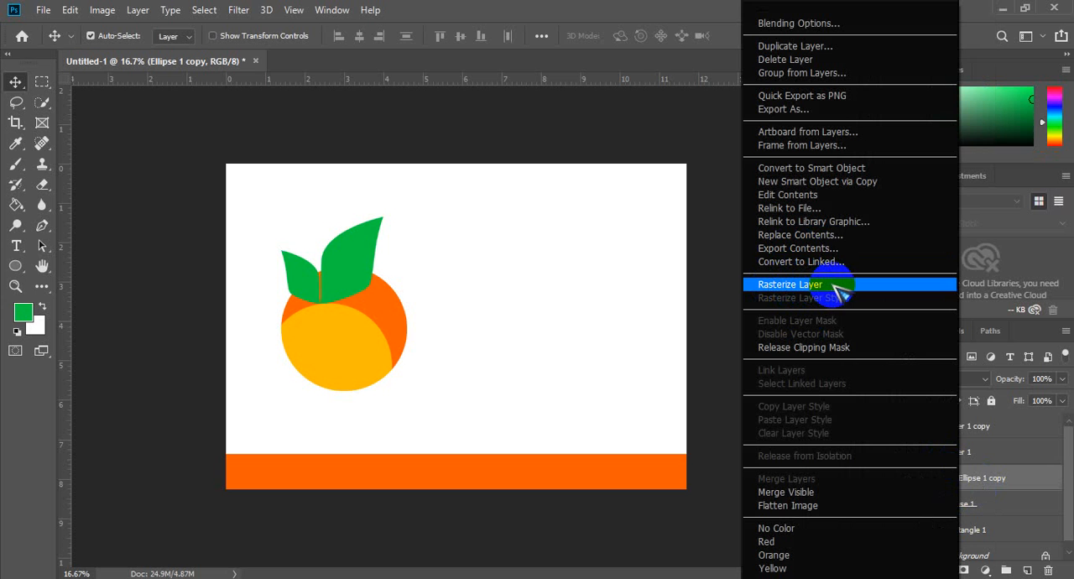
click(835, 286)
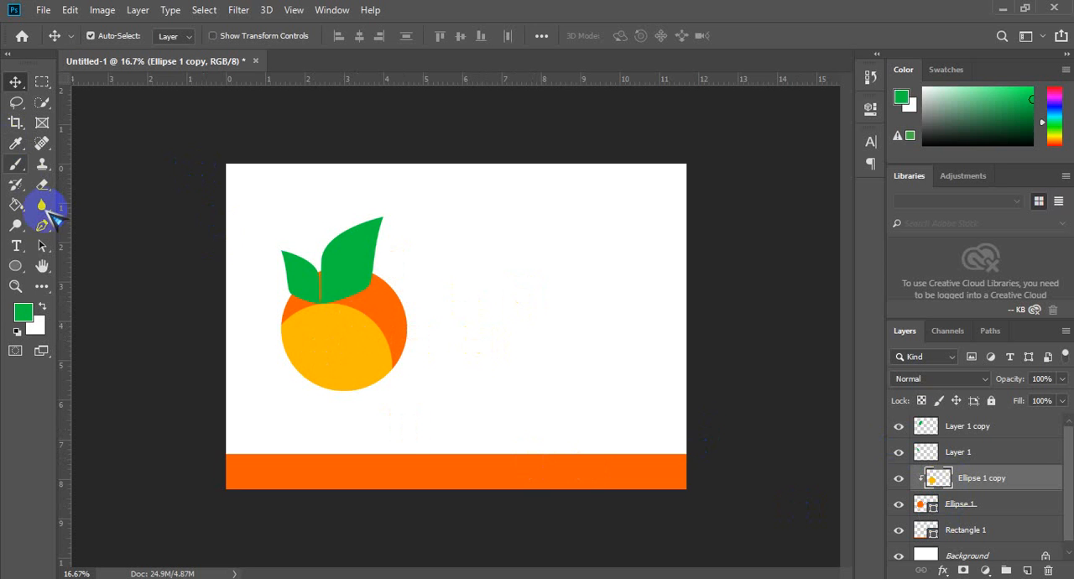
Step: Soften the yellow-orange circle's upper-right edge by erasing along it with a Soft Round eraser of about 432 px
click(42, 184)
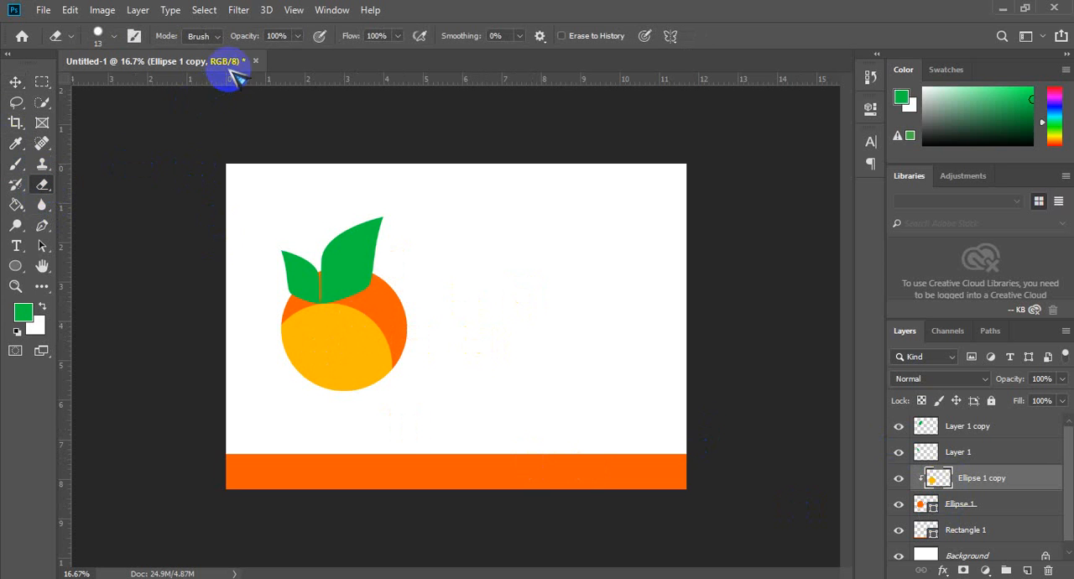
click(114, 37)
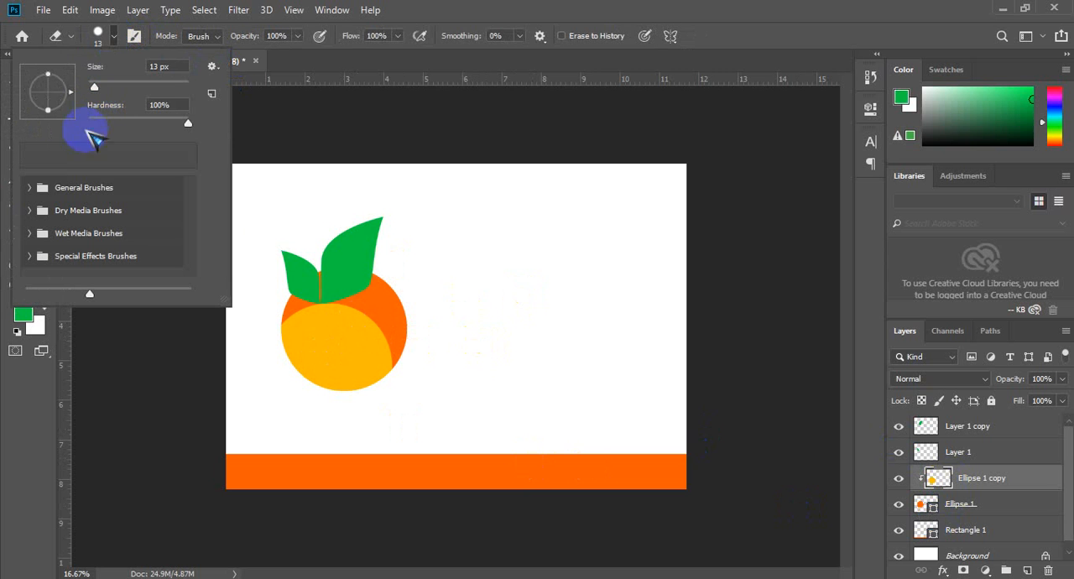
click(30, 188)
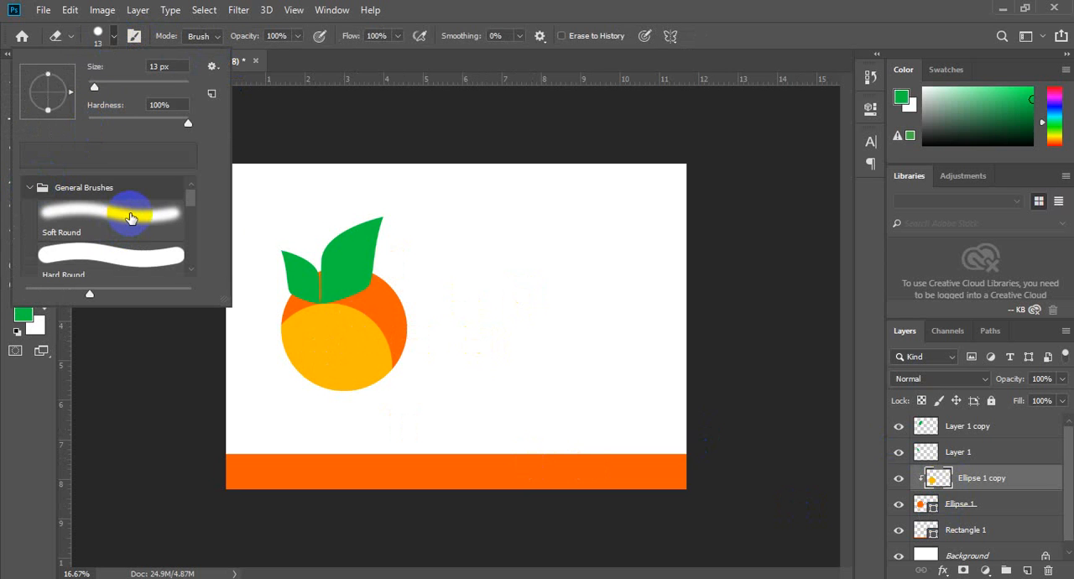
double_click(129, 213)
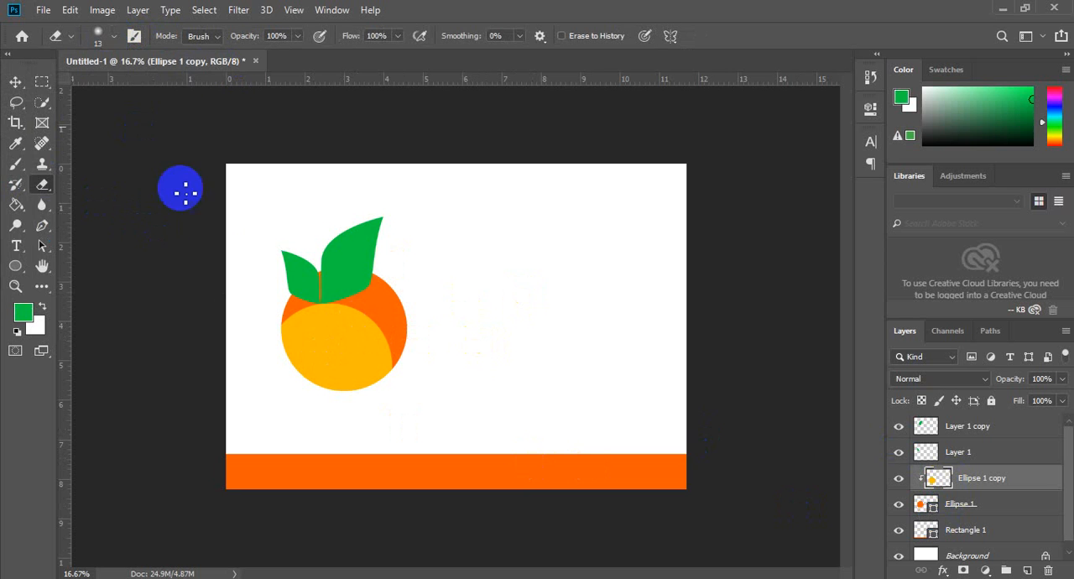
click(114, 40)
drag(106, 82, 156, 83)
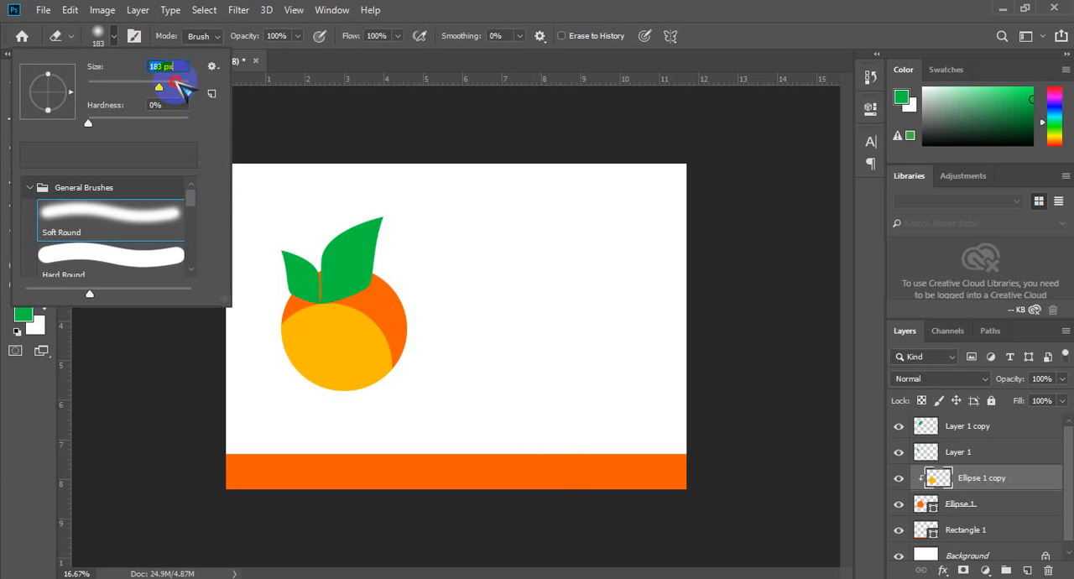
click(175, 82)
mouse_move(401, 359)
mouse_down()
mouse_move(382, 313)
mouse_move(354, 288)
mouse_move(306, 282)
mouse_move(266, 296)
mouse_move(230, 358)
mouse_move(534, 477)
mouse_move(540, 363)
mouse_move(437, 300)
mouse_move(483, 257)
mouse_move(397, 324)
mouse_up()
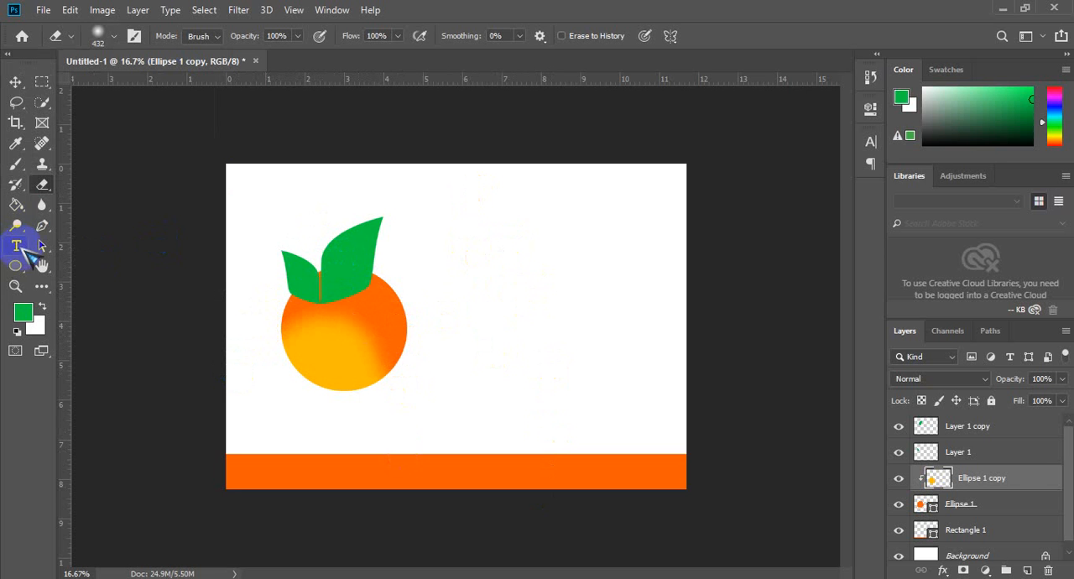
Step: On a new layer, draw a thin, closed S-curved vein outline beside the orange with the Pen tool and convert it to a selection
click(41, 225)
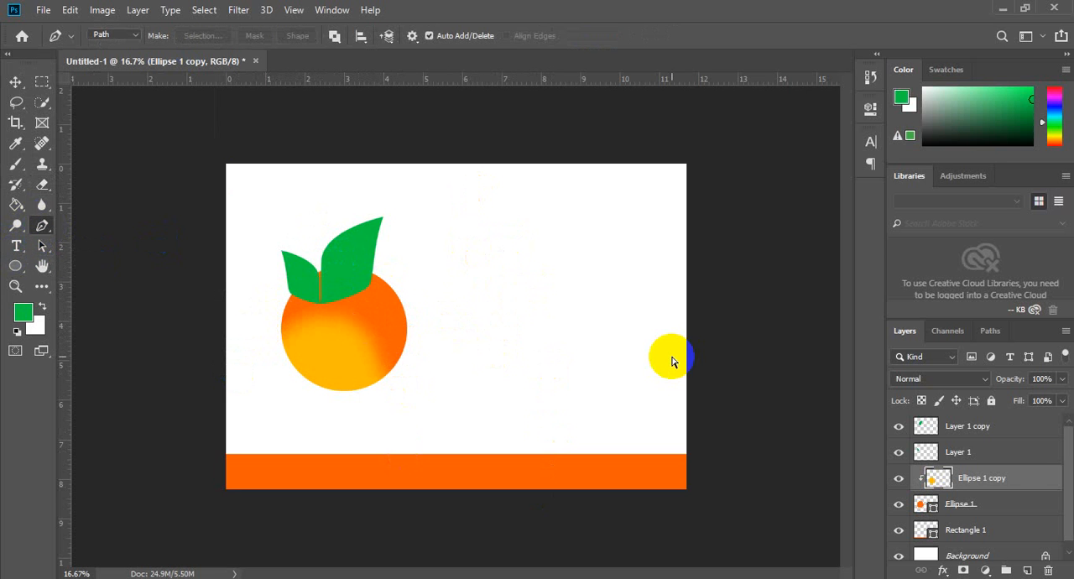
key(ctrl+shift+n)
key(Return)
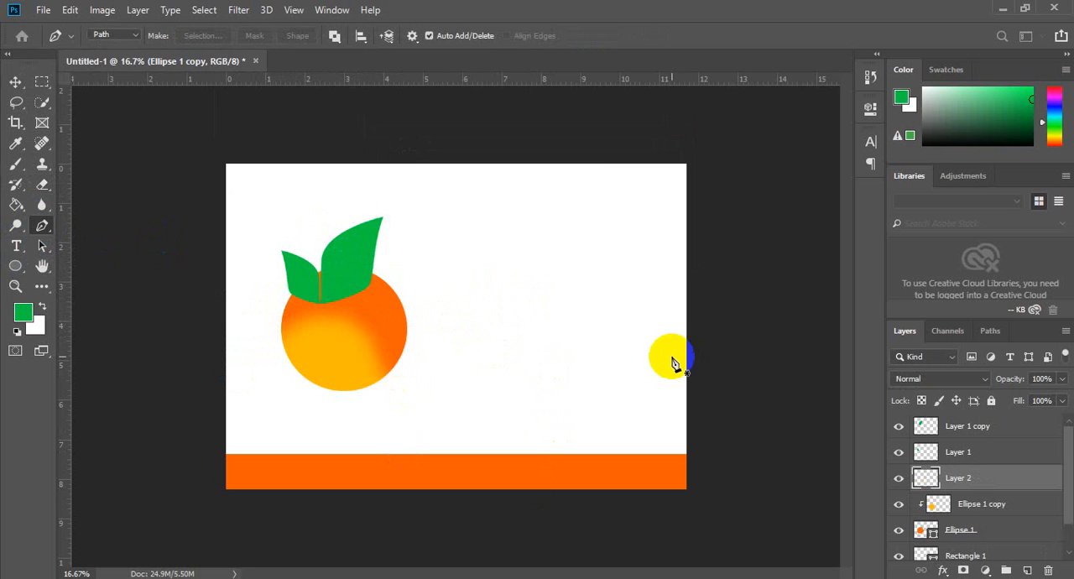
click(459, 384)
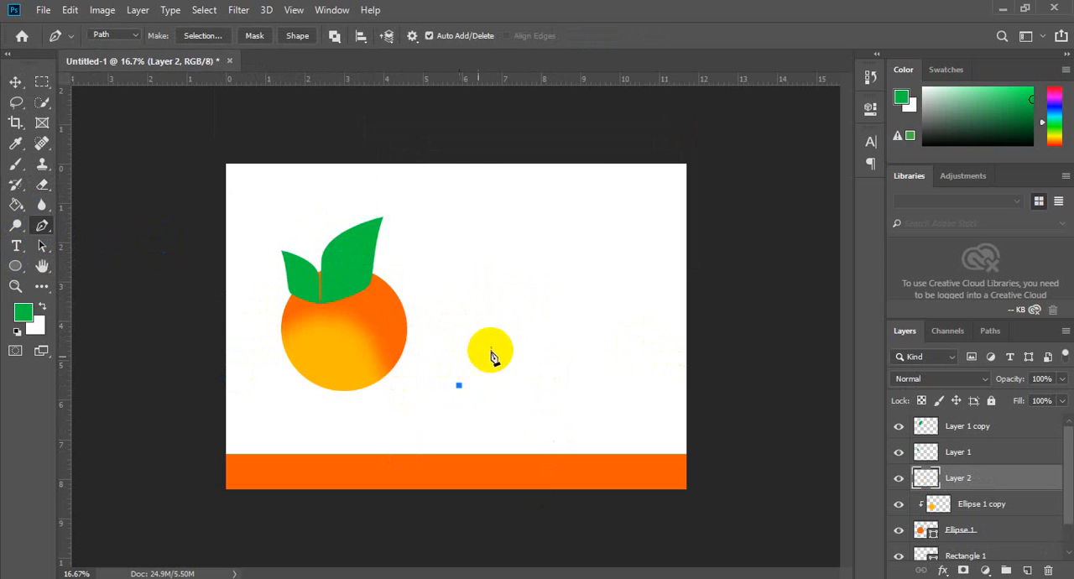
drag(496, 350, 510, 296)
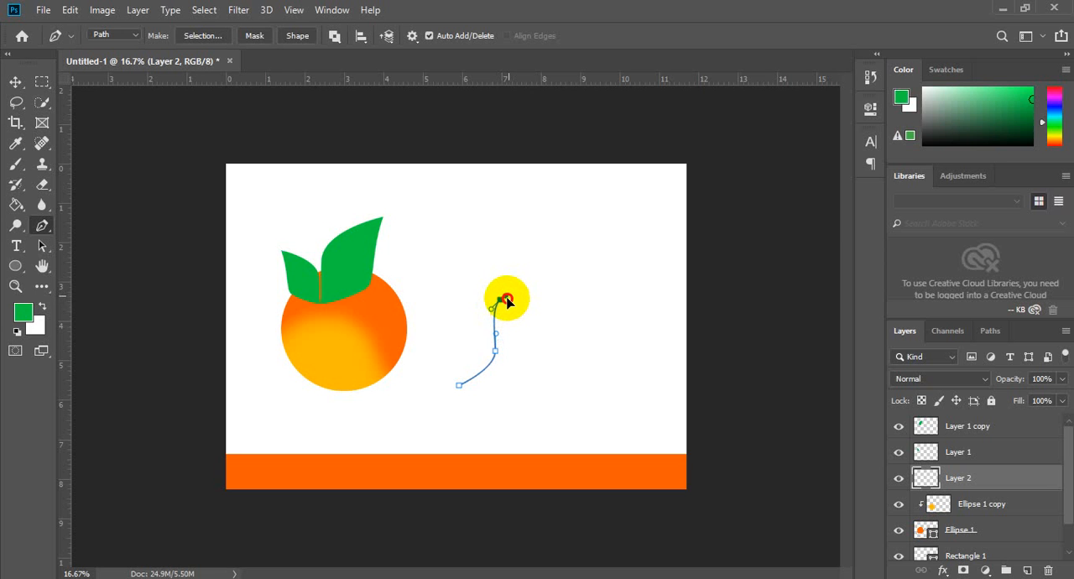
click(502, 300)
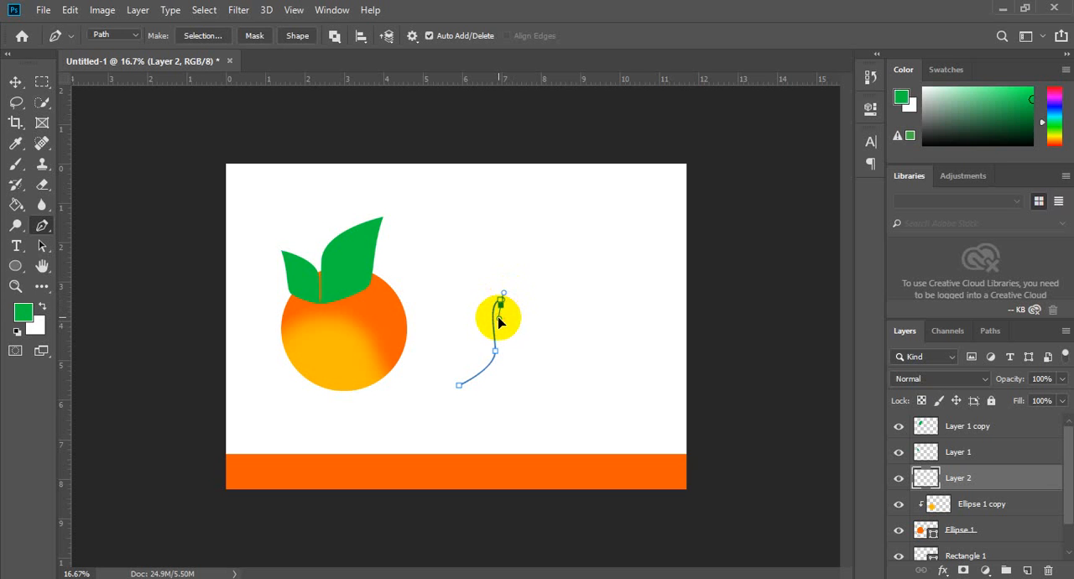
key(ctrl+z)
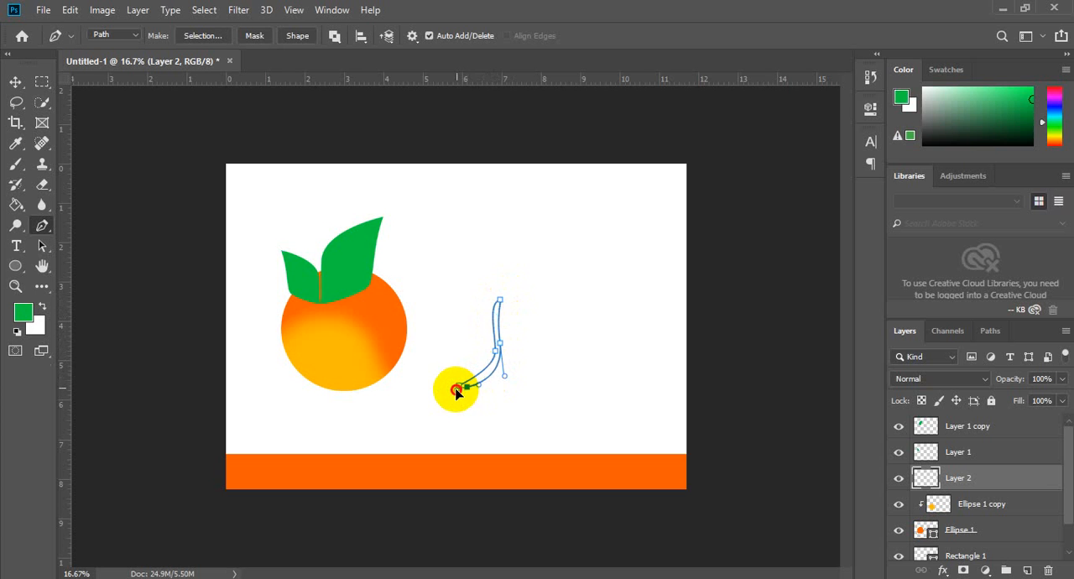
click(458, 399)
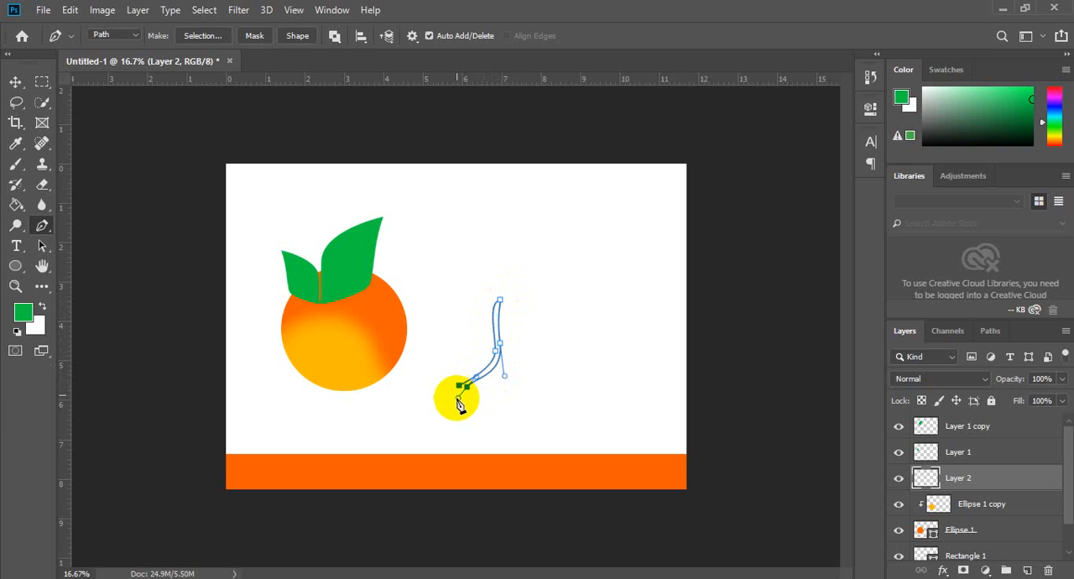
click(457, 399)
click(459, 386)
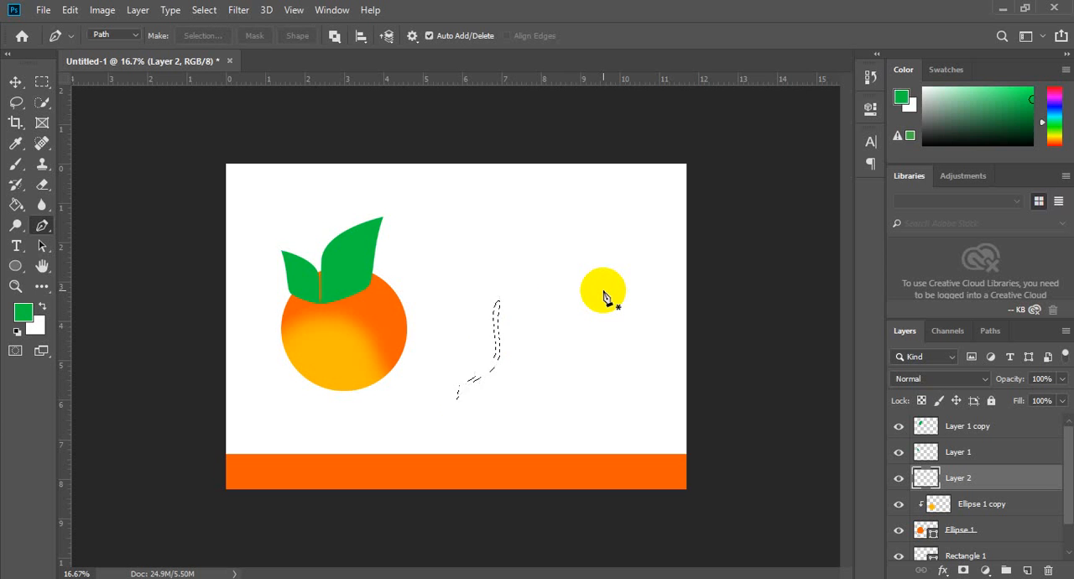
Step: Fill the vein selection on Layer 2 with white sampled from the canvas and deselect it
key(i)
click(604, 245)
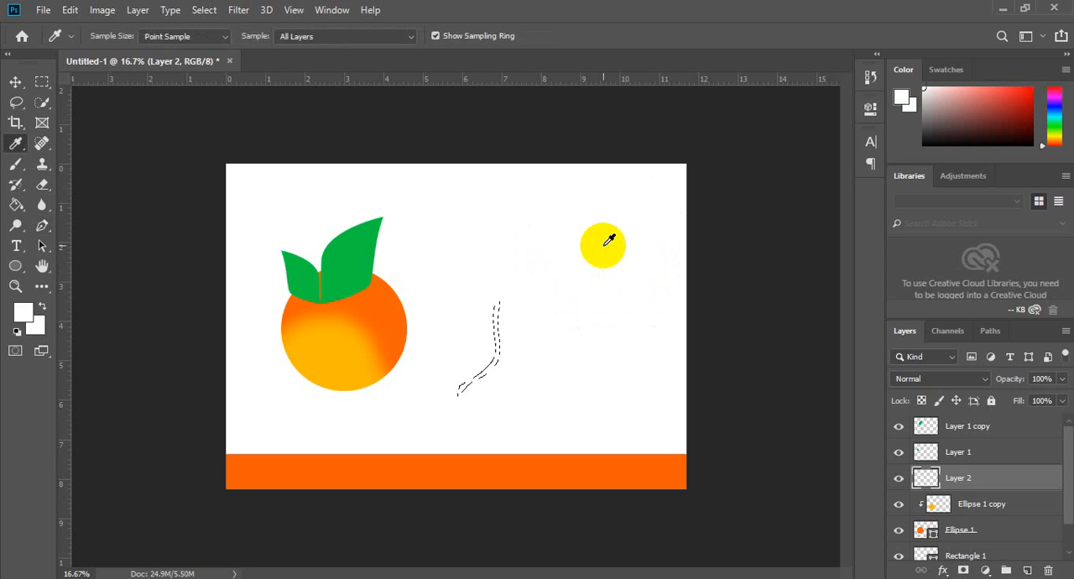
key(g)
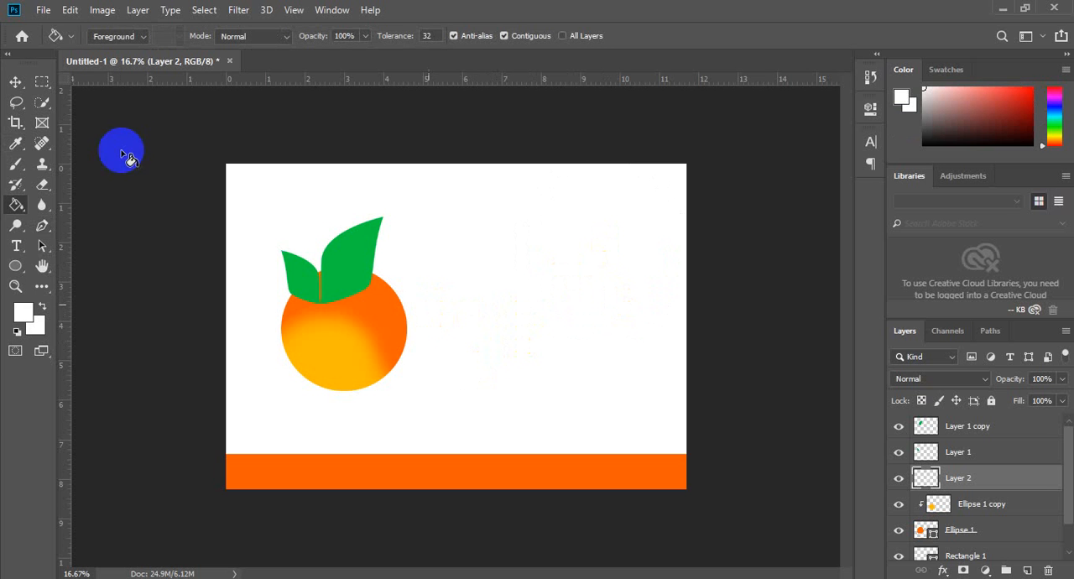
click(15, 82)
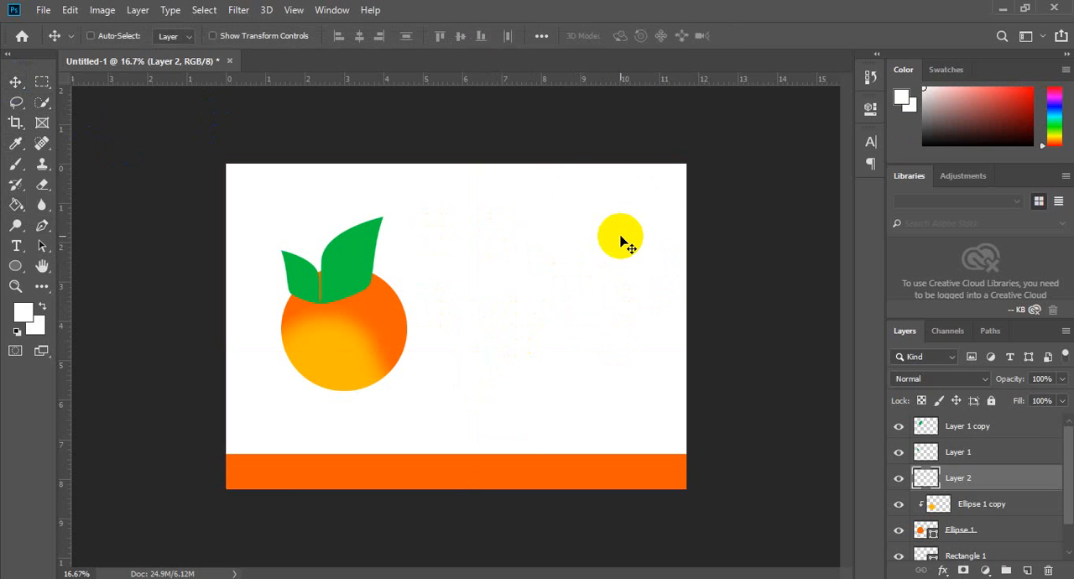
Step: Place the white vein over the larger leaf, raise Layer 2 above Layer 1 copy, and clip it to that leaf
key(ctrl+t)
click(487, 356)
drag(488, 356, 348, 257)
key(Return)
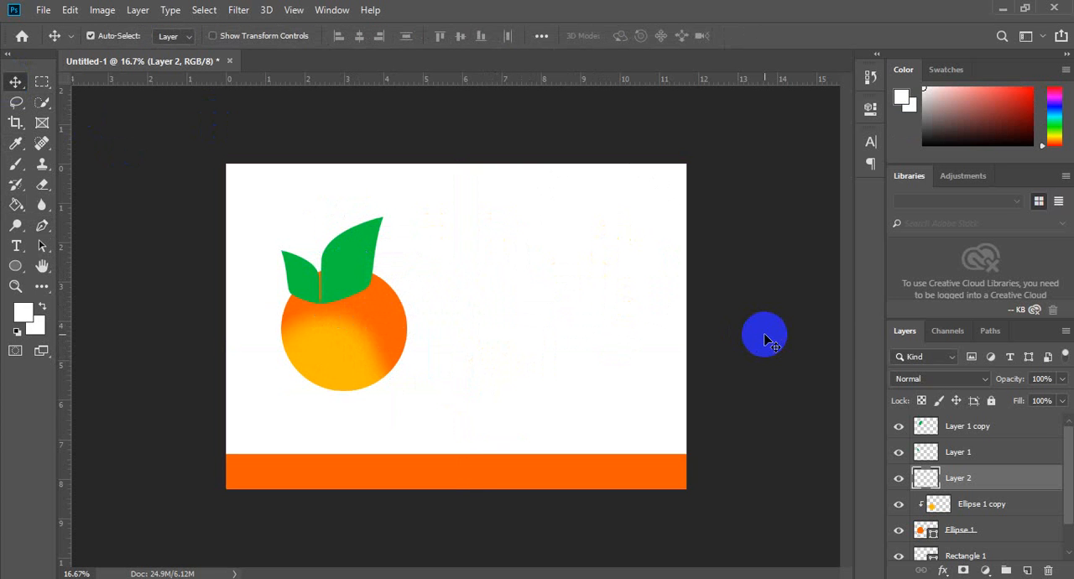
drag(1032, 490, 1016, 430)
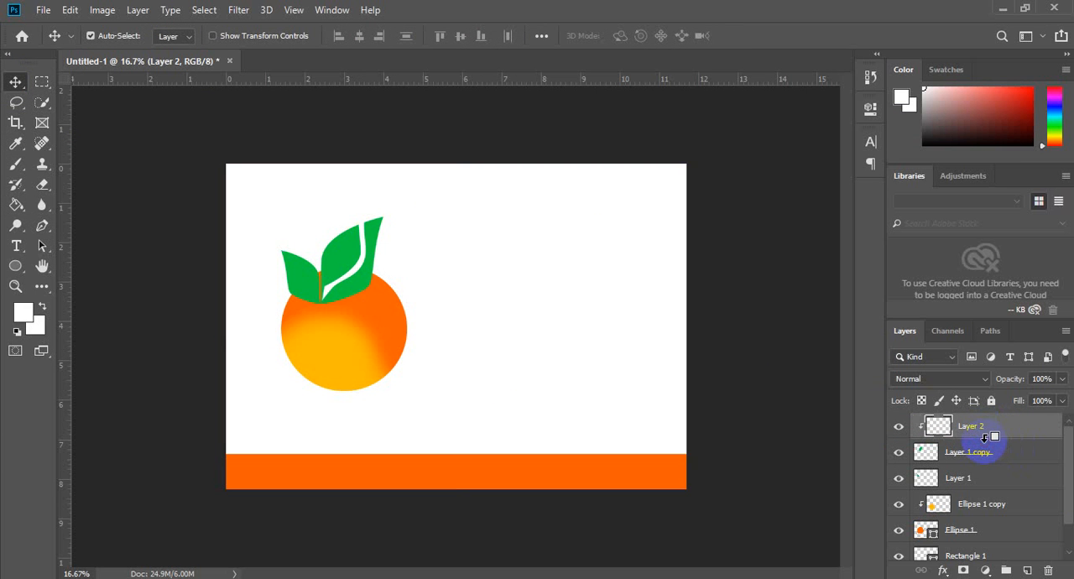
Step: Rotate the white vein about 20° clockwise and shift it so its base starts at the larger leaf's base
mouse_move(360, 288)
mouse_down()
mouse_move(362, 276)
mouse_move(370, 285)
mouse_move(356, 298)
mouse_move(340, 294)
mouse_up()
key(ctrl+t)
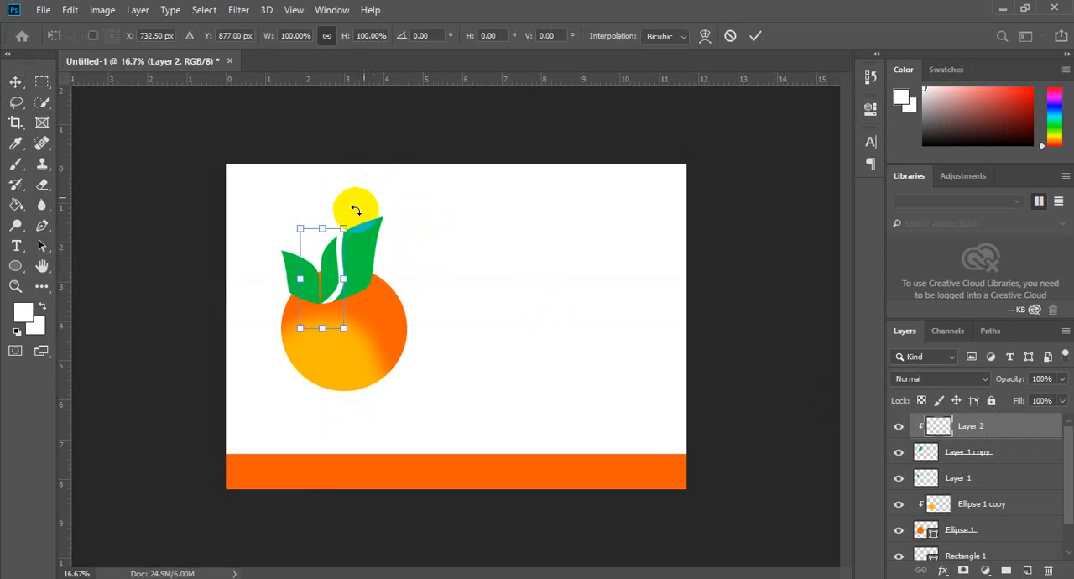
mouse_move(368, 217)
mouse_down()
mouse_move(384, 212)
mouse_move(390, 223)
mouse_up()
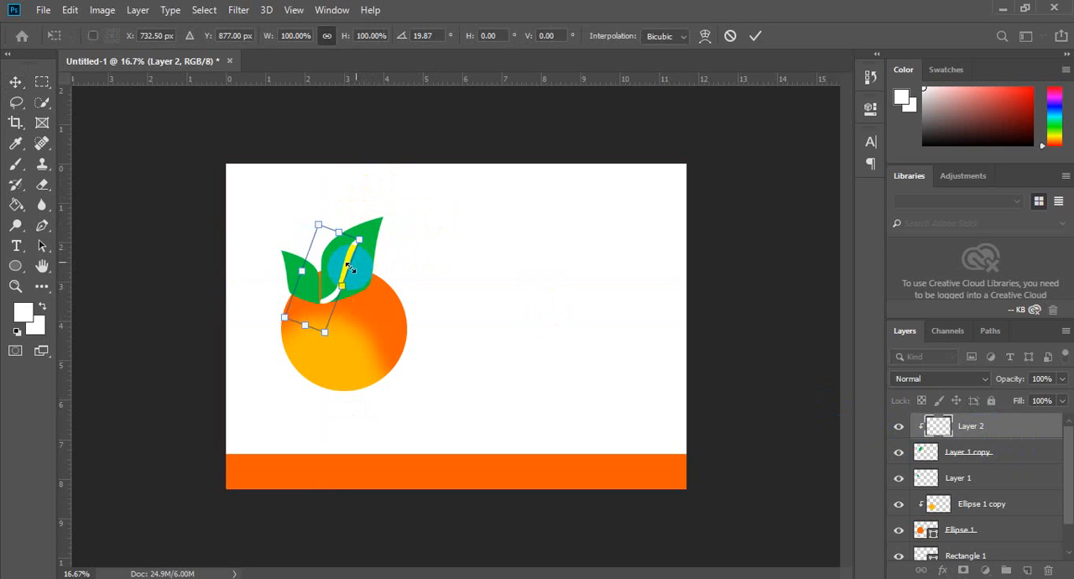
mouse_move(350, 260)
mouse_down()
mouse_move(353, 246)
mouse_move(353, 261)
mouse_up()
Step: Warp the white vein so it curves along the larger leaf from its base to near the tip
right_click(354, 256)
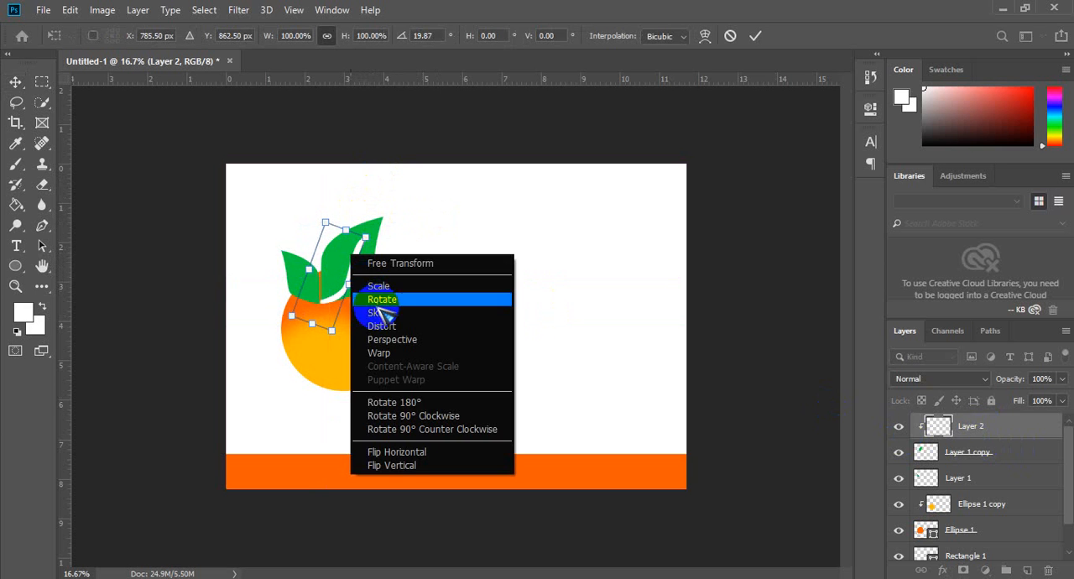
click(387, 352)
mouse_move(365, 249)
mouse_down()
mouse_move(353, 234)
mouse_move(369, 212)
mouse_move(353, 262)
mouse_move(332, 252)
mouse_move(345, 290)
mouse_move(330, 264)
mouse_move(315, 312)
mouse_move(374, 222)
mouse_move(358, 236)
mouse_move(357, 269)
mouse_move(347, 251)
mouse_move(337, 263)
mouse_up()
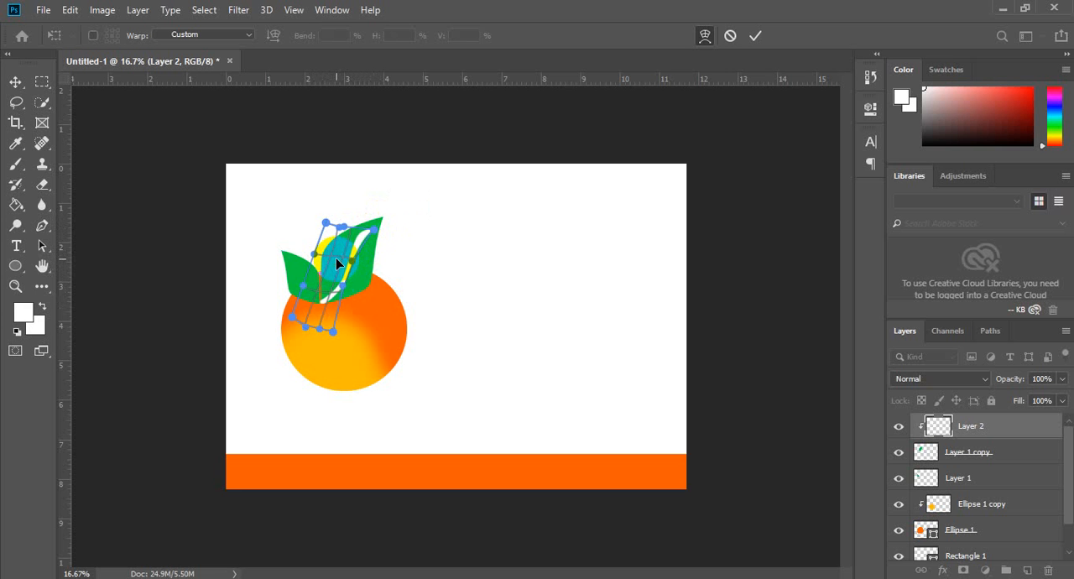
key(Return)
drag(335, 257, 509, 312)
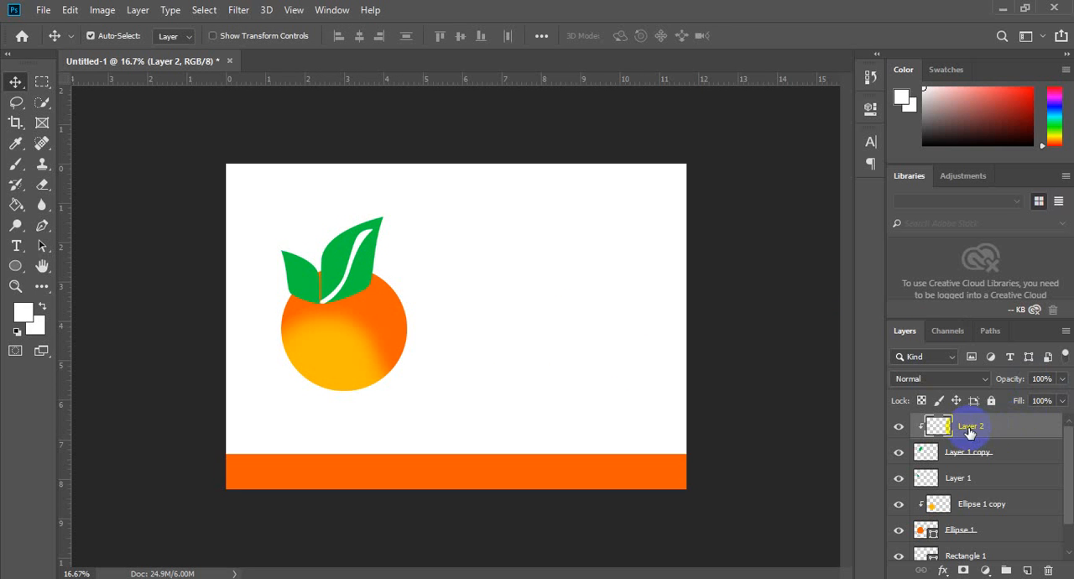
Step: Apply a darker green #01aa38 Color Overlay to the vein on Layer 2 and lower the layer's opacity to 64%
double_click(1028, 436)
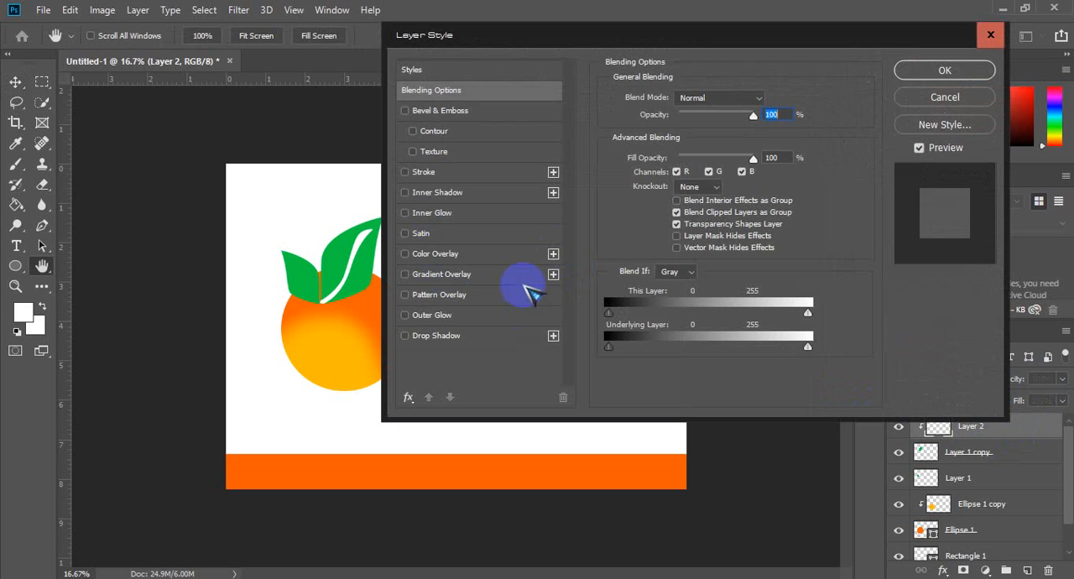
click(514, 256)
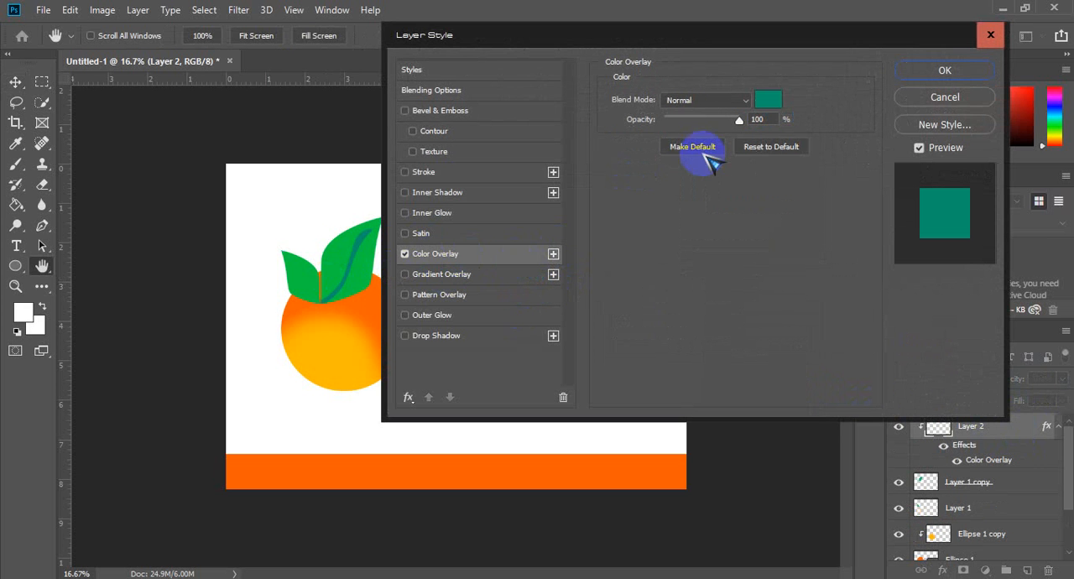
click(768, 99)
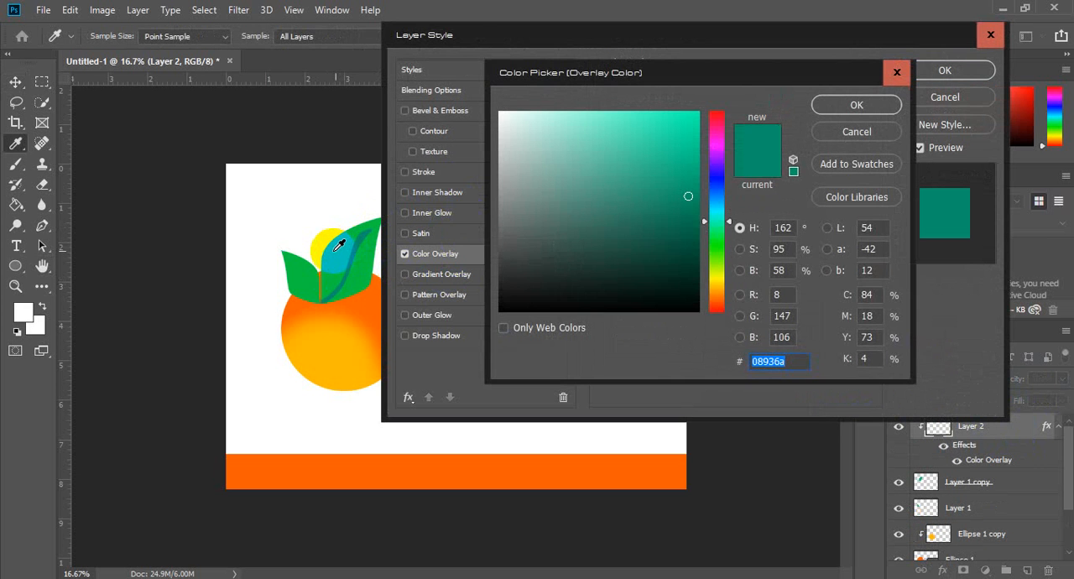
click(339, 244)
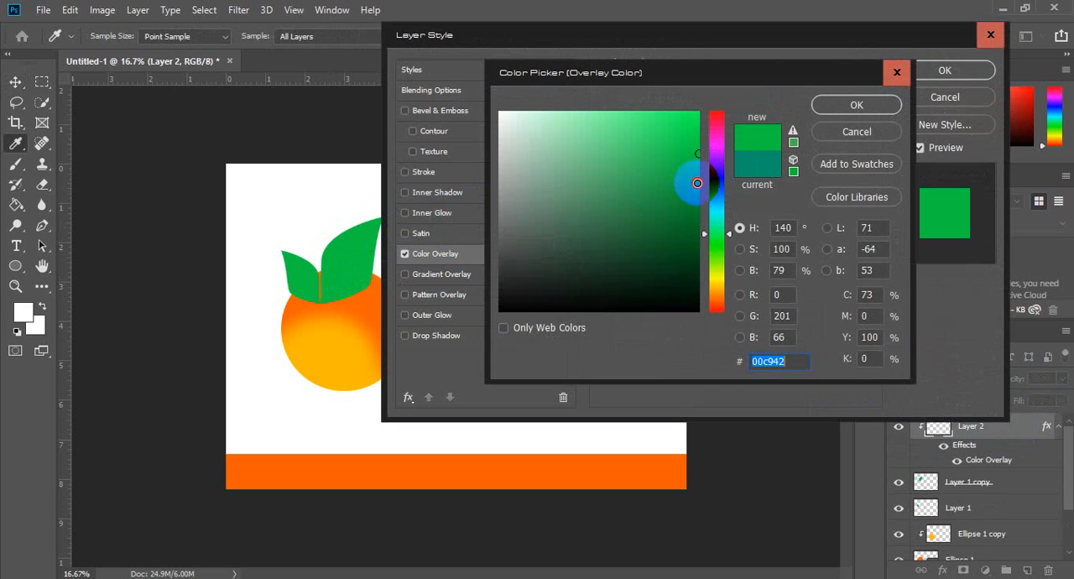
mouse_move(697, 183)
mouse_down()
mouse_move(697, 193)
mouse_move(699, 181)
mouse_up()
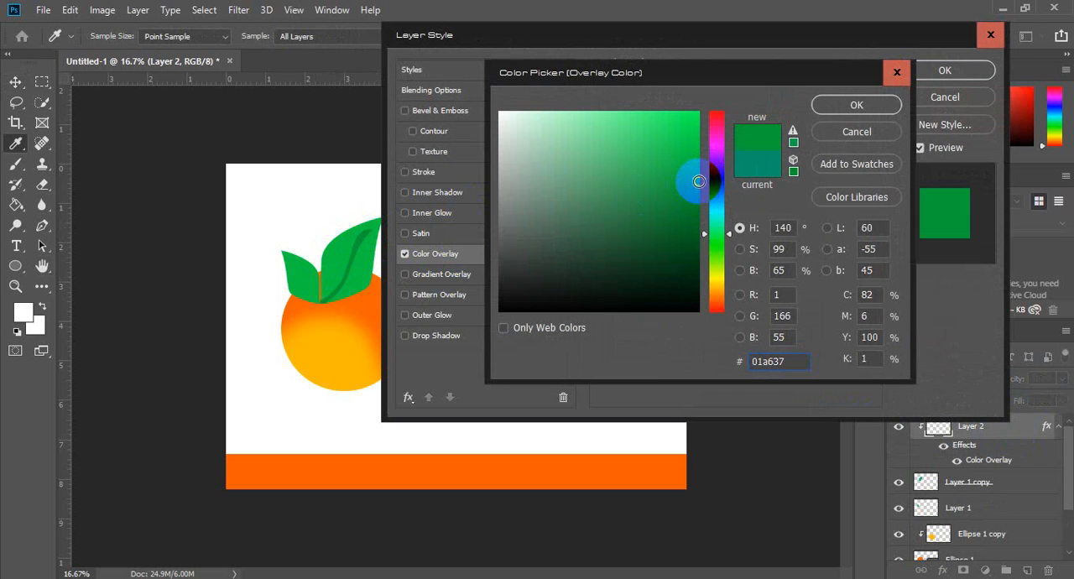
click(857, 105)
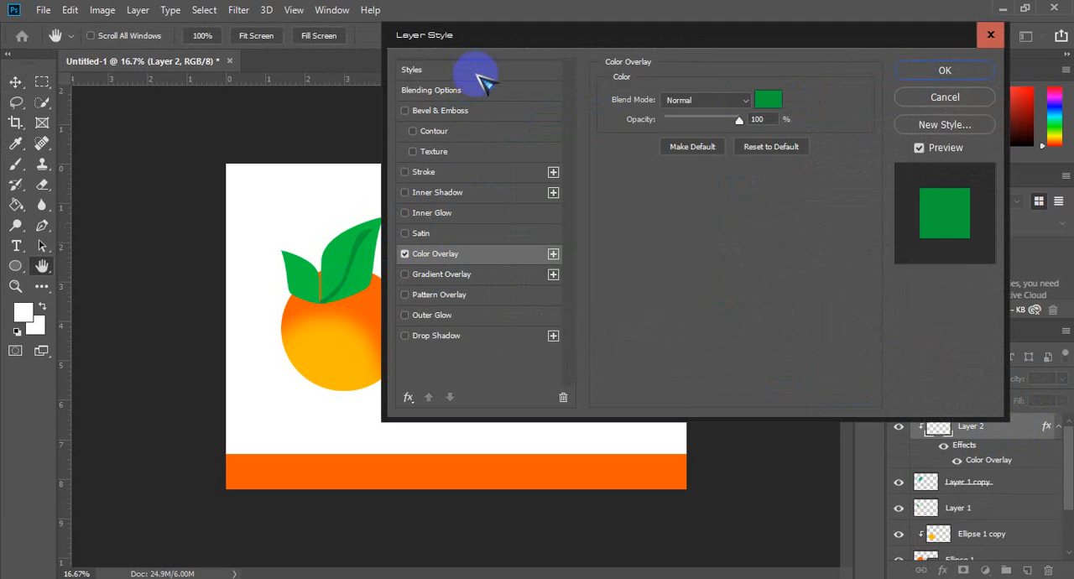
click(492, 90)
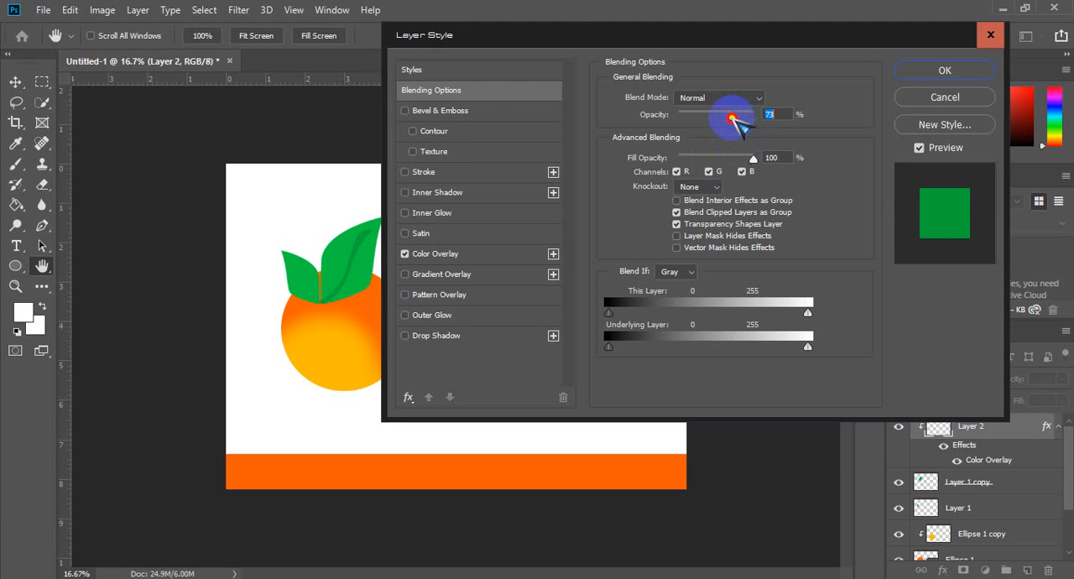
click(943, 69)
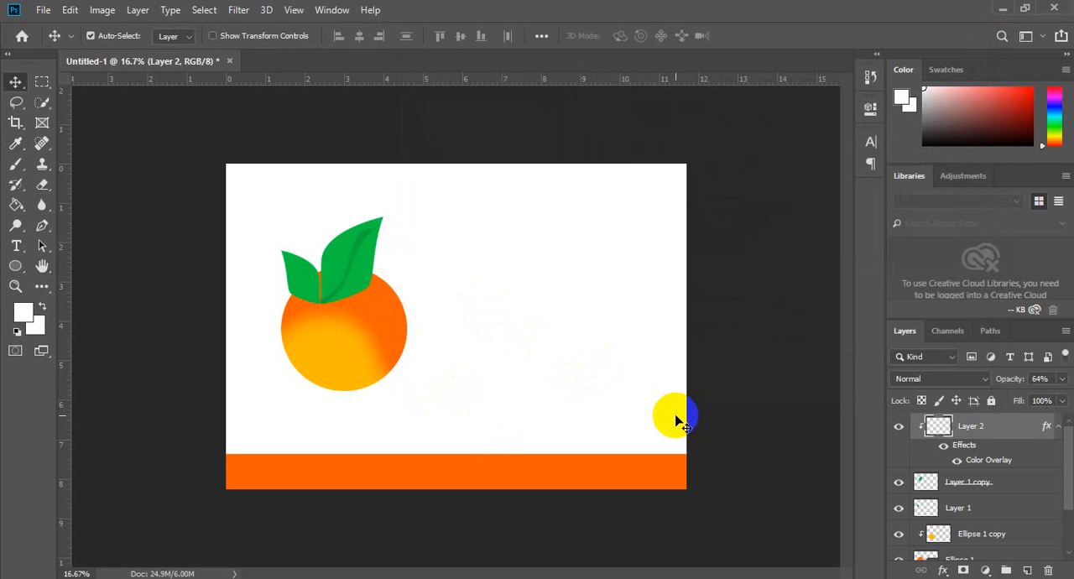
Step: Add the text ORAIng in Myriad Pro Regular at 160 pt, coloured #ff5a00, and move it beside the orange fruit
click(473, 357)
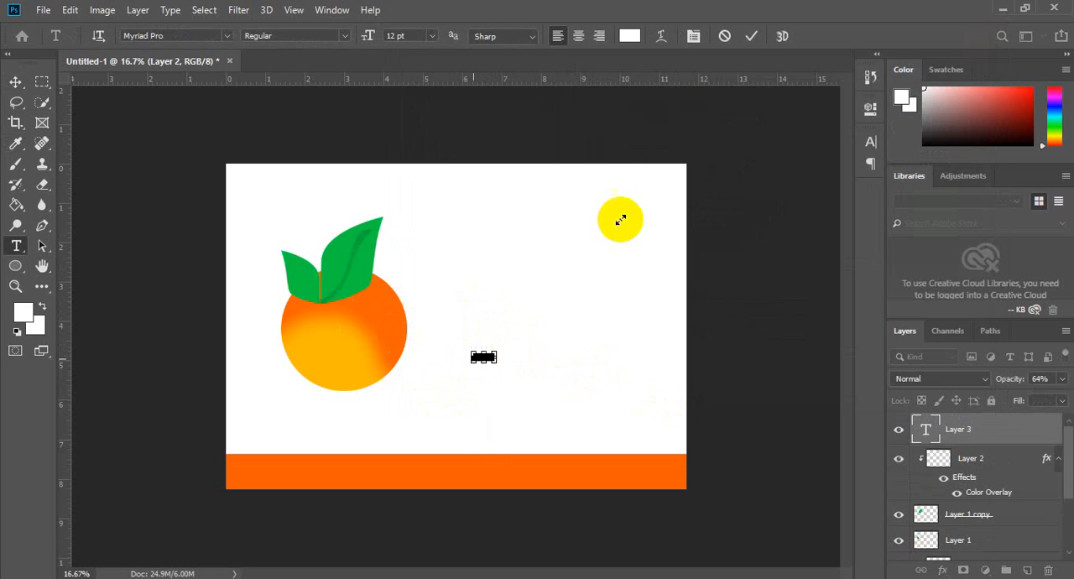
click(630, 36)
click(423, 459)
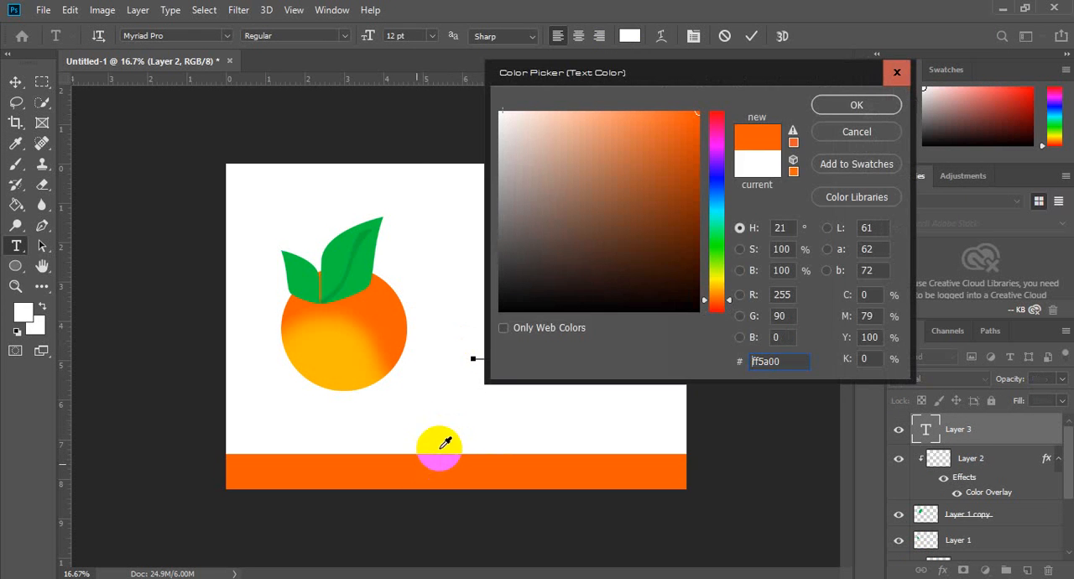
click(856, 105)
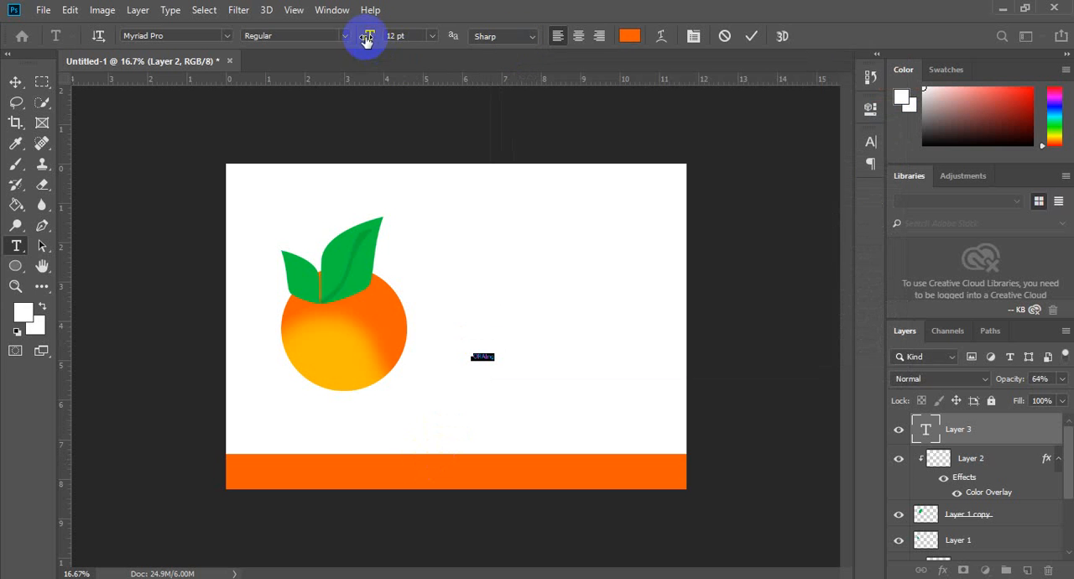
drag(370, 36, 479, 33)
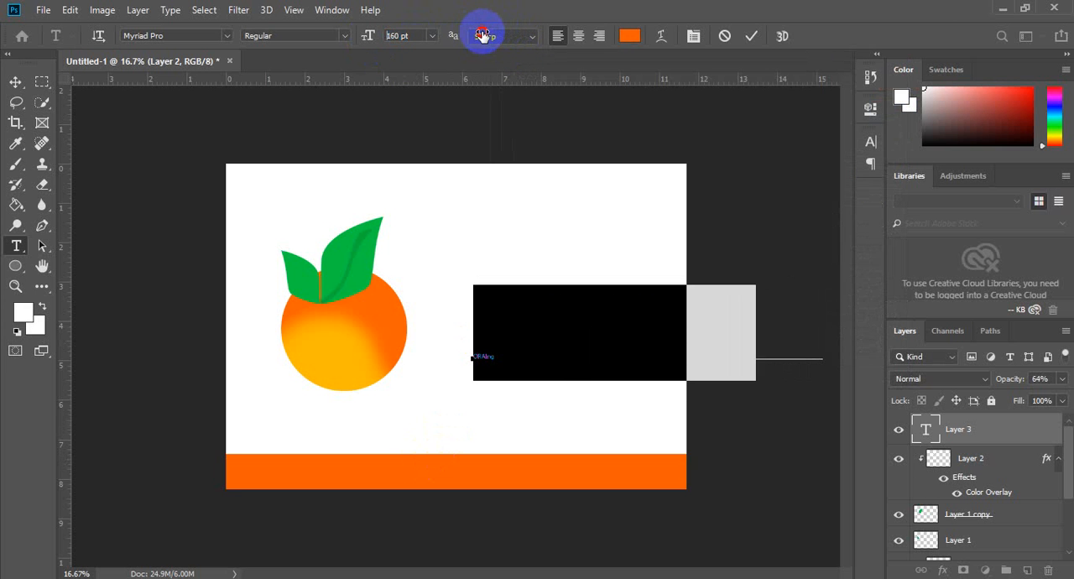
click(16, 82)
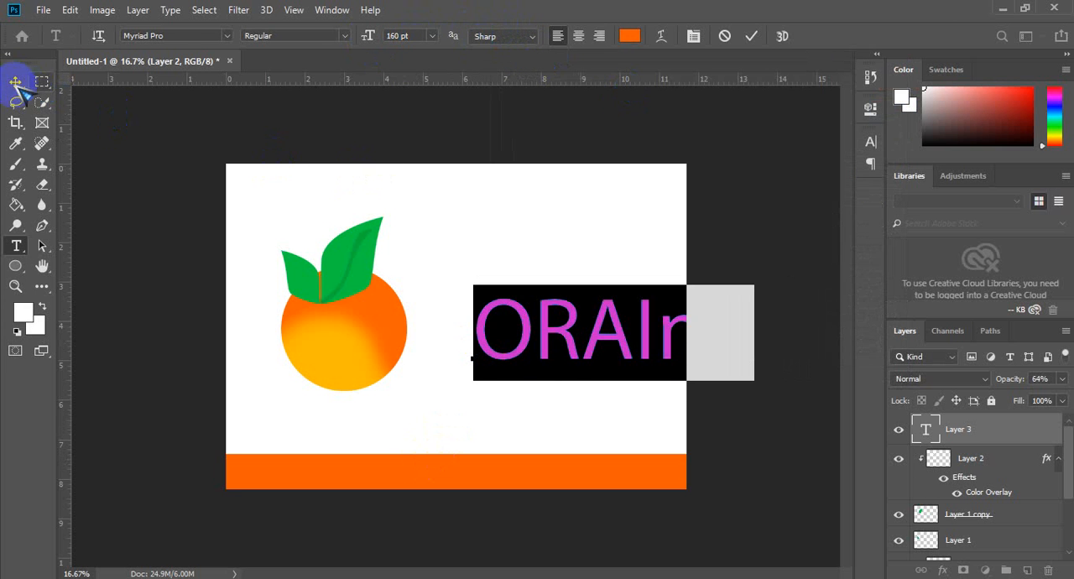
drag(501, 319, 475, 322)
Step: Correct the orange text beside the fruit so it reads Orange
key(t)
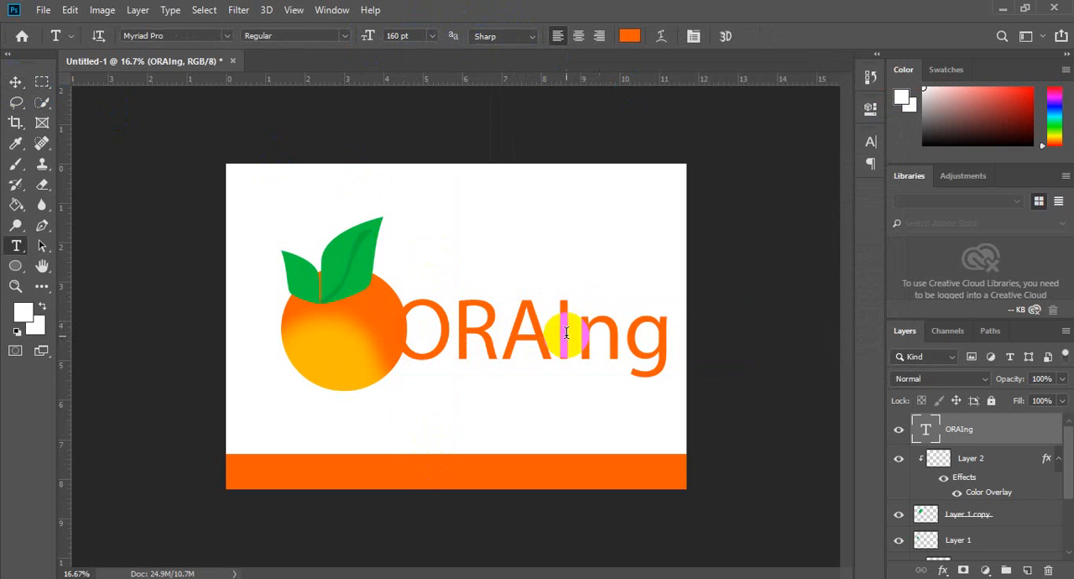
drag(667, 335, 483, 333)
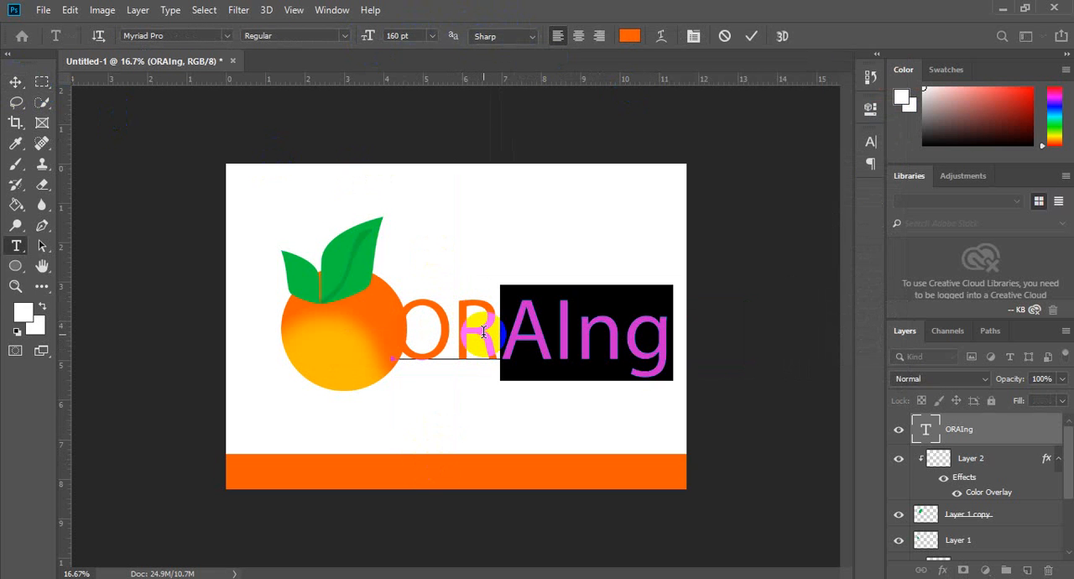
text(ang)
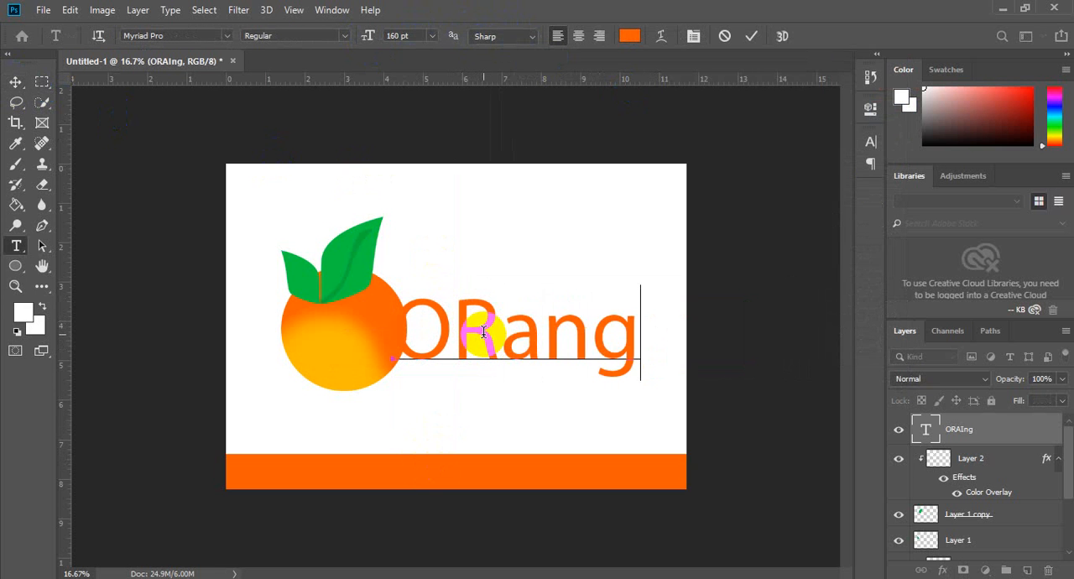
key(BackSpace)
key(BackSpace)
key(BackSpace)
key(BackSpace)
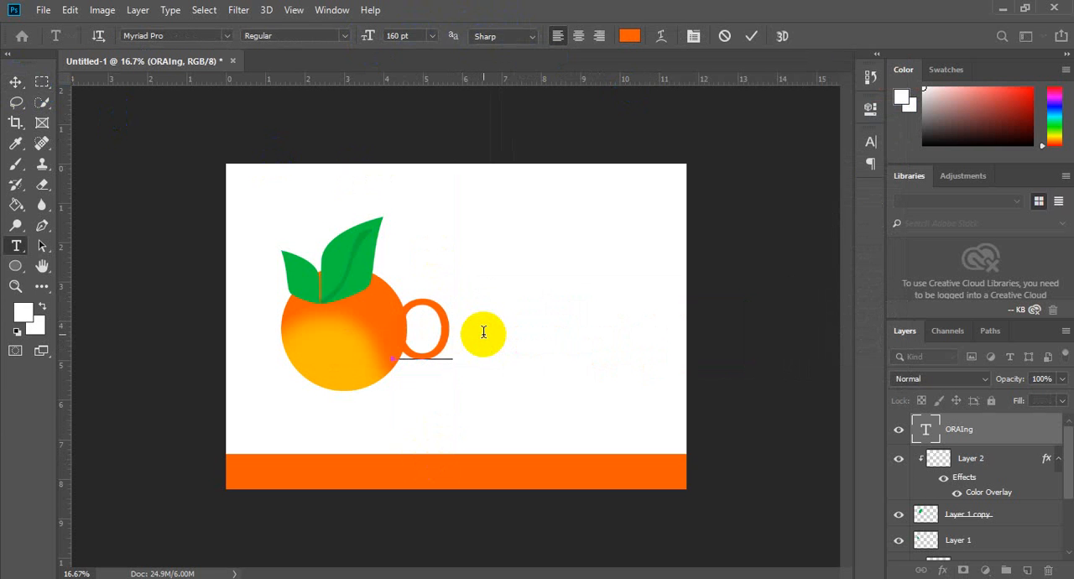
text(ran)
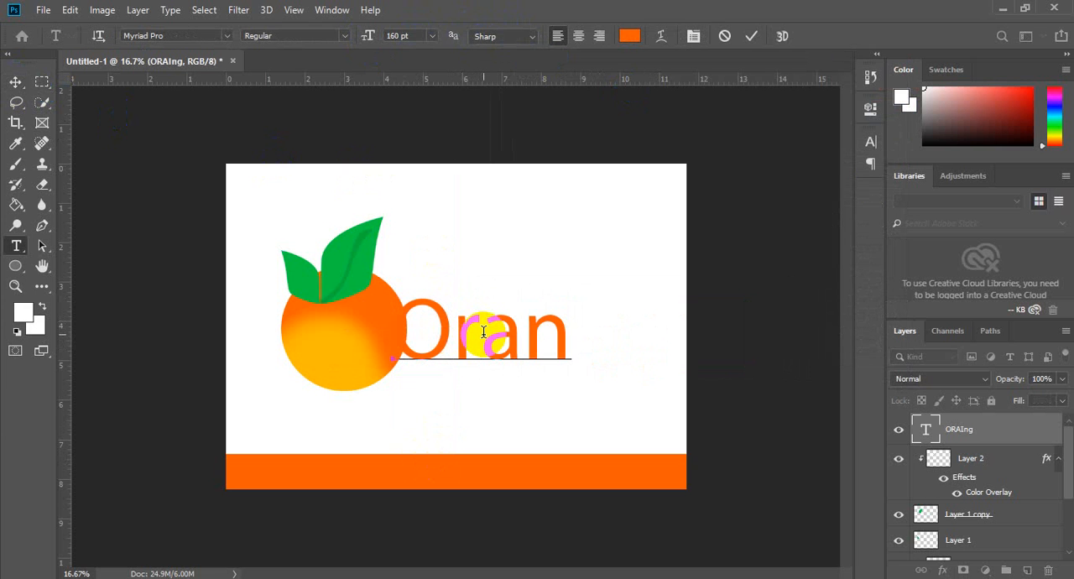
text(ge)
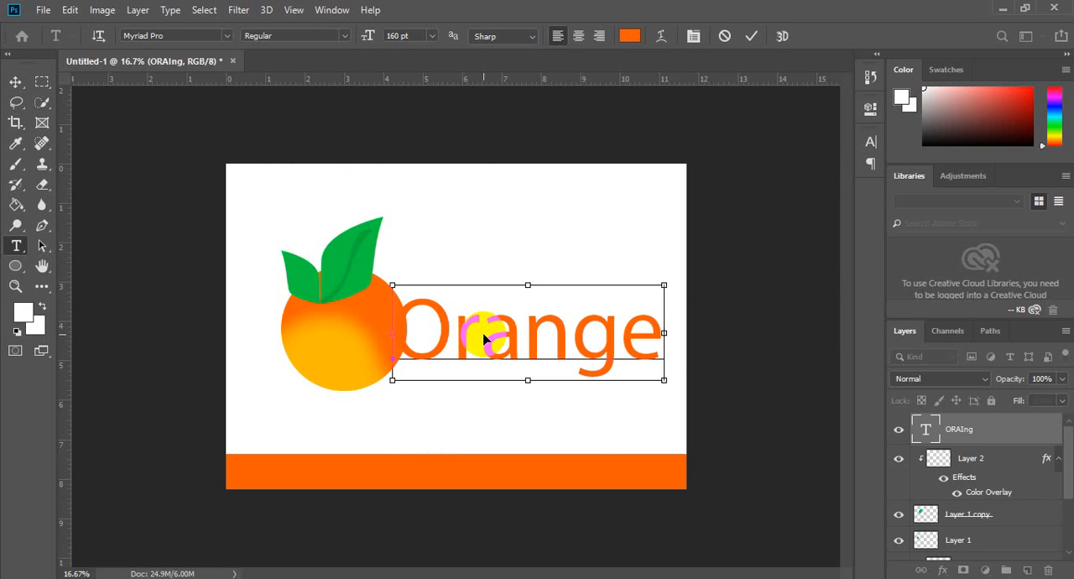
Step: Reduce the Orange text to 135 pt and move it up and right so it clears the fruit
double_click(483, 332)
click(873, 144)
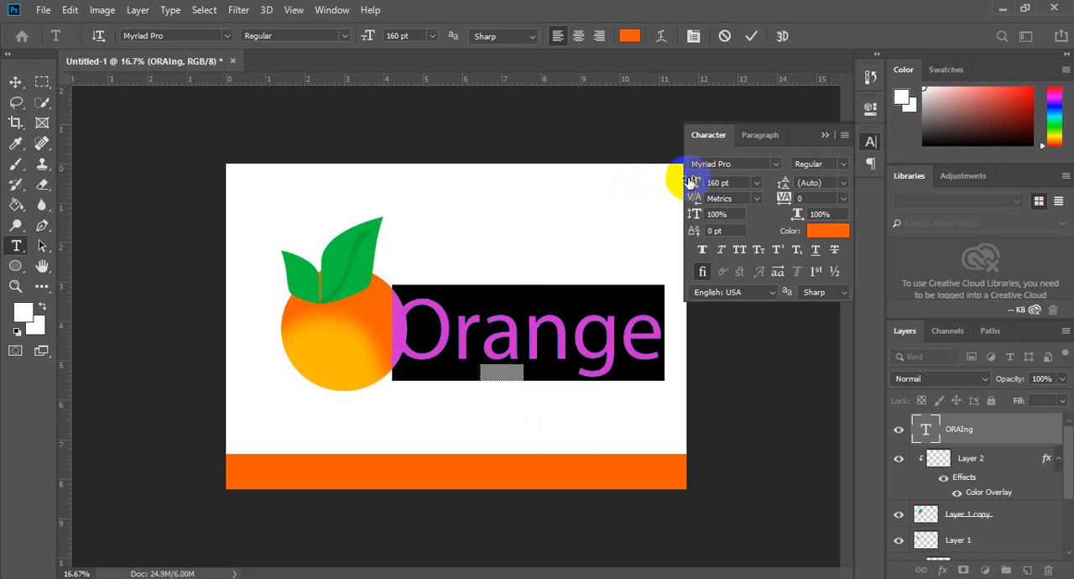
drag(687, 183, 668, 184)
click(15, 82)
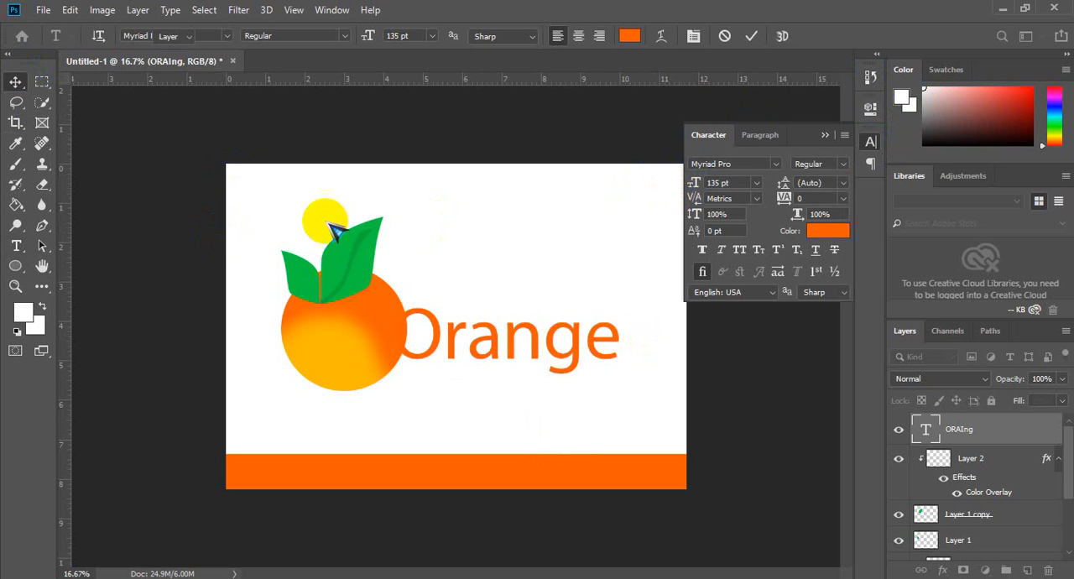
drag(486, 336, 526, 288)
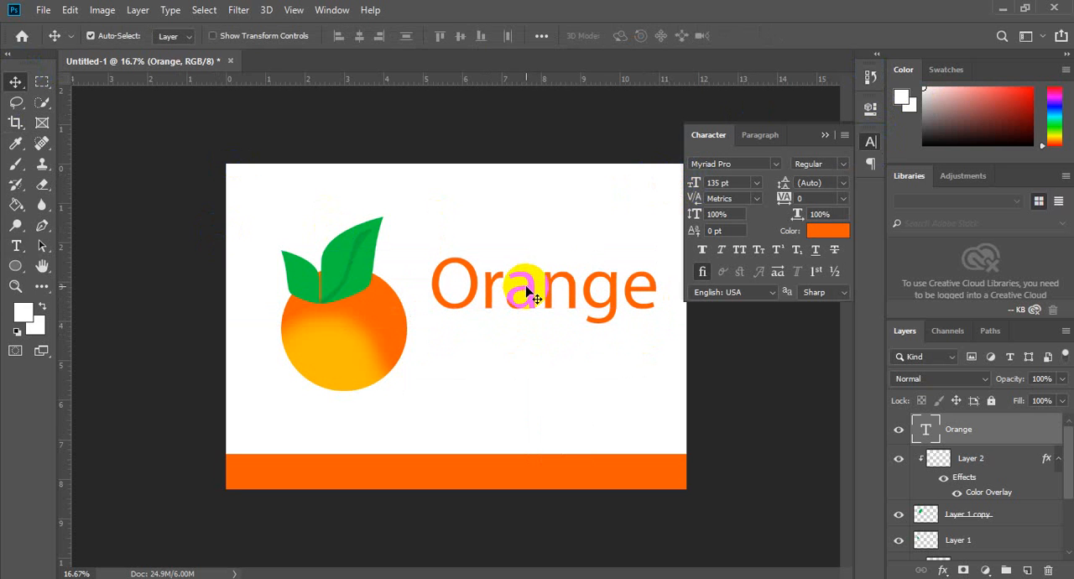
click(825, 134)
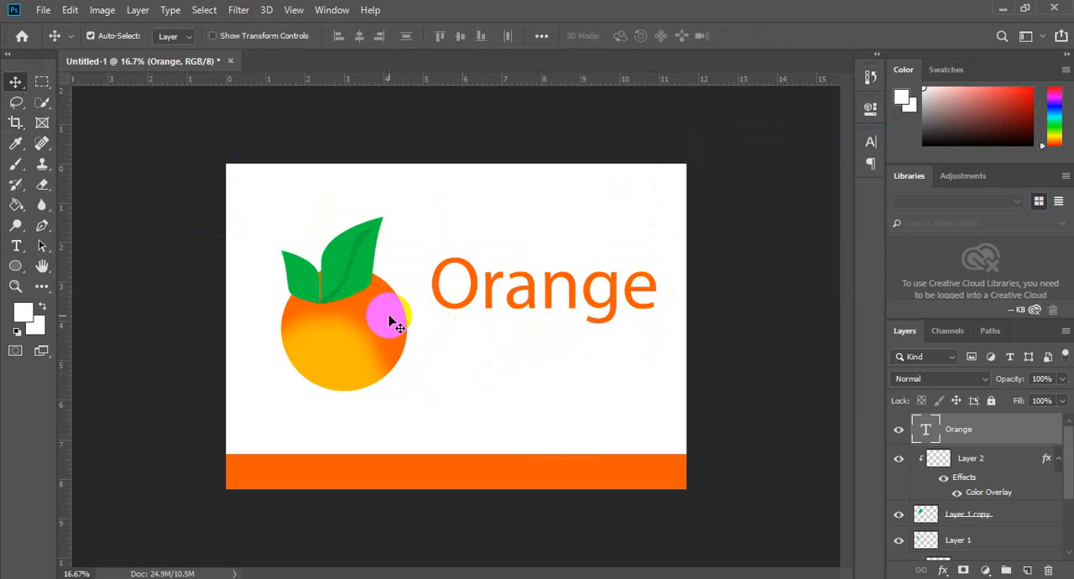
Step: Duplicate the Ellipse 1 circle and clip the original Ellipse 1 to the duplicate beneath it
click(393, 320)
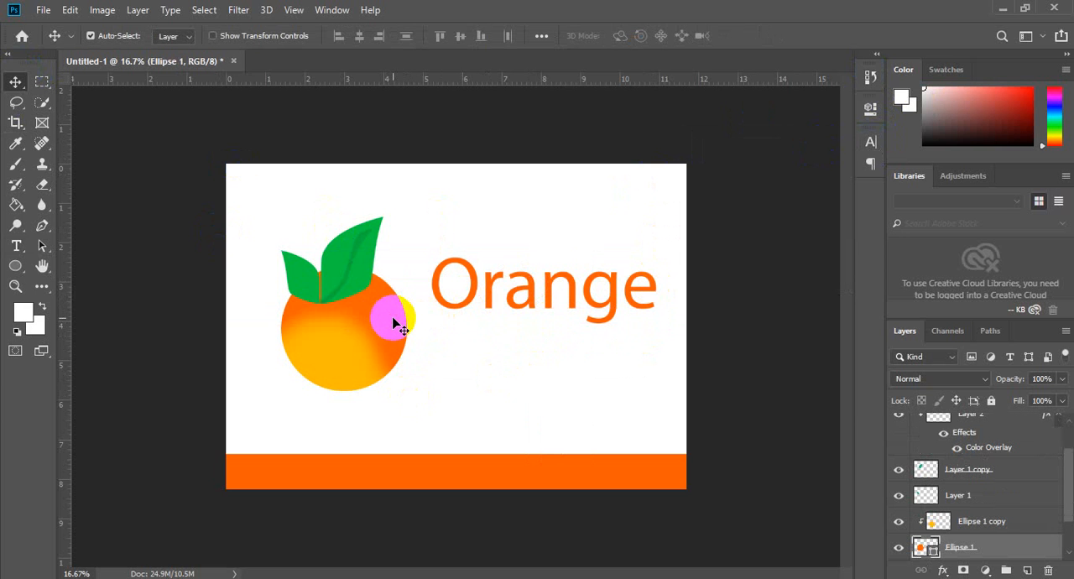
key(ctrl+j)
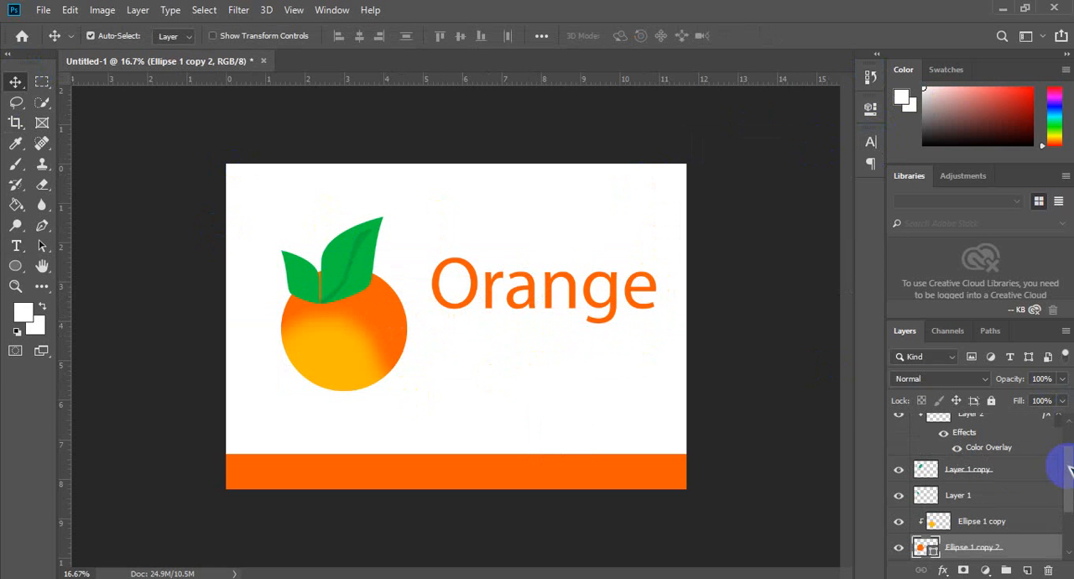
drag(1070, 483, 1070, 504)
drag(983, 521, 981, 493)
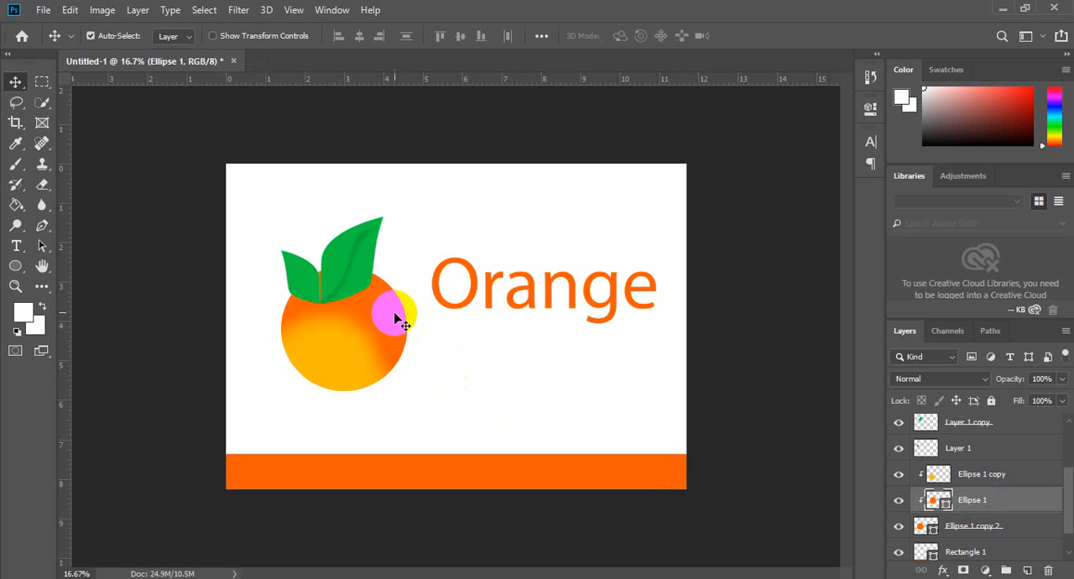
Step: Add a Pattern Overlay to Ellipse 1 using the black-dots-on-white pattern
key(u)
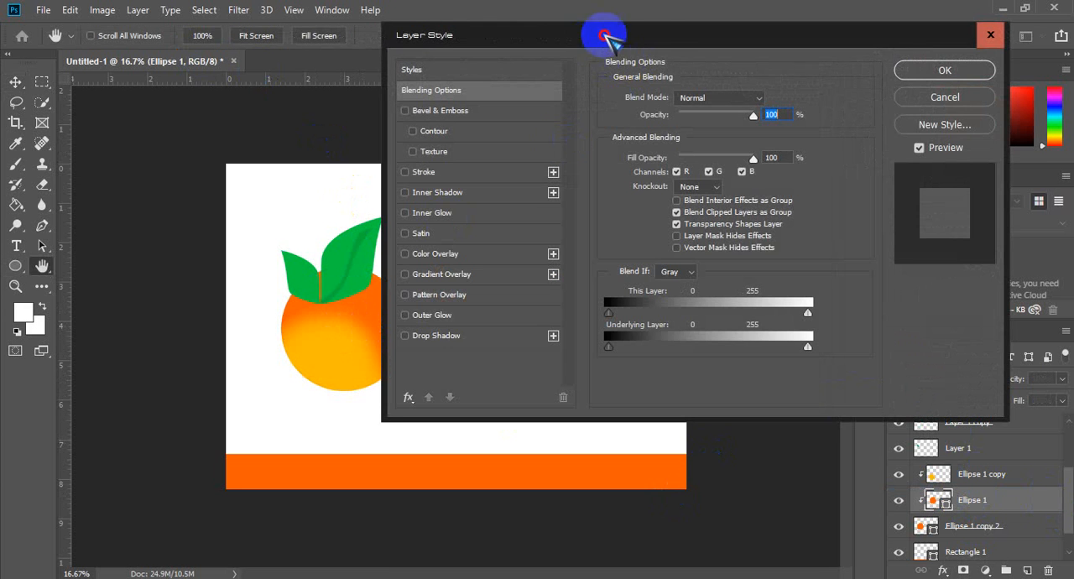
drag(607, 39, 738, 24)
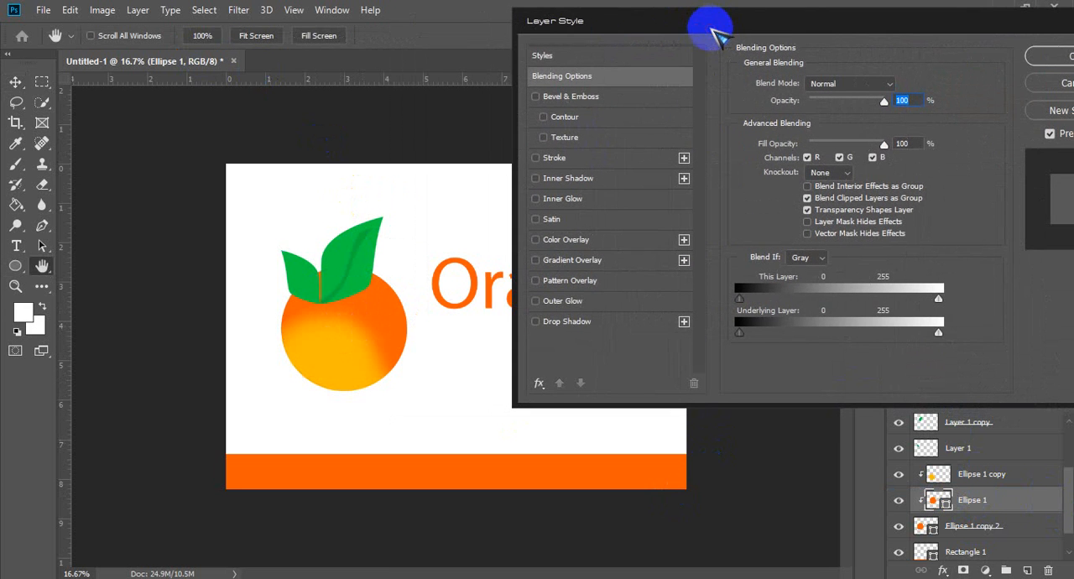
click(588, 284)
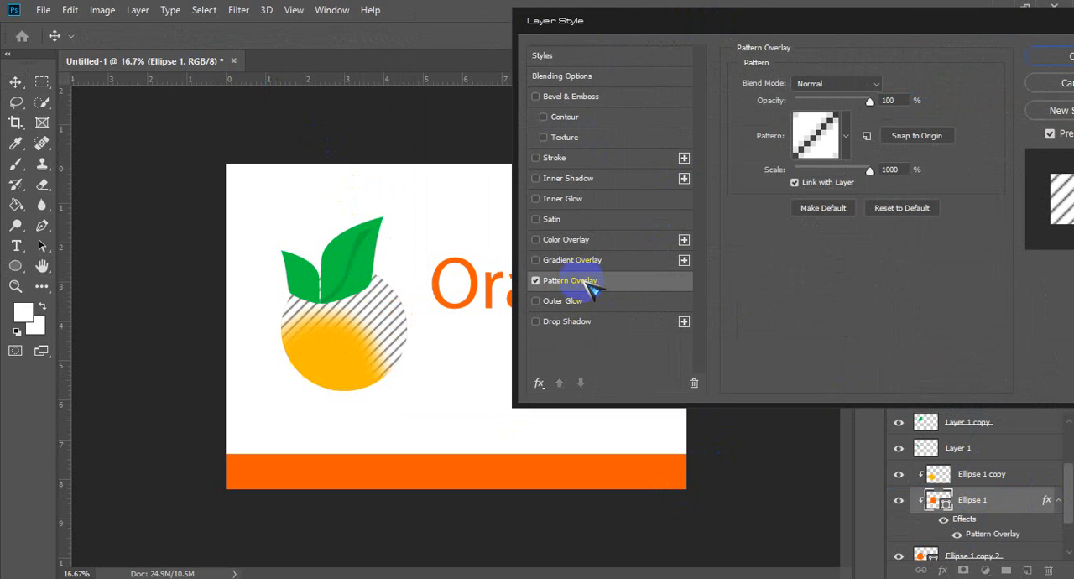
click(846, 135)
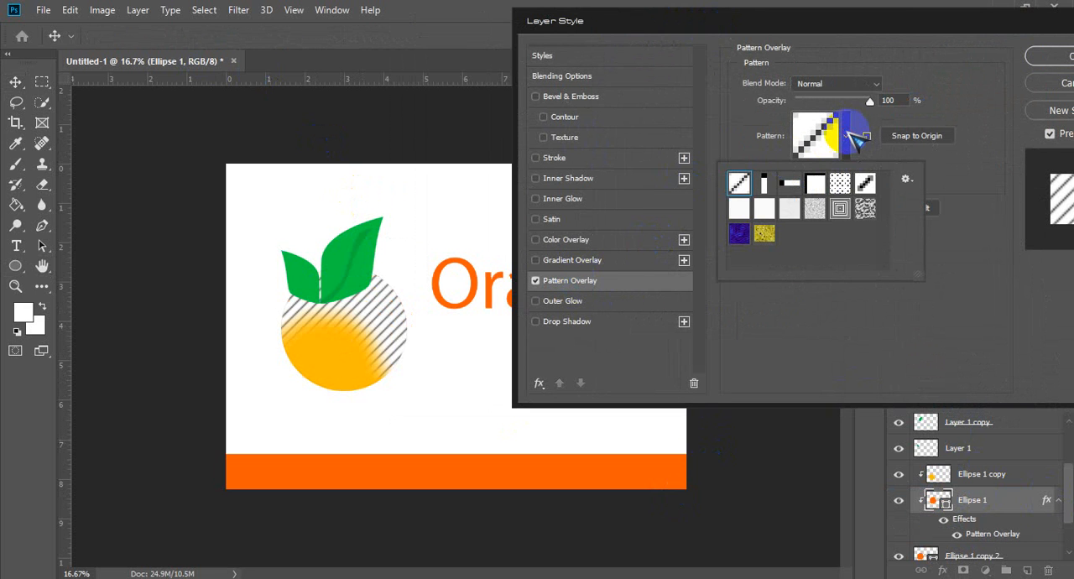
click(840, 184)
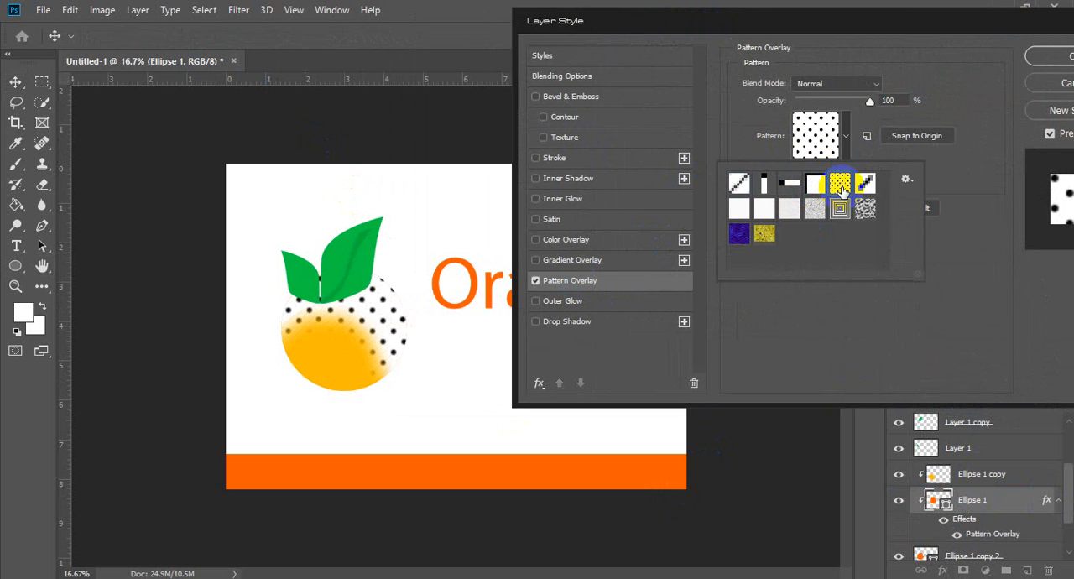
click(978, 165)
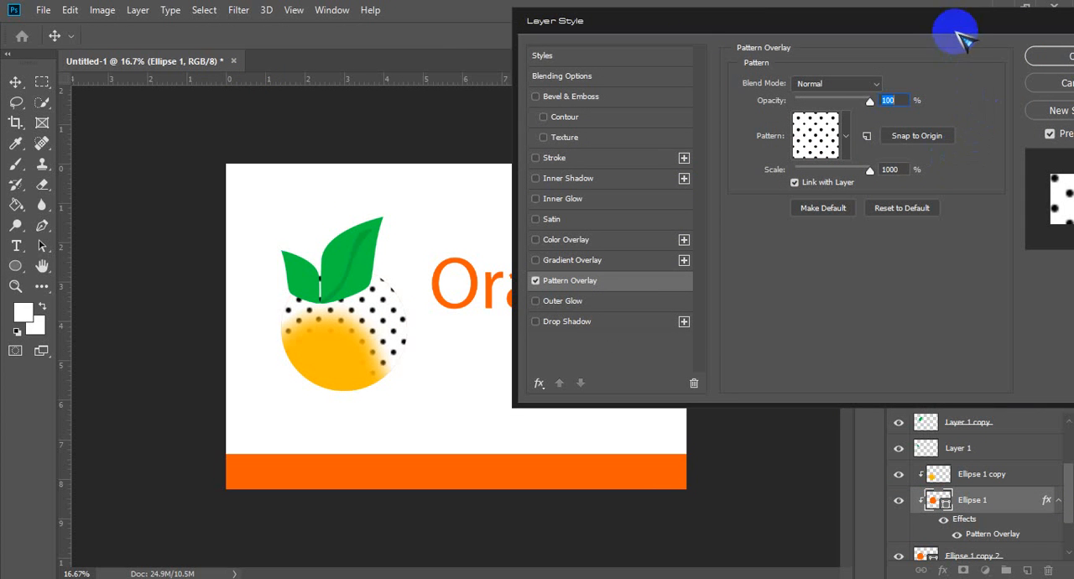
Step: Snap the dot pattern to the origin, set its scale to 865%, and unlink it from the layer
drag(957, 28, 892, 30)
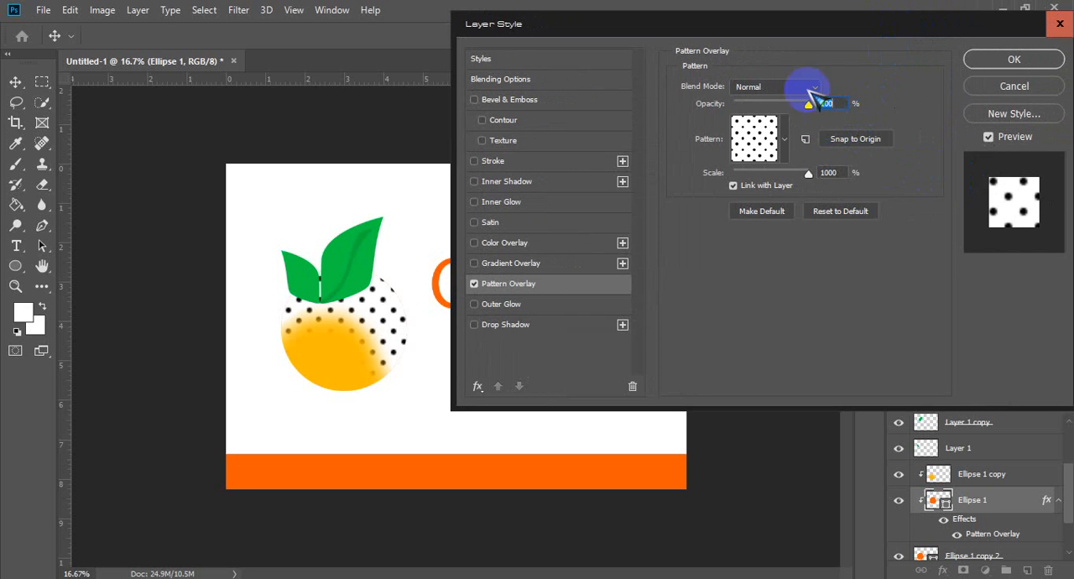
click(805, 139)
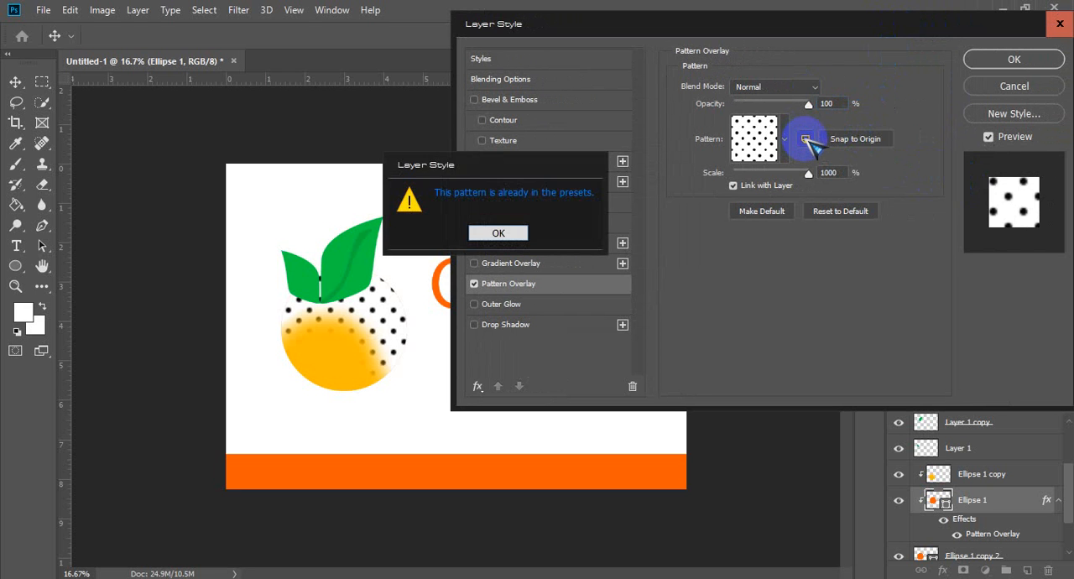
click(493, 235)
click(863, 142)
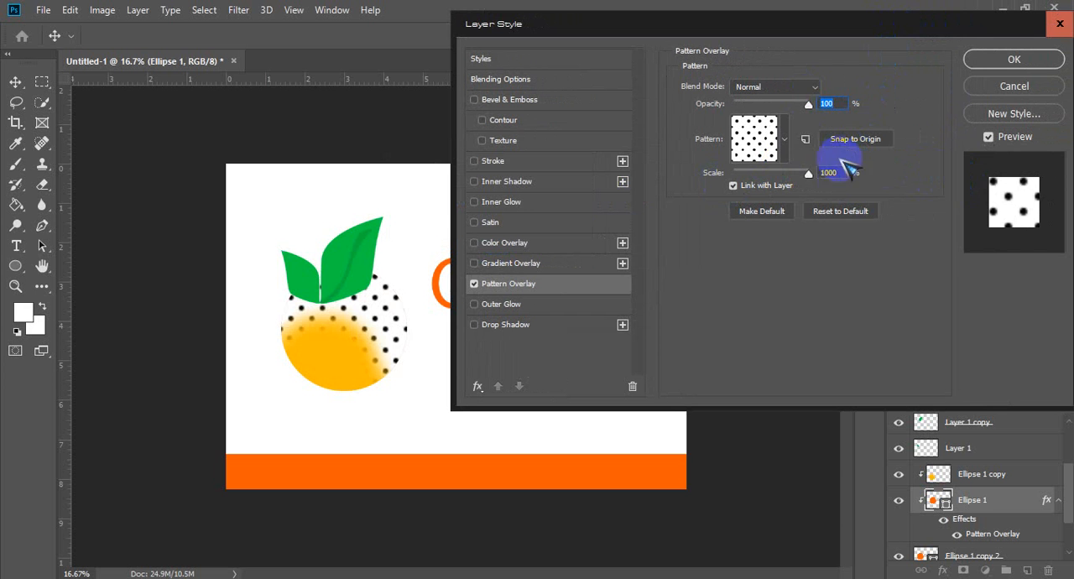
mouse_move(803, 174)
mouse_down()
mouse_move(768, 173)
mouse_move(820, 172)
mouse_move(780, 174)
mouse_move(804, 175)
mouse_up()
click(771, 185)
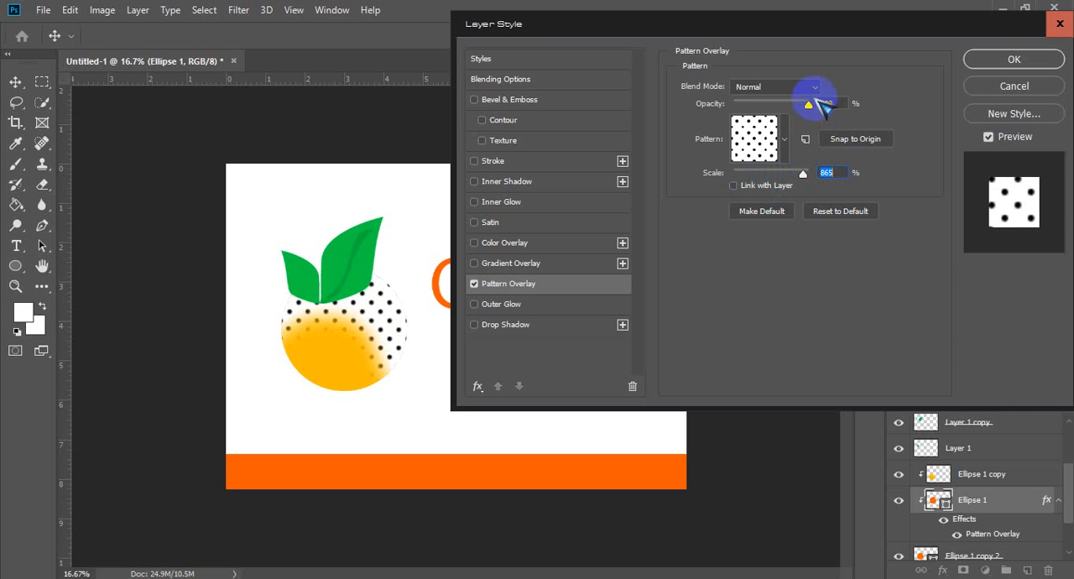
Step: Lower the dot pattern's opacity to 5%, reduce its scale for a subtle peel texture, and apply the layer style
drag(809, 103, 758, 105)
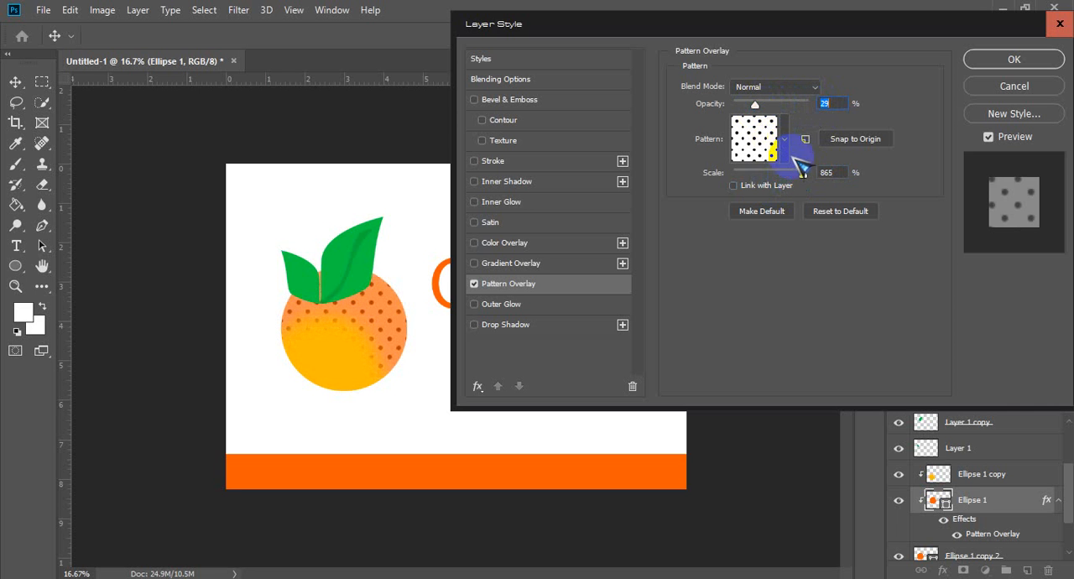
drag(803, 174, 784, 175)
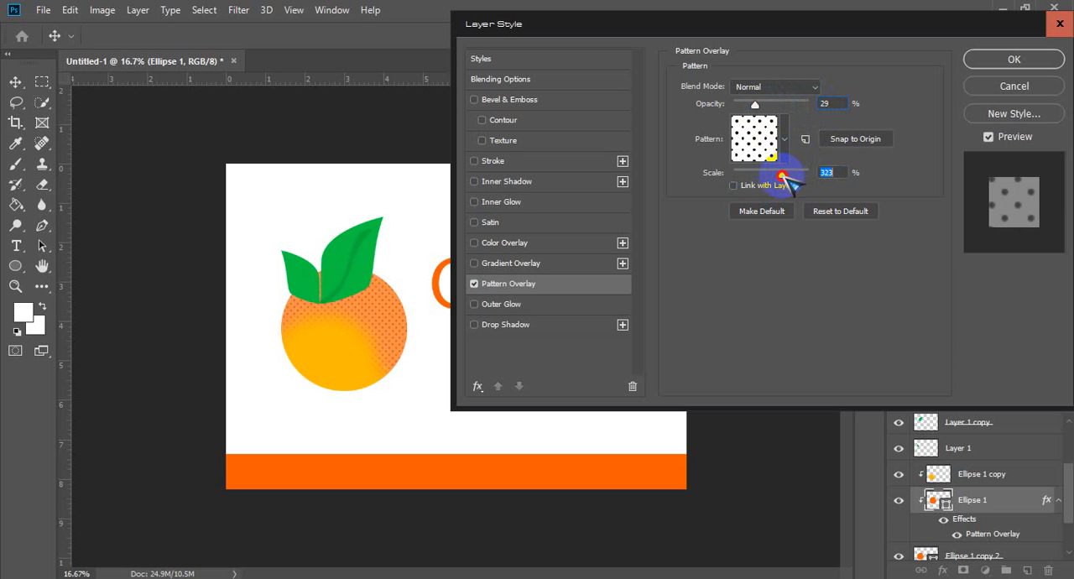
drag(754, 104, 740, 104)
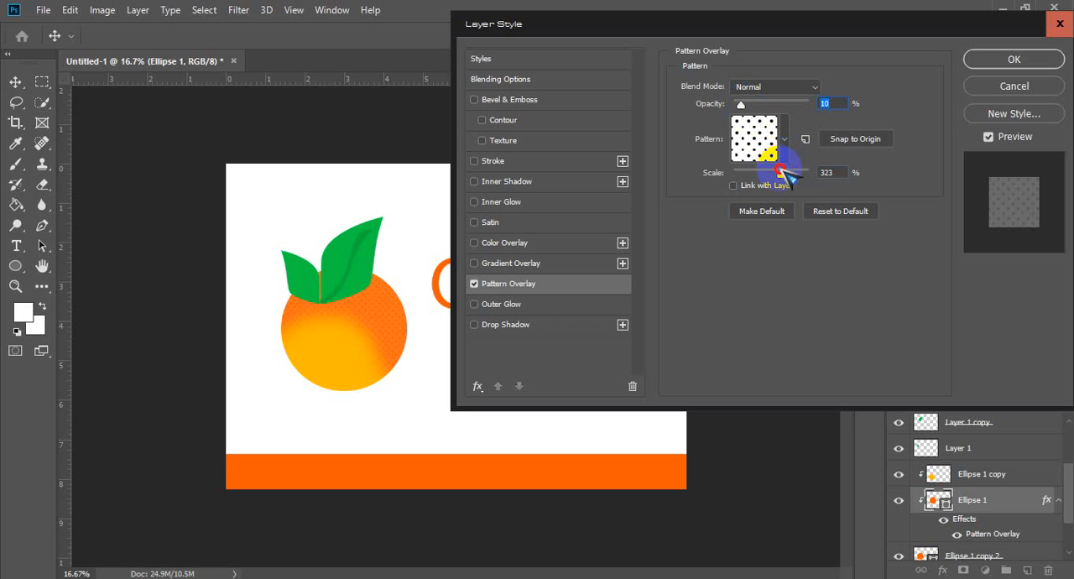
drag(781, 173, 794, 173)
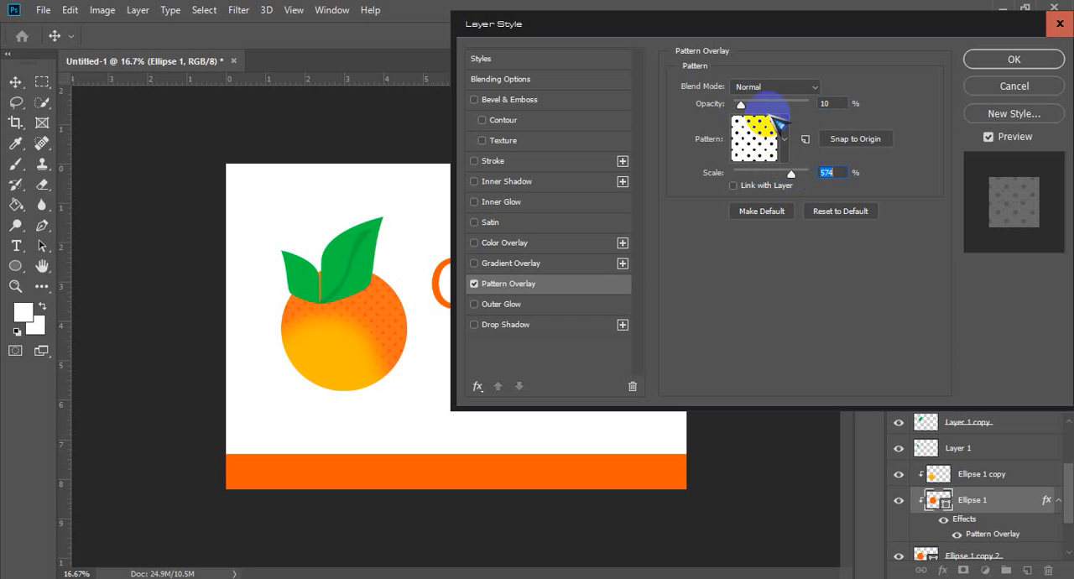
drag(740, 104, 737, 105)
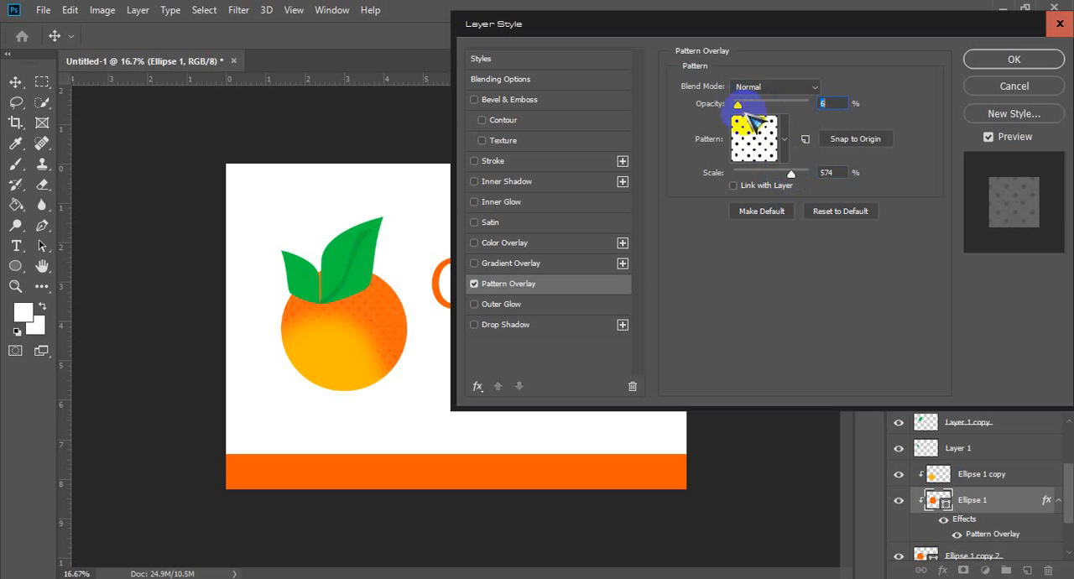
drag(791, 175, 787, 176)
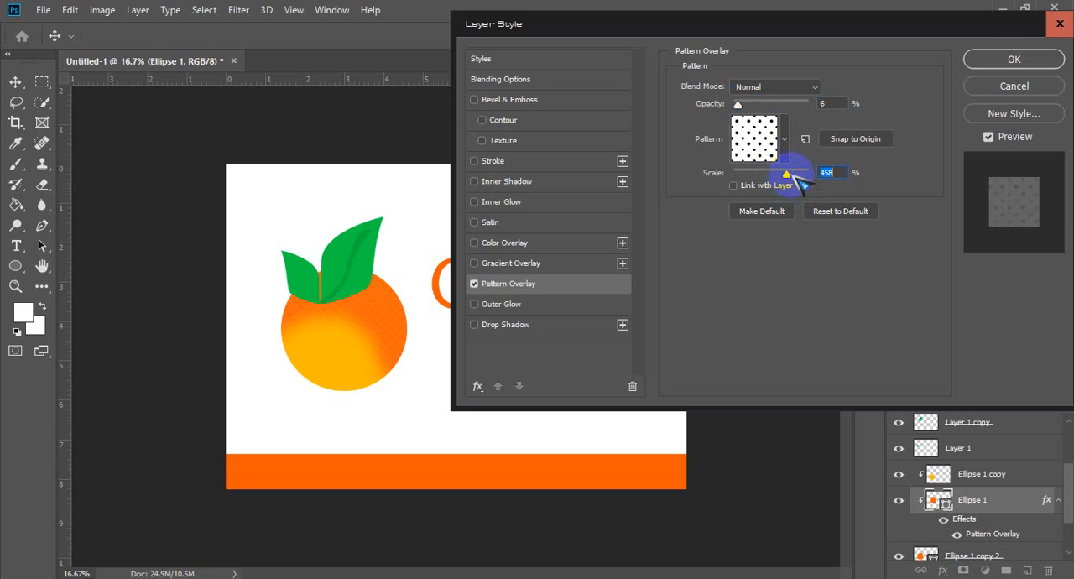
drag(739, 106, 738, 106)
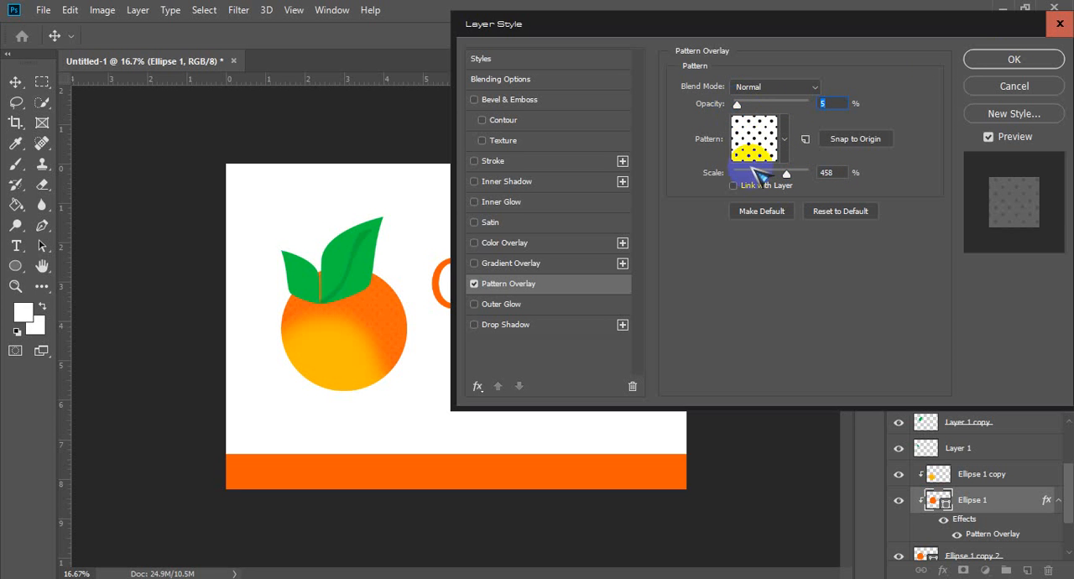
drag(786, 173, 792, 174)
click(1034, 60)
key(u)
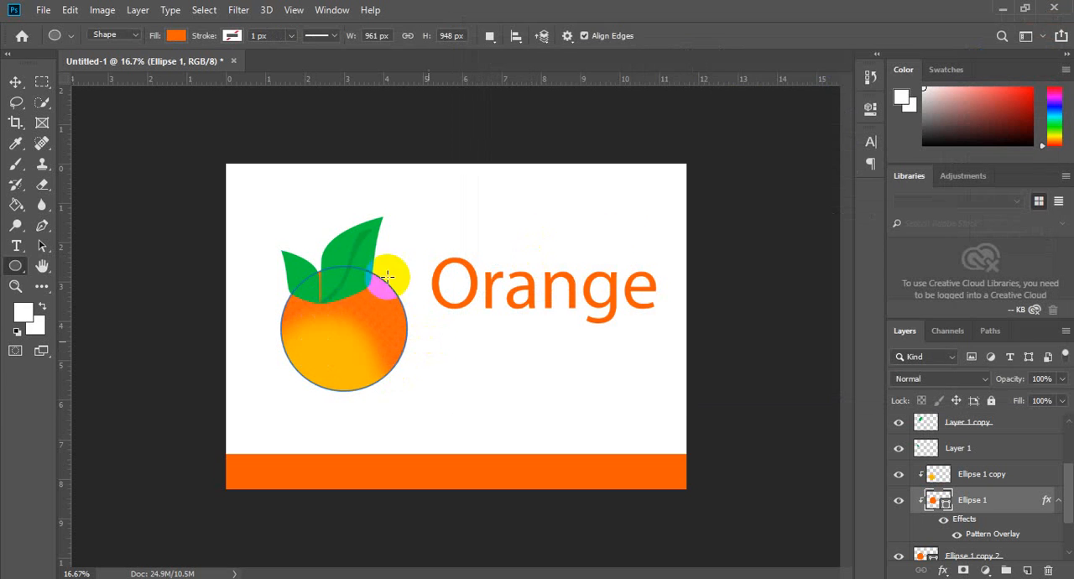
click(15, 82)
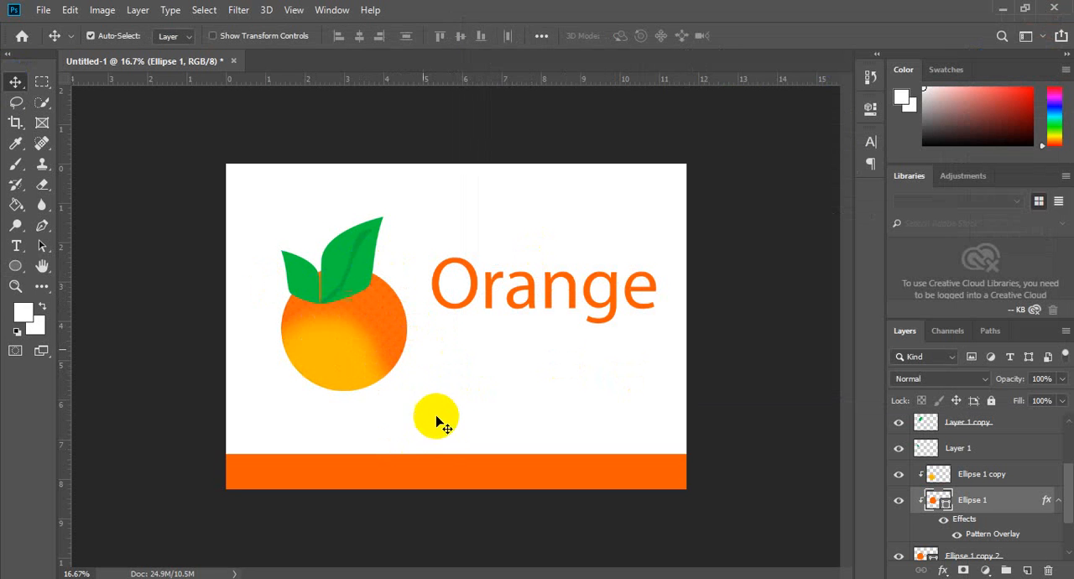
Step: Lower the opacity of the yellow highlight on Ellipse 1 copy to 57%
click(344, 367)
drag(1012, 379, 984, 382)
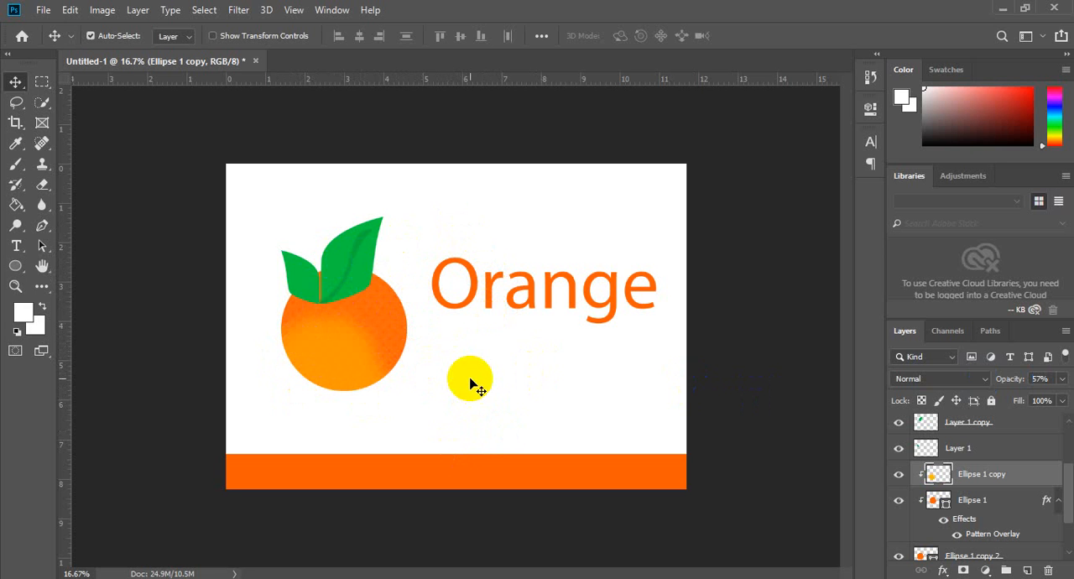
key(t)
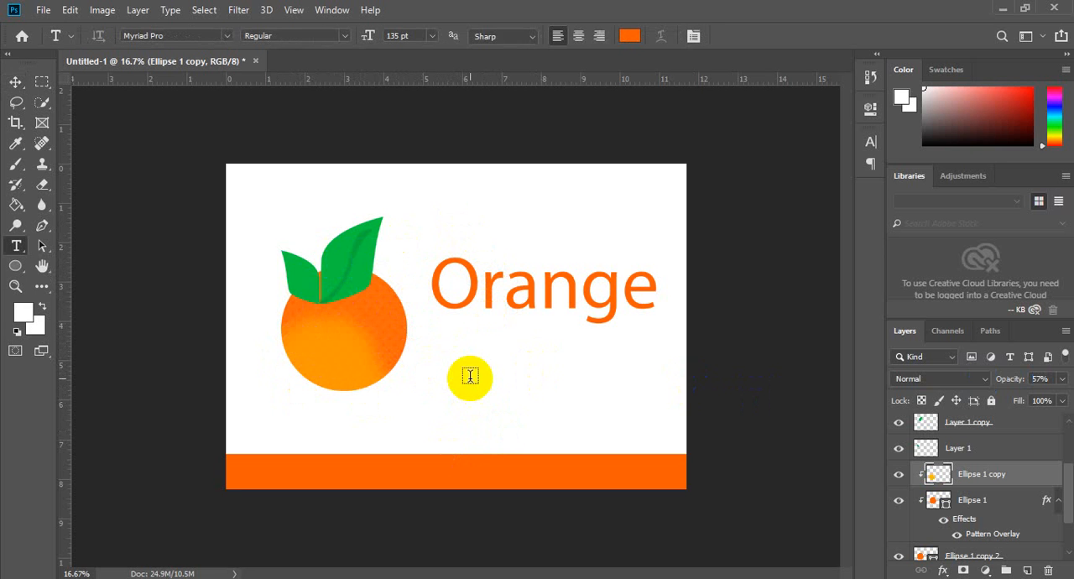
click(15, 82)
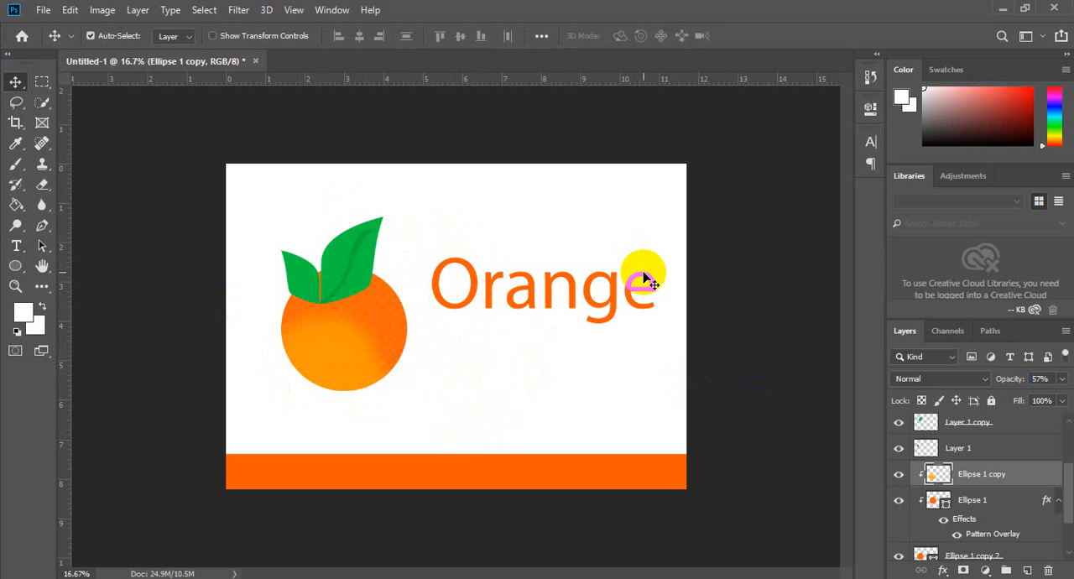